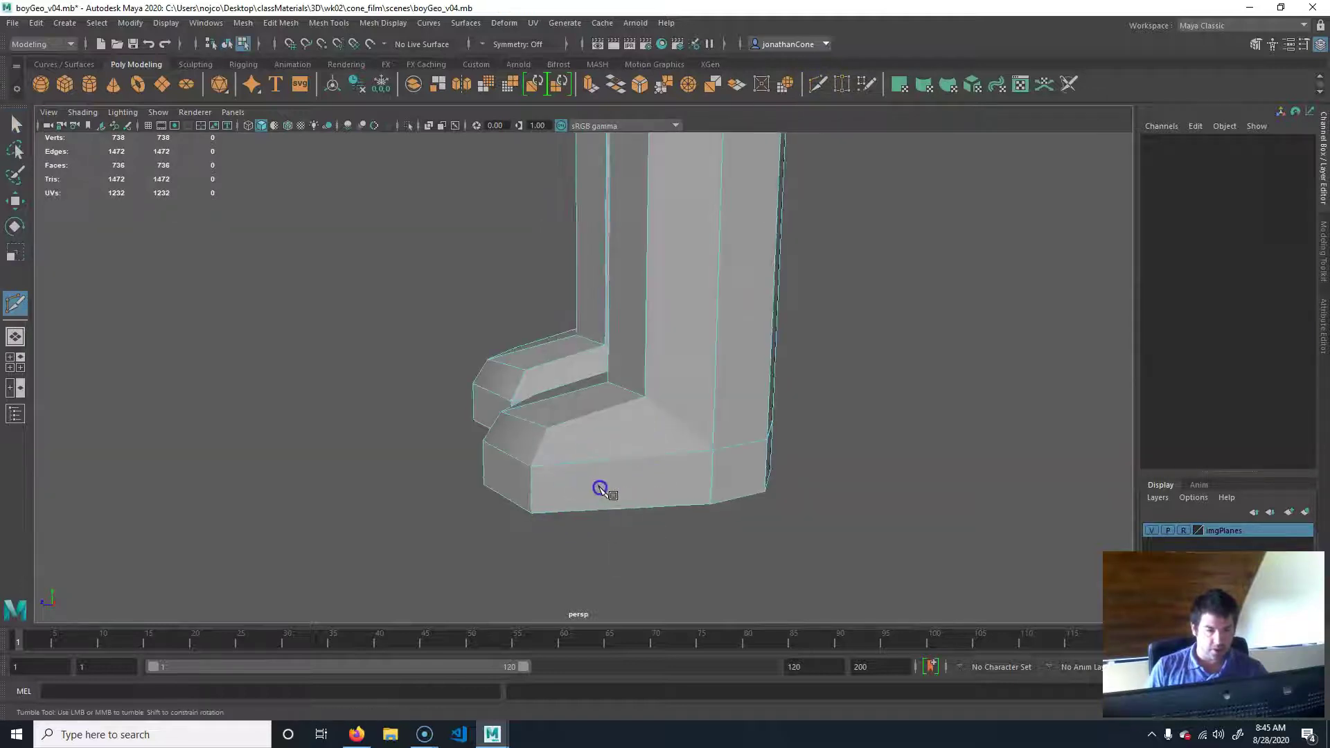
Insert an edge loop across the near foot between the toe and ankle with Multi-Cut
{"action": "key", "text": "space"}
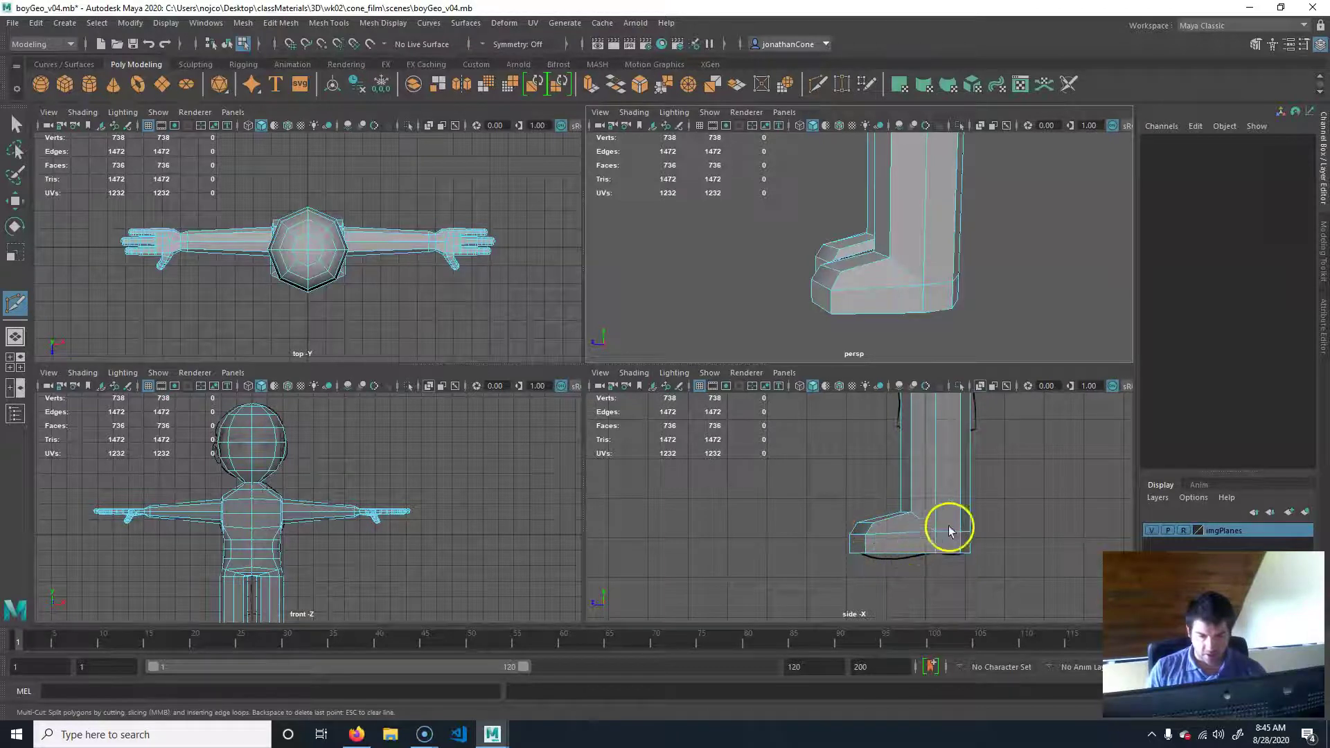
{"action": "key", "text": "space"}
{"action": "left_click_drag", "start_coordinate": [707, 365], "coordinate": [599, 419], "text": "alt"}
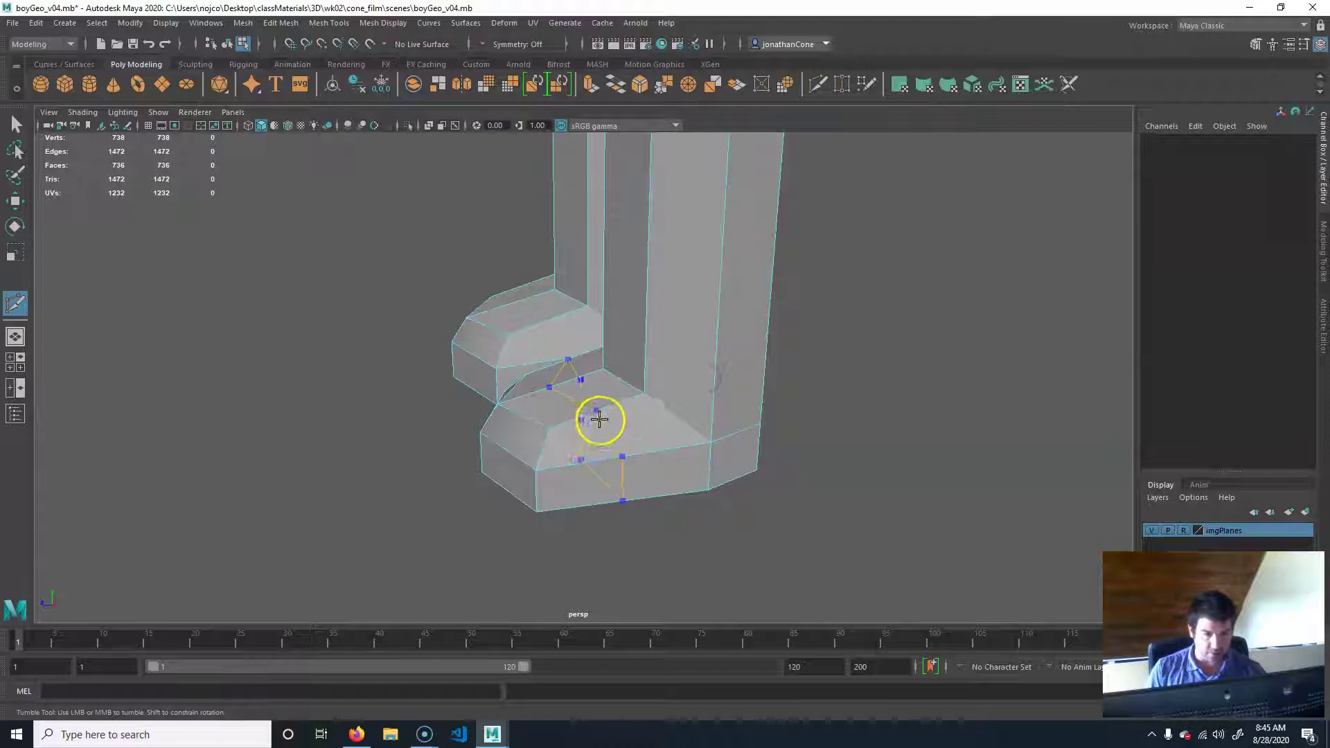
{"action": "left_click_drag", "start_coordinate": [724, 460], "coordinate": [659, 448], "text": "alt"}
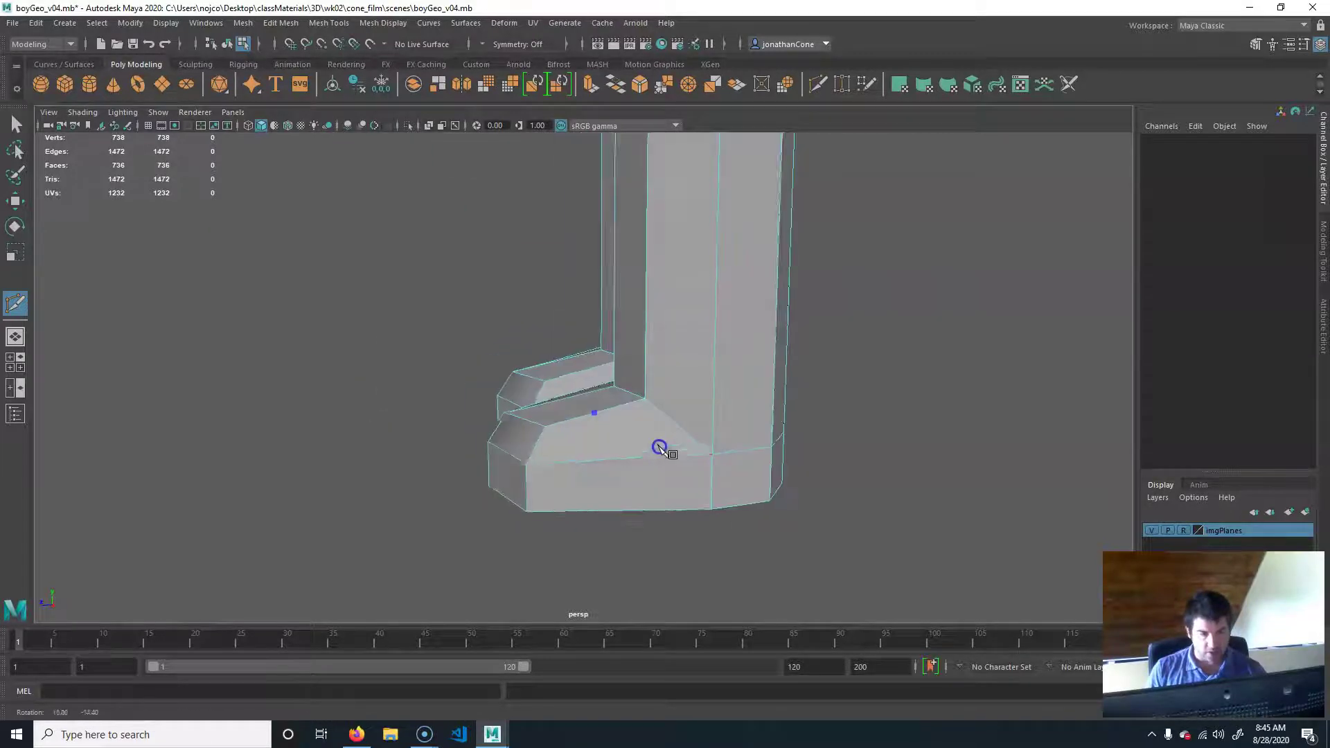
{"action": "left_click_drag", "start_coordinate": [550, 459], "coordinate": [584, 475], "text": "alt"}
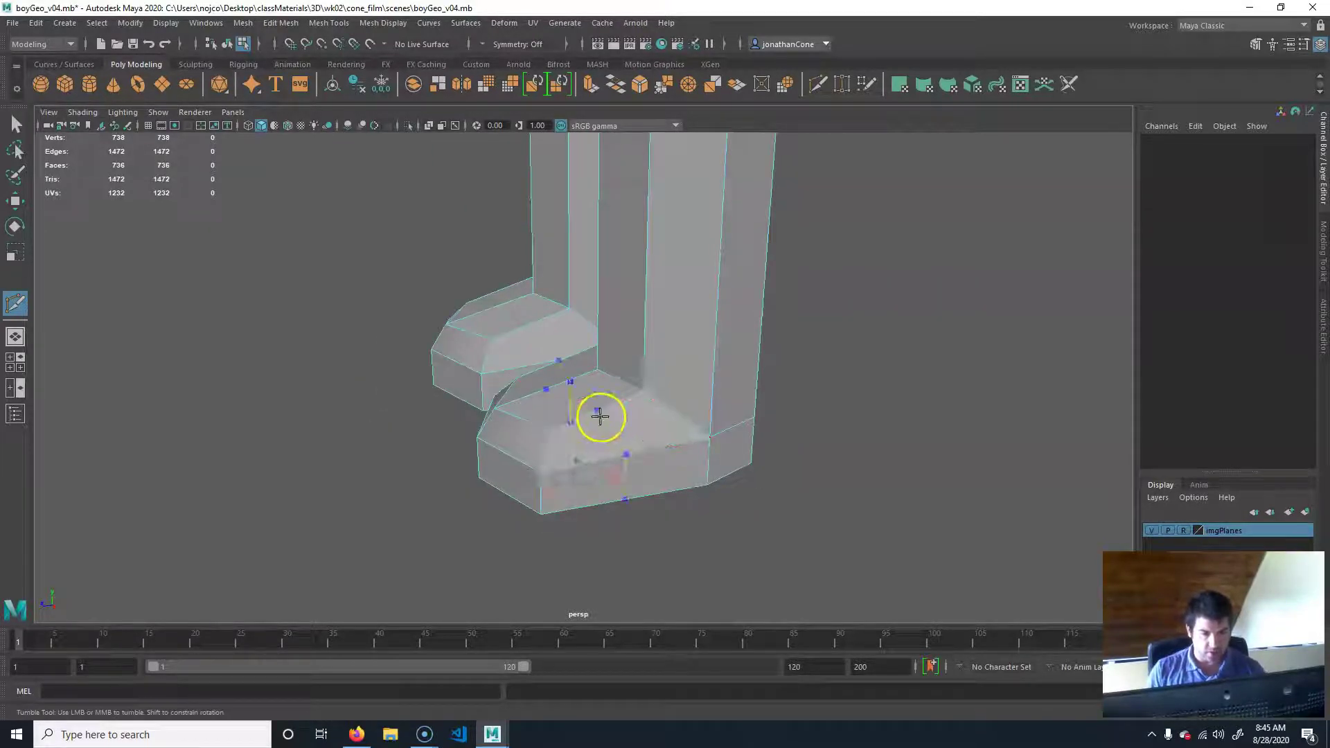
{"action": "right_click_drag", "start_coordinate": [642, 505], "coordinate": [644, 493], "text": "alt"}
Select the inserted foot edge loop and scale it along the foot's length to straighten it
{"action": "key", "text": "w"}
{"action": "left_click_drag", "start_coordinate": [661, 472], "coordinate": [649, 438], "text": "alt"}
{"action": "double_click", "coordinate": [579, 396]}
{"action": "key", "text": "r"}
{"action": "left_click_drag", "start_coordinate": [555, 397], "coordinate": [601, 451]}
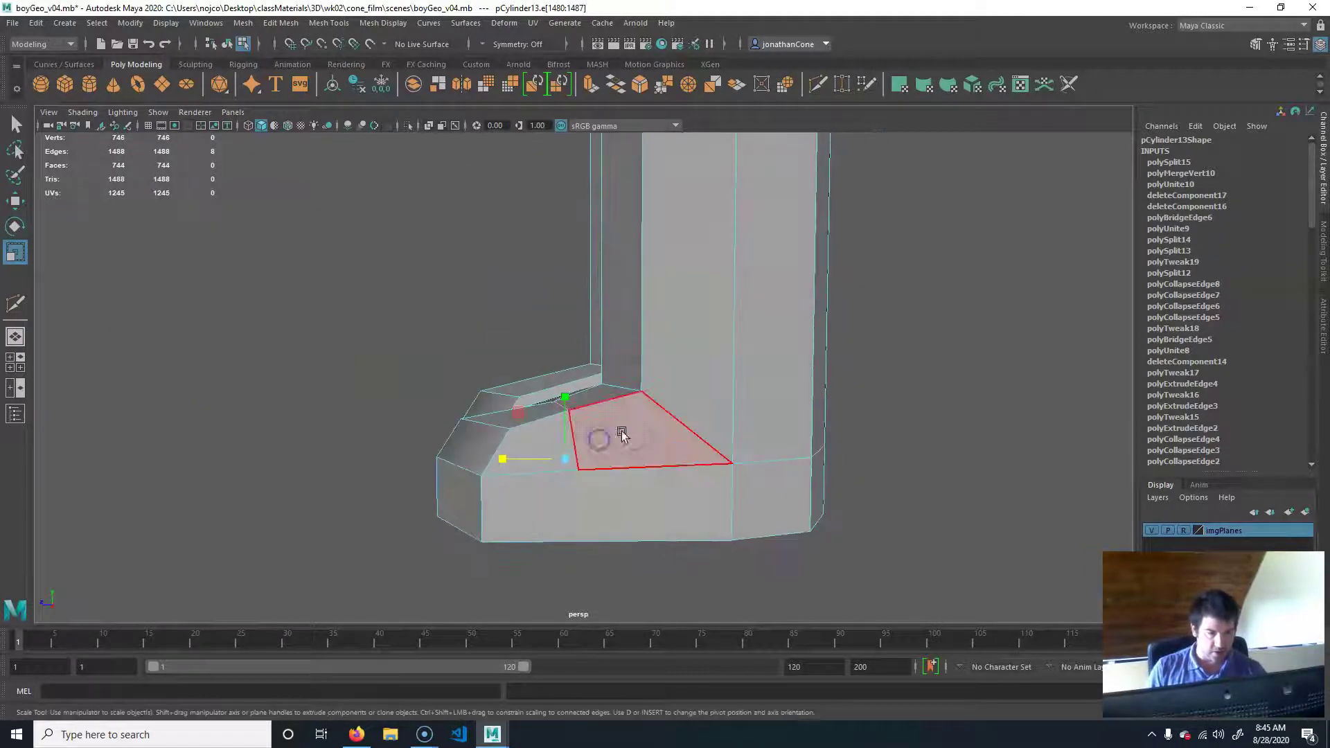
Try lowering the upper vertices of the foot's new loop in the side view, and undo that move
{"action": "key", "text": "space"}
{"action": "key", "text": "space"}
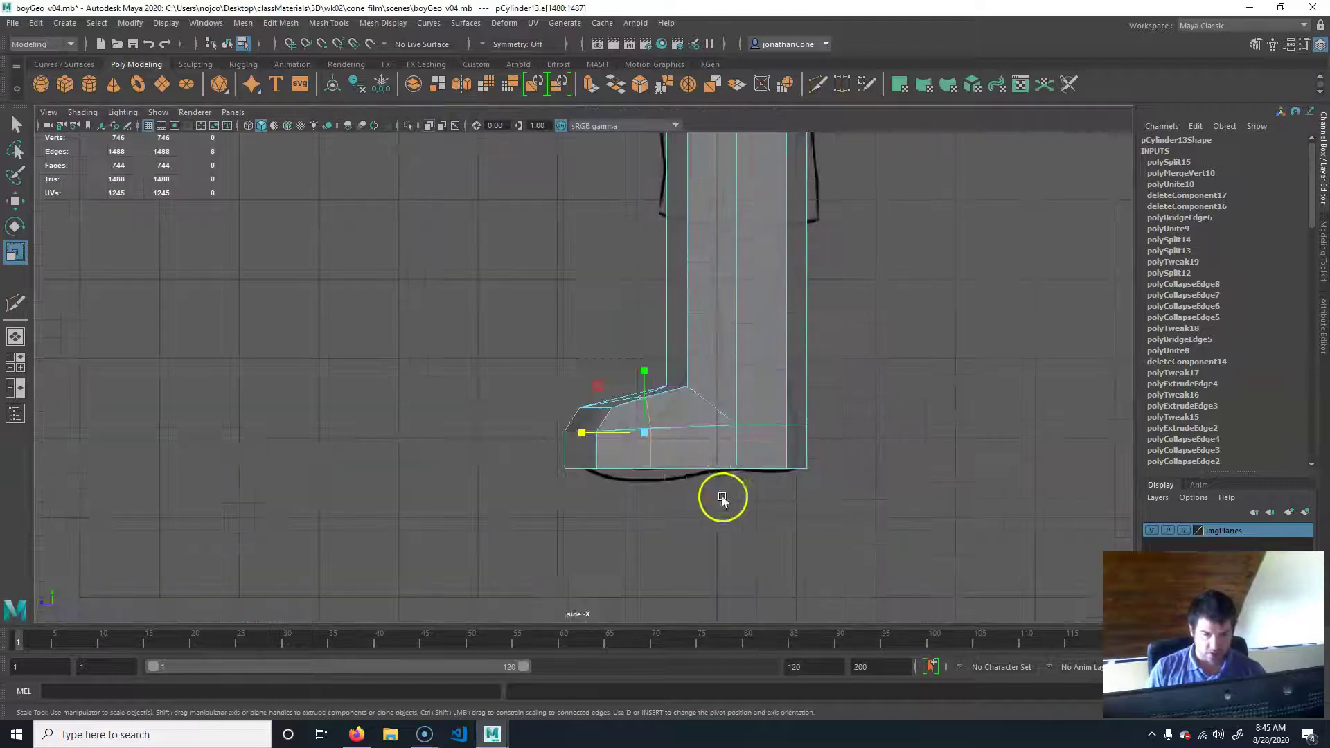
{"action": "scroll", "coordinate": [651, 451], "scroll_direction": "up", "scroll_amount": 3}
{"action": "right_click_drag", "start_coordinate": [664, 351], "coordinate": [617, 358]}
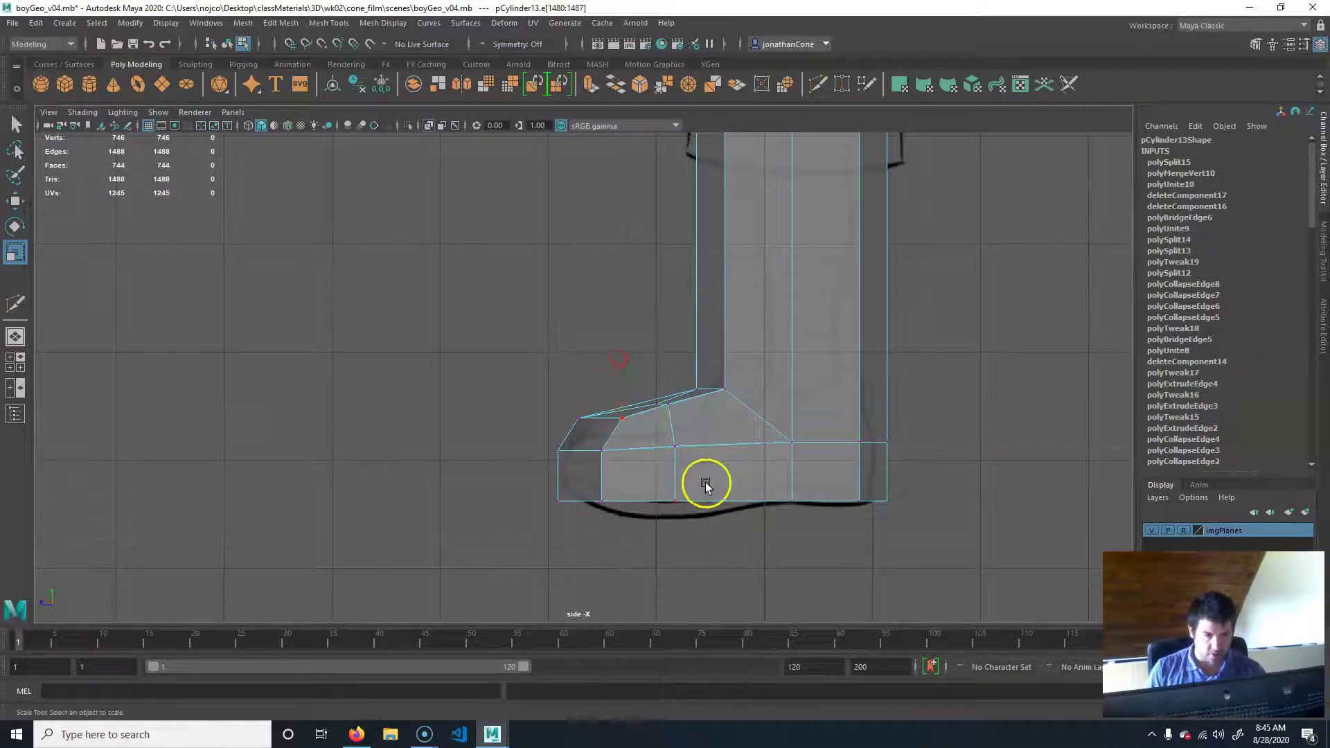
{"action": "middle_click_drag", "start_coordinate": [704, 480], "coordinate": [648, 467], "text": "alt"}
{"action": "left_click", "coordinate": [643, 464]}
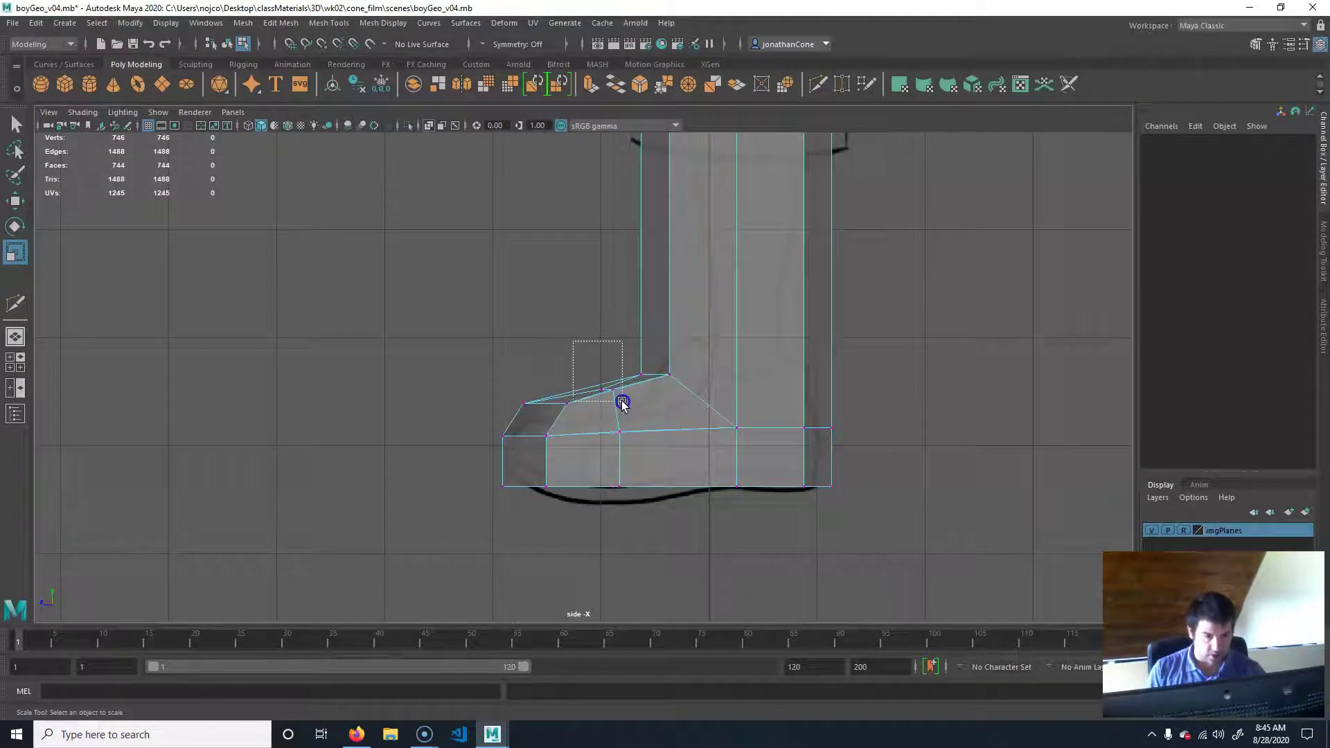
{"action": "left_click_drag", "start_coordinate": [622, 404], "coordinate": [622, 403]}
{"action": "key", "text": "w"}
{"action": "middle_click_drag", "start_coordinate": [561, 337], "coordinate": [566, 349]}
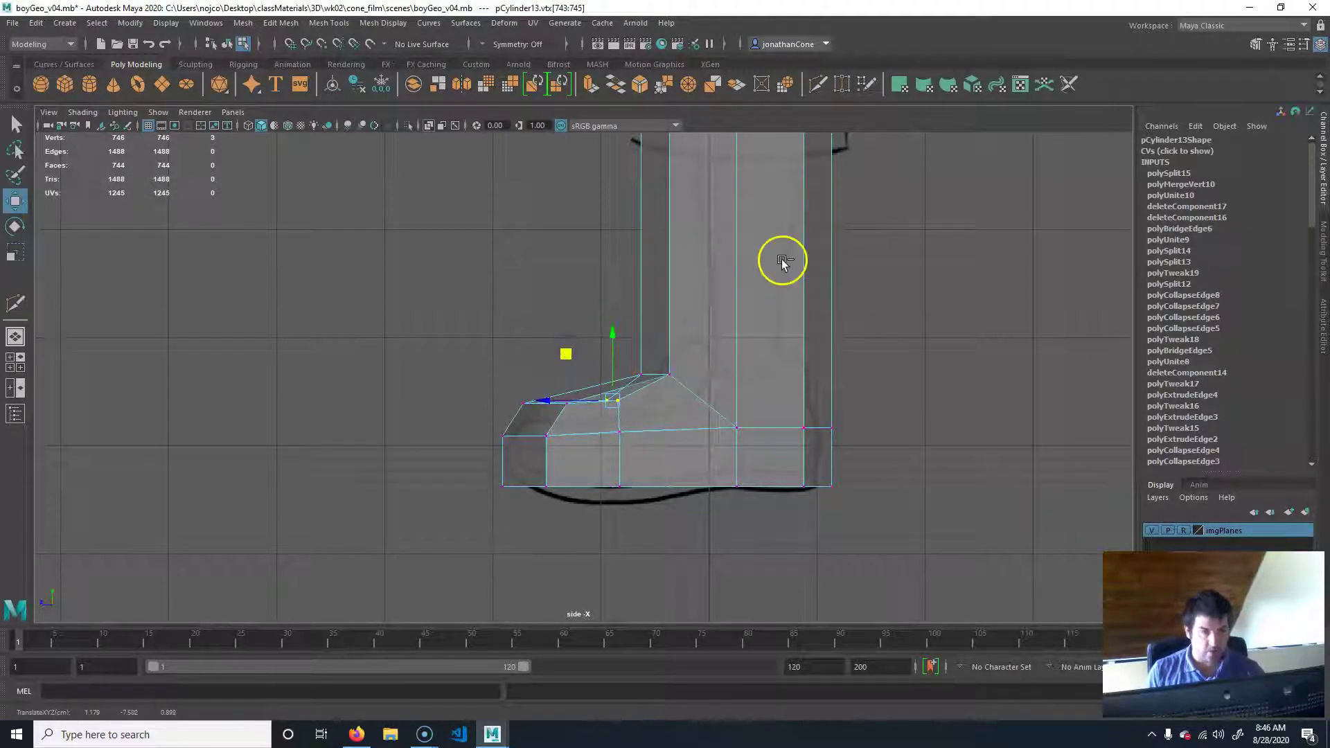
{"action": "key", "text": "ctrl+z"}
Undo the scaling and insertion of the edge loop on the single foot
{"action": "key", "text": "space"}
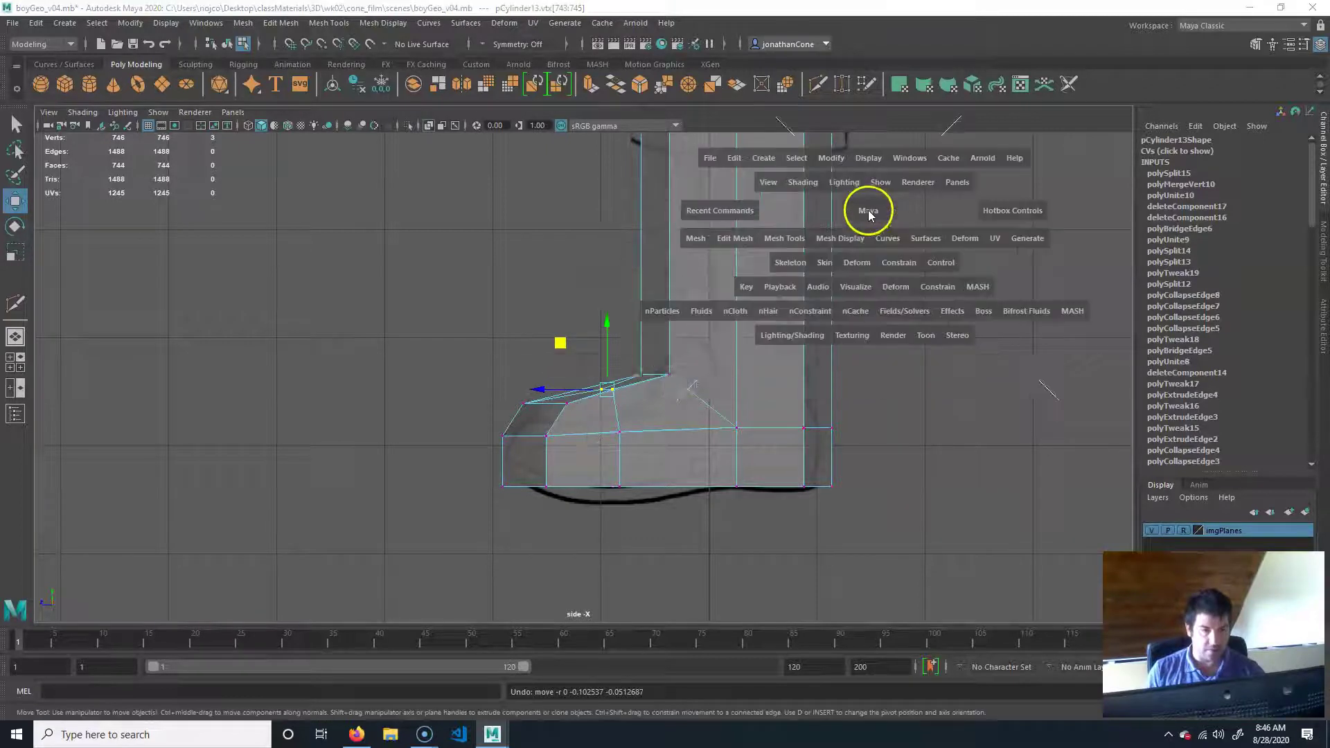
{"action": "key", "text": "space"}
{"action": "left_click_drag", "start_coordinate": [810, 305], "coordinate": [478, 152], "text": "alt"}
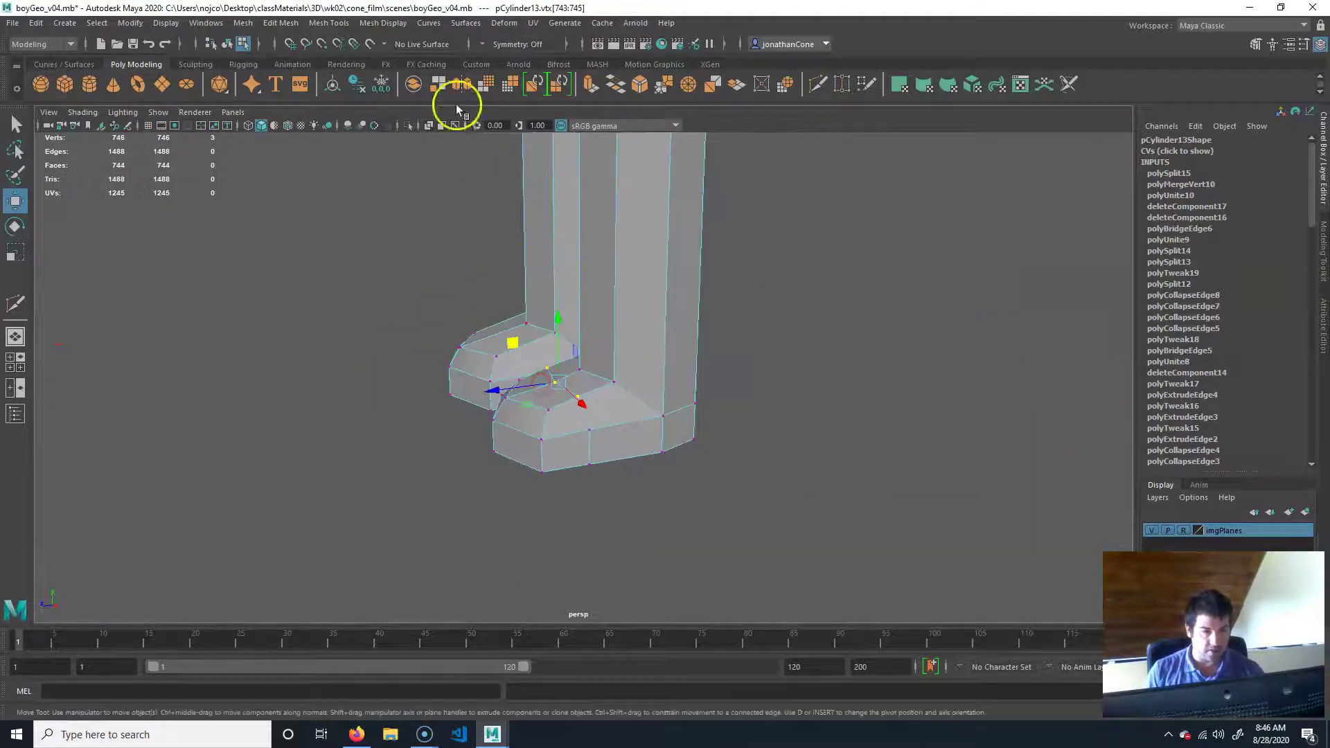
{"action": "key", "text": "ctrl+z"}
{"action": "key", "text": "ctrl+z"}
{"action": "key", "text": "ctrl+z"}
{"action": "key", "text": "ctrl+z"}
{"action": "key", "text": "ctrl+z"}
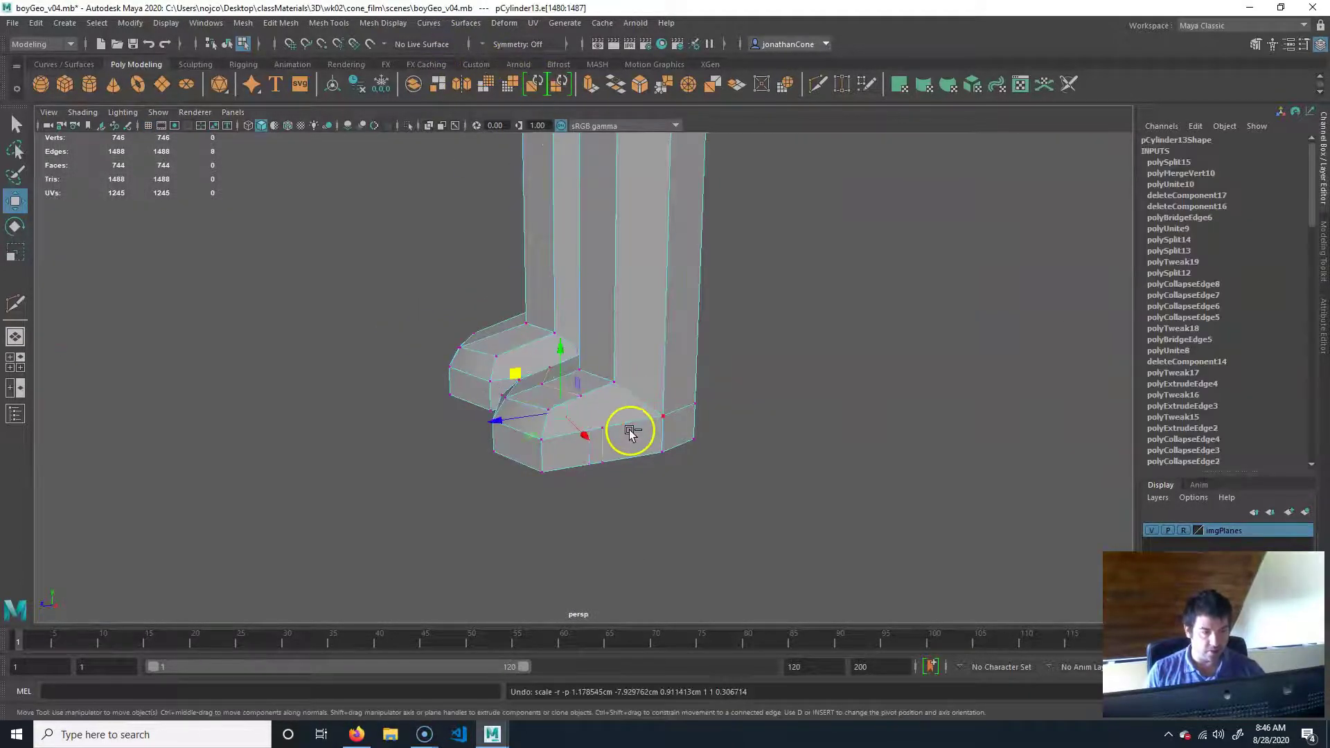
{"action": "key", "text": "ctrl+z"}
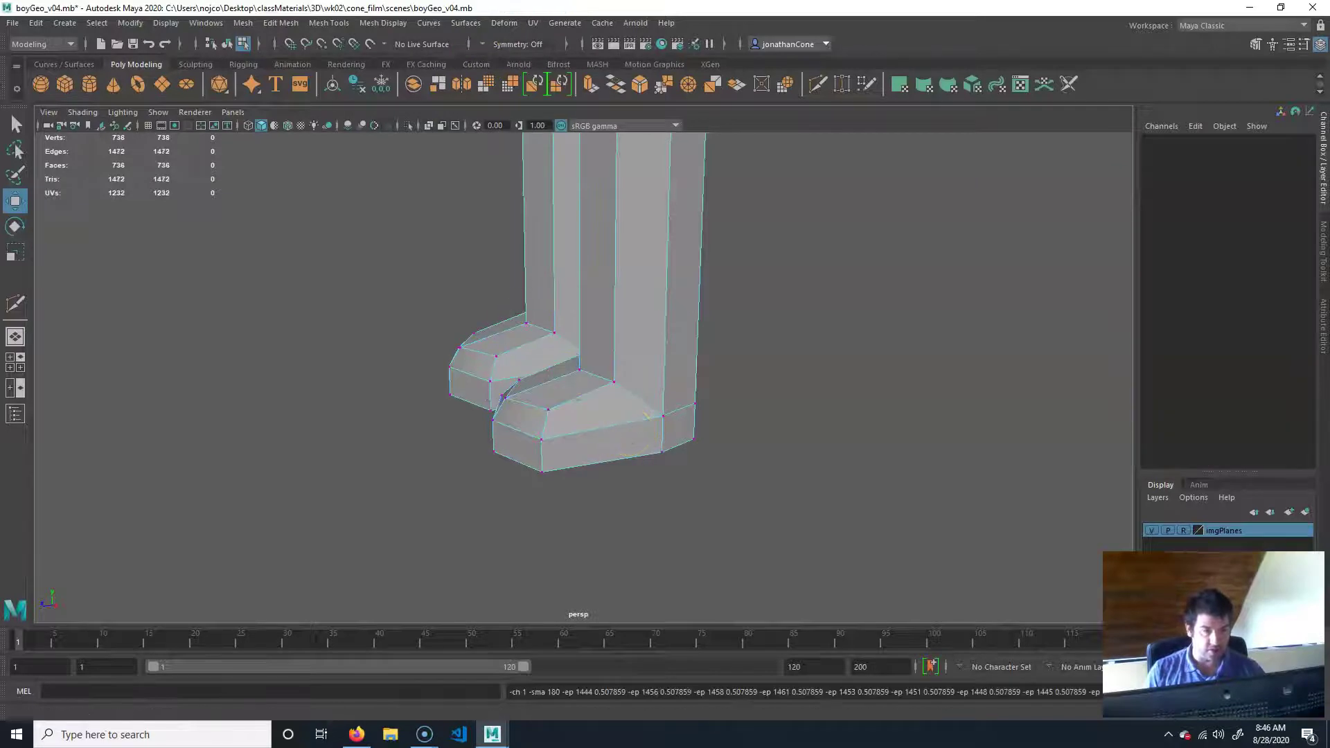
Enable Object X symmetry and insert an edge loop across both feet between toe and ankle with Multi-Cut
{"action": "left_click", "coordinate": [516, 44]}
{"action": "left_click", "coordinate": [512, 60]}
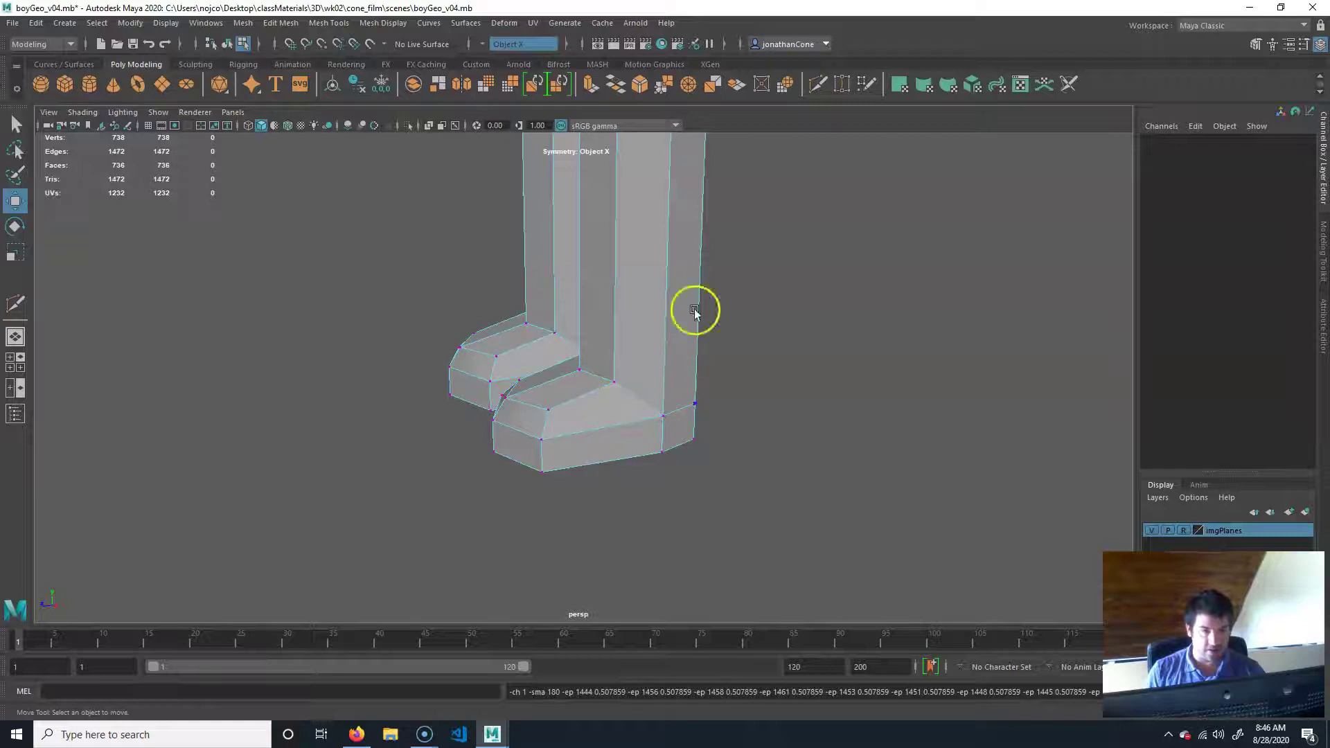
{"action": "left_click", "coordinate": [818, 84]}
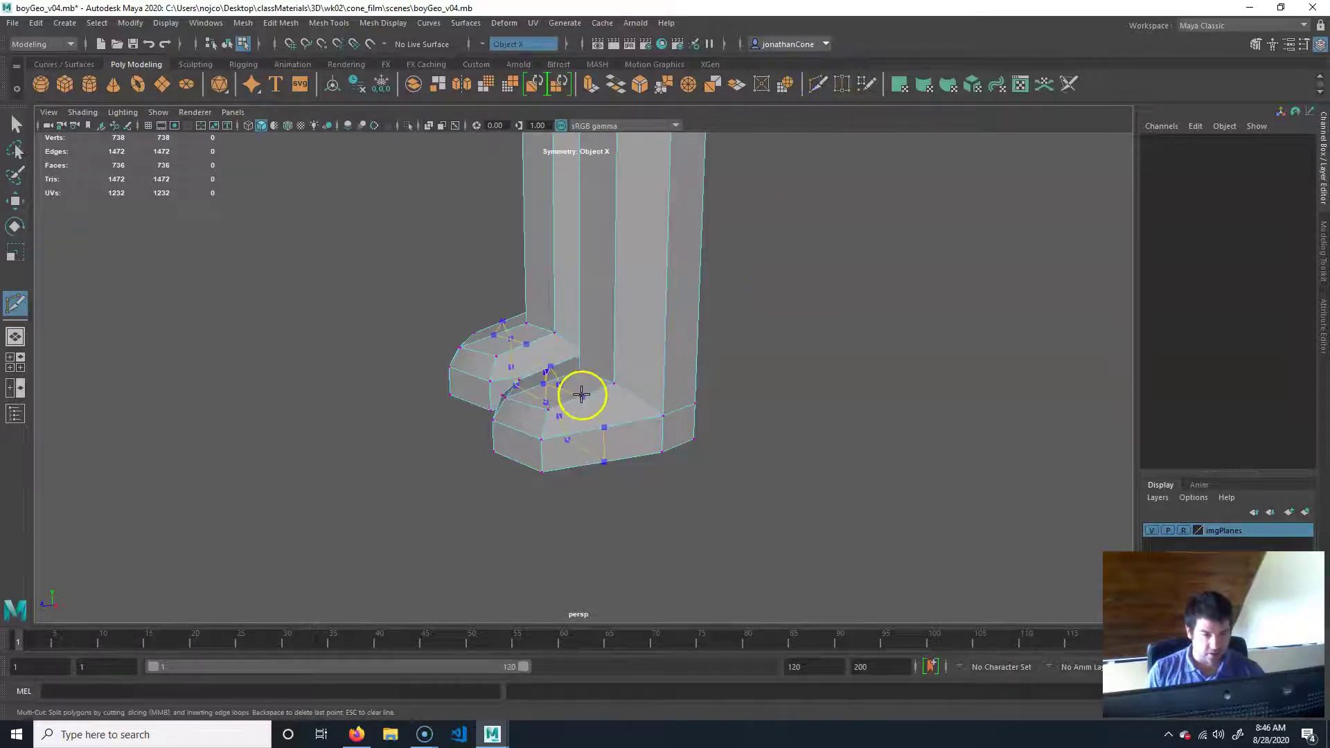
{"action": "left_click_drag", "start_coordinate": [624, 449], "coordinate": [677, 463], "text": "alt"}
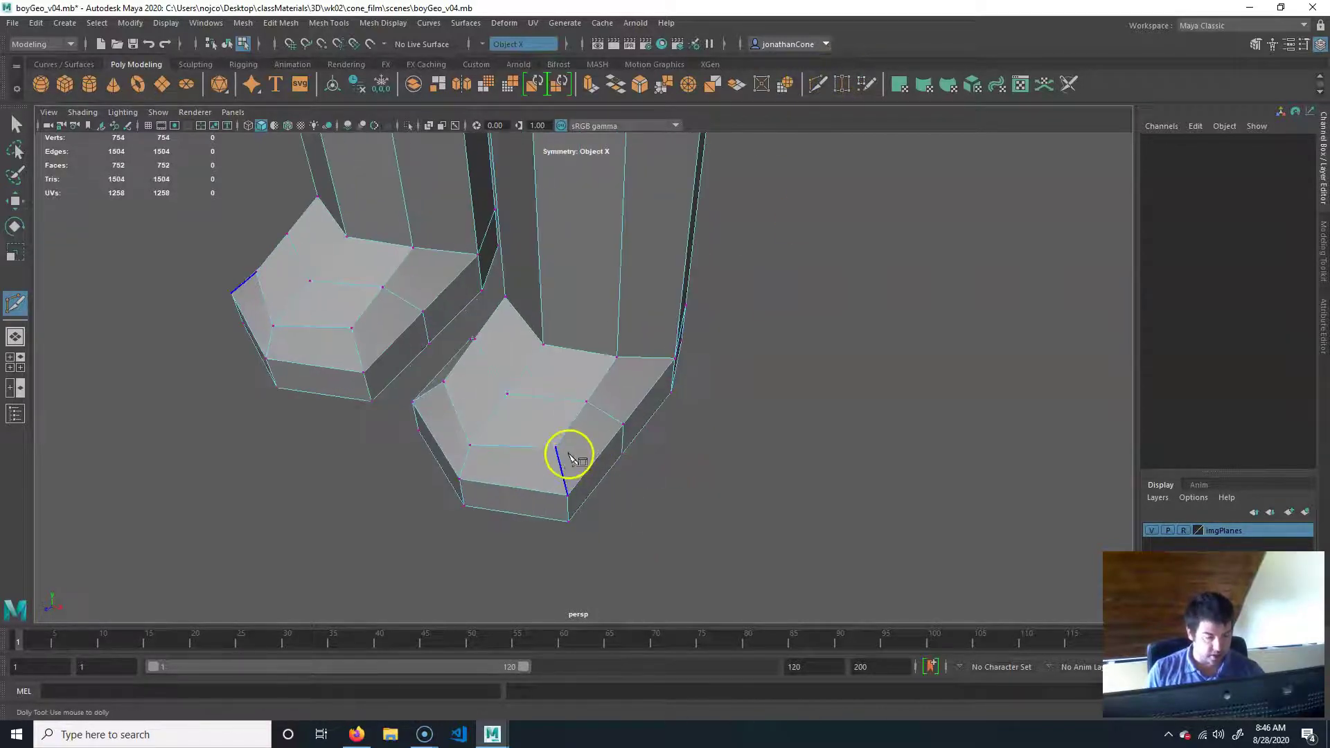
Select the new edge loop on both feet and scale it along the foot's length to straighten it
{"action": "key", "text": "q"}
{"action": "left_click", "coordinate": [565, 397]}
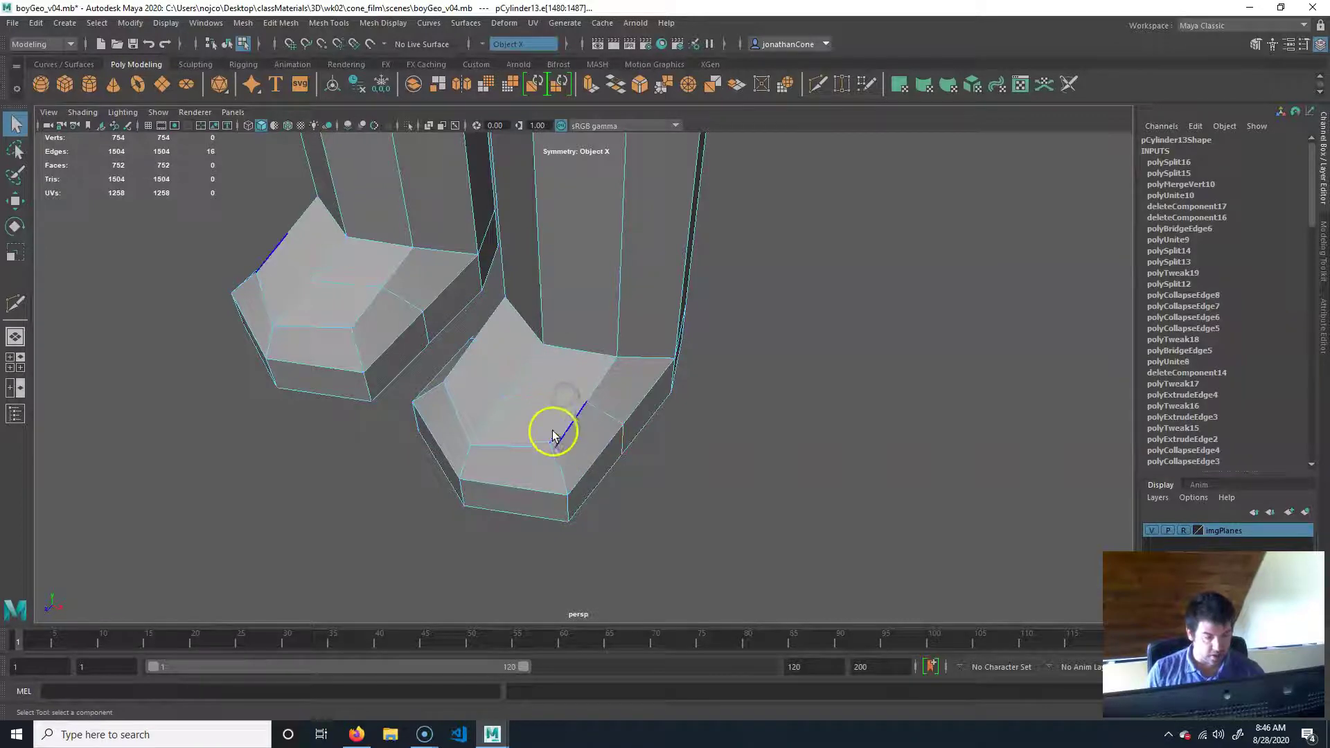
{"action": "key", "text": "r"}
{"action": "left_click_drag", "start_coordinate": [491, 445], "coordinate": [617, 490]}
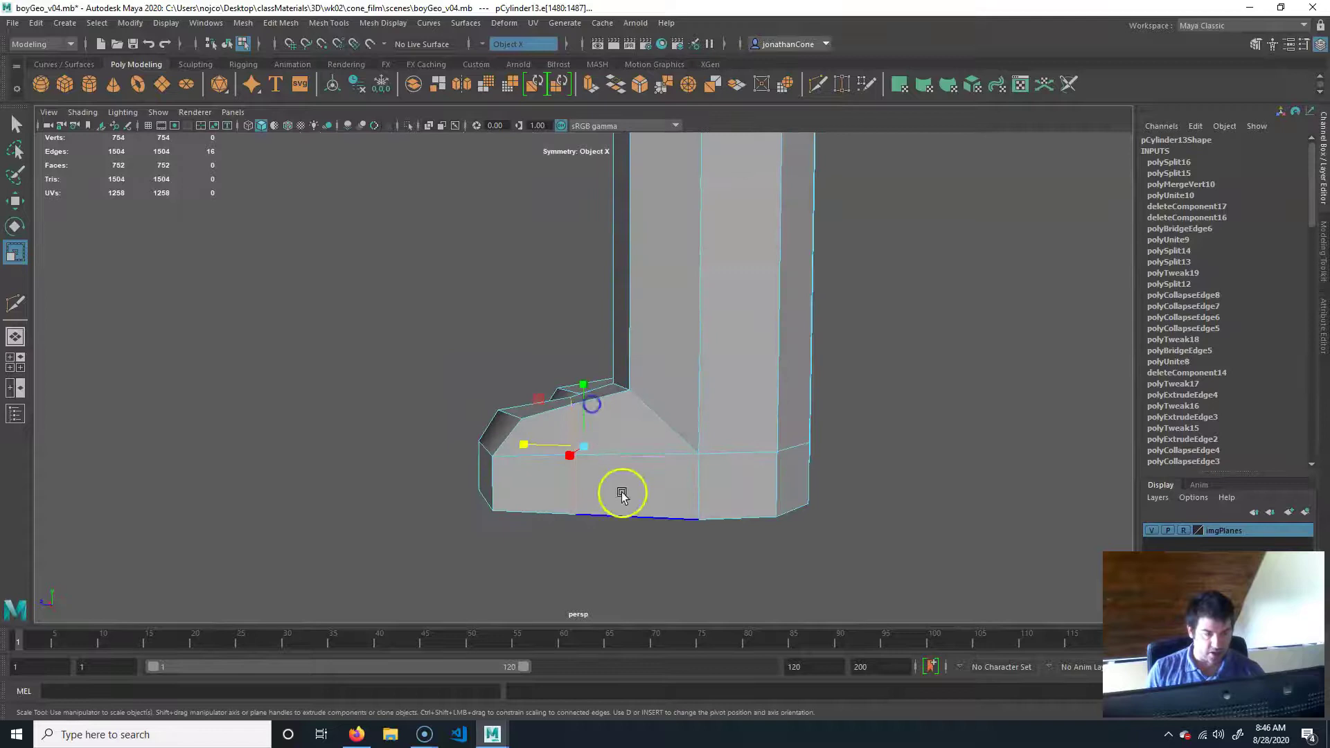
In the side view, move the top vertices of the foot's new loop slightly down and back toward the ankle
{"action": "key", "text": "space"}
{"action": "key", "text": "space"}
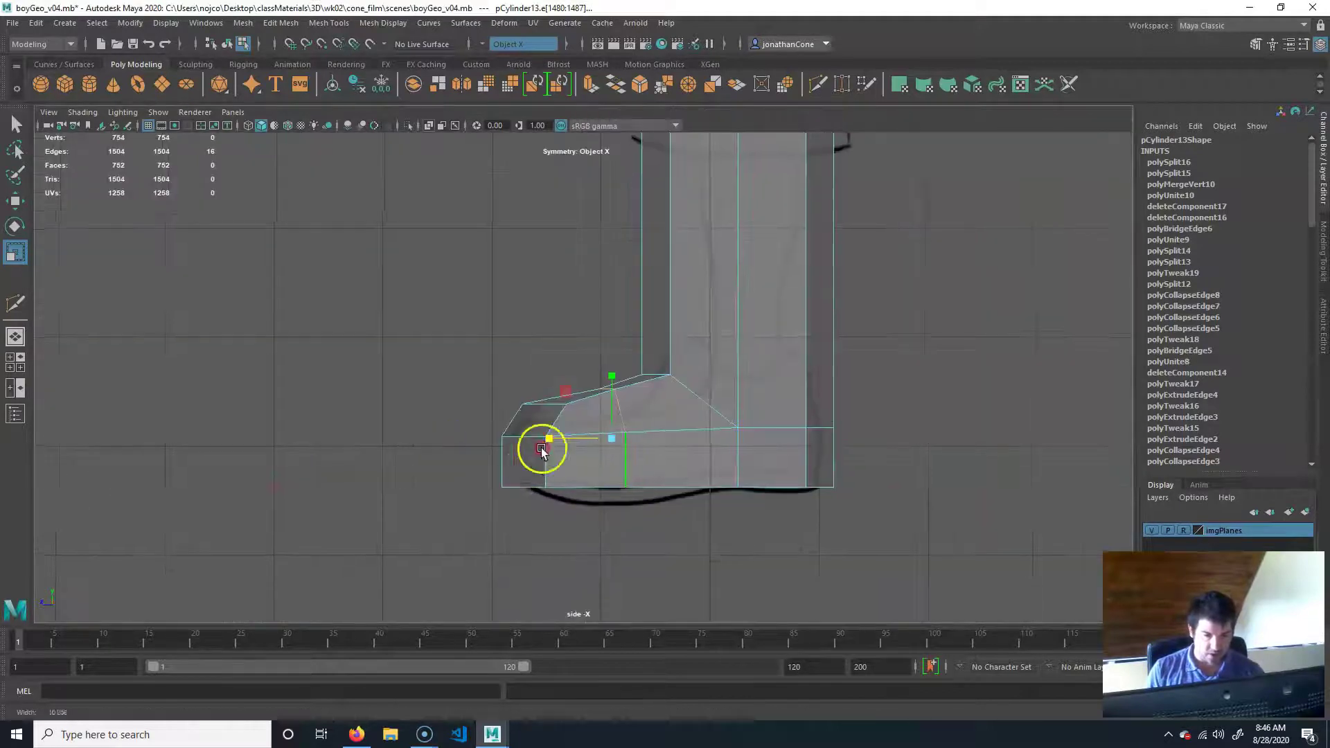
{"action": "left_click", "coordinate": [587, 358]}
{"action": "left_click_drag", "start_coordinate": [586, 358], "coordinate": [622, 396]}
{"action": "key", "text": "w"}
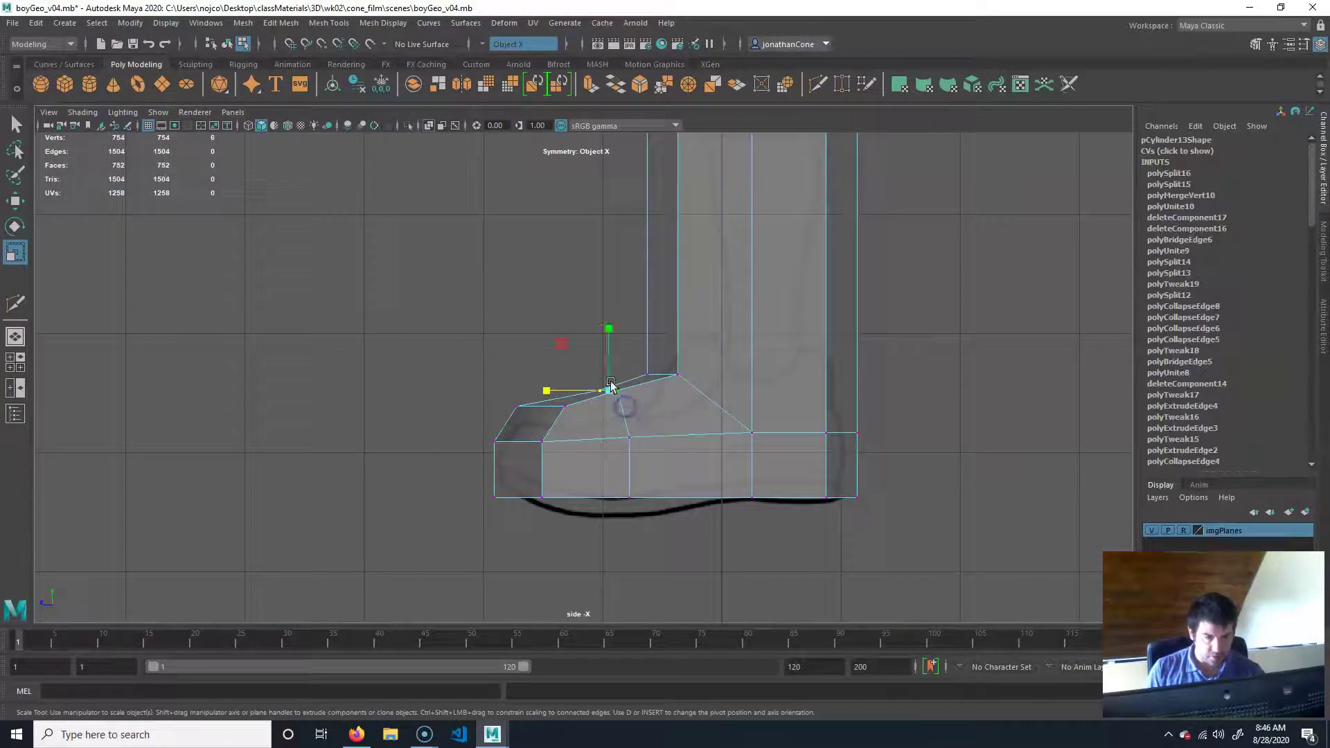
{"action": "left_click_drag", "start_coordinate": [561, 345], "coordinate": [569, 358]}
Select the upper toe vertices and lower them to slope the front of the foot
{"action": "left_click_drag", "start_coordinate": [436, 545], "coordinate": [584, 379]}
{"action": "left_click_drag", "start_coordinate": [437, 330], "coordinate": [576, 459]}
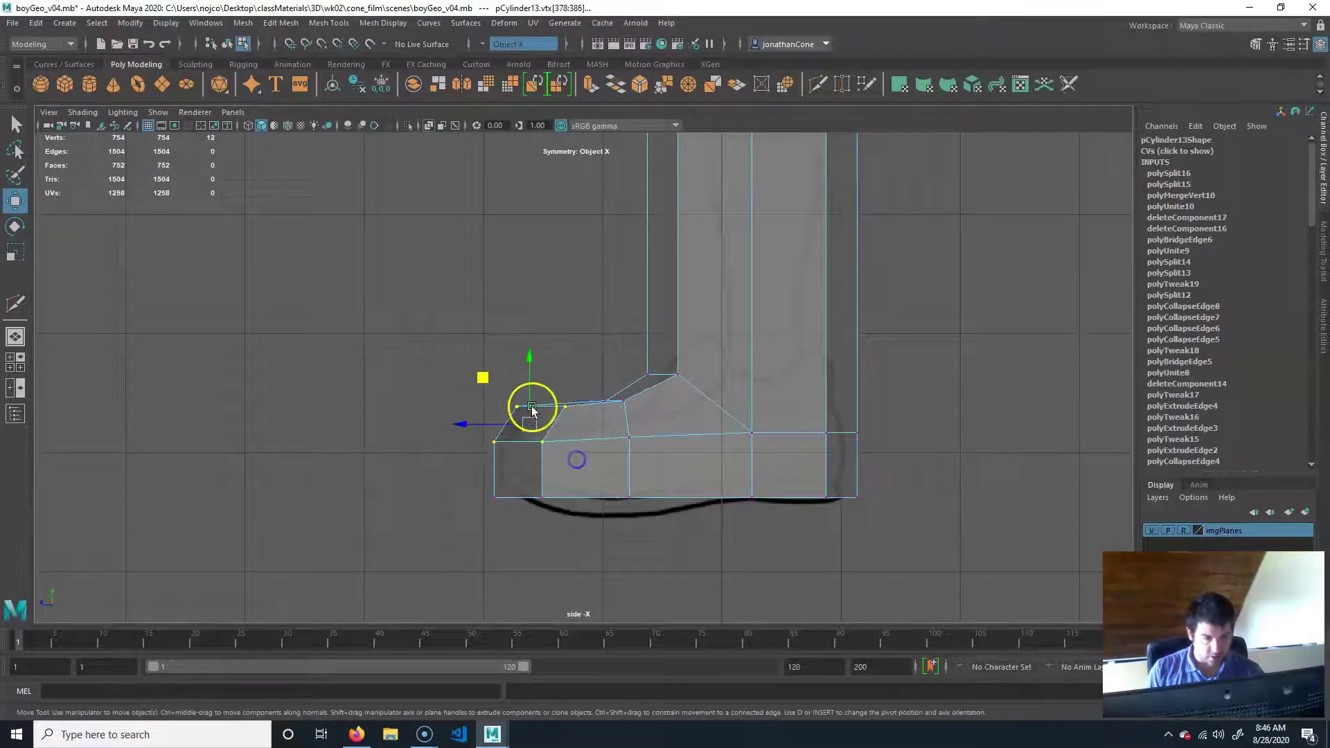
{"action": "left_click_drag", "start_coordinate": [535, 355], "coordinate": [531, 372]}
Select all vertices of the front half of the foot, shift them slightly forward, and clear the selection
{"action": "left_click_drag", "start_coordinate": [461, 562], "coordinate": [638, 386]}
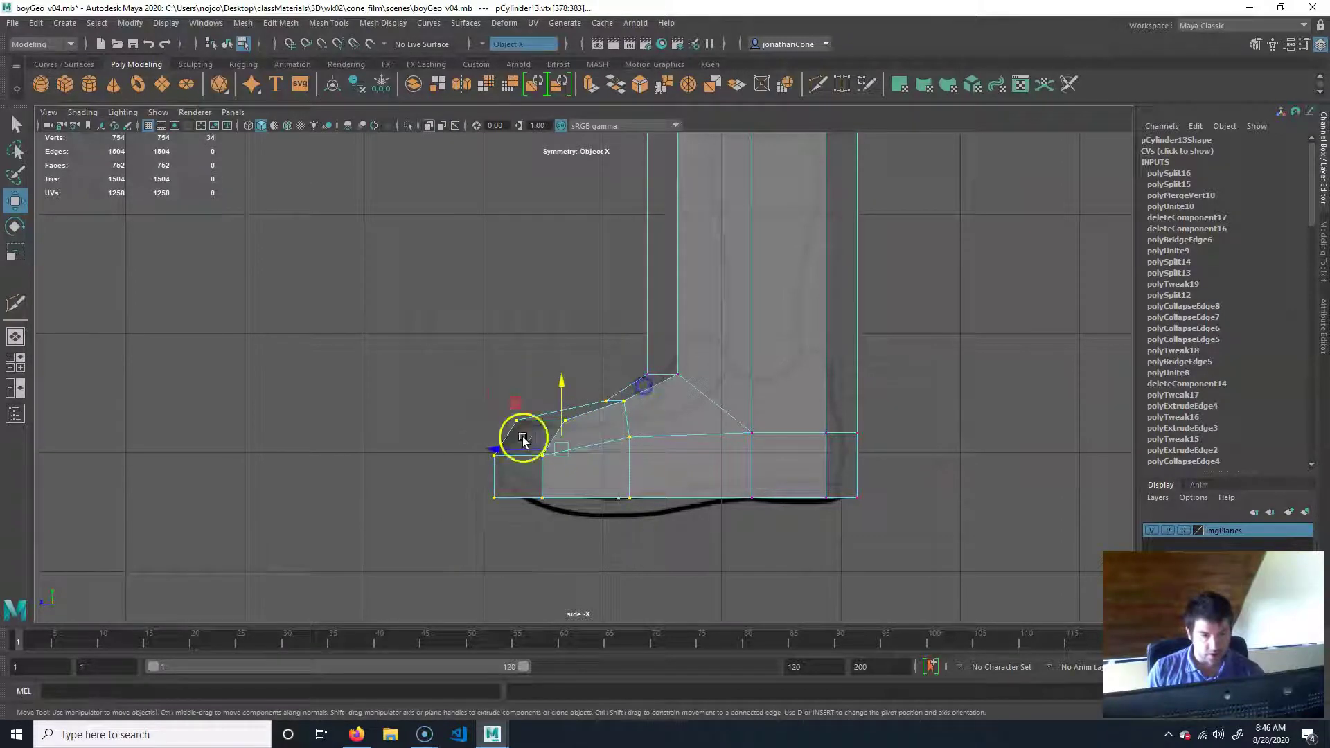
{"action": "middle_click_drag", "start_coordinate": [491, 454], "coordinate": [488, 450]}
{"action": "left_click", "coordinate": [831, 564]}
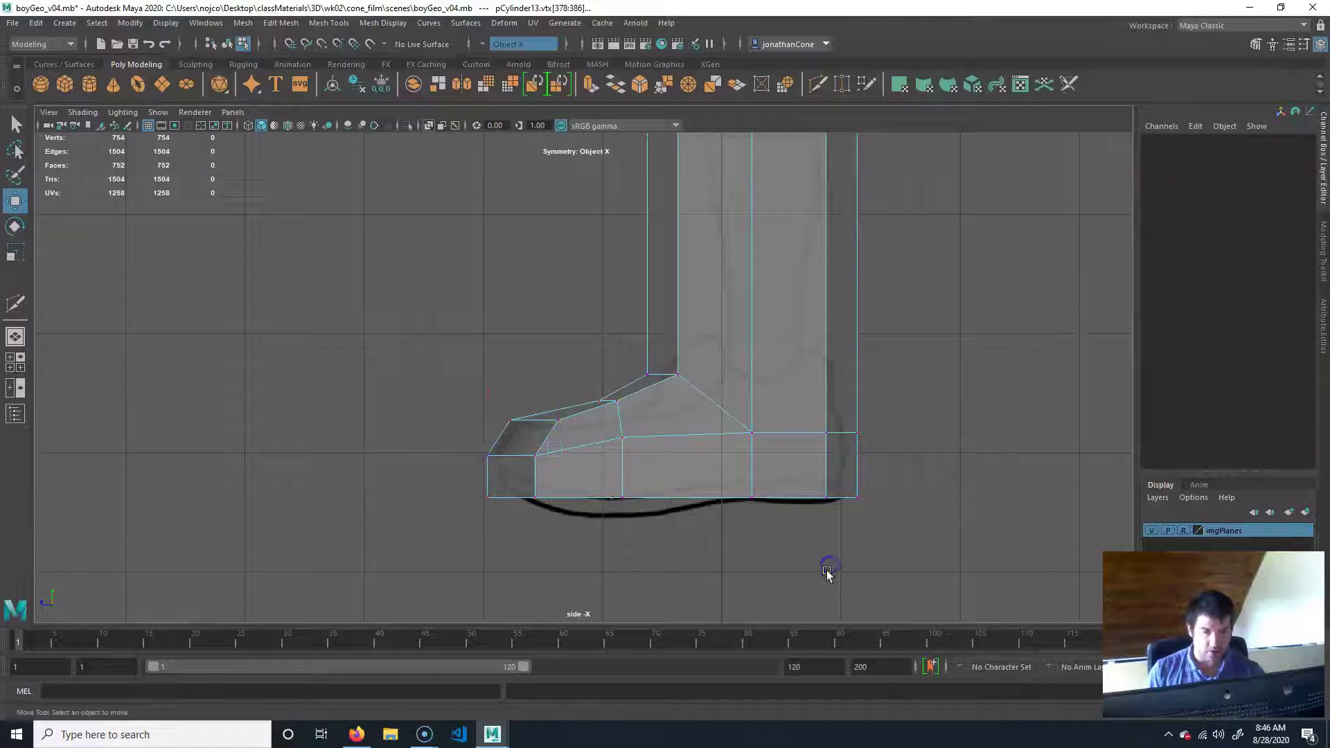
Cut a new edge loop around both legs at the height of the shorts' hem with Multi-Cut
{"action": "middle_click_drag", "start_coordinate": [633, 482], "coordinate": [553, 534], "text": "alt"}
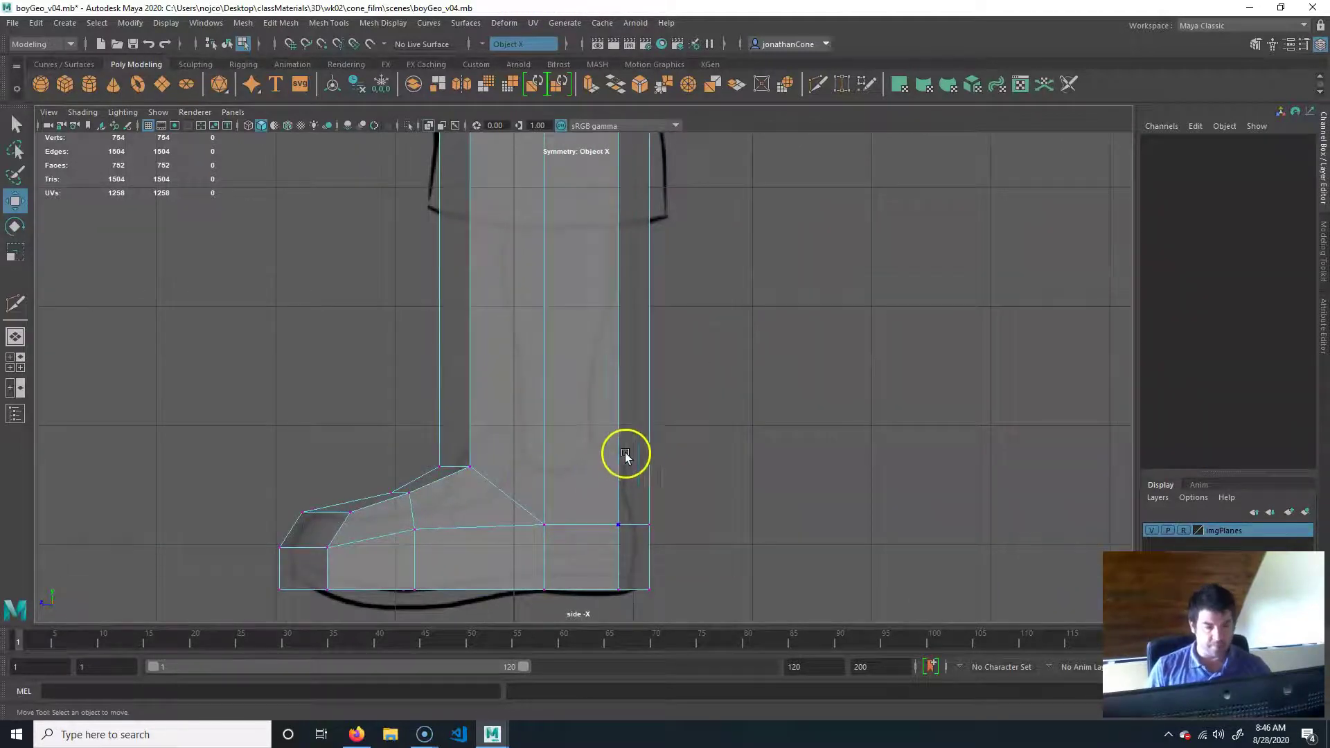
{"action": "scroll", "coordinate": [625, 452], "scroll_direction": "down", "scroll_amount": 5}
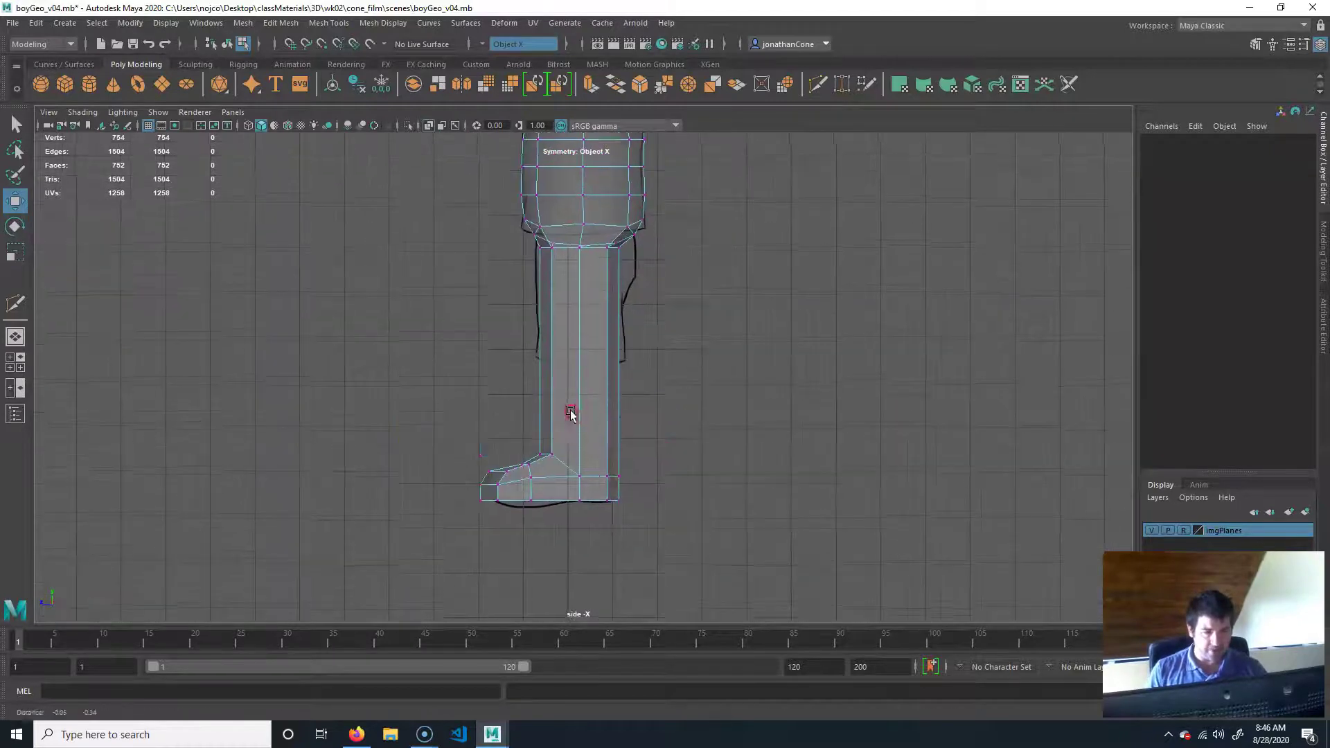
{"action": "scroll", "coordinate": [570, 414], "scroll_direction": "up", "scroll_amount": 2}
{"action": "left_click", "coordinate": [604, 476]}
{"action": "right_click_drag", "start_coordinate": [295, 405], "coordinate": [476, 419], "text": "alt"}
{"action": "middle_click_drag", "start_coordinate": [476, 419], "coordinate": [486, 462], "text": "alt"}
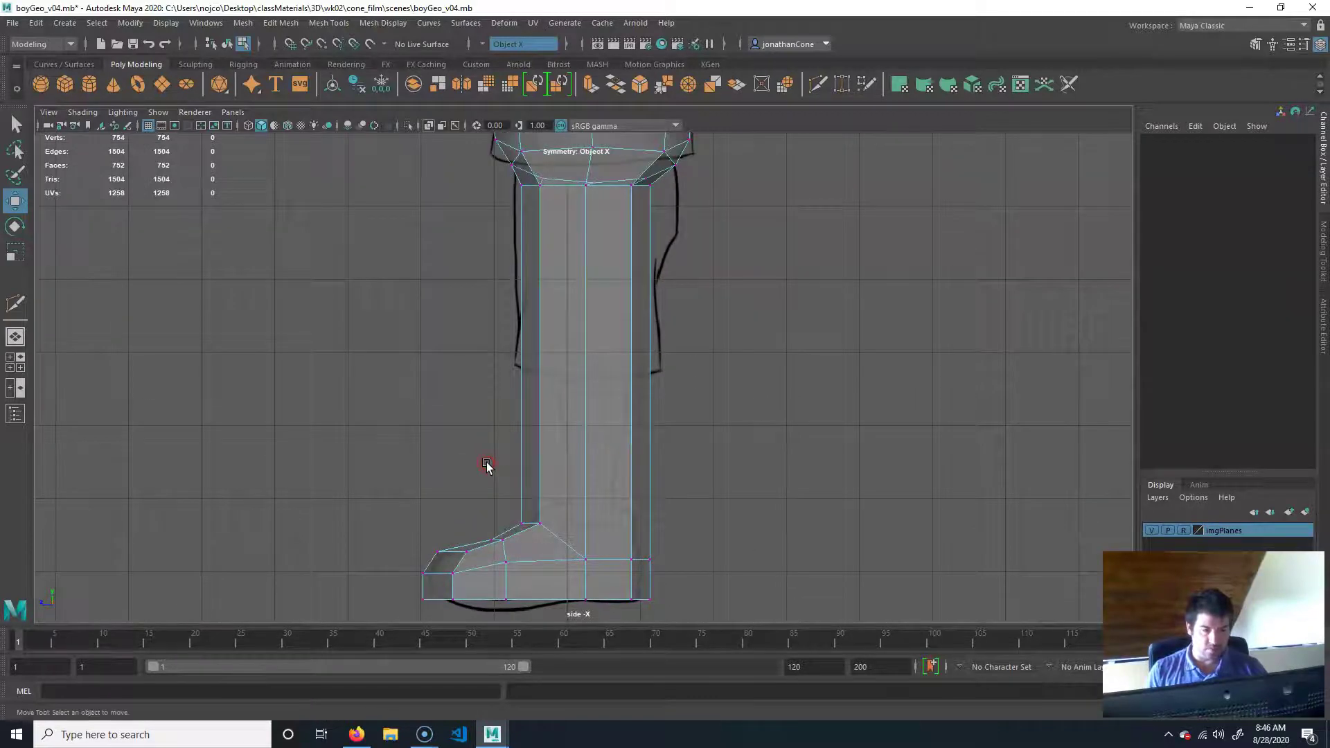
{"action": "left_click", "coordinate": [815, 89]}
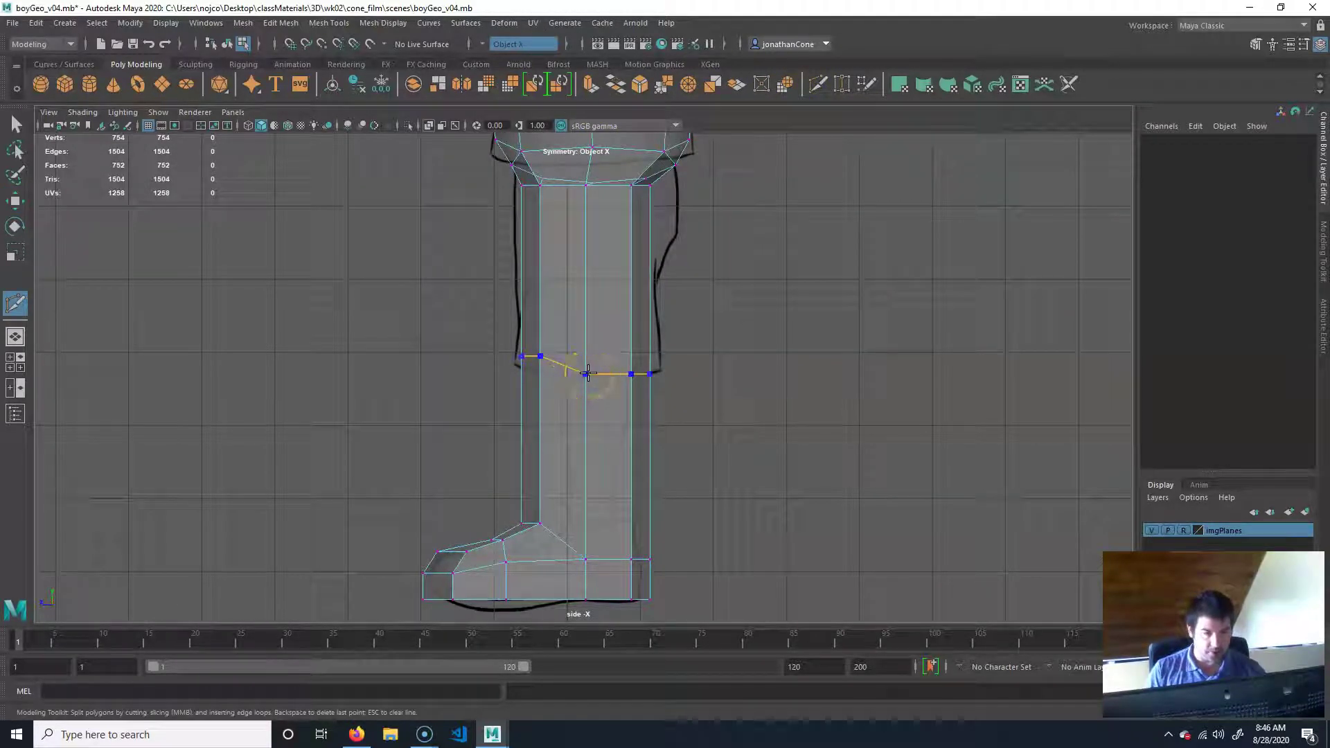
{"action": "key", "text": "Return"}
{"action": "left_click", "coordinate": [631, 374]}
{"action": "left_click", "coordinate": [648, 374]}
{"action": "key", "text": "Return"}
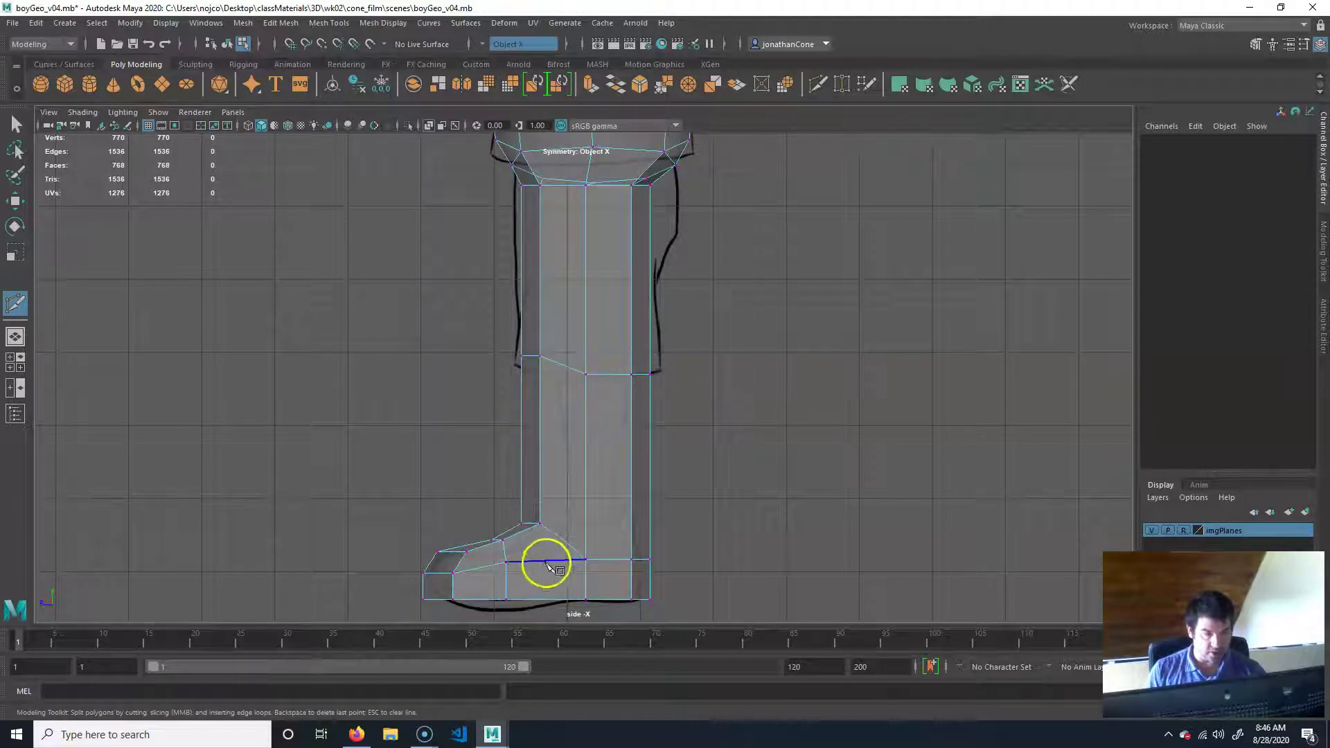
{"action": "left_click", "coordinate": [585, 558]}
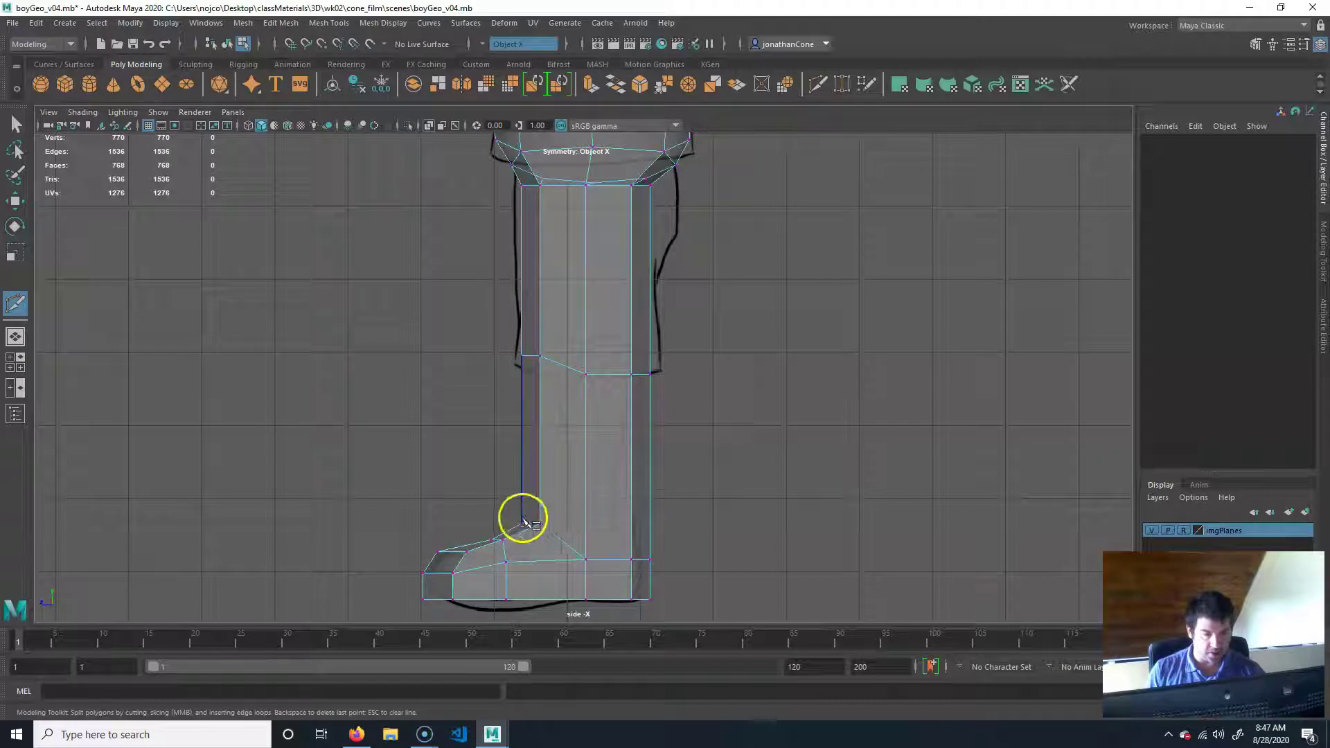
{"action": "left_click", "coordinate": [631, 558]}
{"action": "key", "text": "Return"}
{"action": "left_click", "coordinate": [521, 186]}
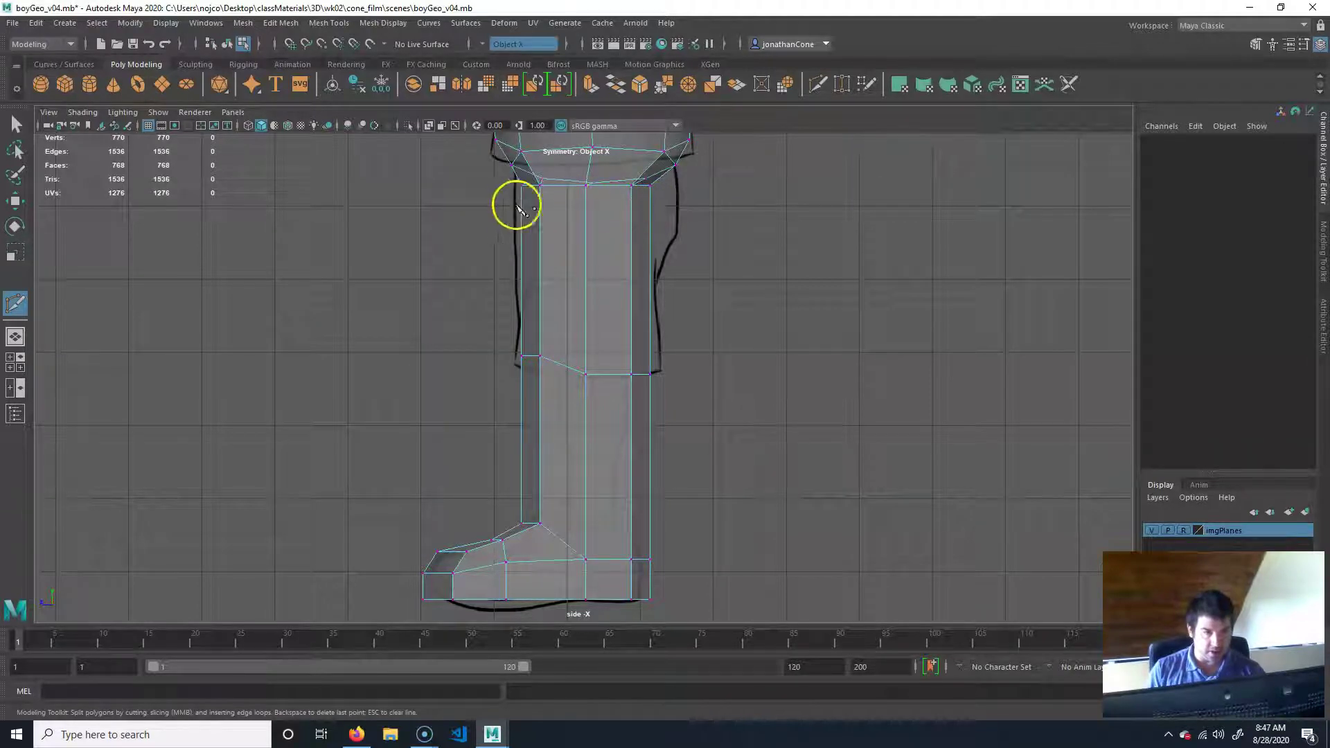
{"action": "left_click", "coordinate": [631, 375]}
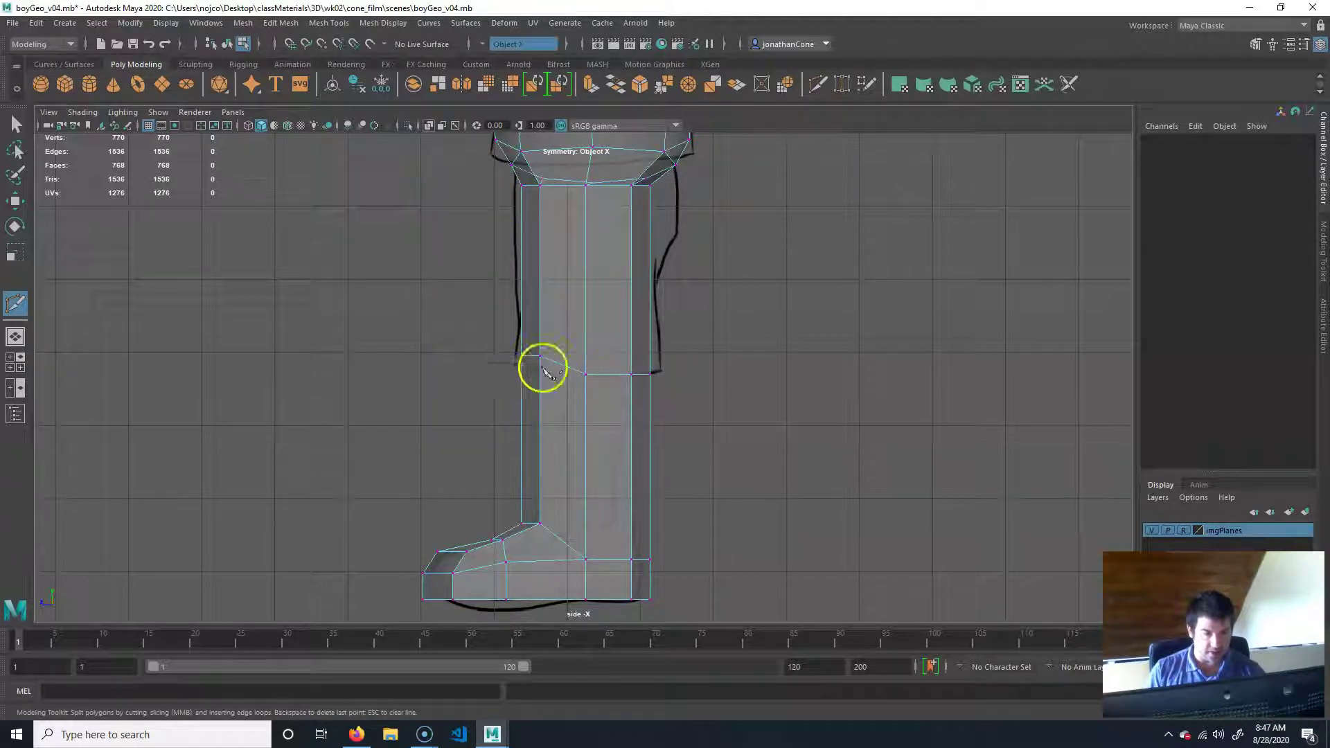
Select the new leg edge loop and scale it vertically until it is flat and horizontal
{"action": "key", "text": "q"}
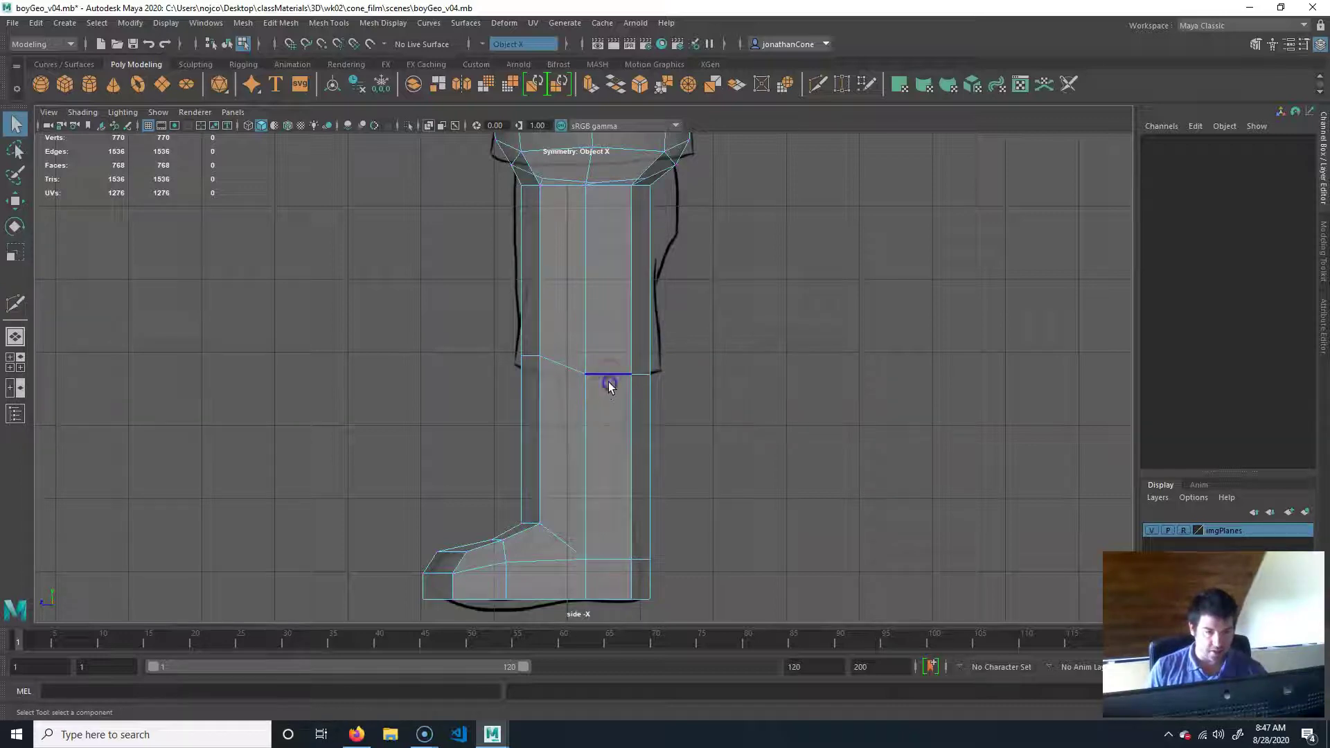
{"action": "left_click", "coordinate": [604, 381]}
{"action": "right_click_drag", "start_coordinate": [614, 352], "coordinate": [615, 305]}
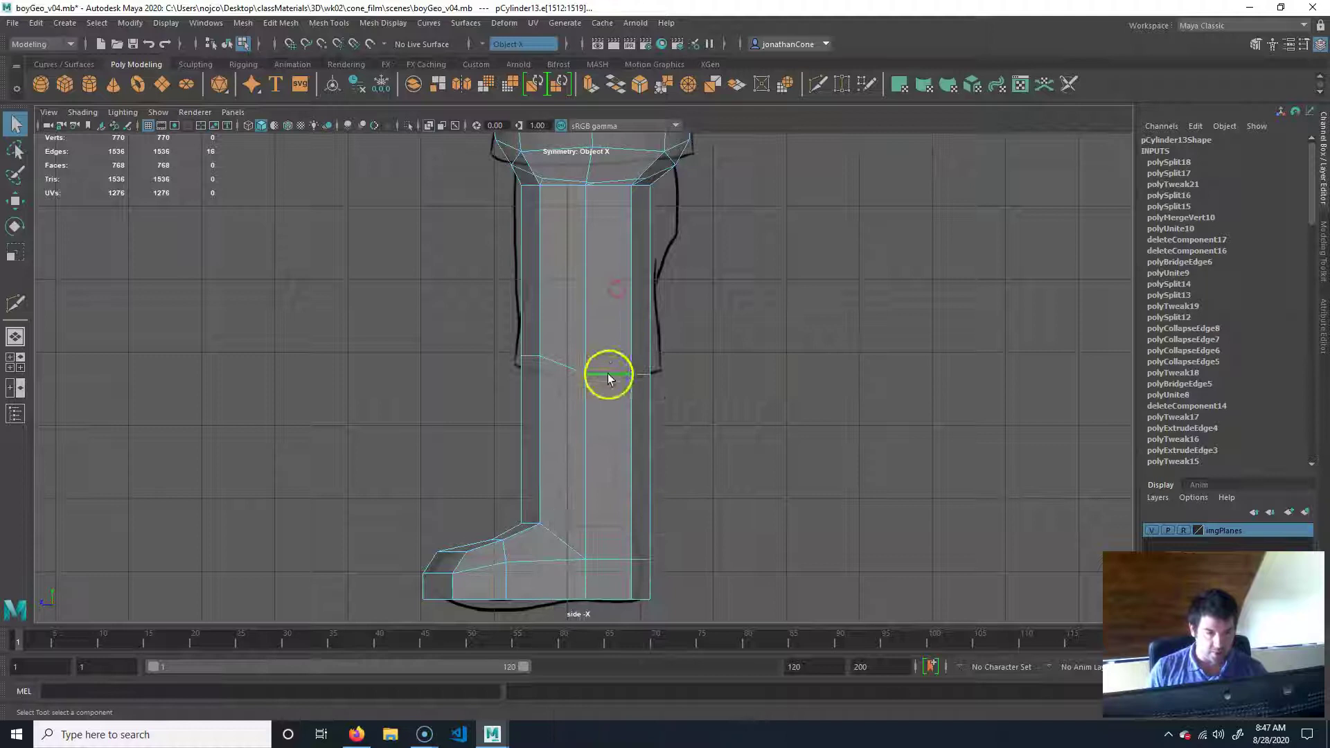
{"action": "left_click", "coordinate": [582, 425]}
{"action": "key", "text": "r"}
{"action": "left_click_drag", "start_coordinate": [584, 302], "coordinate": [596, 439]}
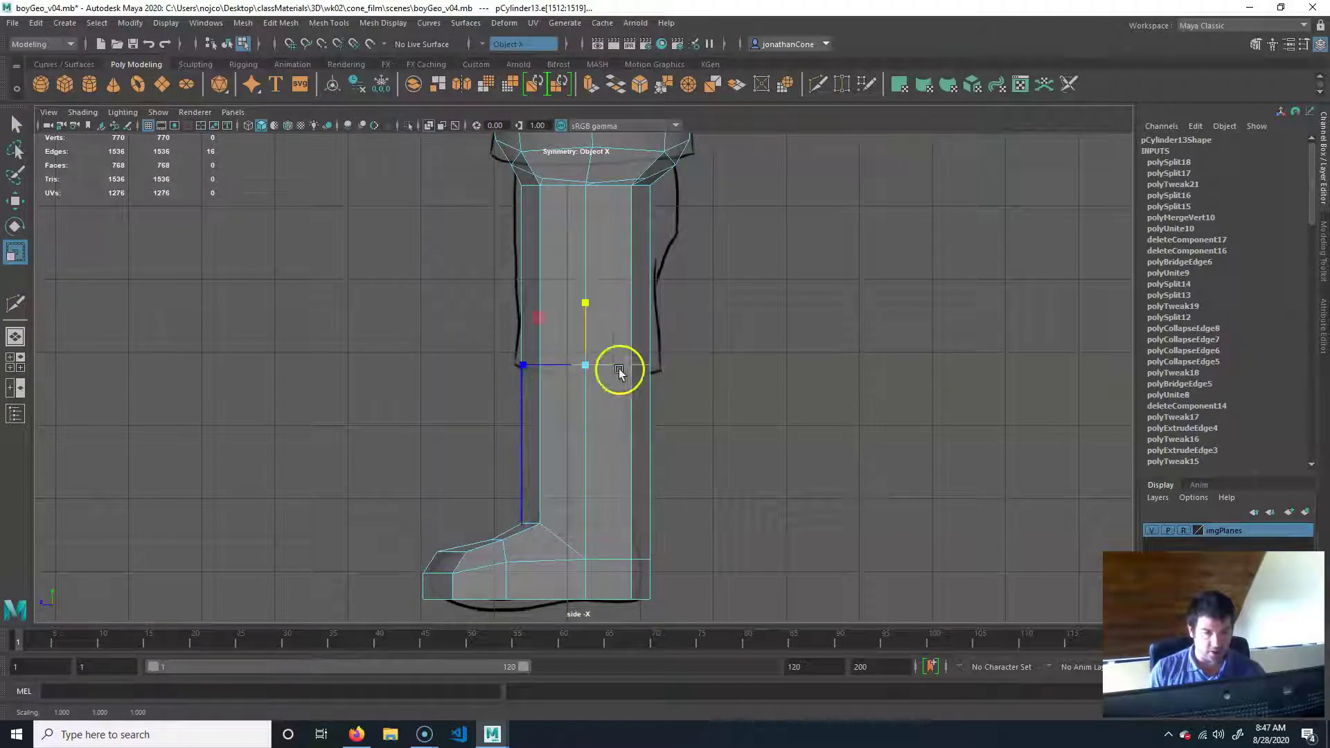
{"action": "middle_click_drag", "start_coordinate": [596, 476], "coordinate": [629, 462], "text": "alt"}
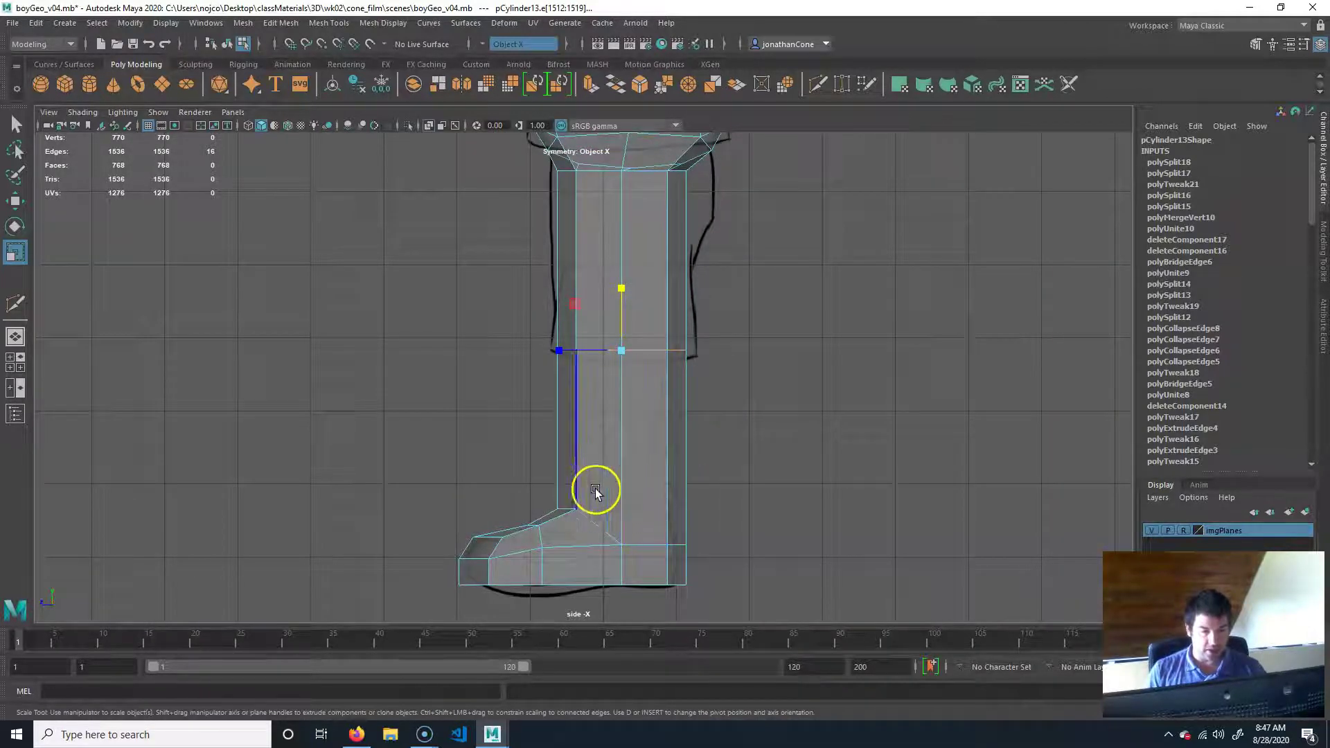
Cut a new edge loop around both legs just above the feet with Multi-Cut
{"action": "left_click", "coordinate": [818, 84]}
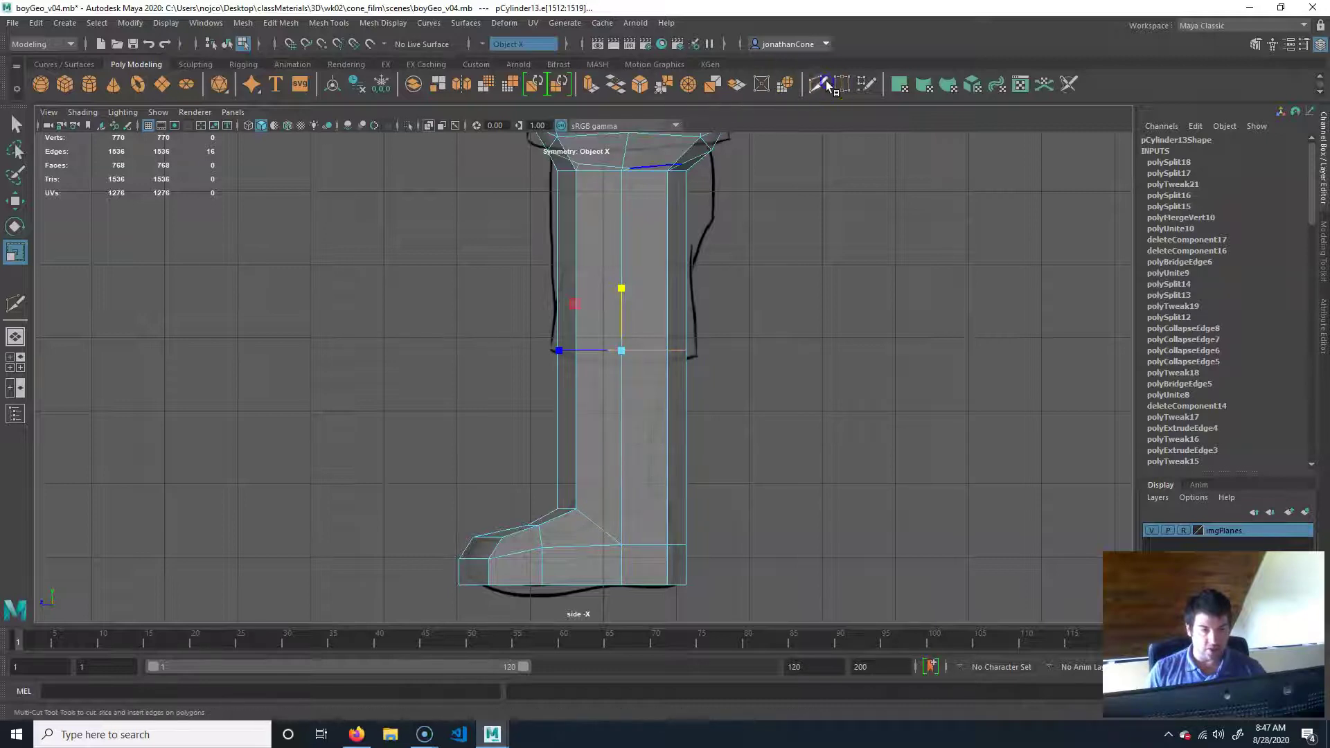
{"action": "left_click", "coordinate": [621, 494], "text": "ctrl"}
{"action": "key", "text": "q"}
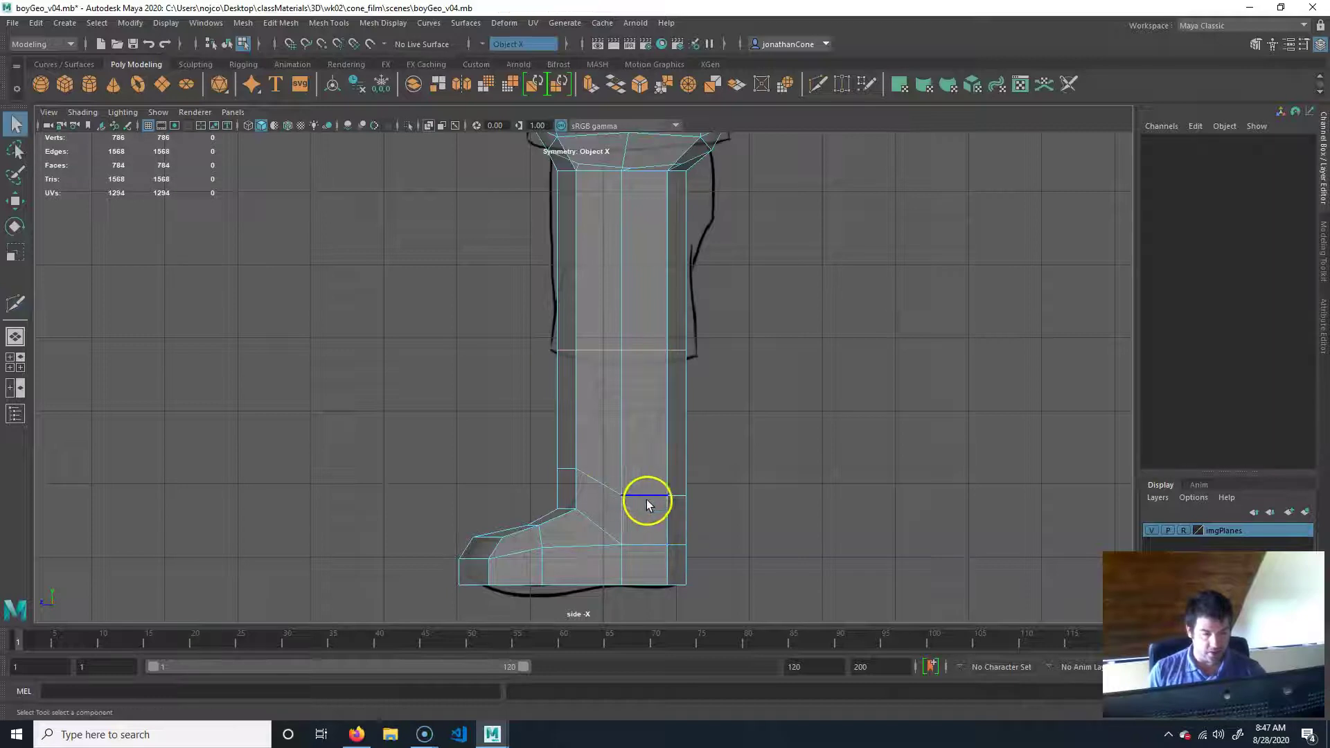
Select the new ankle loop, scale it in to the drawn ankle width, and lower it slightly towards the foot
{"action": "double_click", "coordinate": [656, 504]}
{"action": "key", "text": "r"}
{"action": "left_click_drag", "start_coordinate": [621, 411], "coordinate": [567, 487]}
{"action": "key", "text": "w"}
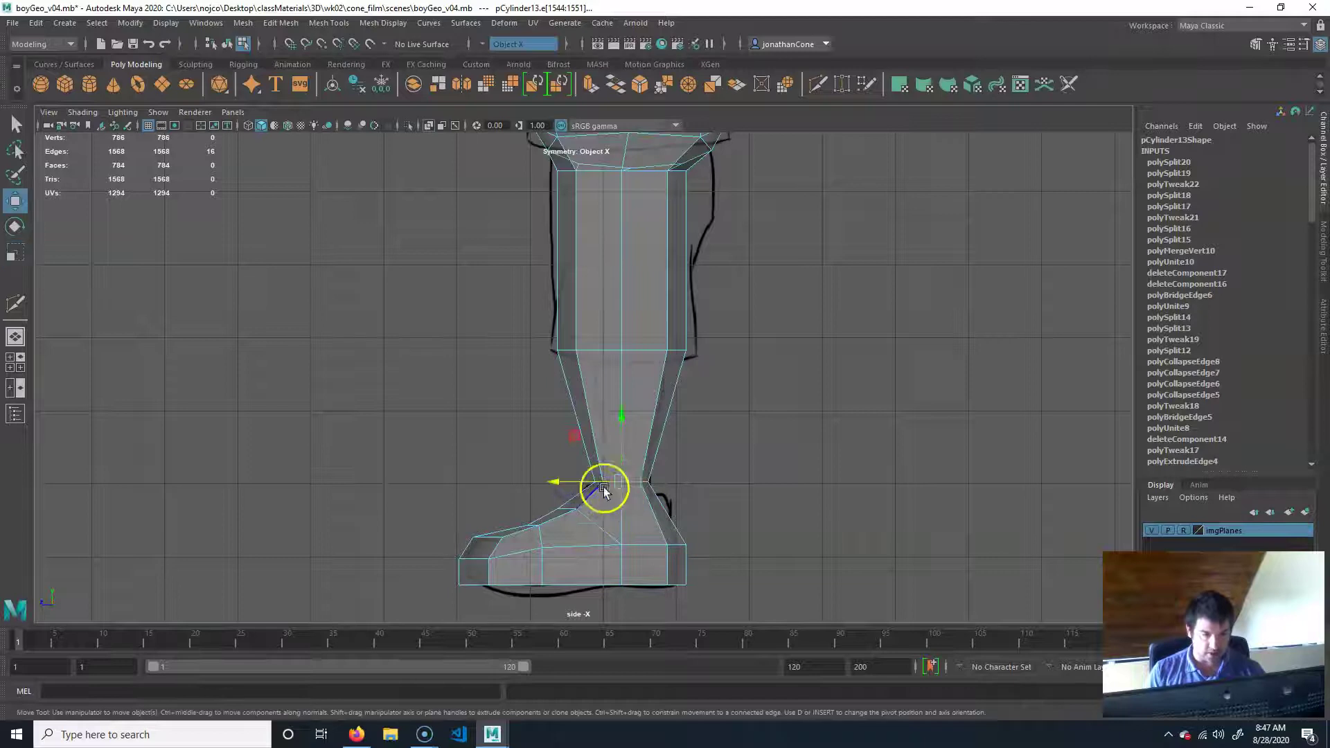
{"action": "middle_click_drag", "start_coordinate": [621, 414], "coordinate": [625, 421]}
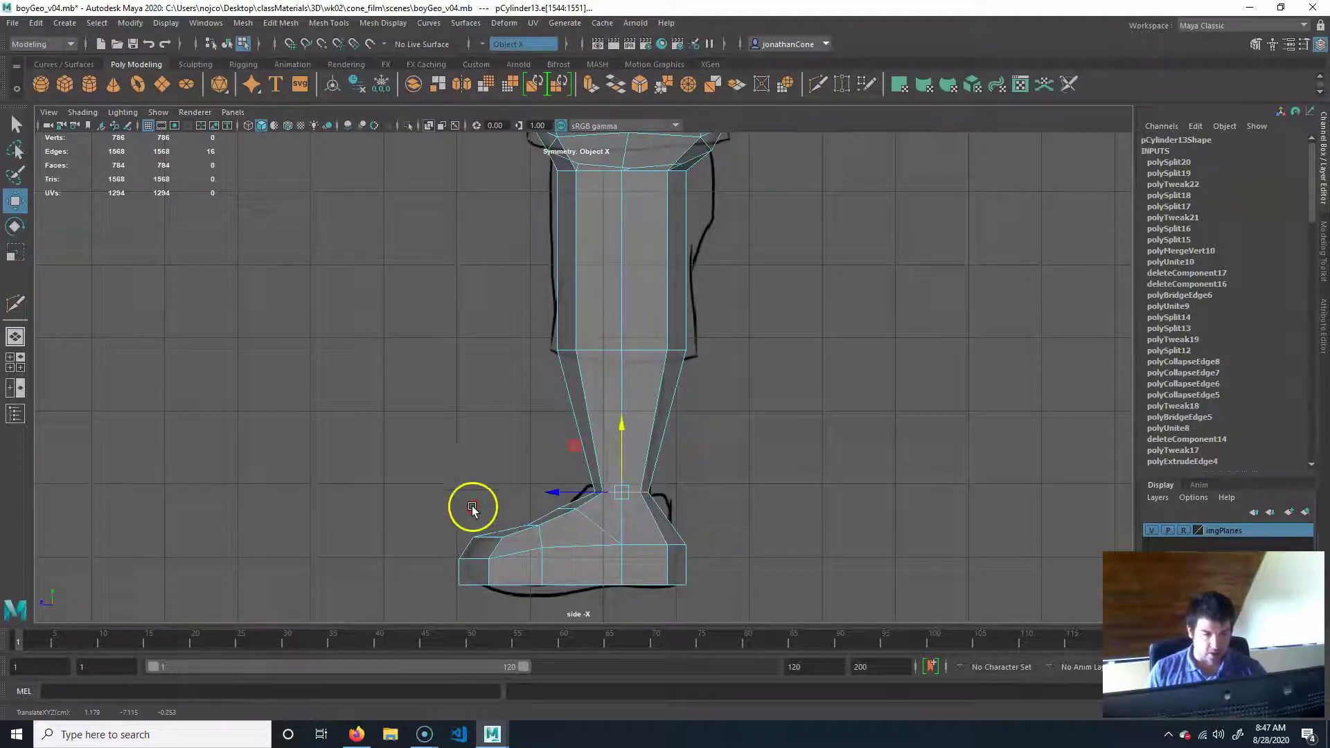
Cut another edge loop around both feet just below the ankle loop with Multi-Cut
{"action": "right_click_drag", "start_coordinate": [477, 514], "coordinate": [639, 526], "text": "alt"}
{"action": "middle_click_drag", "start_coordinate": [639, 526], "coordinate": [648, 482], "text": "alt"}
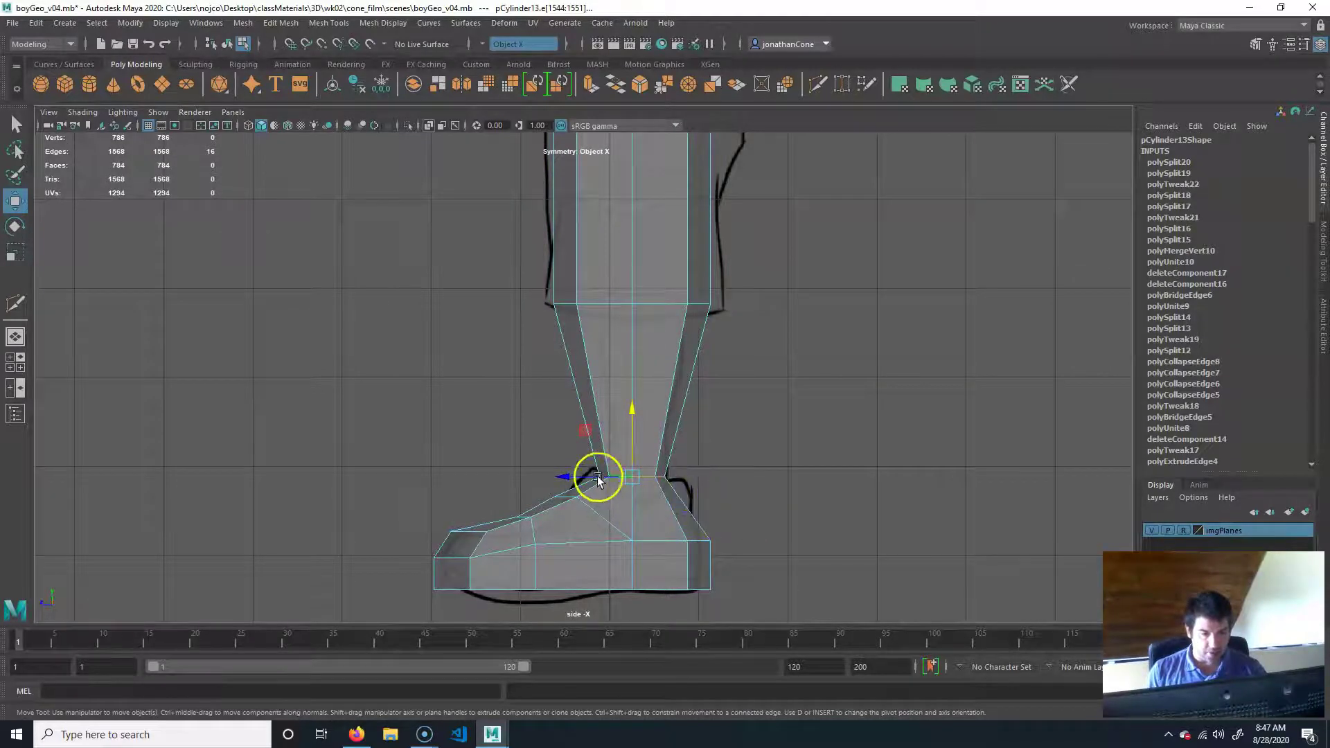
{"action": "left_click", "coordinate": [818, 81]}
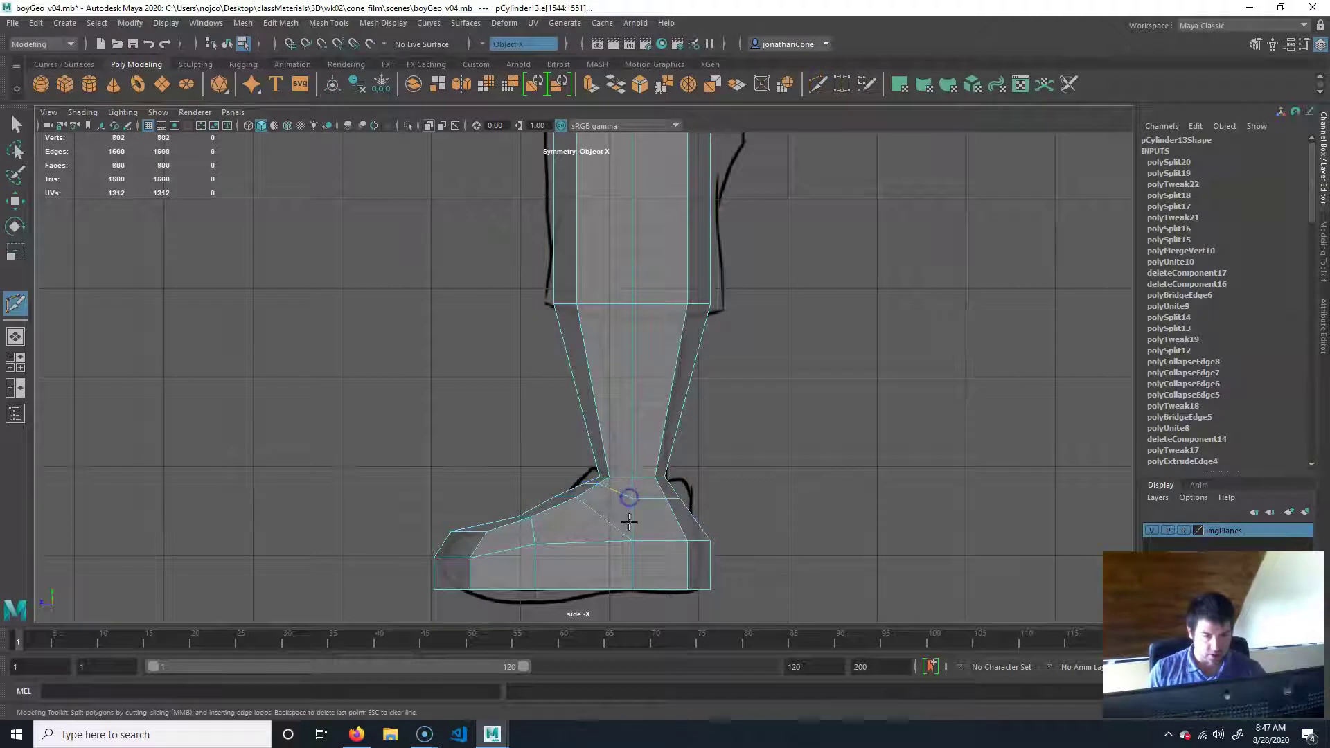
{"action": "key", "text": "q"}
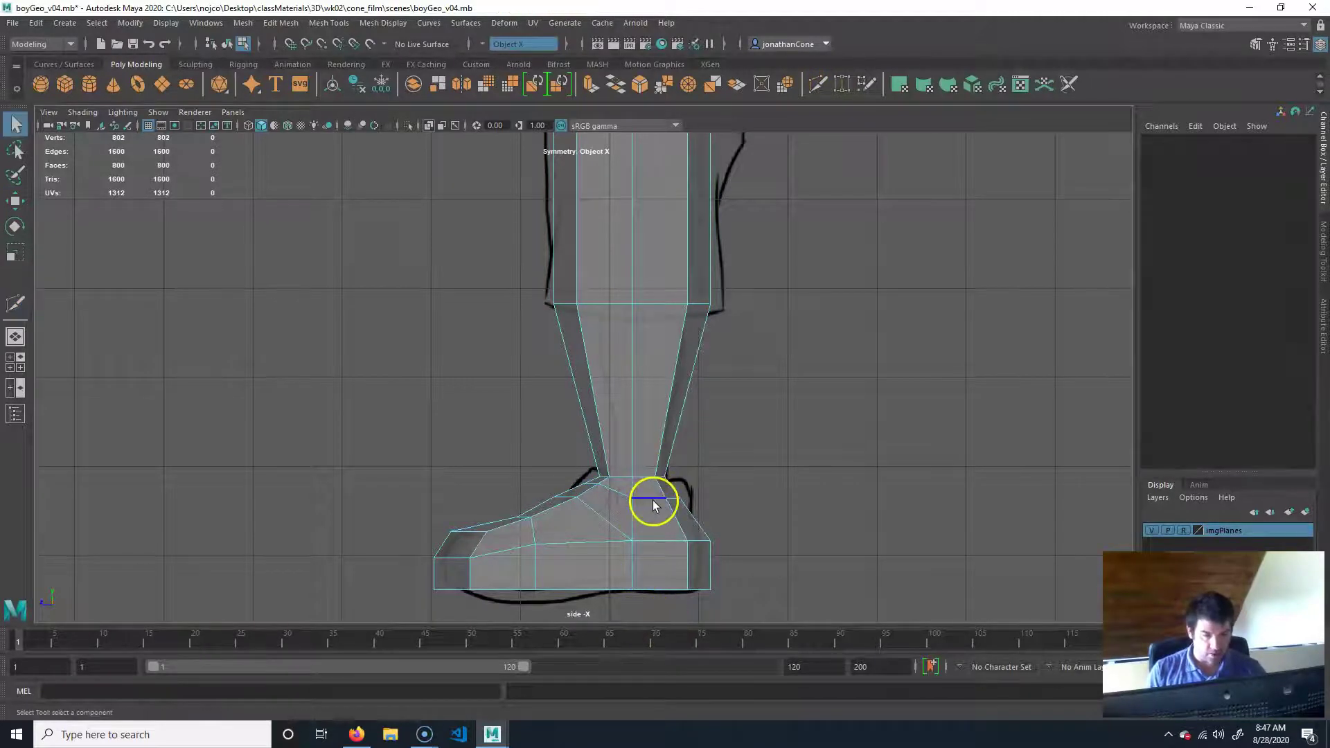
Select the loop just below the ankle and raise it to form the shoe's collar, matching the side drawing
{"action": "double_click", "coordinate": [653, 501]}
{"action": "key", "text": "w"}
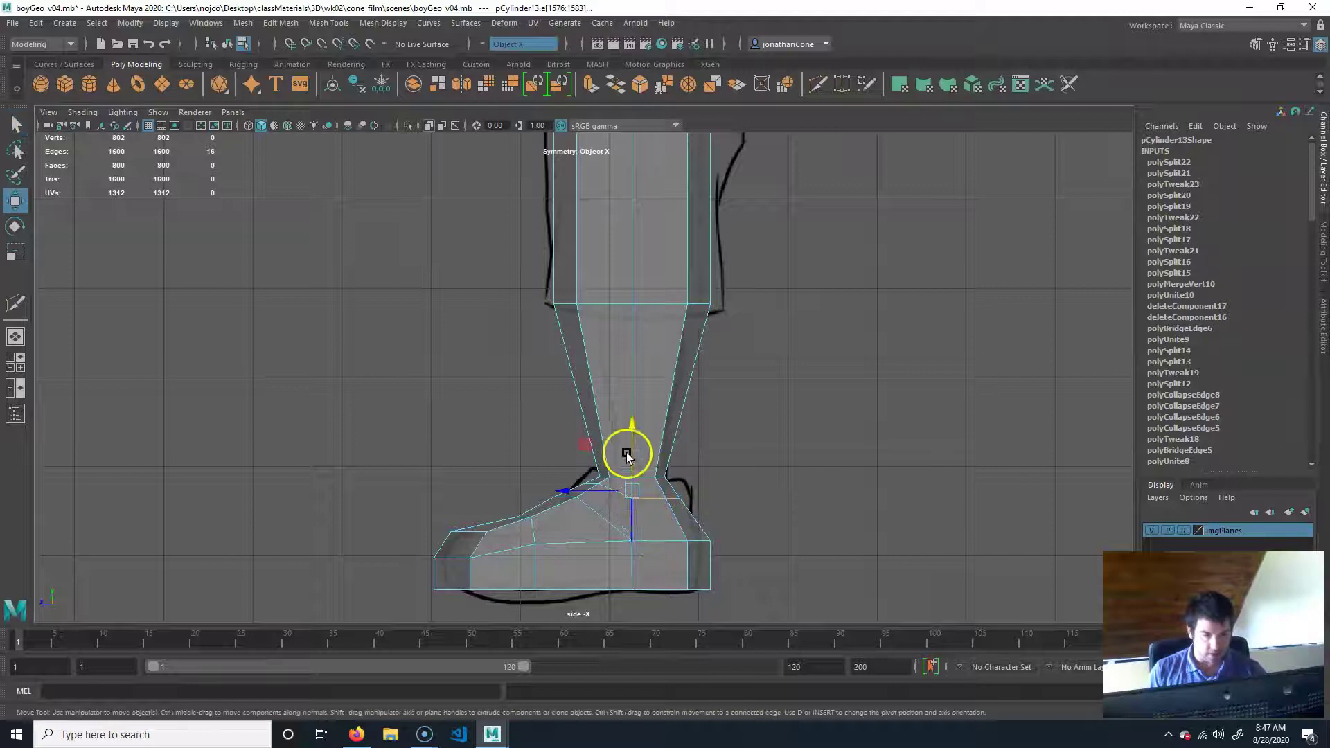
{"action": "left_click_drag", "start_coordinate": [638, 414], "coordinate": [642, 404]}
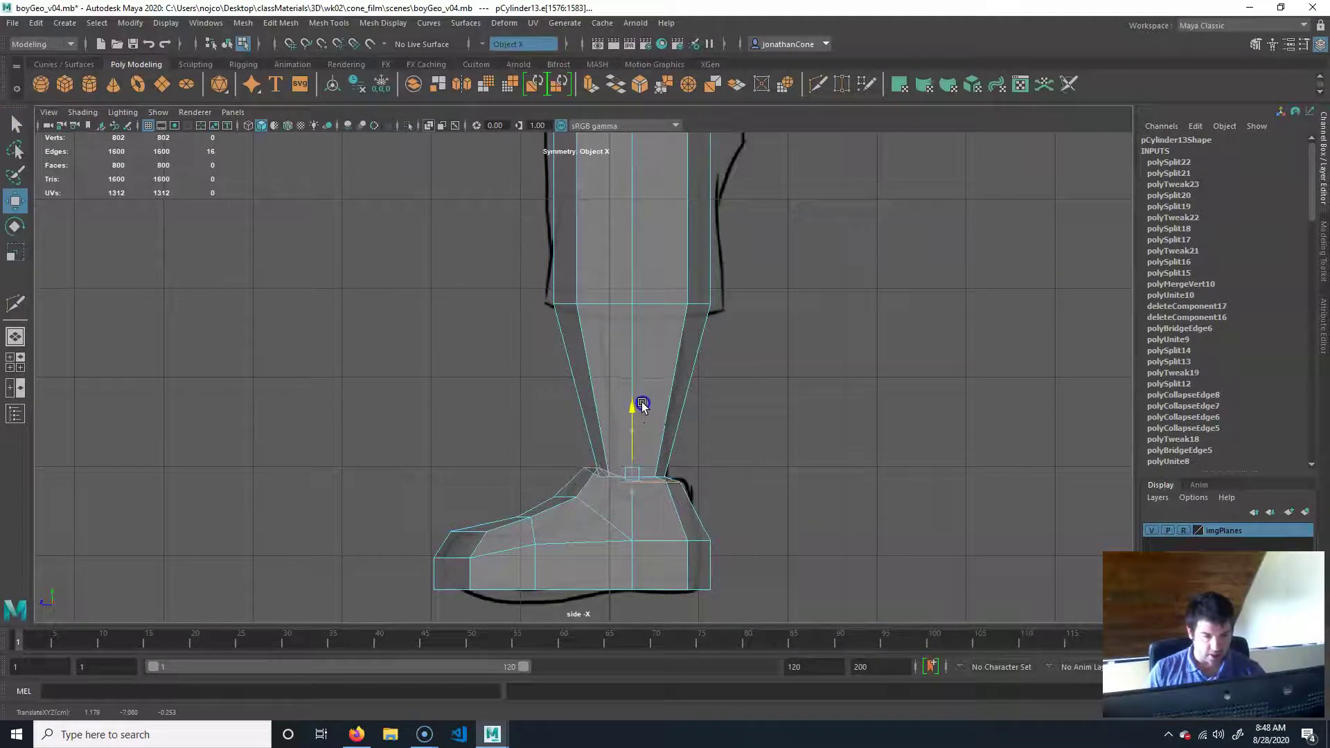
Select the heel edges of the shoe collar in the perspective view and adjust their height
{"action": "key", "text": "space"}
{"action": "key", "text": "space"}
{"action": "left_click_drag", "start_coordinate": [864, 341], "coordinate": [770, 409], "text": "alt"}
{"action": "left_click", "coordinate": [769, 375]}
{"action": "left_click_drag", "start_coordinate": [834, 439], "coordinate": [716, 439], "text": "alt"}
{"action": "left_click", "coordinate": [683, 437], "text": "shift"}
{"action": "left_click", "coordinate": [665, 371], "text": "shift"}
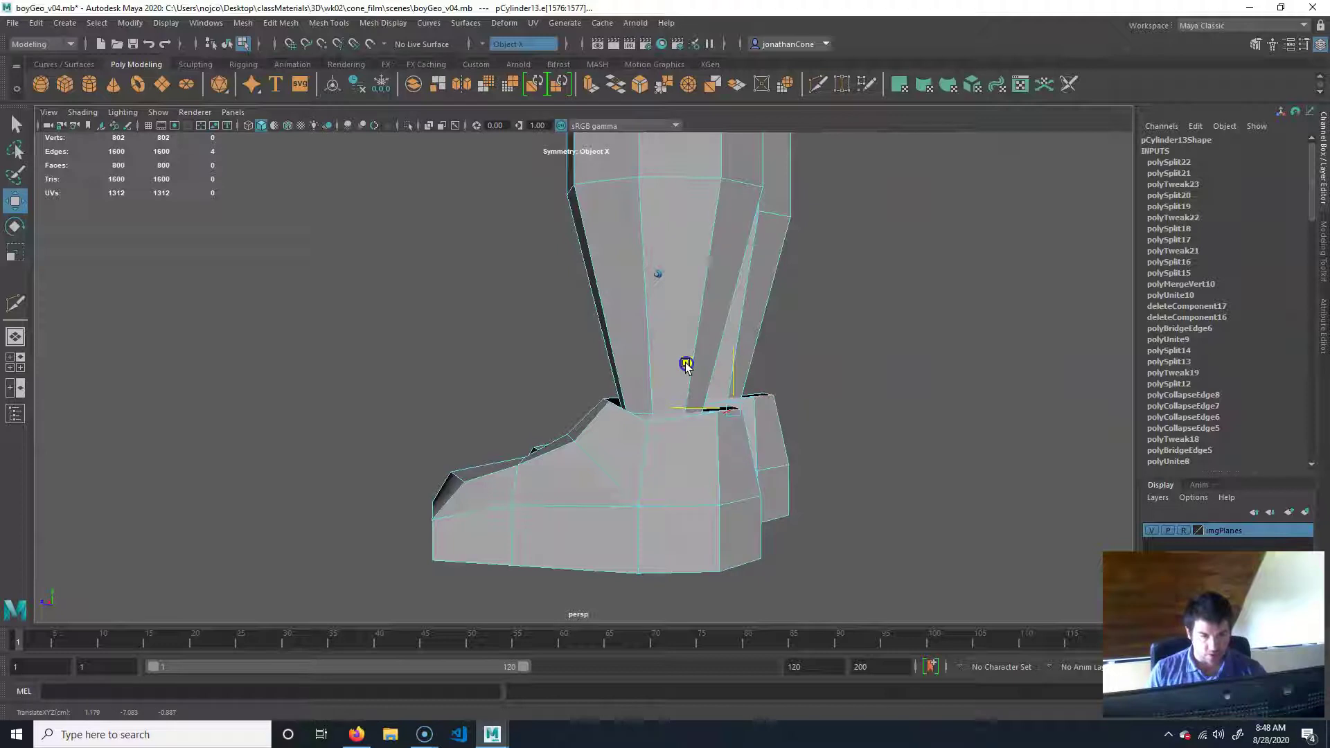
Cut a new edge loop around both legs just below the shorts' hem loop with Multi-Cut
{"action": "left_click_drag", "start_coordinate": [680, 368], "coordinate": [646, 498], "text": "alt"}
{"action": "left_click_drag", "start_coordinate": [631, 390], "coordinate": [641, 448], "text": "alt"}
{"action": "right_click_drag", "start_coordinate": [640, 449], "coordinate": [692, 451], "text": "alt"}
{"action": "middle_click_drag", "start_coordinate": [691, 451], "coordinate": [703, 432], "text": "alt"}
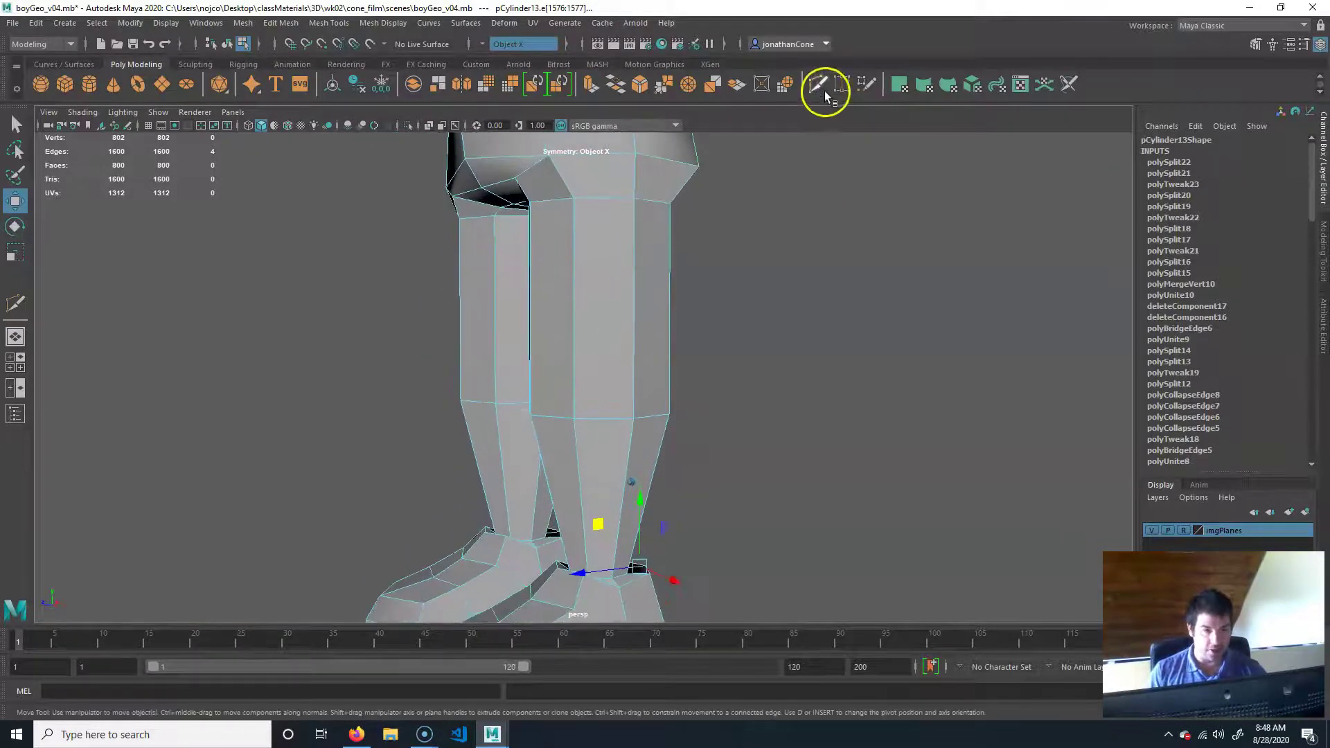
{"action": "left_click", "coordinate": [817, 84]}
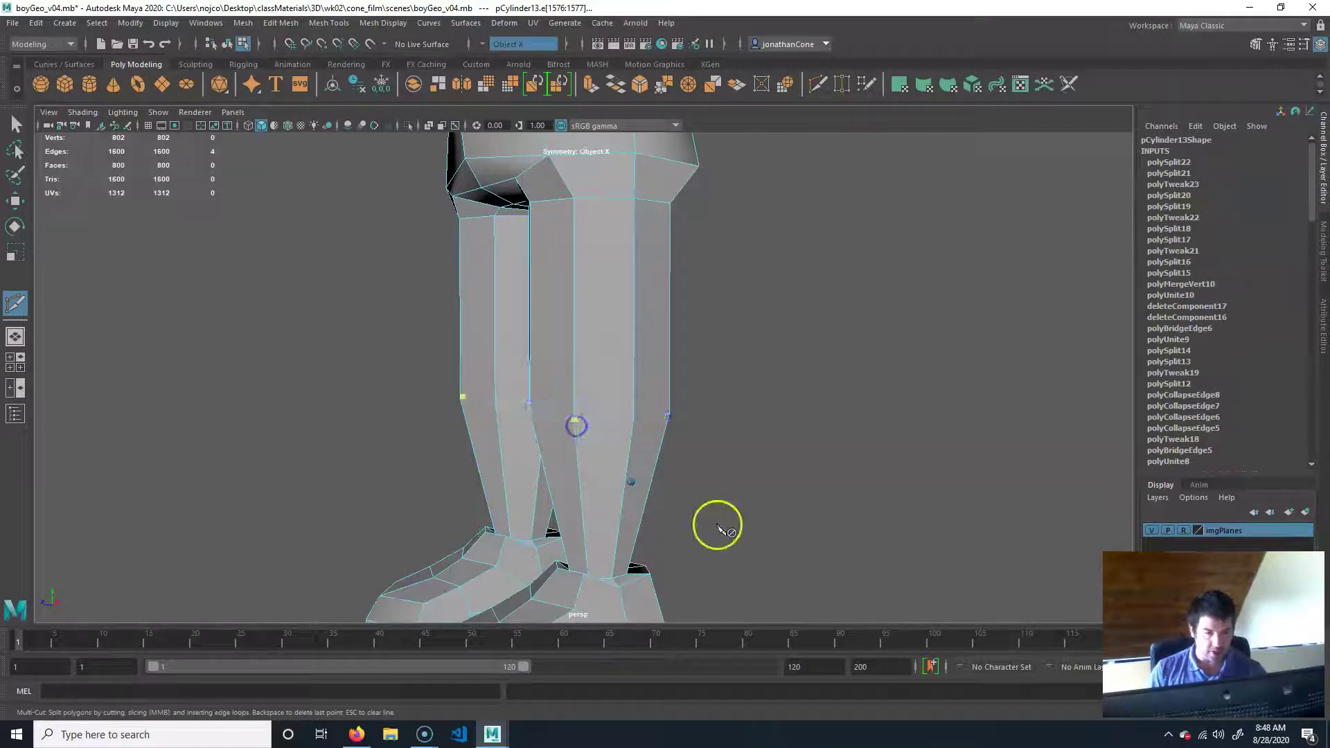
{"action": "left_click", "coordinate": [574, 422], "text": "ctrl"}
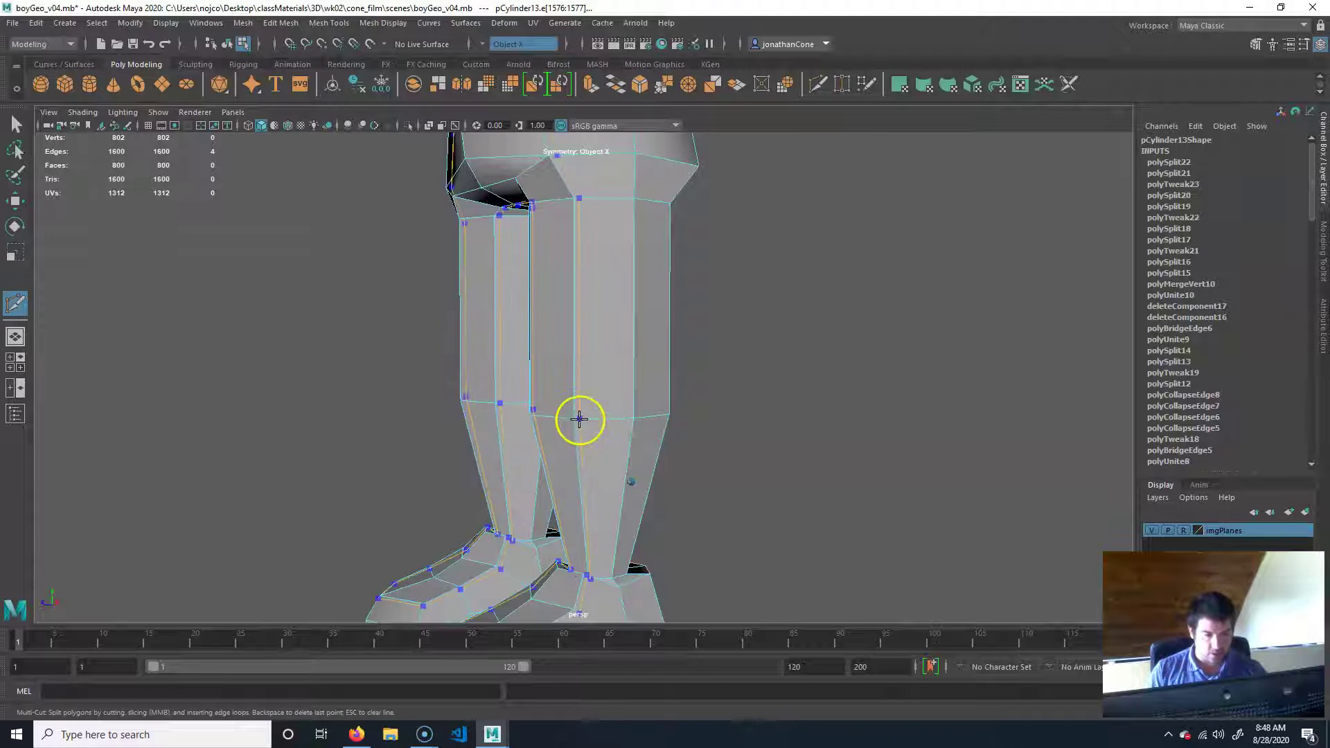
{"action": "left_click", "coordinate": [574, 423], "text": "ctrl"}
{"action": "key", "text": "q"}
Select the new loop under the hem and scale it inward so the lower legs become narrower than the shorts
{"action": "right_click_drag", "start_coordinate": [560, 438], "coordinate": [707, 437], "text": "alt"}
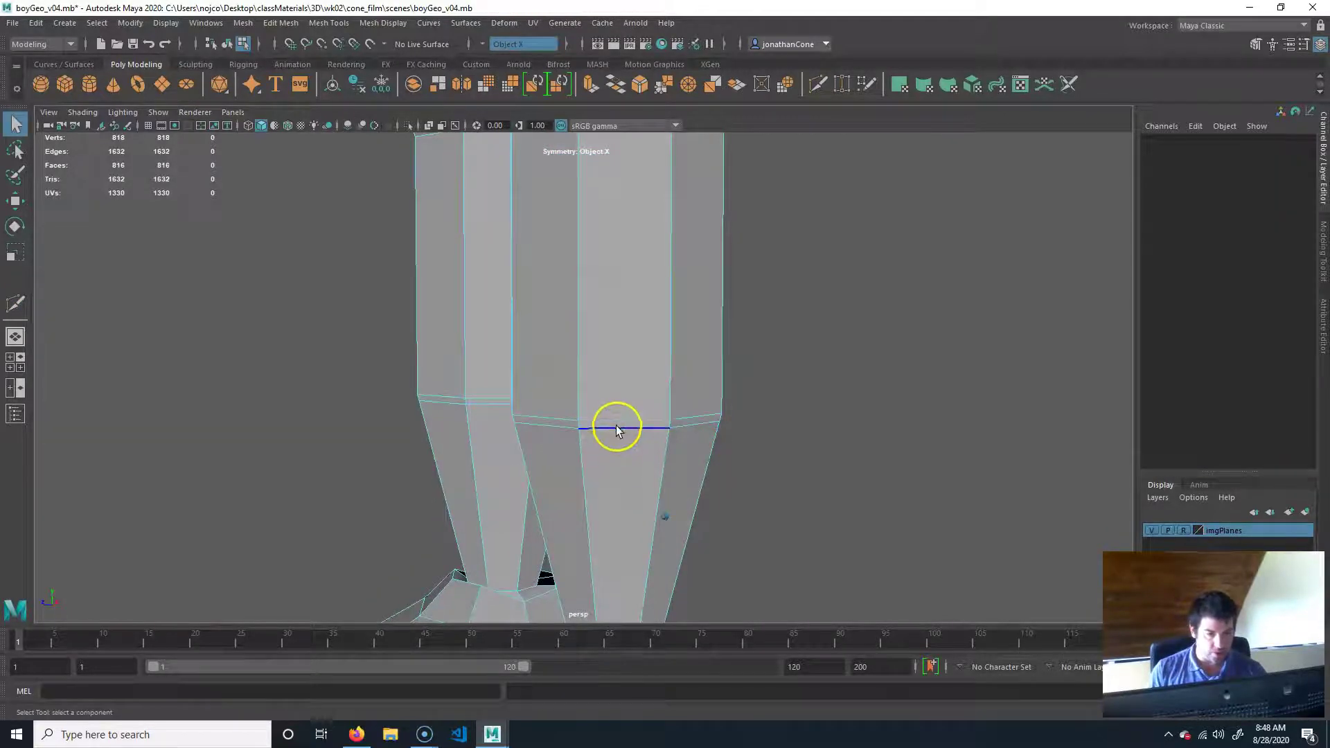
{"action": "double_click", "coordinate": [636, 424]}
{"action": "left_click_drag", "start_coordinate": [721, 490], "coordinate": [822, 435], "text": "alt"}
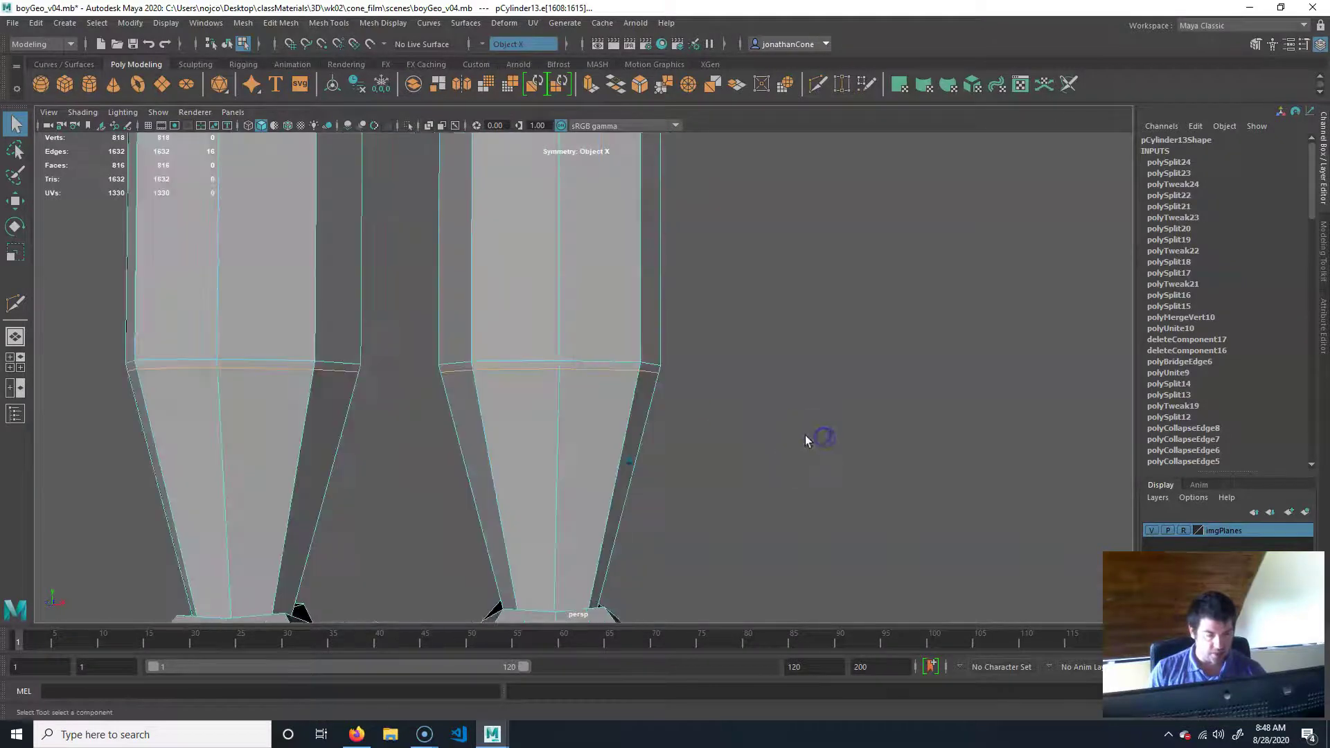
{"action": "key", "text": "r"}
{"action": "left_click_drag", "start_coordinate": [552, 375], "coordinate": [513, 367]}
{"action": "right_click_drag", "start_coordinate": [524, 374], "coordinate": [401, 422], "text": "alt"}
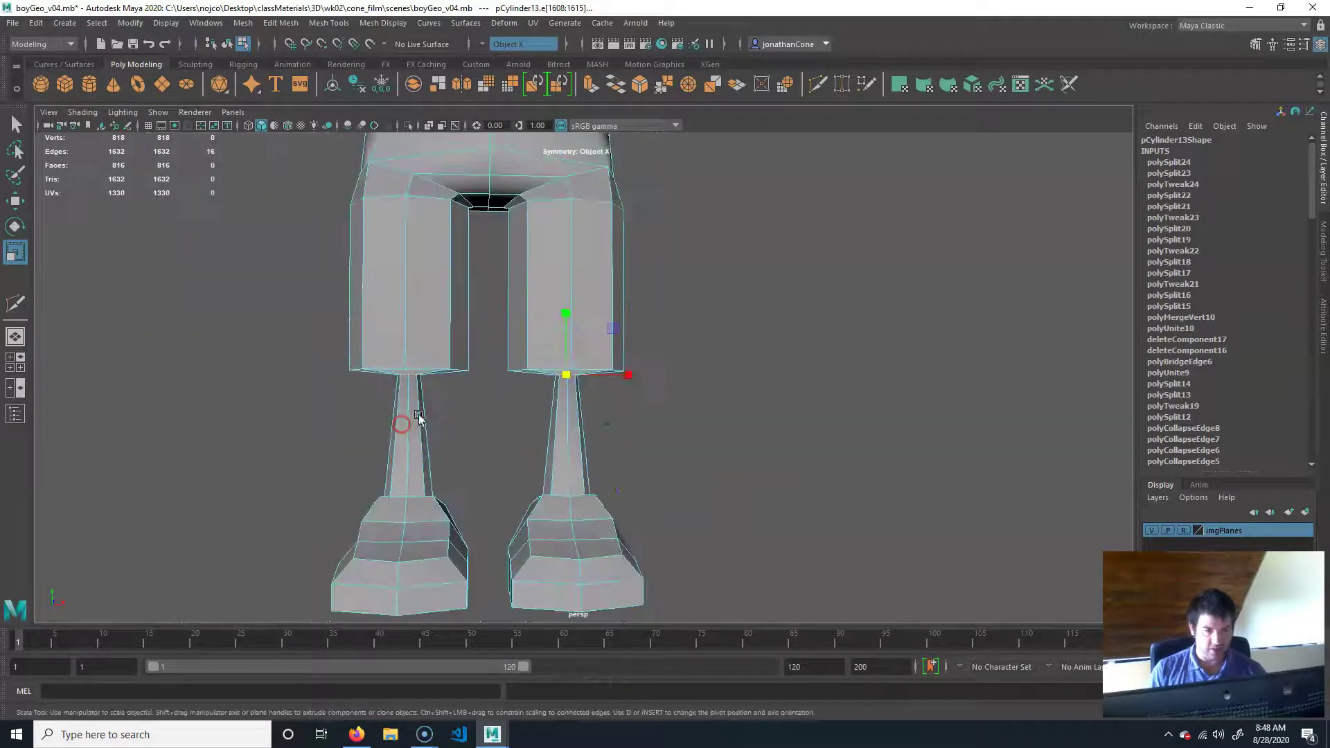
{"action": "left_click_drag", "start_coordinate": [658, 467], "coordinate": [582, 475], "text": "alt"}
Scale the loop under the hem wider in the side view to bring the lower leg closer to the drawing
{"action": "key", "text": "space"}
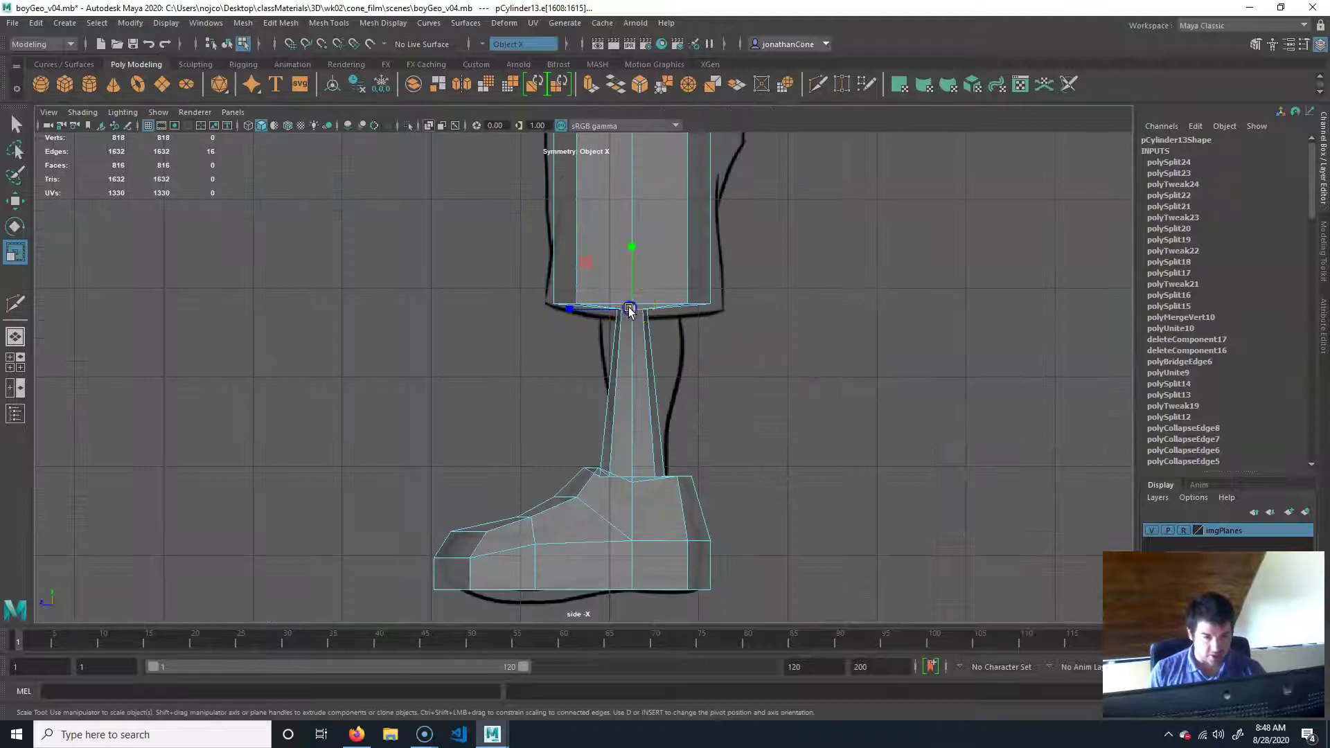
{"action": "left_click_drag", "start_coordinate": [628, 308], "coordinate": [667, 316]}
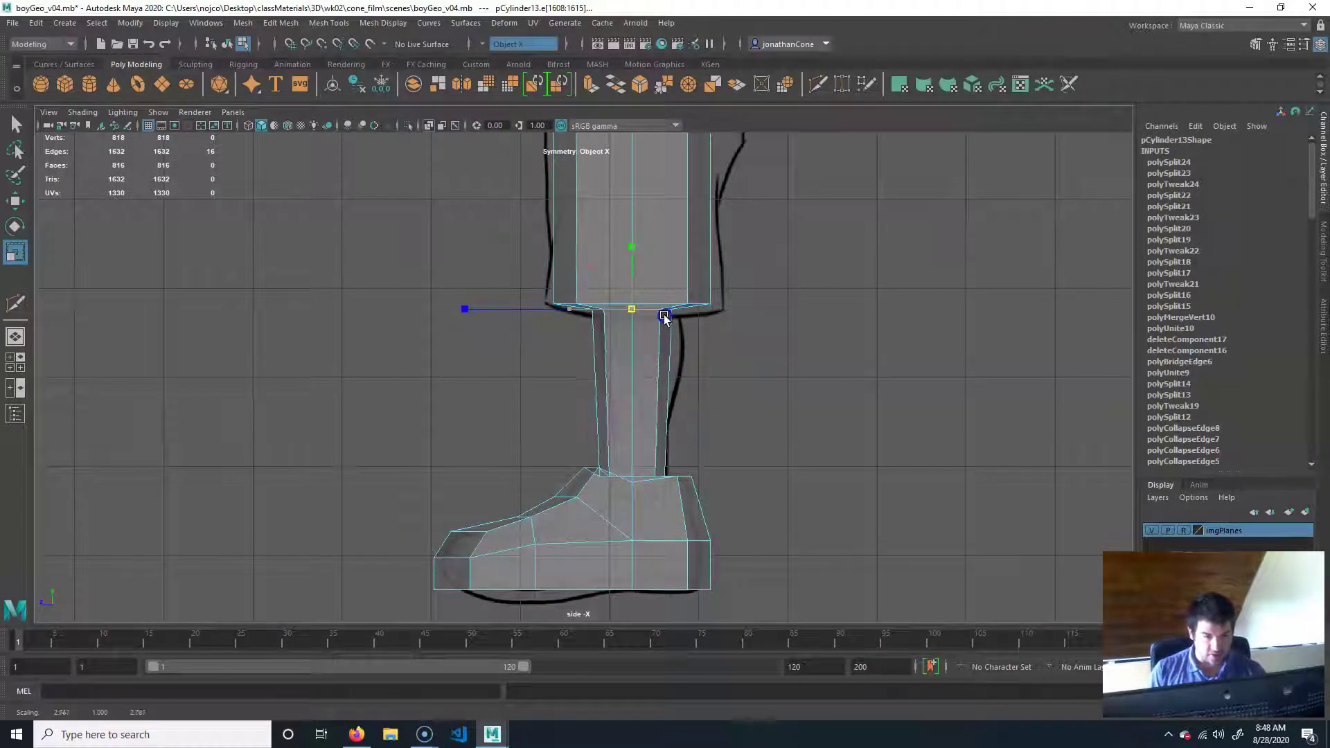
{"action": "key", "text": "space"}
{"action": "key", "text": "space"}
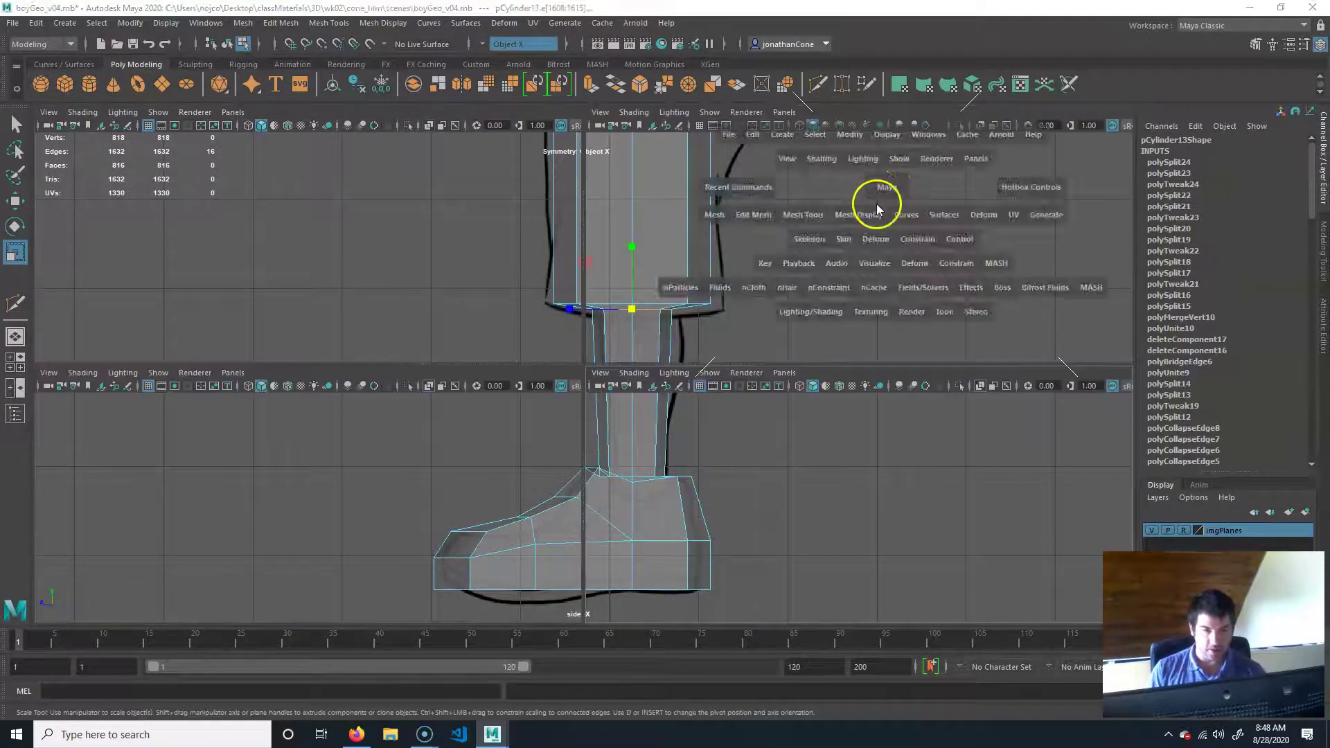
Raise the loop under the hem slightly to tuck the top of the lower legs into the shorts
{"action": "left_click_drag", "start_coordinate": [869, 211], "coordinate": [817, 336], "text": "alt"}
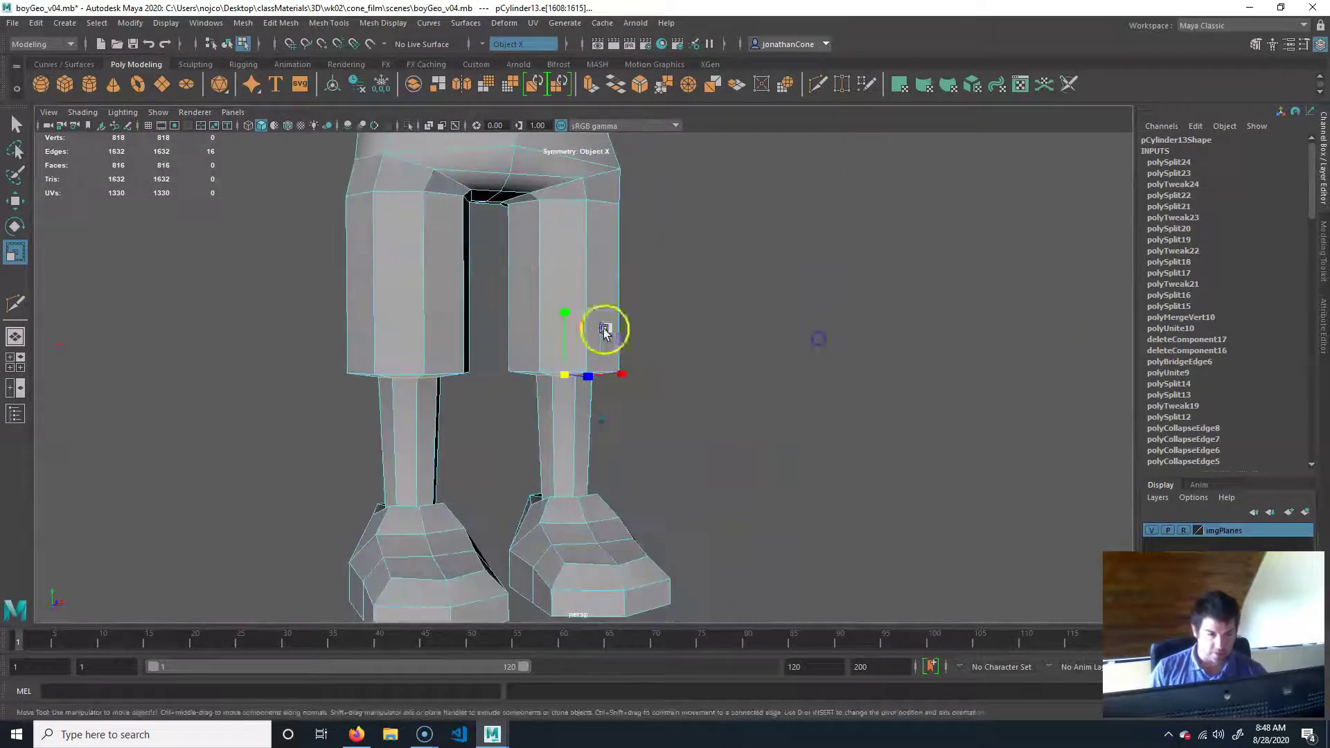
{"action": "key", "text": "w"}
{"action": "left_click_drag", "start_coordinate": [571, 309], "coordinate": [565, 303]}
{"action": "left_click_drag", "start_coordinate": [609, 444], "coordinate": [505, 409], "text": "alt"}
{"action": "right_click_drag", "start_coordinate": [626, 439], "coordinate": [550, 414], "text": "alt"}
{"action": "left_click_drag", "start_coordinate": [551, 414], "coordinate": [600, 439], "text": "alt"}
Return to the whole mesh and examine the boy's torso, arms, hips and legs to judge the overall proportions
{"action": "left_click", "coordinate": [739, 388]}
{"action": "middle_click_drag", "start_coordinate": [564, 364], "coordinate": [596, 520], "text": "alt"}
{"action": "left_click", "coordinate": [593, 379]}
{"action": "right_click_drag", "start_coordinate": [579, 435], "coordinate": [611, 446], "text": "alt"}
{"action": "middle_click_drag", "start_coordinate": [660, 457], "coordinate": [671, 255], "text": "alt"}
{"action": "left_click_drag", "start_coordinate": [671, 409], "coordinate": [642, 411], "text": "alt"}
{"action": "middle_click_drag", "start_coordinate": [623, 387], "coordinate": [644, 511], "text": "alt"}
{"action": "middle_click_drag", "start_coordinate": [632, 429], "coordinate": [639, 514], "text": "alt"}
{"action": "left_click_drag", "start_coordinate": [609, 477], "coordinate": [653, 434], "text": "alt"}
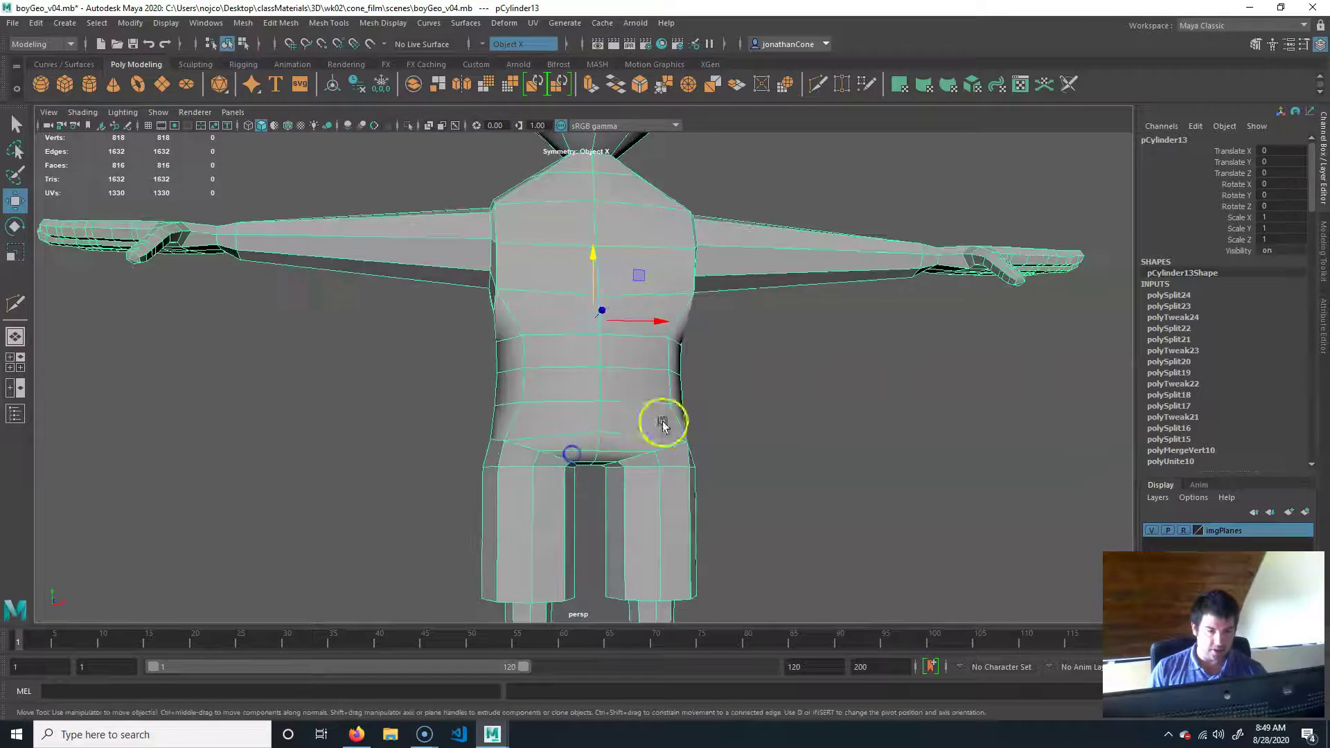
{"action": "right_click_drag", "start_coordinate": [595, 438], "coordinate": [667, 509], "text": "alt"}
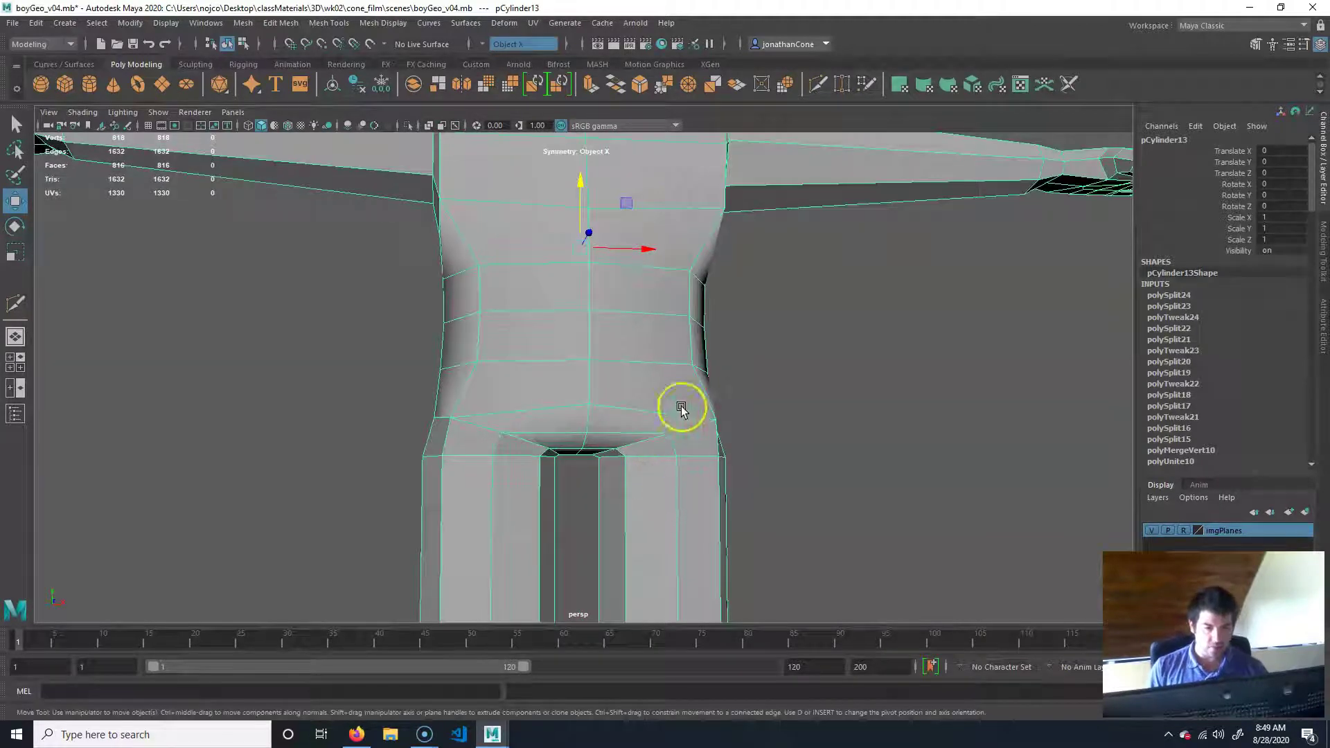
{"action": "left_click_drag", "start_coordinate": [670, 380], "coordinate": [723, 454], "text": "alt"}
{"action": "right_click_drag", "start_coordinate": [759, 478], "coordinate": [557, 478], "text": "alt"}
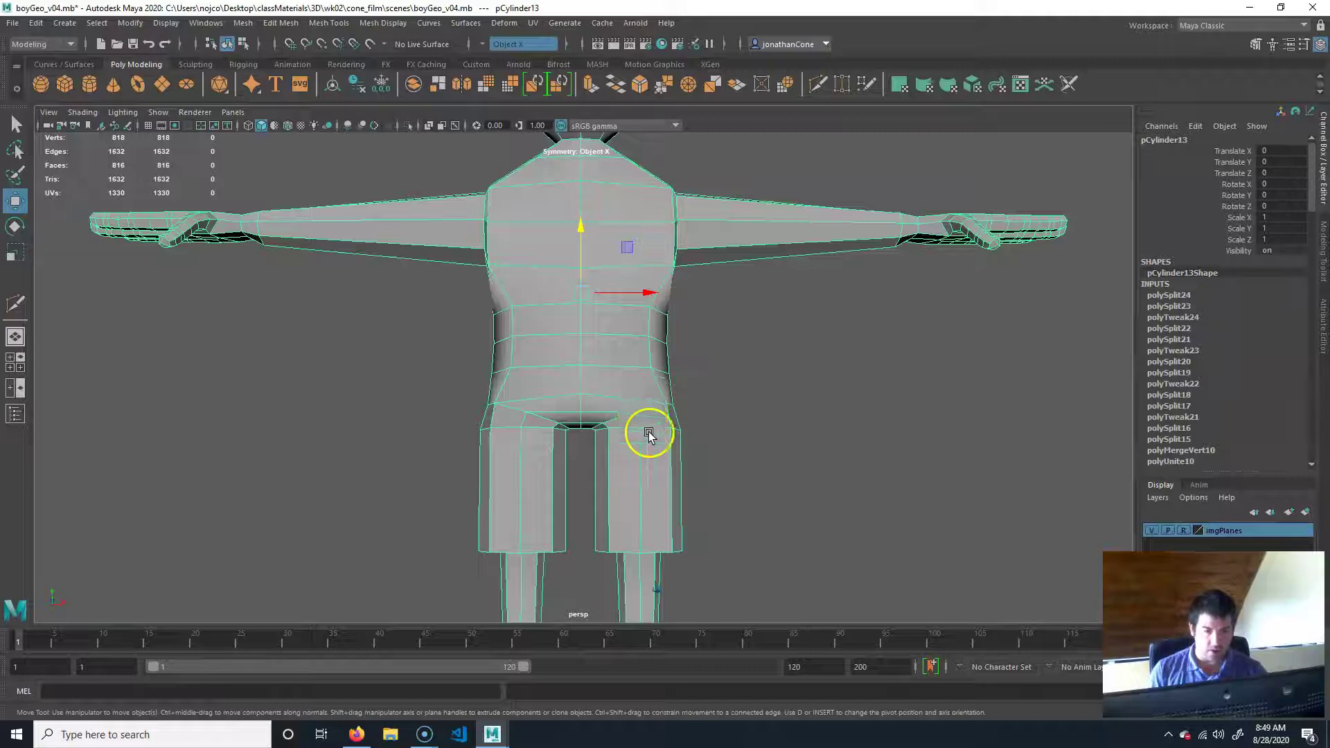
{"action": "left_click_drag", "start_coordinate": [597, 438], "coordinate": [579, 475], "text": "alt"}
{"action": "right_click_drag", "start_coordinate": [579, 475], "coordinate": [521, 489], "text": "alt"}
{"action": "left_click", "coordinate": [632, 493]}
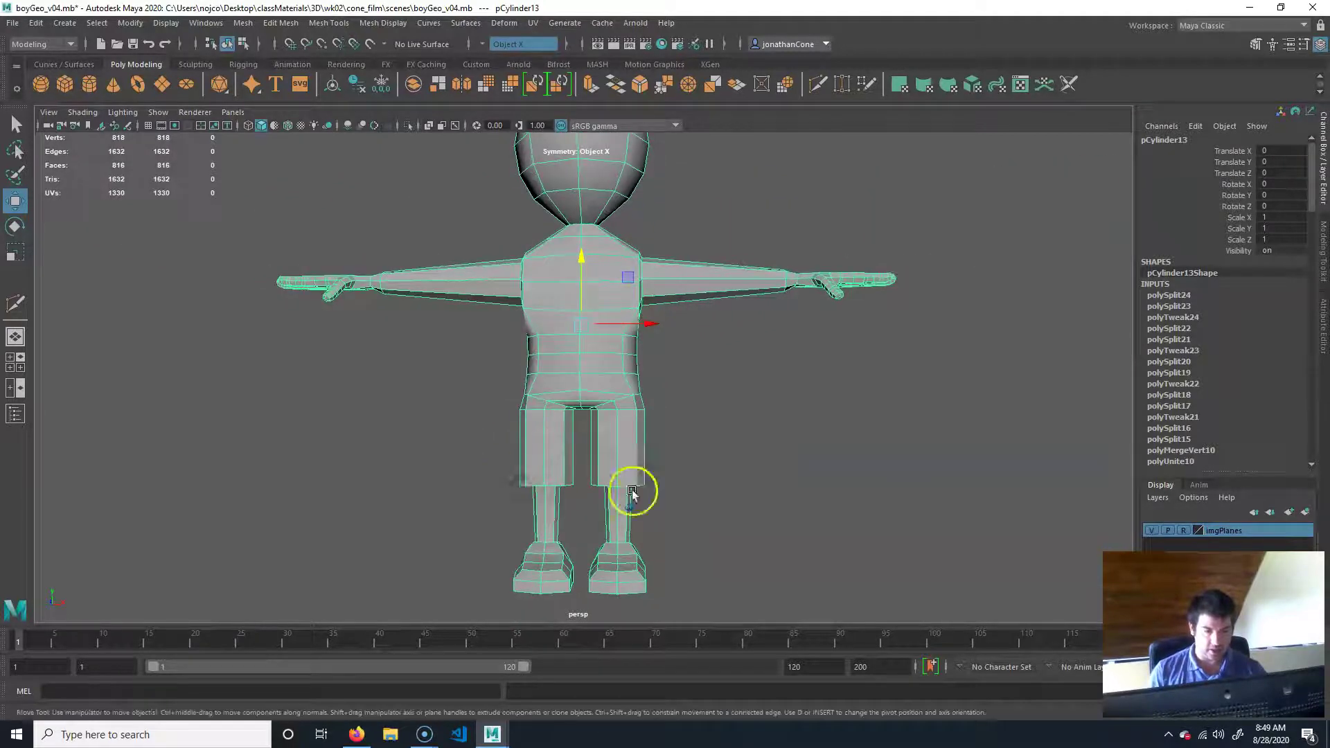
Select all vertices of both feet, lower legs and shorts' legs, up to the ring at the top of the shorts
{"action": "middle_click_drag", "start_coordinate": [610, 589], "coordinate": [626, 518], "text": "alt"}
{"action": "right_click", "coordinate": [608, 380]}
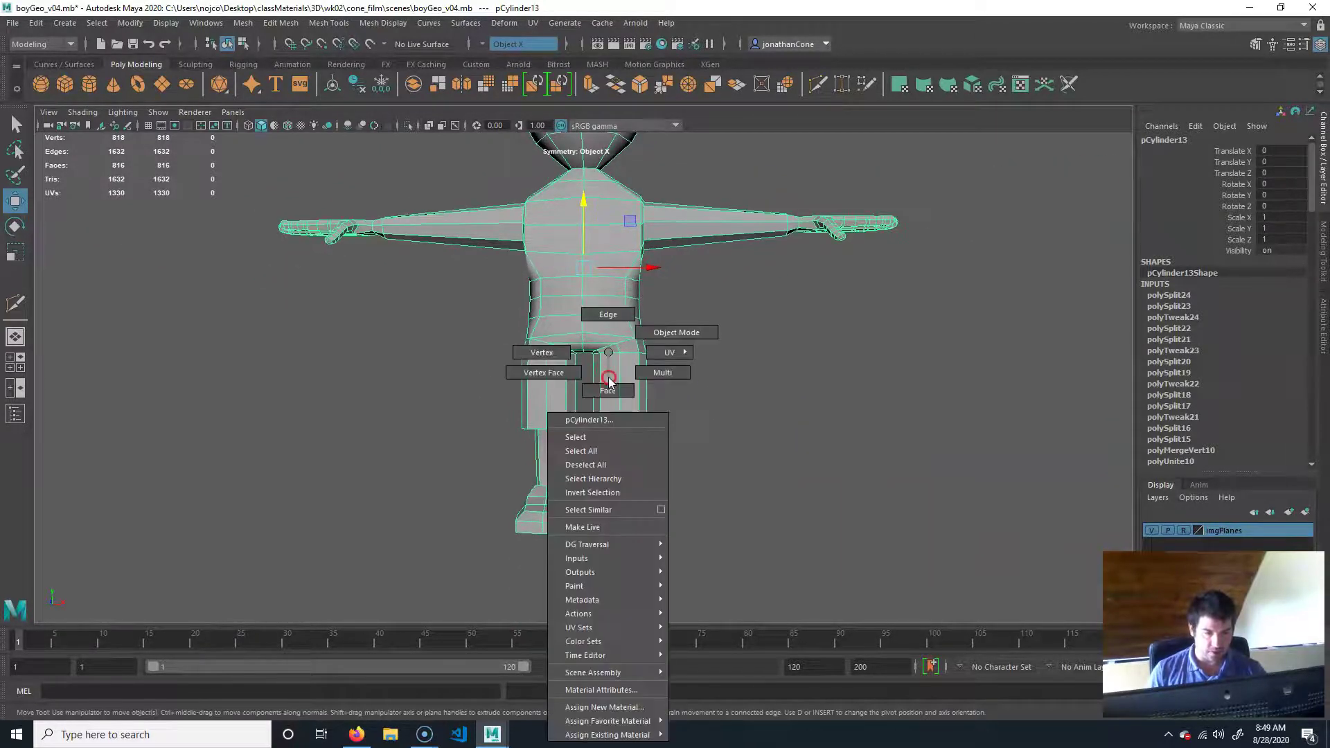
{"action": "left_click", "coordinate": [553, 350]}
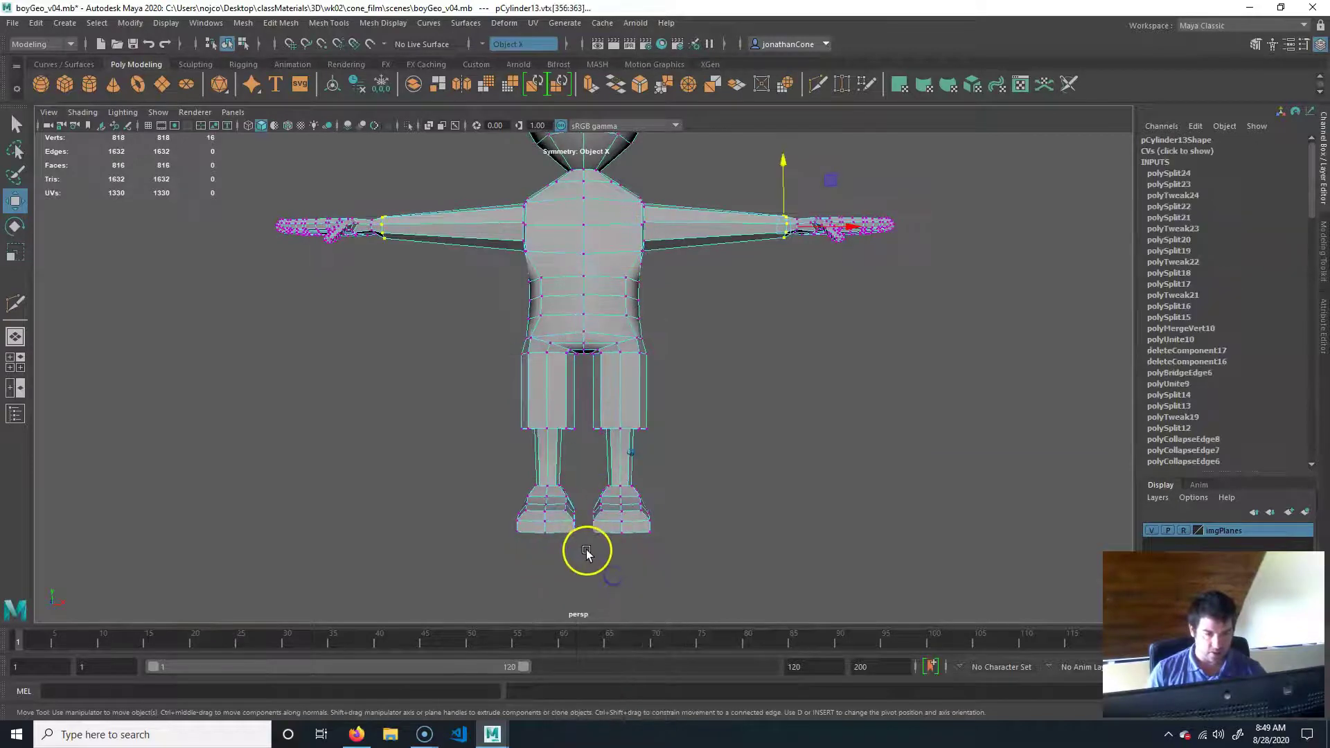
{"action": "left_click_drag", "start_coordinate": [755, 375], "coordinate": [485, 551]}
{"action": "right_click_drag", "start_coordinate": [701, 457], "coordinate": [774, 457], "text": "alt"}
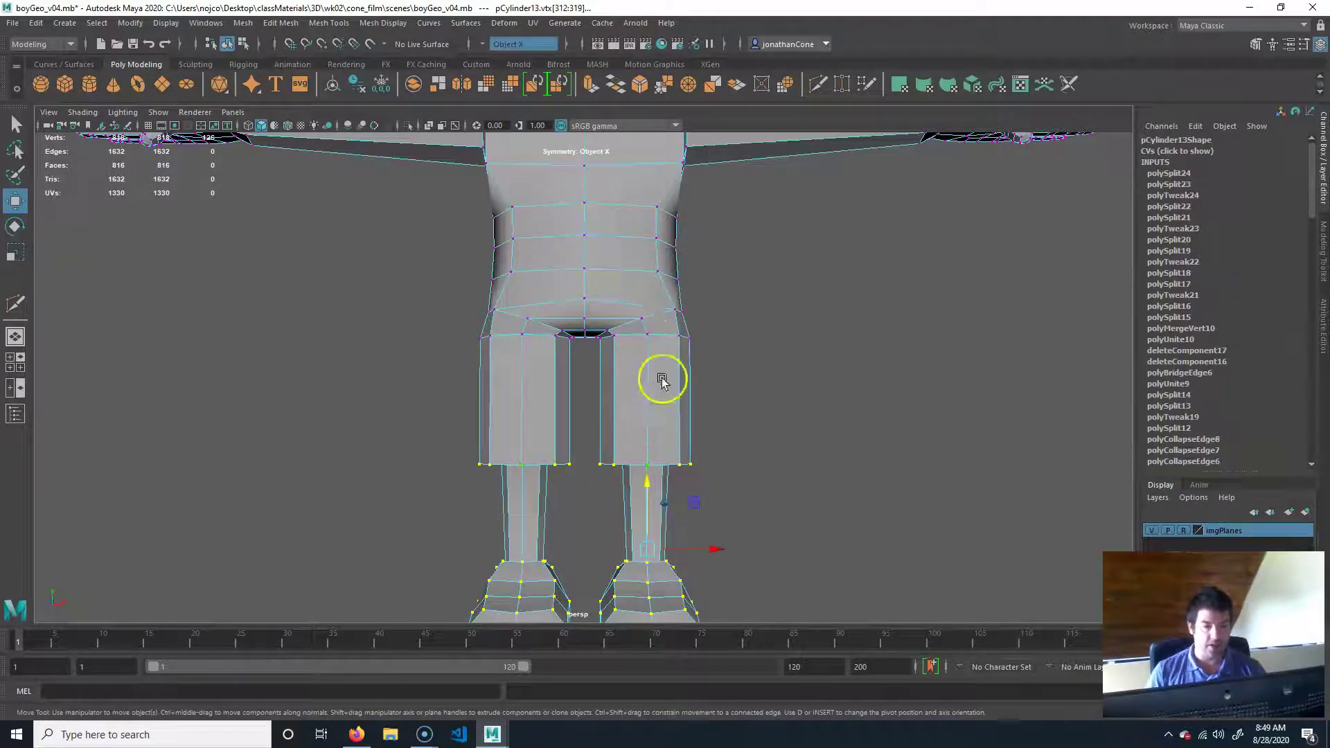
{"action": "scroll", "coordinate": [683, 481], "scroll_direction": "up", "scroll_amount": 3}
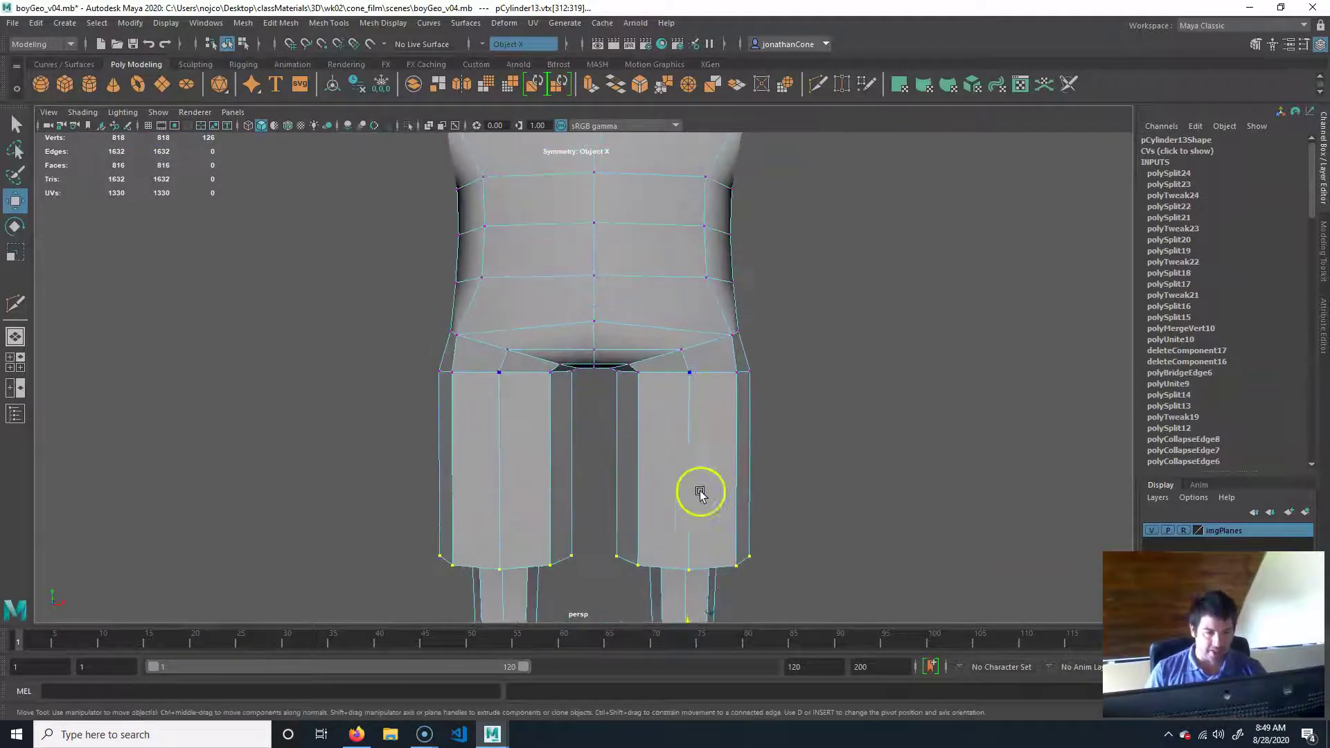
{"action": "scroll", "coordinate": [701, 492], "scroll_direction": "down", "scroll_amount": 5}
{"action": "left_click_drag", "start_coordinate": [701, 383], "coordinate": [667, 483], "text": "alt"}
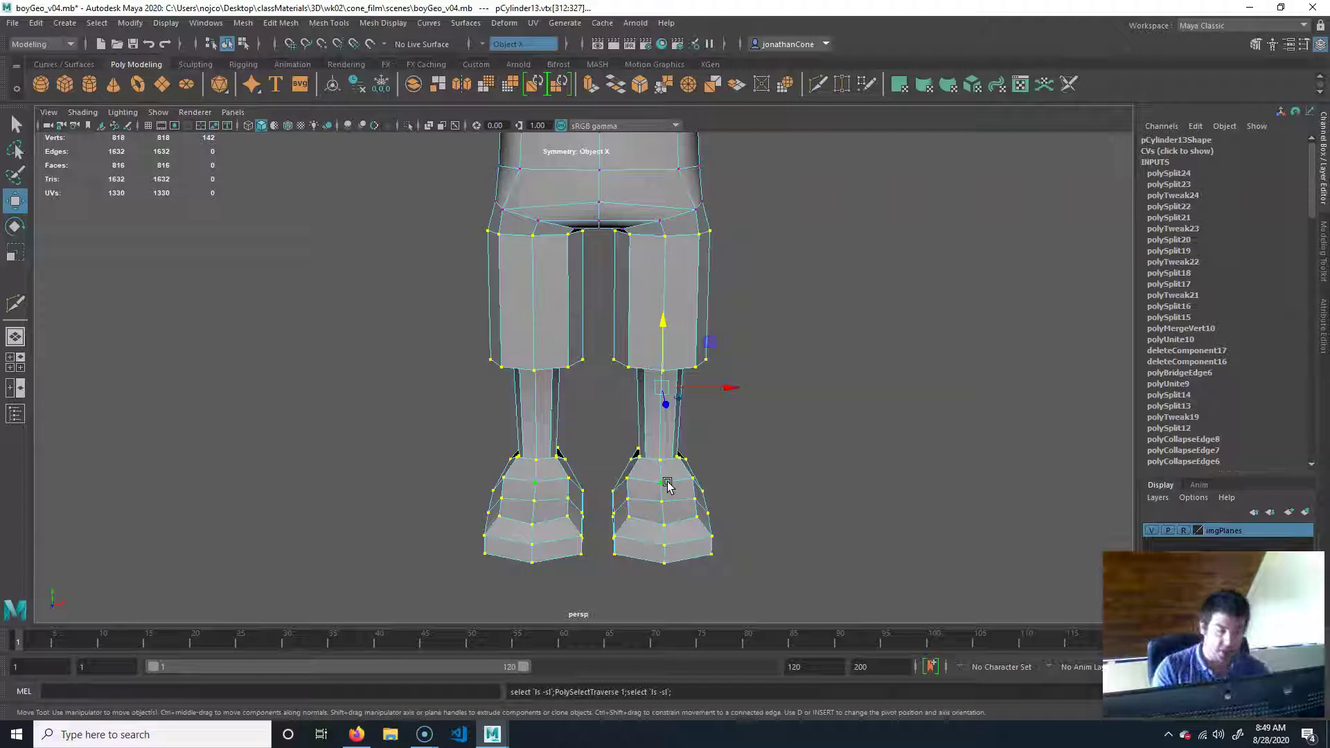
Grow the vertex selection to the hips and move both legs symmetrically closer together
{"action": "left_click_drag", "start_coordinate": [537, 296], "coordinate": [615, 316], "text": "alt"}
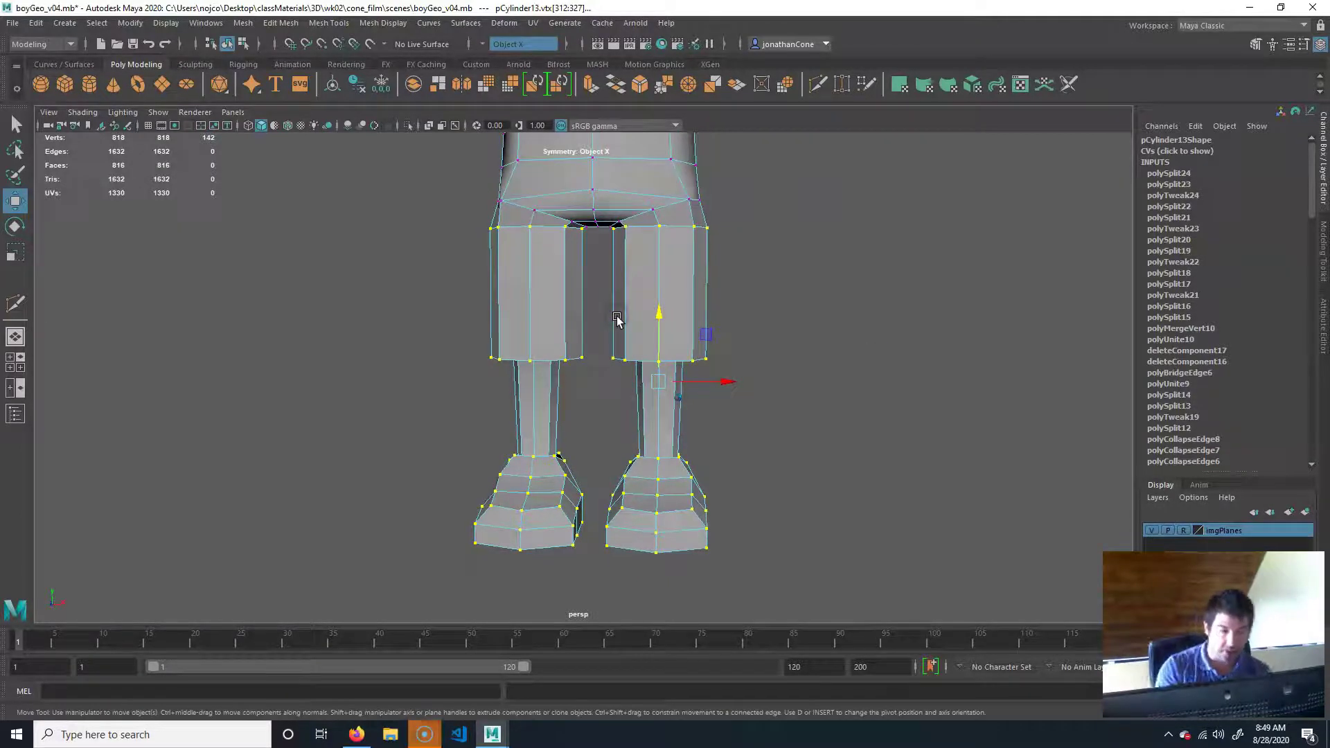
{"action": "left_click_drag", "start_coordinate": [669, 338], "coordinate": [720, 365], "text": "alt"}
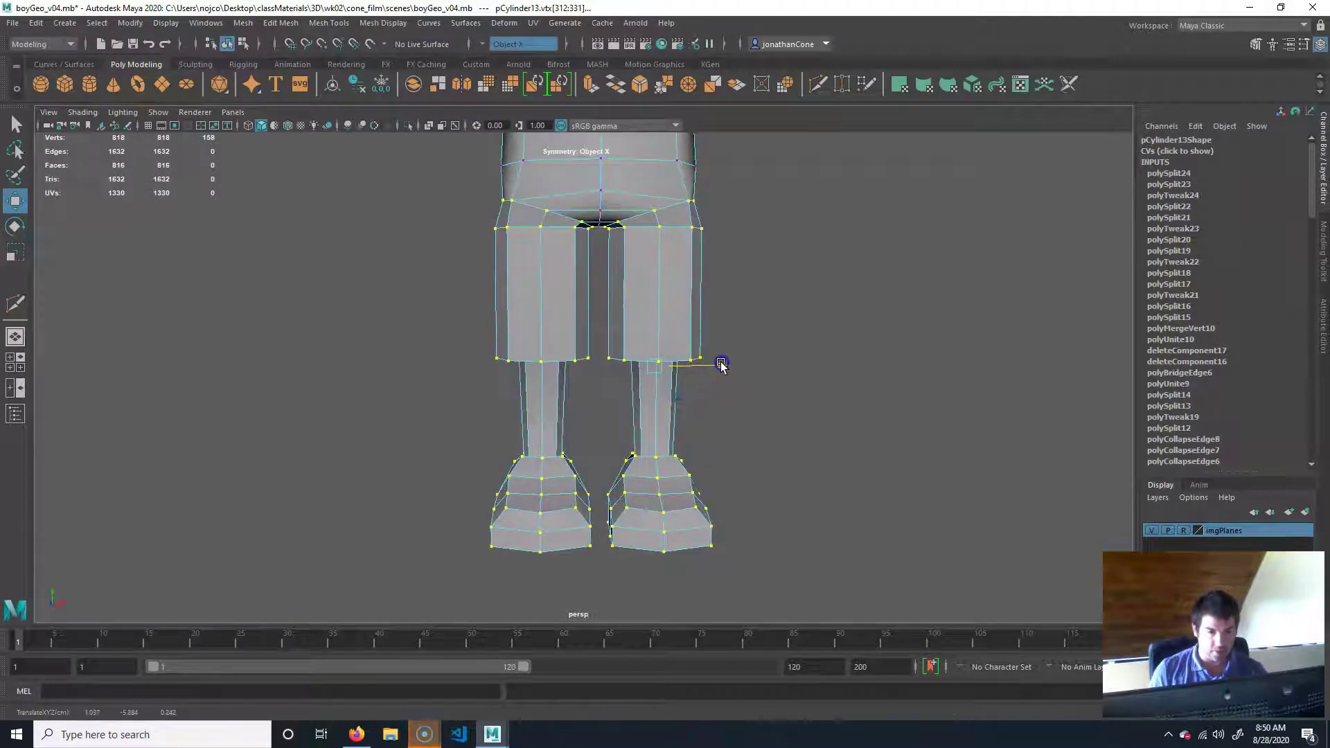
{"action": "right_click_drag", "start_coordinate": [490, 309], "coordinate": [649, 315], "text": "alt"}
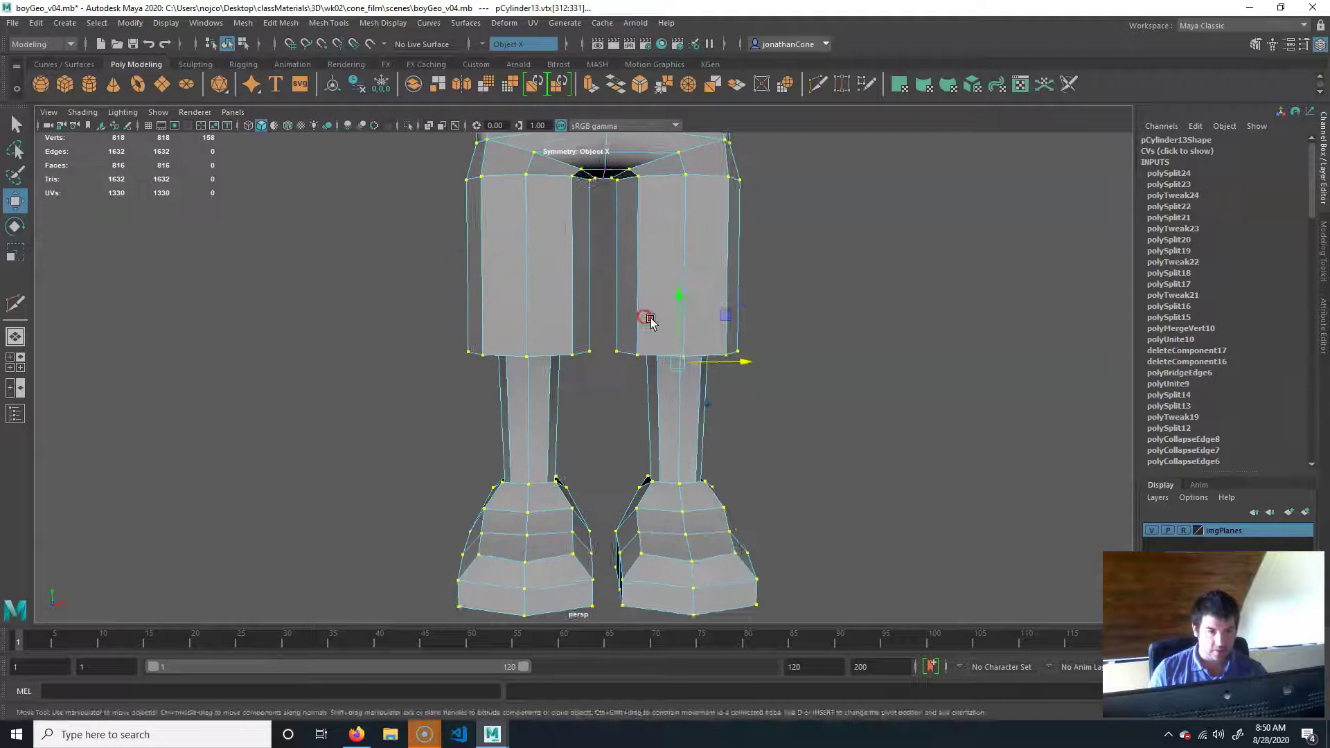
{"action": "middle_click_drag", "start_coordinate": [650, 314], "coordinate": [631, 376], "text": "alt"}
{"action": "left_click_drag", "start_coordinate": [631, 376], "coordinate": [630, 365], "text": "alt"}
{"action": "left_click_drag", "start_coordinate": [724, 398], "coordinate": [725, 401]}
Shrink the vertex selection back to the top of the shorts' legs and shift both legs slightly further inward
{"action": "left_click_drag", "start_coordinate": [718, 354], "coordinate": [696, 381]}
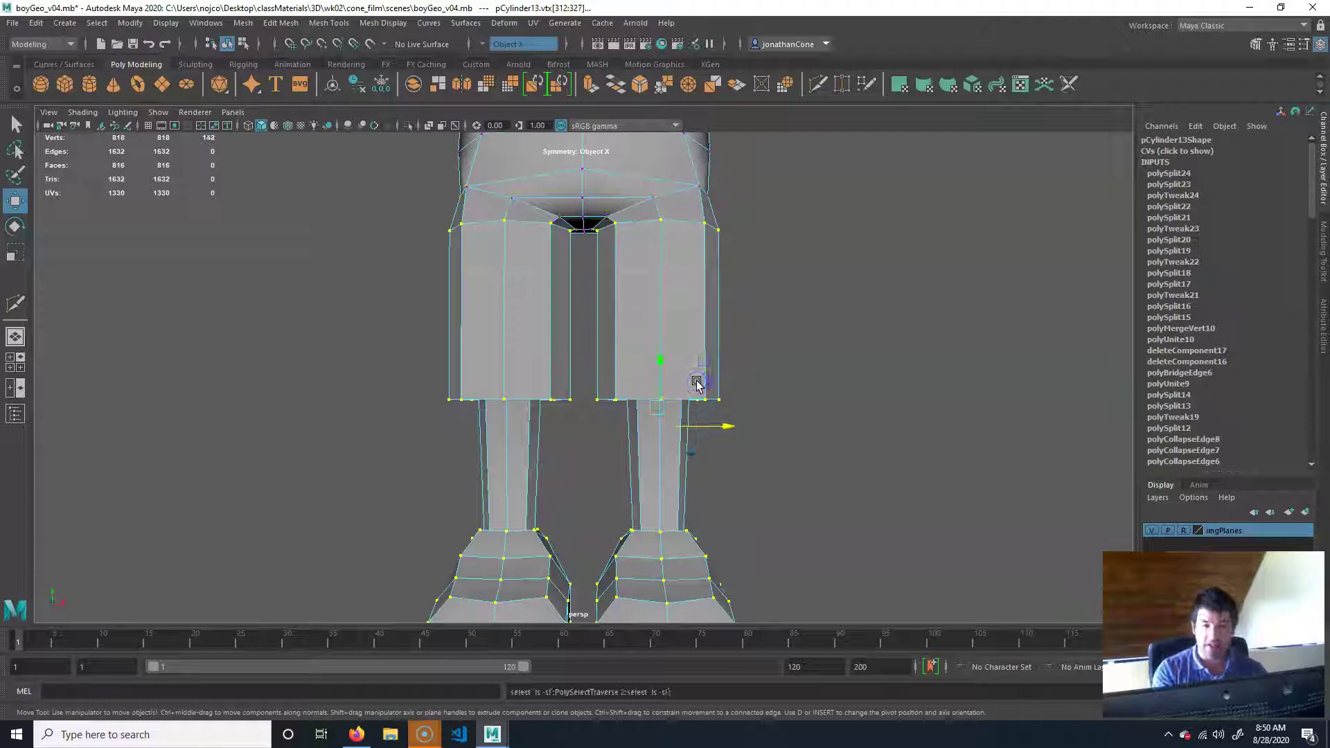
{"action": "left_click_drag", "start_coordinate": [735, 345], "coordinate": [813, 394], "text": "alt"}
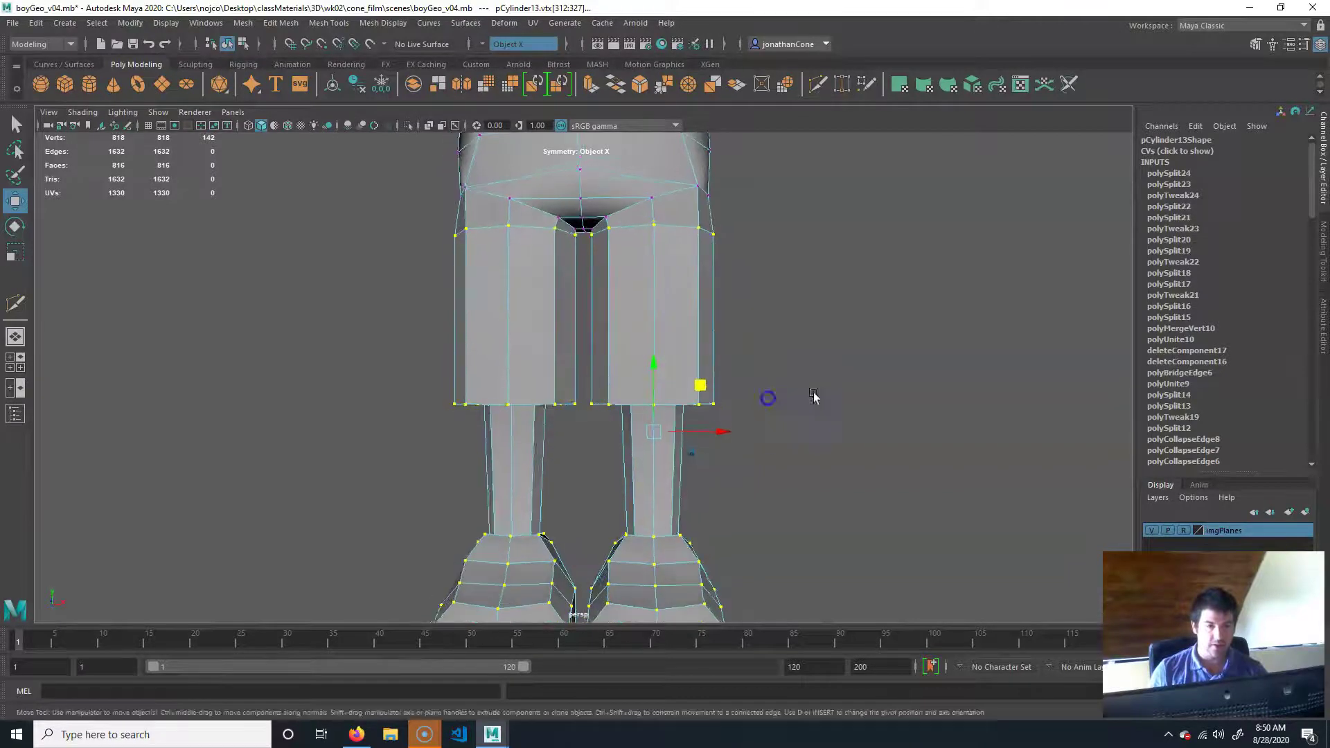
{"action": "right_click_drag", "start_coordinate": [813, 394], "coordinate": [679, 445], "text": "alt"}
{"action": "left_click_drag", "start_coordinate": [679, 445], "coordinate": [646, 448], "text": "alt"}
{"action": "mouse_move", "coordinate": [644, 270]}
{"action": "left_mouse_down", "text": "alt"}
{"action": "mouse_move", "coordinate": [701, 320]}
{"action": "mouse_move", "coordinate": [651, 289]}
{"action": "left_mouse_up", "text": "alt"}
{"action": "right_click_drag", "start_coordinate": [696, 408], "coordinate": [736, 414], "text": "alt"}
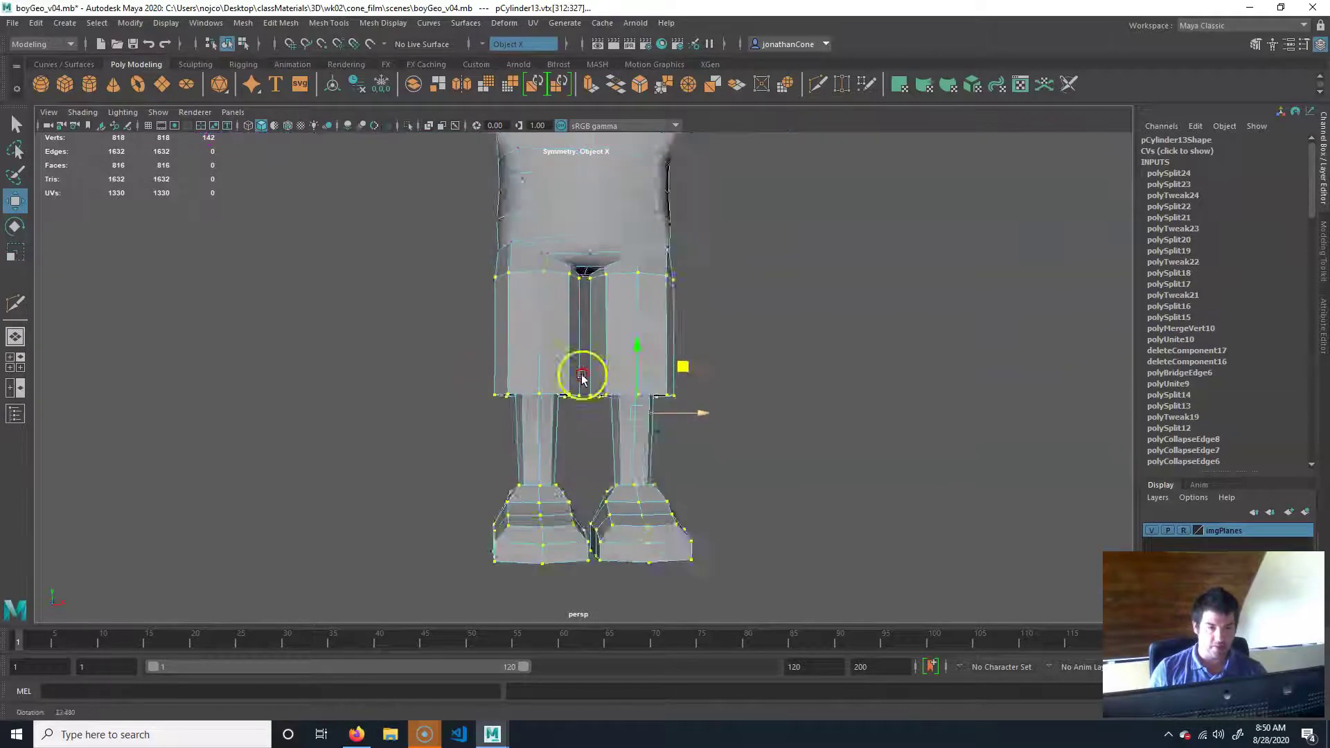
Examine the hips and the tops of the shorts' legs from the front, side and close up
{"action": "middle_click_drag", "start_coordinate": [582, 377], "coordinate": [569, 466], "text": "alt"}
{"action": "right_click_drag", "start_coordinate": [627, 485], "coordinate": [695, 508], "text": "alt"}
{"action": "right_click_drag", "start_coordinate": [610, 453], "coordinate": [674, 464], "text": "alt"}
{"action": "left_click_drag", "start_coordinate": [674, 464], "coordinate": [705, 457], "text": "alt"}
{"action": "right_click_drag", "start_coordinate": [618, 380], "coordinate": [691, 377], "text": "alt"}
{"action": "middle_click_drag", "start_coordinate": [735, 341], "coordinate": [724, 455], "text": "alt"}
{"action": "left_click_drag", "start_coordinate": [724, 454], "coordinate": [718, 457], "text": "alt"}
{"action": "left_click_drag", "start_coordinate": [783, 422], "coordinate": [774, 422], "text": "alt"}
{"action": "right_click_drag", "start_coordinate": [767, 427], "coordinate": [469, 428], "text": "alt"}
{"action": "left_click_drag", "start_coordinate": [755, 471], "coordinate": [604, 483], "text": "alt"}
{"action": "mouse_move", "coordinate": [652, 433]}
{"action": "left_mouse_down", "text": "alt"}
{"action": "mouse_move", "coordinate": [674, 449]}
{"action": "mouse_move", "coordinate": [635, 451]}
{"action": "left_mouse_up", "text": "alt"}
Select the edges across the back of the hips and shift them along the depth axis with X symmetry on
{"action": "left_click", "coordinate": [552, 336]}
{"action": "left_click", "coordinate": [526, 359]}
{"action": "key", "text": "q"}
{"action": "left_click", "coordinate": [686, 425], "text": "shift"}
{"action": "left_click_drag", "start_coordinate": [685, 424], "coordinate": [795, 444], "text": "alt"}
{"action": "left_click", "coordinate": [671, 366], "text": "shift"}
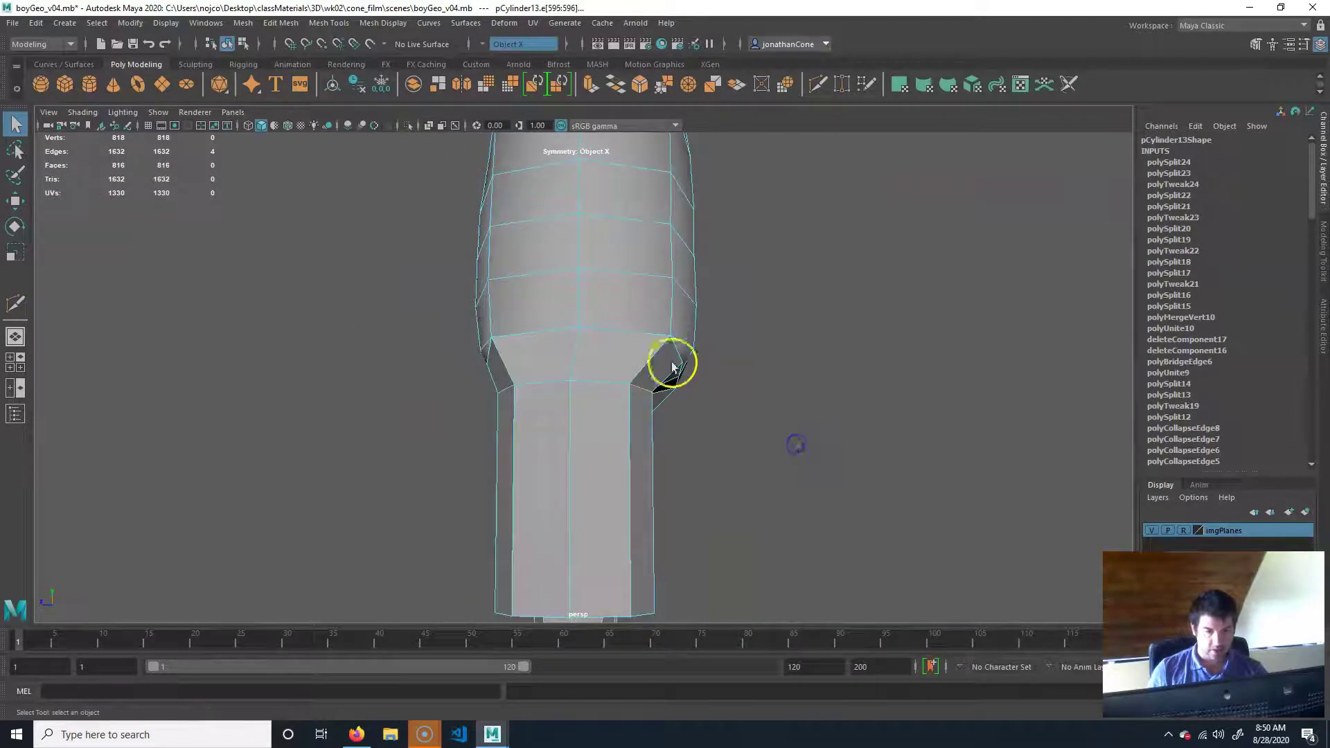
{"action": "left_click_drag", "start_coordinate": [743, 393], "coordinate": [615, 381], "text": "alt"}
{"action": "key", "text": "w"}
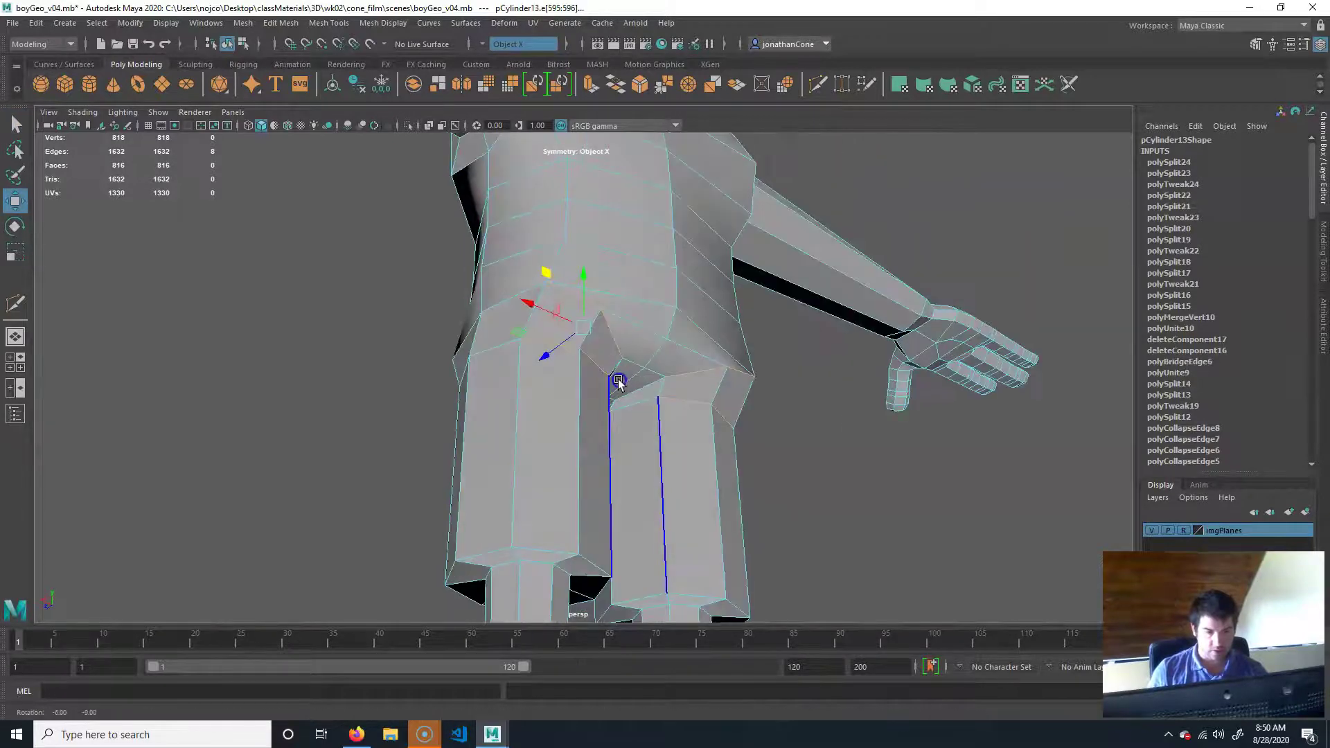
{"action": "left_click_drag", "start_coordinate": [634, 330], "coordinate": [609, 364], "text": "alt"}
{"action": "left_click_drag", "start_coordinate": [817, 412], "coordinate": [668, 439], "text": "alt"}
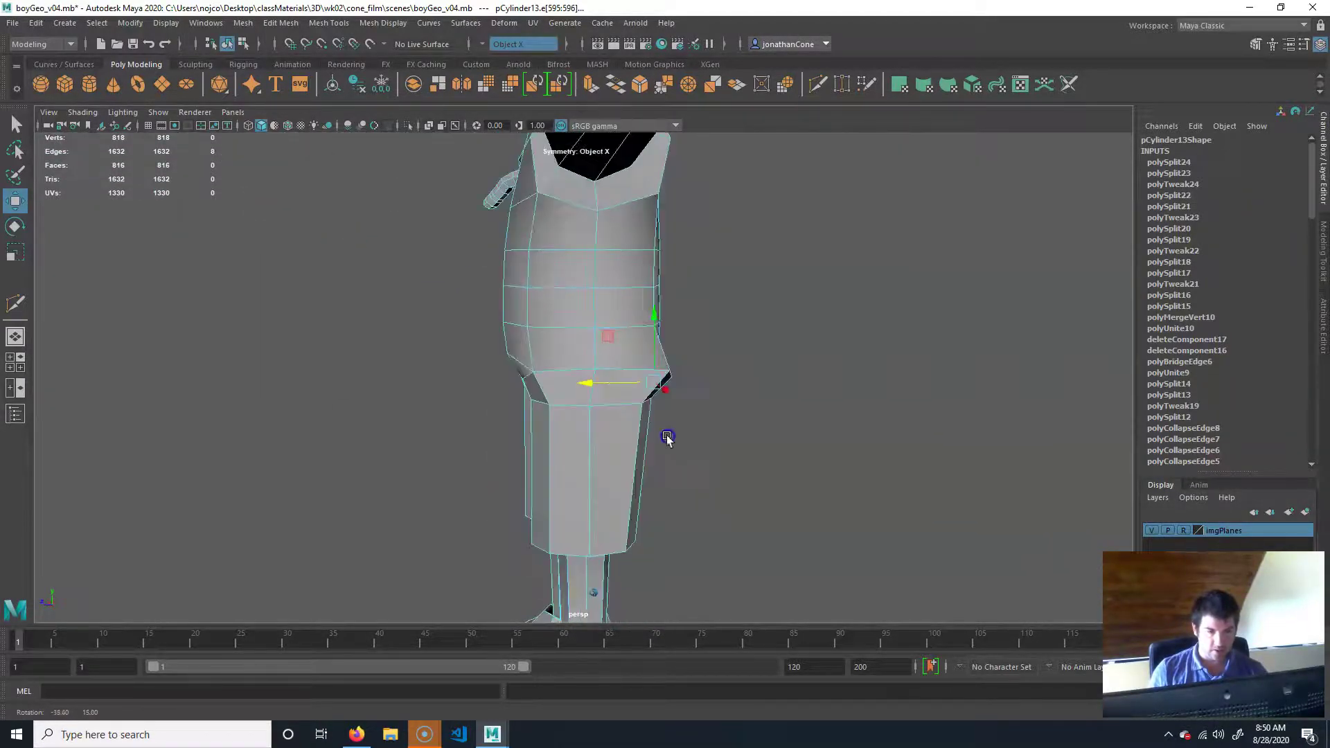
{"action": "left_click", "coordinate": [834, 388]}
Reposition the hip vertices just above the shorts' legs to refine the contour between torso and shorts
{"action": "left_click_drag", "start_coordinate": [834, 389], "coordinate": [462, 409], "text": "alt"}
{"action": "right_click_drag", "start_coordinate": [618, 379], "coordinate": [555, 374]}
{"action": "left_click", "coordinate": [584, 370]}
{"action": "left_click_drag", "start_coordinate": [643, 412], "coordinate": [703, 399], "text": "alt"}
{"action": "left_click", "coordinate": [609, 362]}
{"action": "left_click", "coordinate": [634, 364]}
{"action": "left_click_drag", "start_coordinate": [577, 365], "coordinate": [626, 353]}
{"action": "left_click", "coordinate": [824, 315]}
Insert two closely spaced edge loops around the lower torso just above the hips with Multi-Cut
{"action": "right_click_drag", "start_coordinate": [519, 360], "coordinate": [656, 370], "text": "alt"}
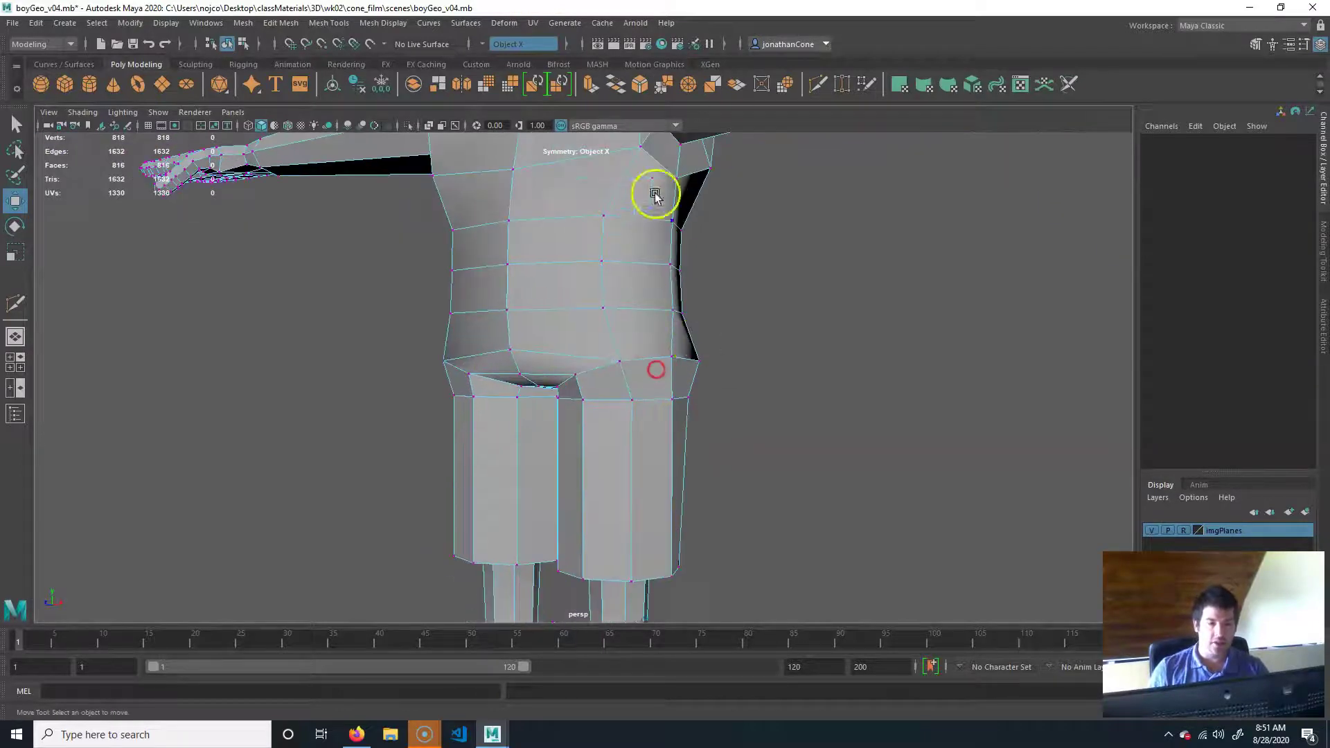
{"action": "left_click_drag", "start_coordinate": [570, 316], "coordinate": [506, 332], "text": "ctrl"}
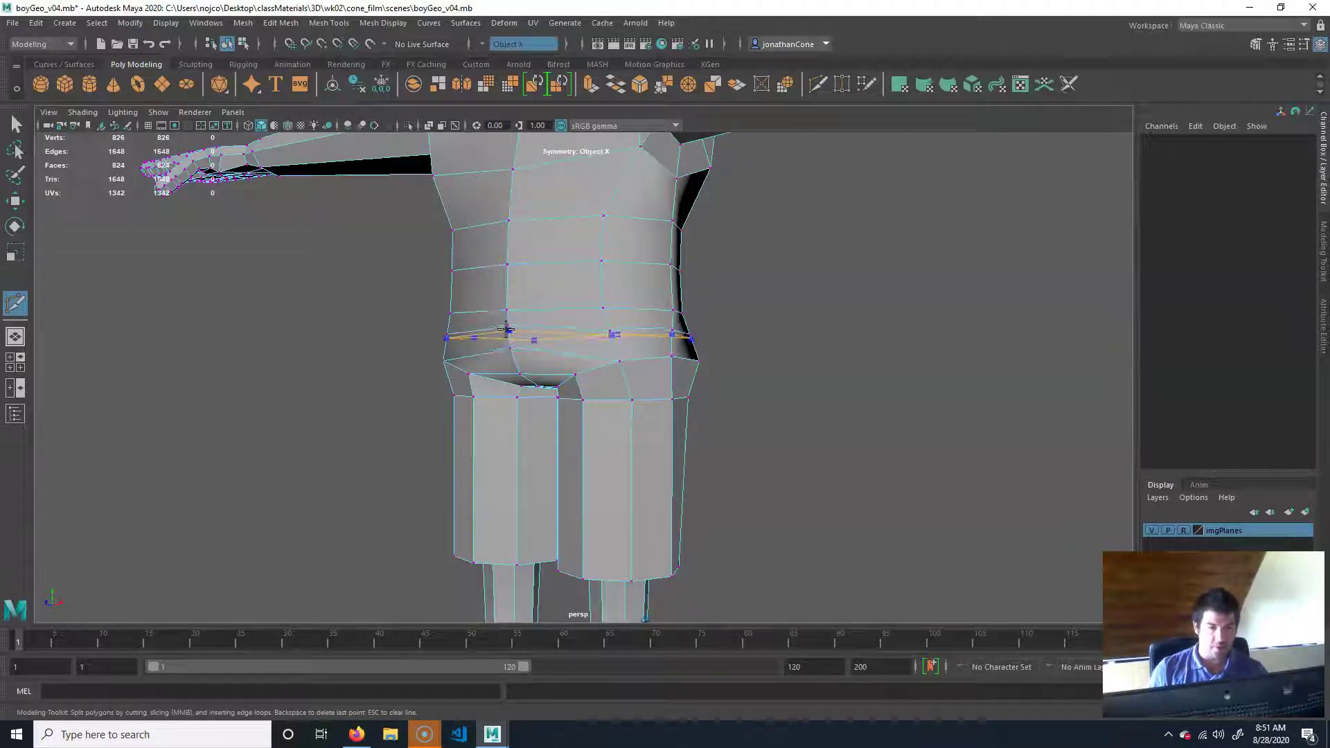
{"action": "left_click", "coordinate": [505, 330], "text": "ctrl"}
{"action": "left_click_drag", "start_coordinate": [470, 382], "coordinate": [375, 392], "text": "alt"}
{"action": "right_click_drag", "start_coordinate": [375, 392], "coordinate": [591, 406], "text": "alt"}
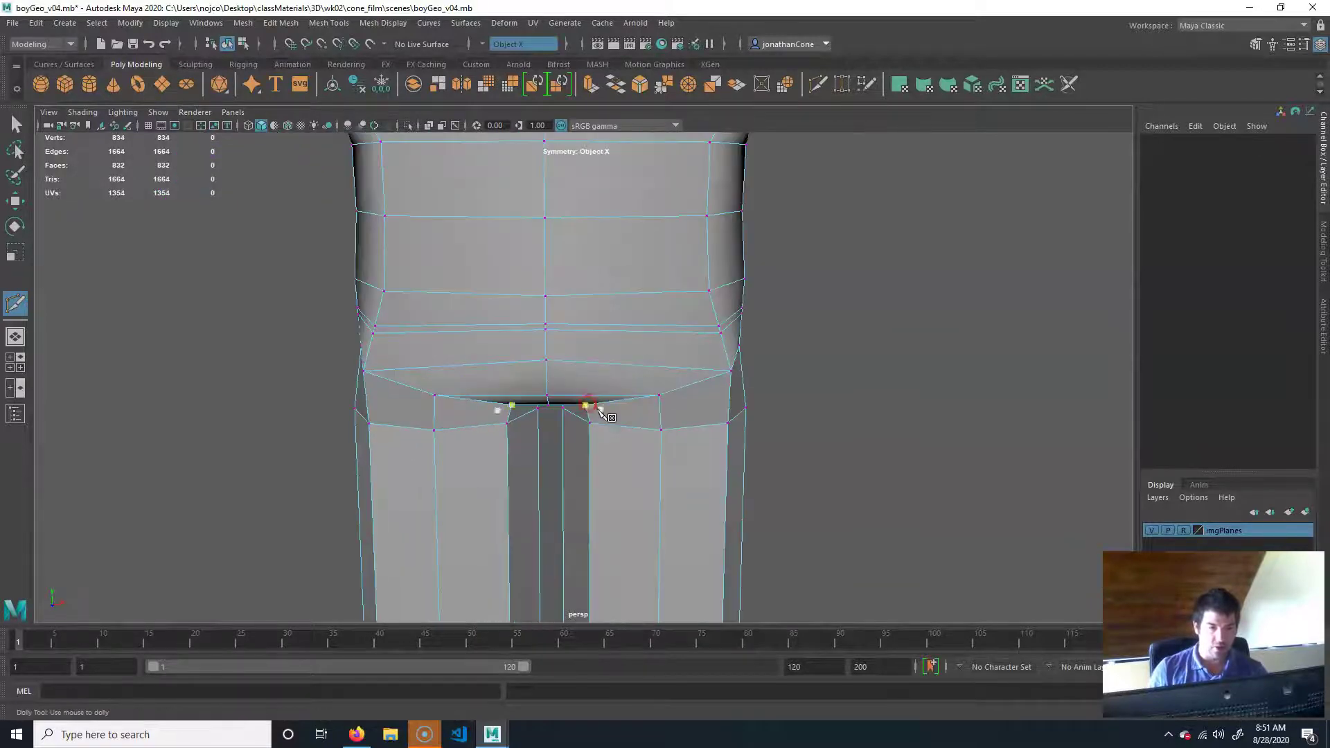
{"action": "middle_click_drag", "start_coordinate": [597, 404], "coordinate": [591, 402], "text": "alt"}
Select the upper of the two new waist loops, scale it outward and lower it slightly to form an overhanging shirt hem
{"action": "key", "text": "q"}
{"action": "right_click_drag", "start_coordinate": [611, 336], "coordinate": [609, 277]}
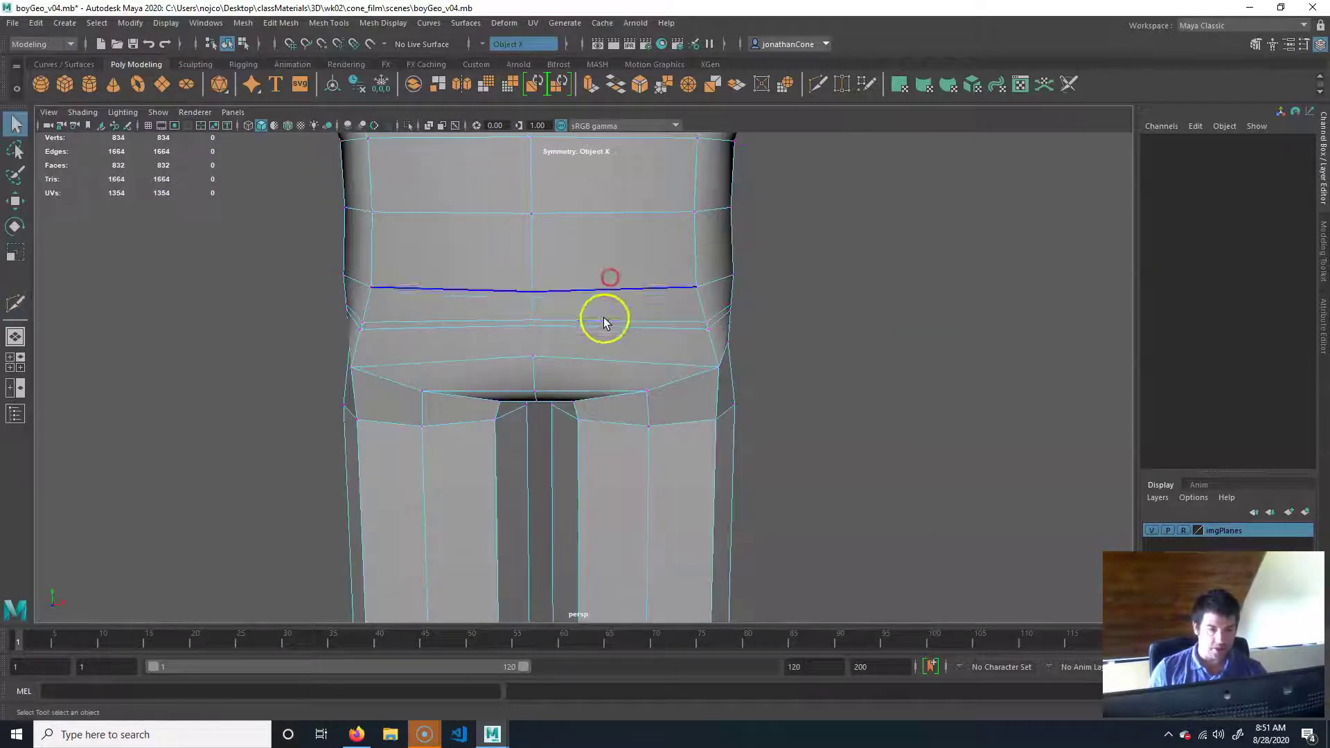
{"action": "double_click", "coordinate": [603, 321]}
{"action": "left_click_drag", "start_coordinate": [604, 321], "coordinate": [646, 363], "text": "alt"}
{"action": "key", "text": "r"}
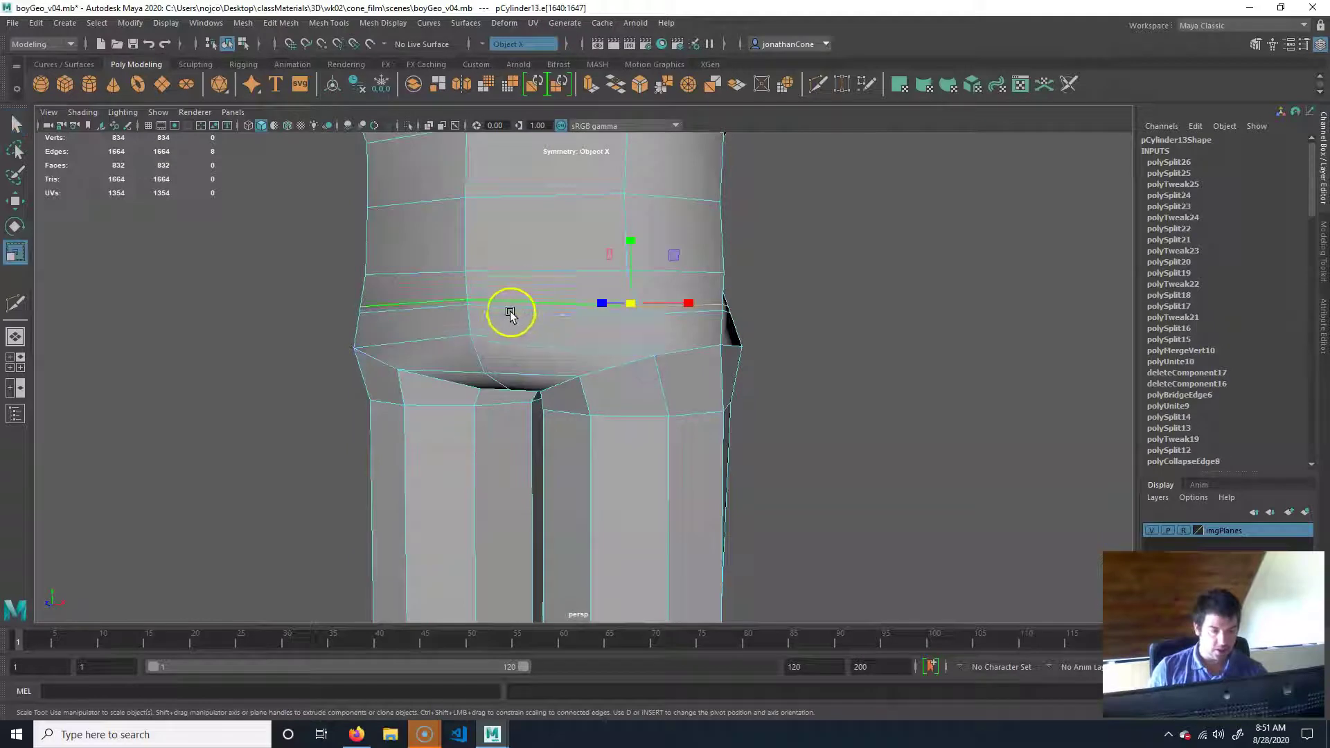
{"action": "left_click_drag", "start_coordinate": [638, 305], "coordinate": [662, 307]}
{"action": "key", "text": "w"}
{"action": "left_click_drag", "start_coordinate": [633, 235], "coordinate": [638, 242]}
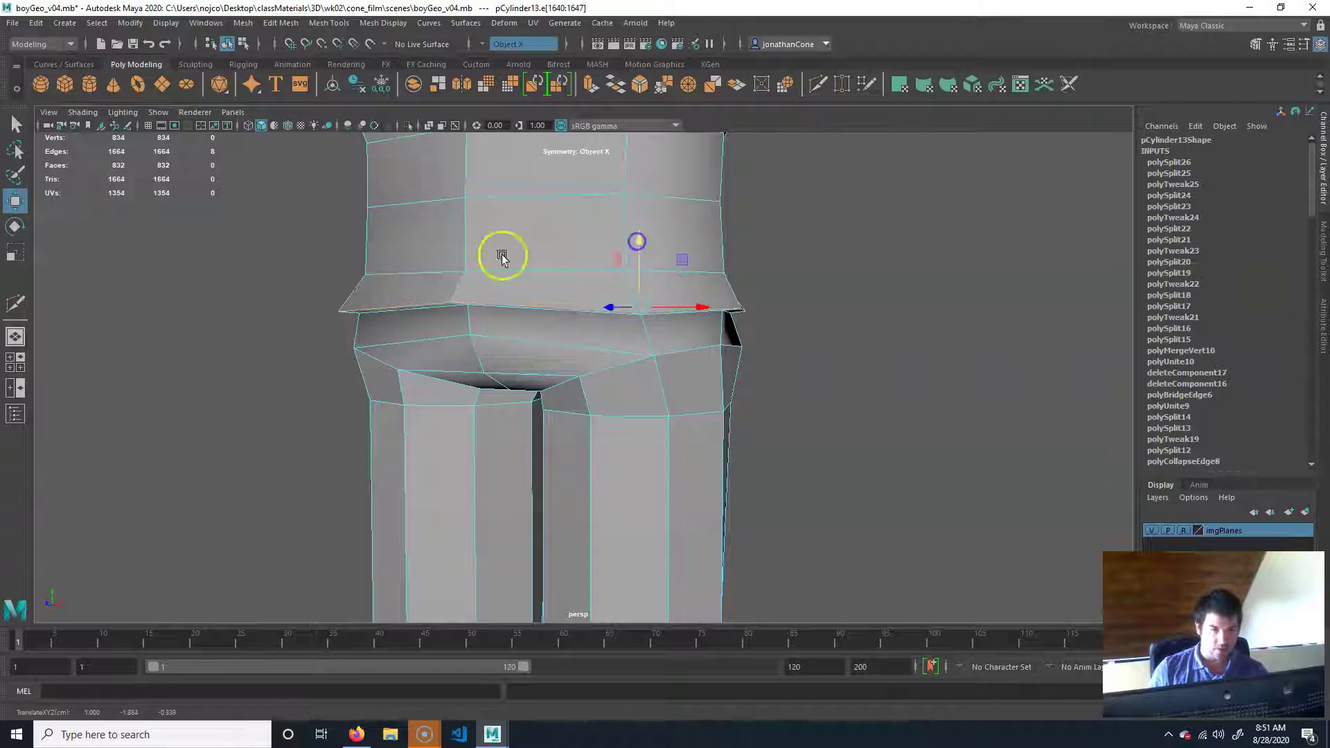
Scale the torso edge loop above the hem slightly outward and return to the whole mesh in object mode
{"action": "double_click", "coordinate": [493, 267]}
{"action": "key", "text": "r"}
{"action": "left_click_drag", "start_coordinate": [634, 272], "coordinate": [636, 278]}
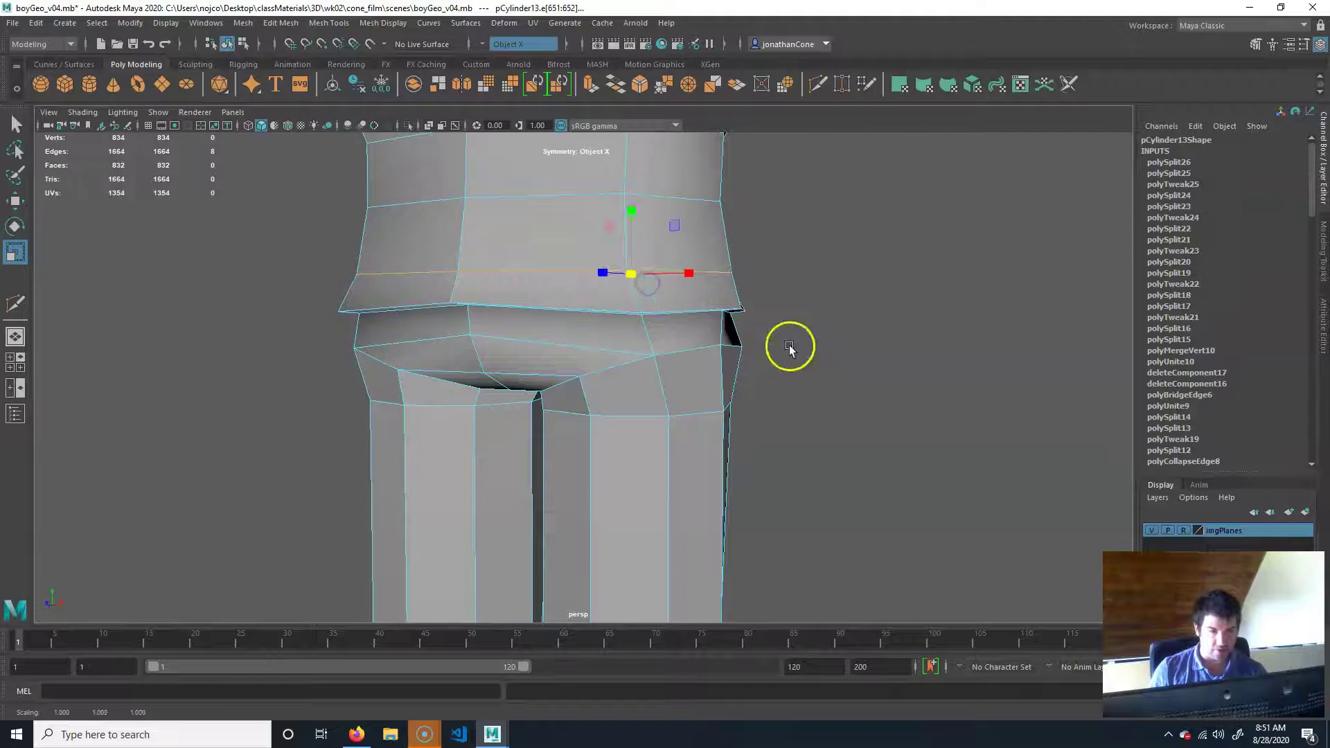
{"action": "left_click_drag", "start_coordinate": [790, 346], "coordinate": [975, 341], "text": "alt"}
{"action": "right_click_drag", "start_coordinate": [977, 341], "coordinate": [549, 331], "text": "alt"}
{"action": "right_click_drag", "start_coordinate": [644, 444], "coordinate": [727, 377]}
{"action": "left_click", "coordinate": [848, 388]}
{"action": "left_click_drag", "start_coordinate": [866, 507], "coordinate": [875, 465], "text": "alt"}
{"action": "left_click_drag", "start_coordinate": [800, 428], "coordinate": [670, 463], "text": "alt"}
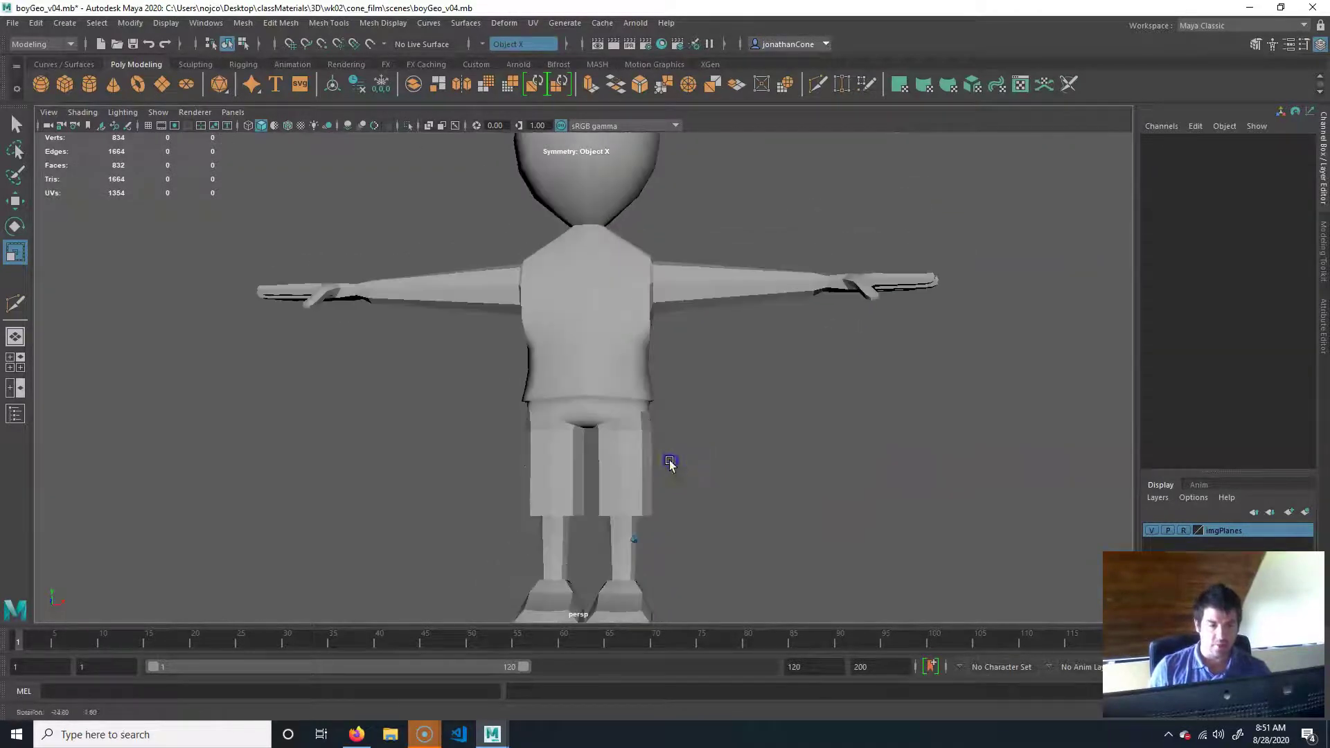
Inspect the shading and shape of the shorts' legs and their lower hems from the front and from below
{"action": "left_click", "coordinate": [606, 346]}
{"action": "right_click_drag", "start_coordinate": [610, 339], "coordinate": [621, 344]}
{"action": "left_click", "coordinate": [817, 505]}
{"action": "left_click_drag", "start_coordinate": [753, 522], "coordinate": [712, 513], "text": "alt"}
{"action": "scroll", "coordinate": [730, 508], "scroll_direction": "up", "scroll_amount": 5}
{"action": "middle_click_drag", "start_coordinate": [730, 508], "coordinate": [687, 287], "text": "alt"}
{"action": "right_click_drag", "start_coordinate": [686, 288], "coordinate": [726, 390], "text": "alt"}
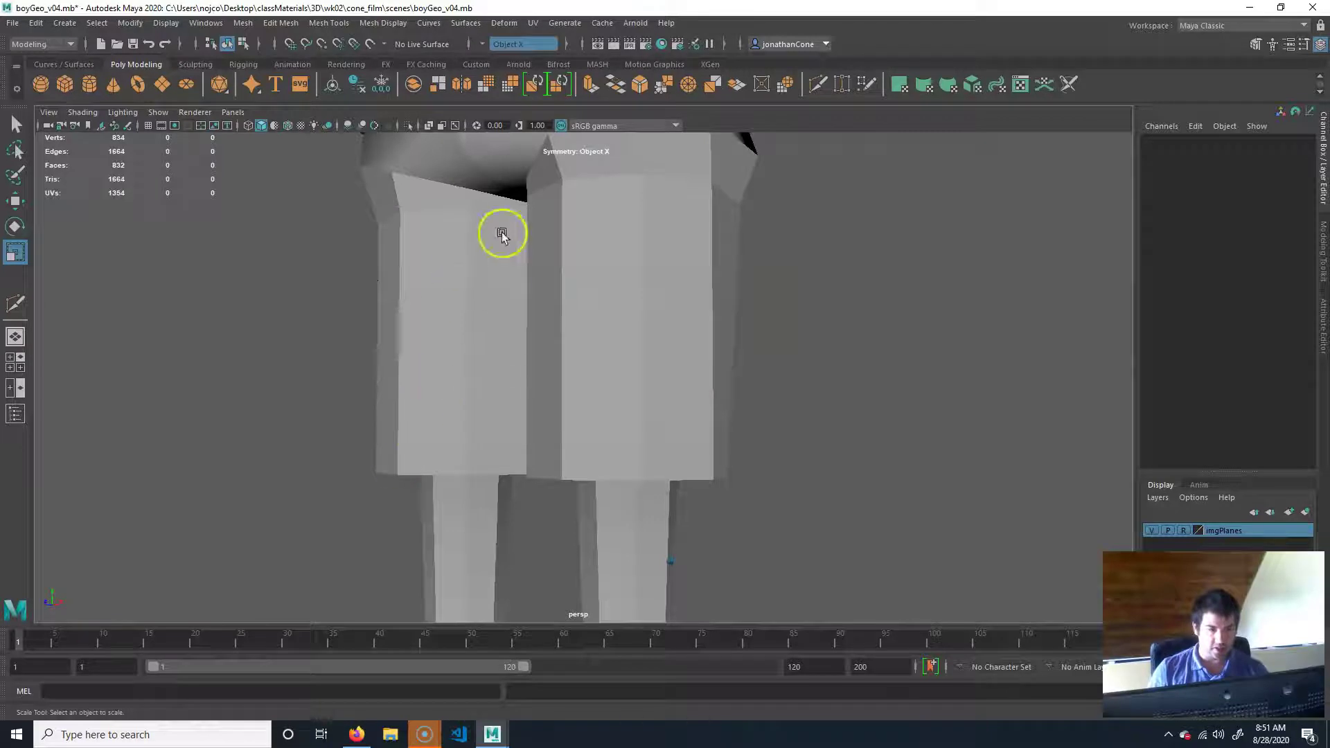
{"action": "left_click_drag", "start_coordinate": [831, 420], "coordinate": [746, 423], "text": "alt"}
{"action": "left_click_drag", "start_coordinate": [638, 281], "coordinate": [678, 316], "text": "alt"}
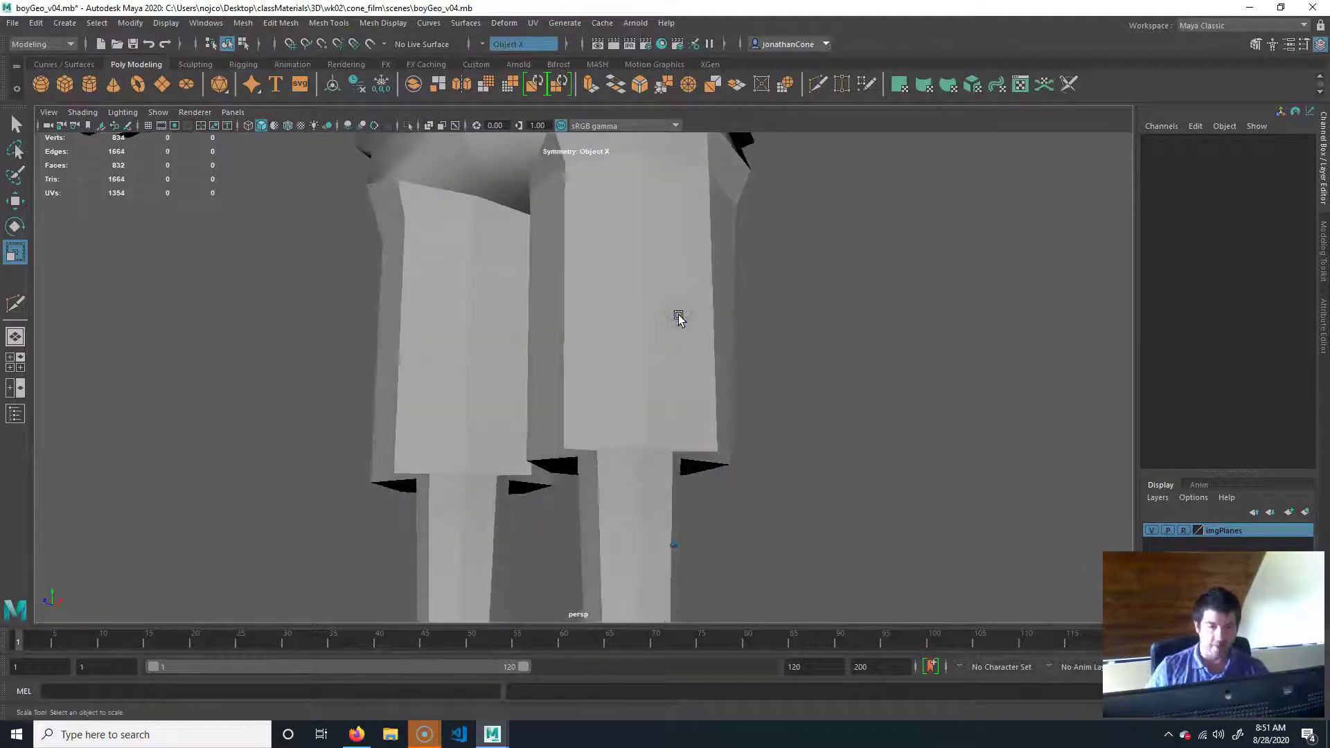
Inspect the faceted shading on the torso and around the flared shirt hem
{"action": "middle_click_drag", "start_coordinate": [663, 232], "coordinate": [751, 550], "text": "alt"}
{"action": "right_click_drag", "start_coordinate": [658, 458], "coordinate": [700, 525], "text": "alt"}
{"action": "middle_click_drag", "start_coordinate": [724, 295], "coordinate": [701, 473], "text": "alt"}
{"action": "left_click", "coordinate": [690, 460]}
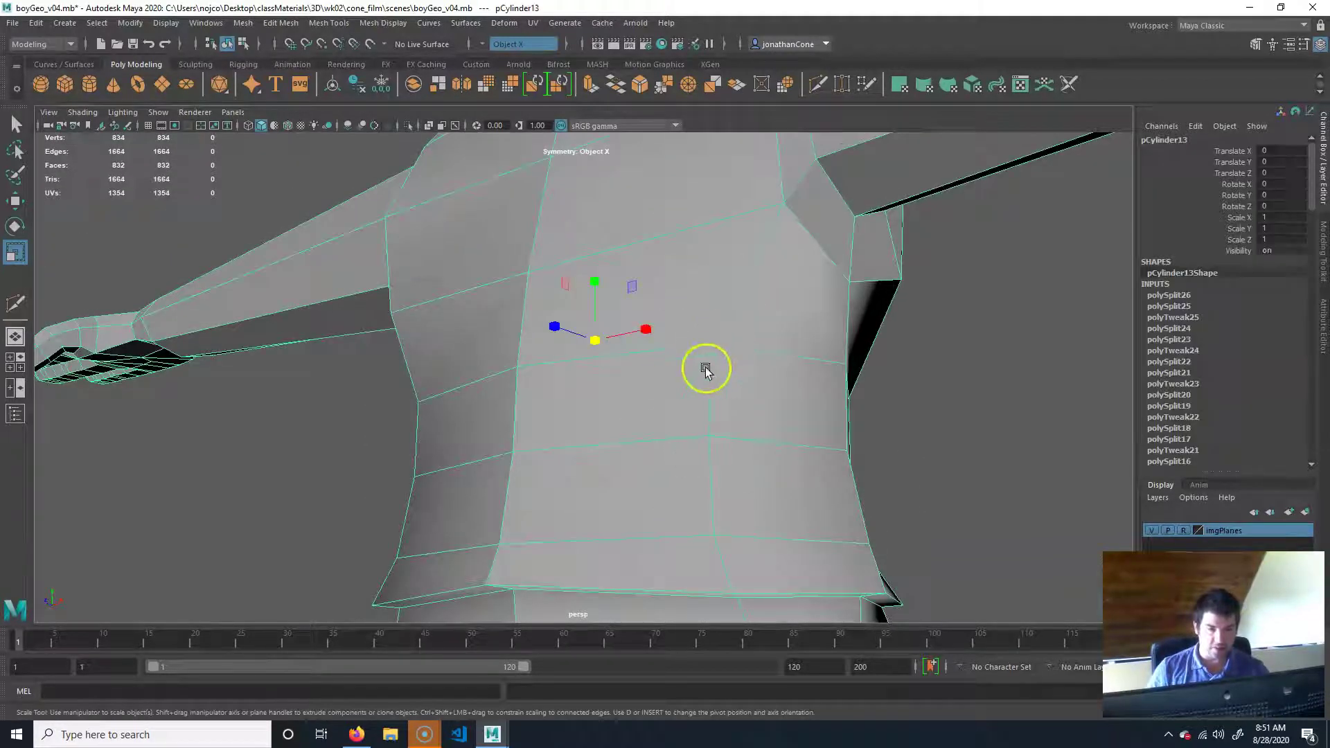
{"action": "left_click", "coordinate": [1002, 369]}
{"action": "right_click_drag", "start_coordinate": [723, 484], "coordinate": [475, 489], "text": "alt"}
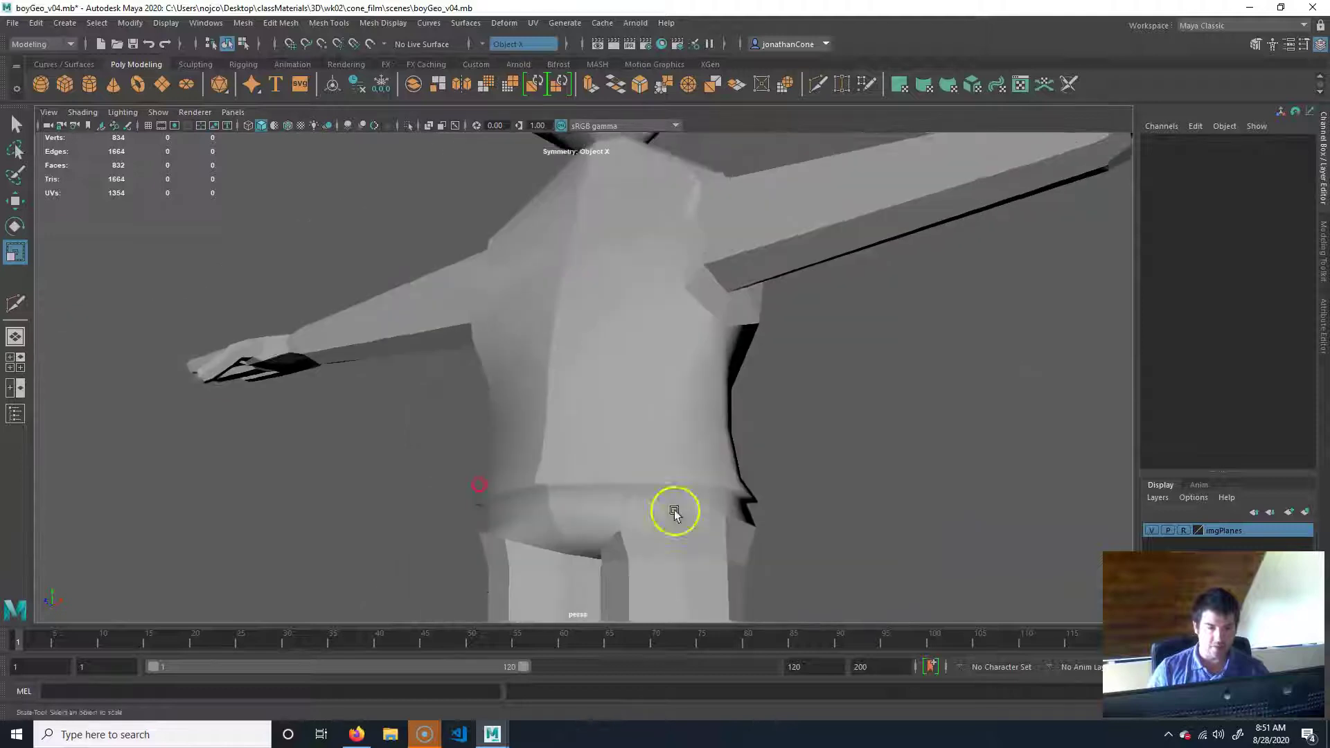
{"action": "middle_click_drag", "start_coordinate": [674, 512], "coordinate": [686, 493], "text": "alt"}
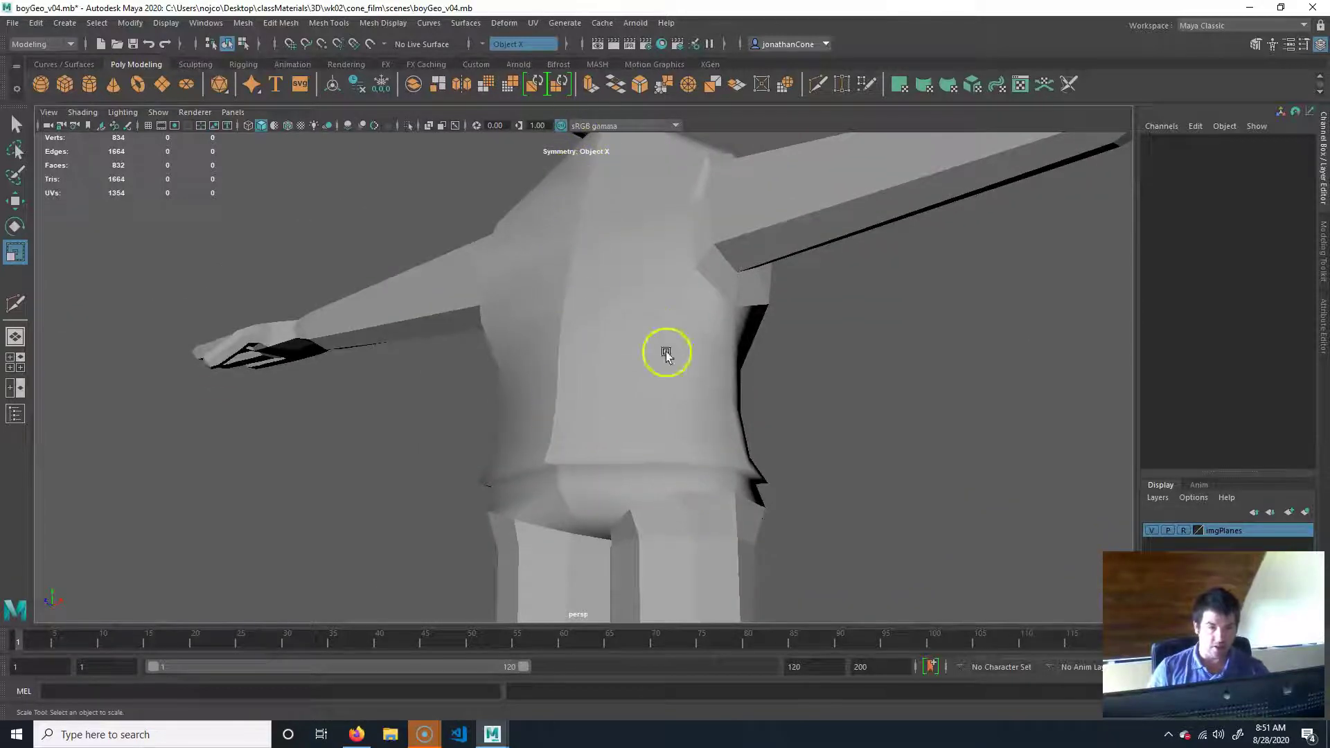
{"action": "left_click", "coordinate": [648, 323]}
{"action": "left_click", "coordinate": [865, 375]}
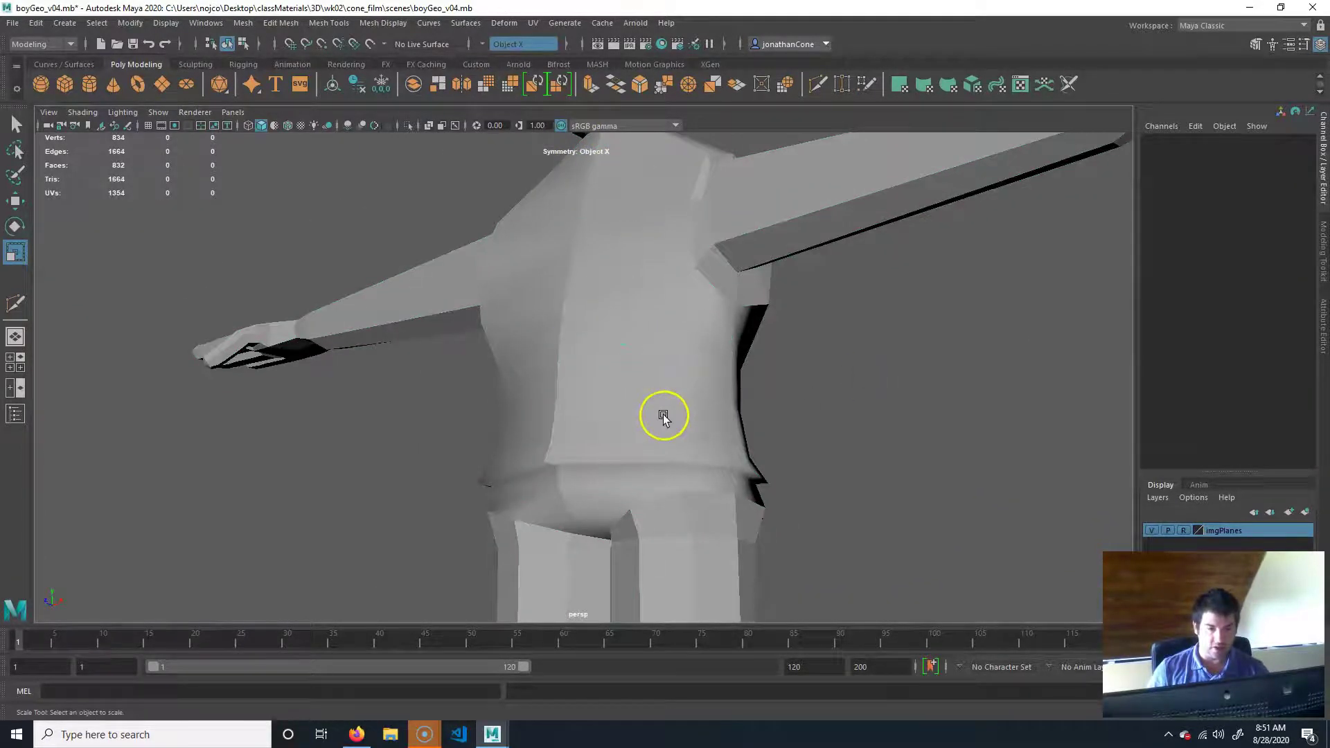
{"action": "scroll", "coordinate": [663, 416], "scroll_direction": "down", "scroll_amount": 4}
{"action": "middle_click_drag", "start_coordinate": [583, 339], "coordinate": [573, 288], "text": "alt"}
Apply Soften/Harden Edges to the whole character mesh with an angle of 60 and close the options
{"action": "left_click", "coordinate": [591, 349]}
{"action": "scroll", "coordinate": [591, 348], "scroll_direction": "down", "scroll_amount": 3}
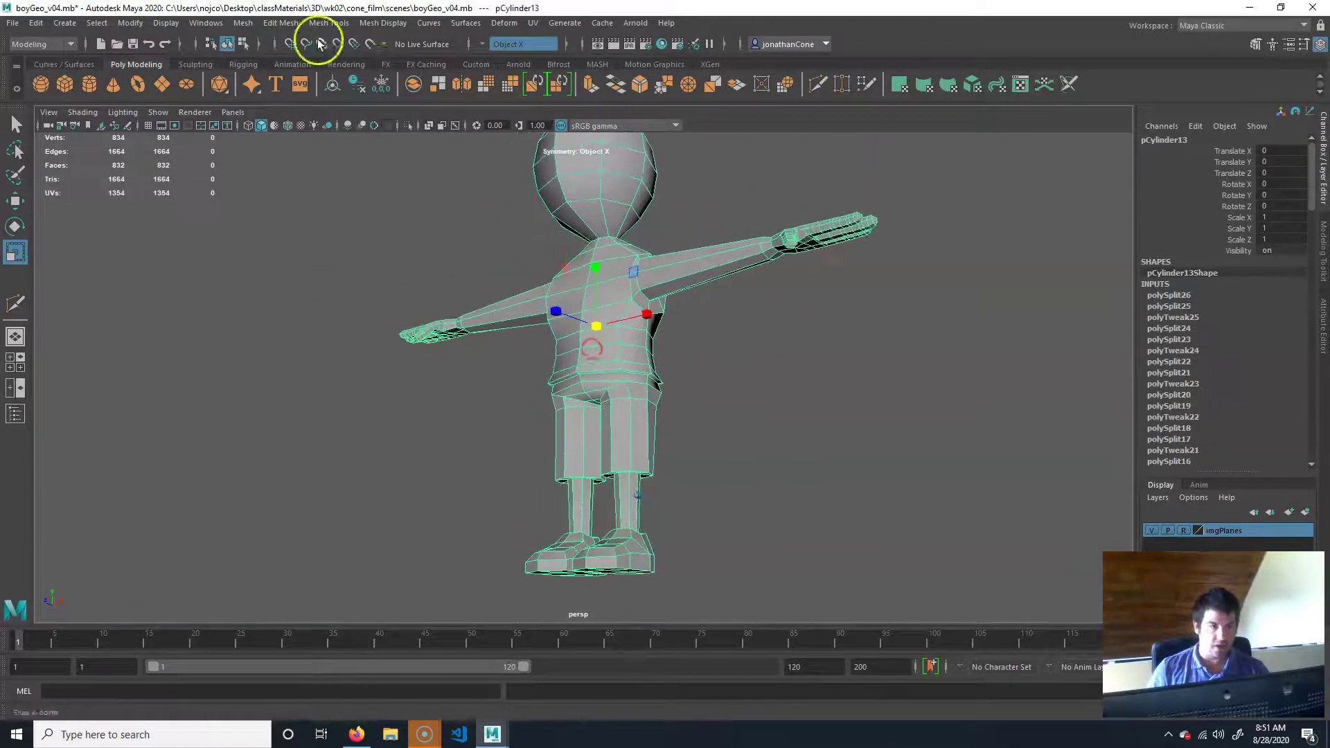
{"action": "left_click", "coordinate": [385, 23]}
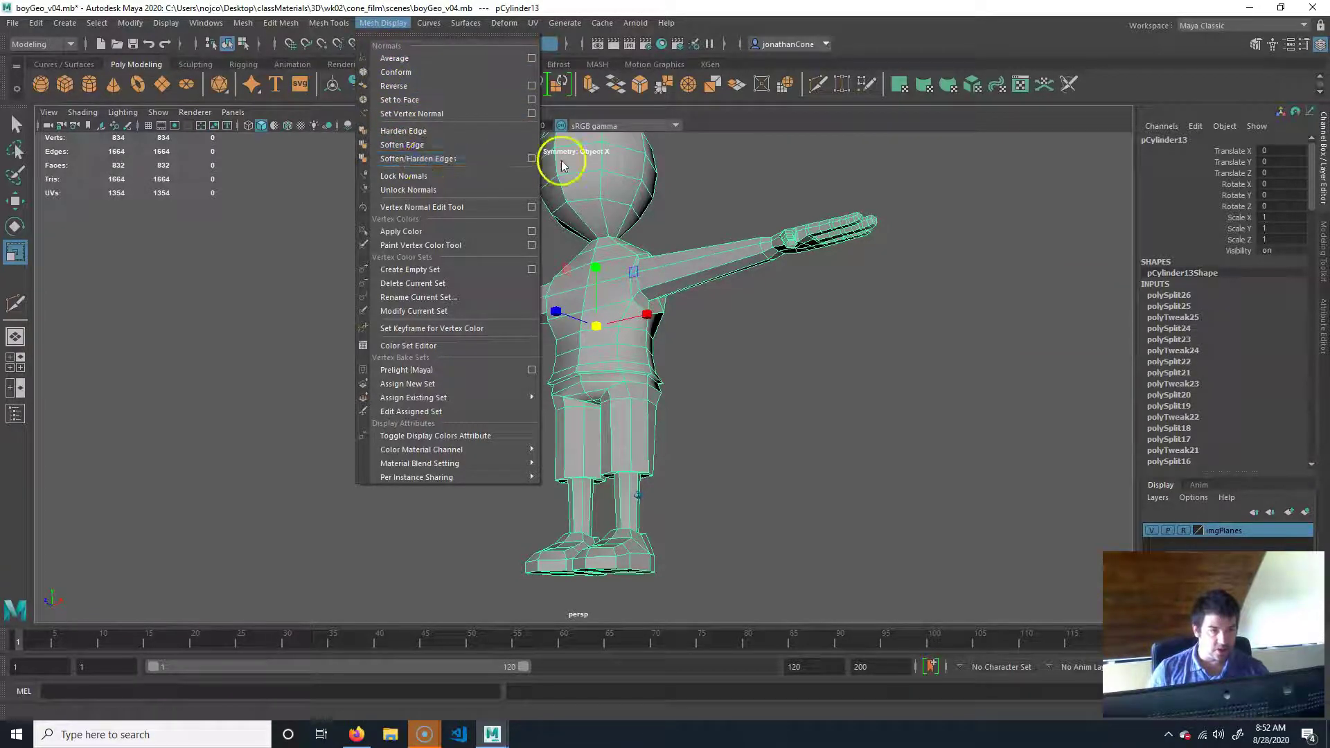
{"action": "left_click", "coordinate": [531, 159]}
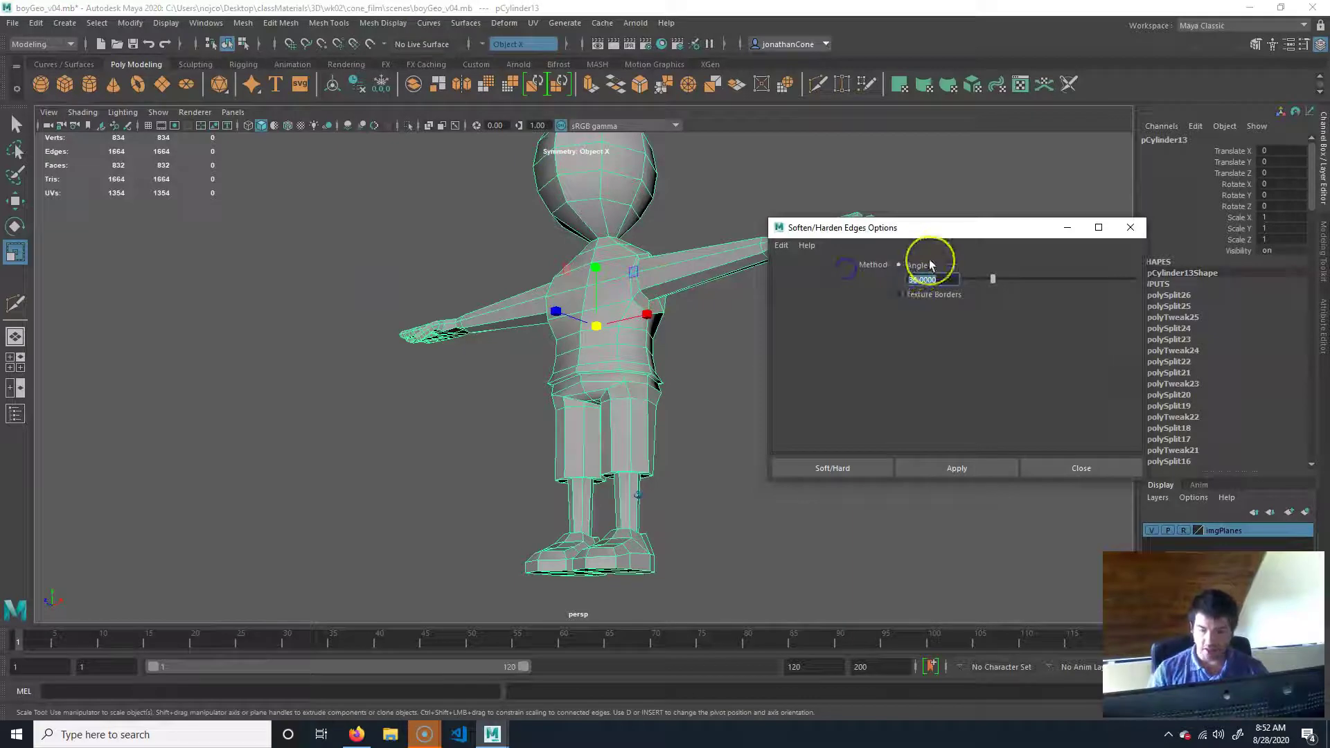
{"action": "left_click", "coordinate": [928, 467]}
{"action": "left_click", "coordinate": [685, 496]}
{"action": "mouse_move", "coordinate": [645, 525]}
{"action": "left_mouse_down", "text": "alt"}
{"action": "mouse_move", "coordinate": [697, 540]}
{"action": "mouse_move", "coordinate": [638, 545]}
{"action": "left_mouse_up", "text": "alt"}
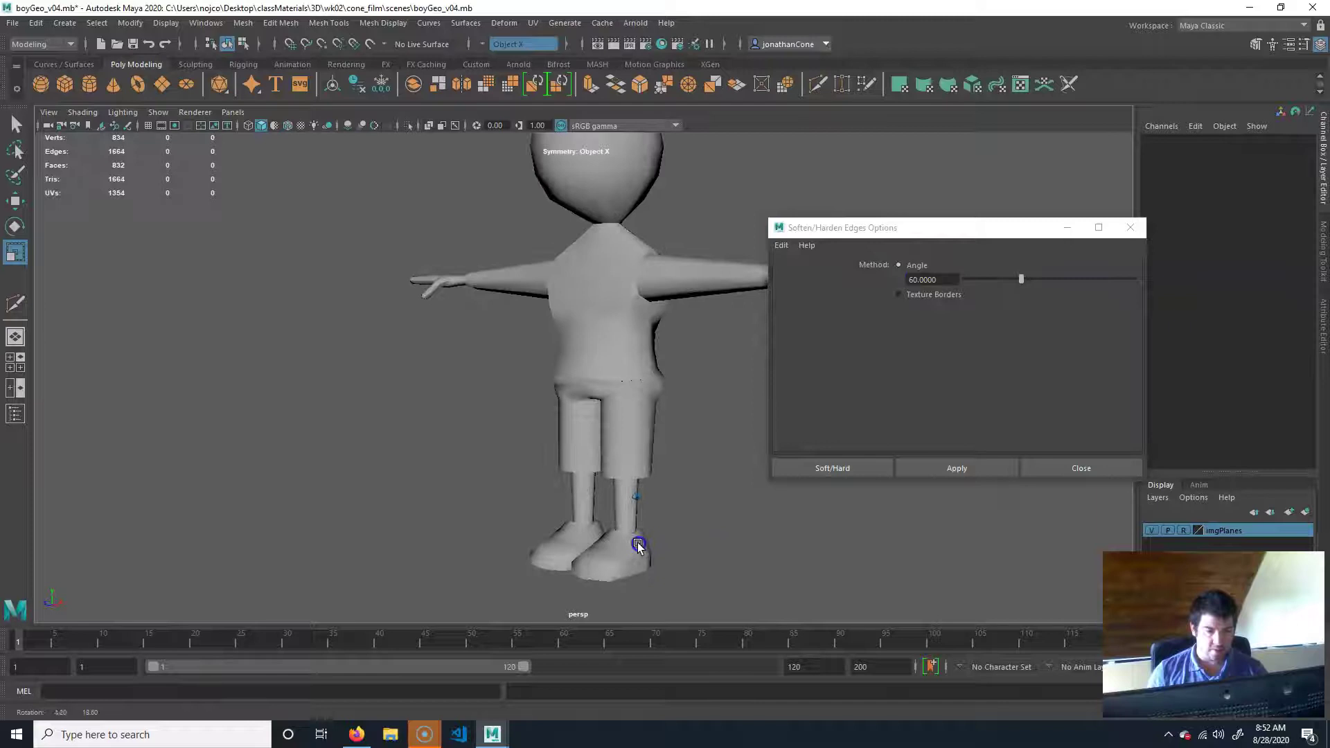
{"action": "right_click_drag", "start_coordinate": [544, 507], "coordinate": [691, 499], "text": "alt"}
{"action": "middle_click_drag", "start_coordinate": [691, 499], "coordinate": [637, 501], "text": "alt"}
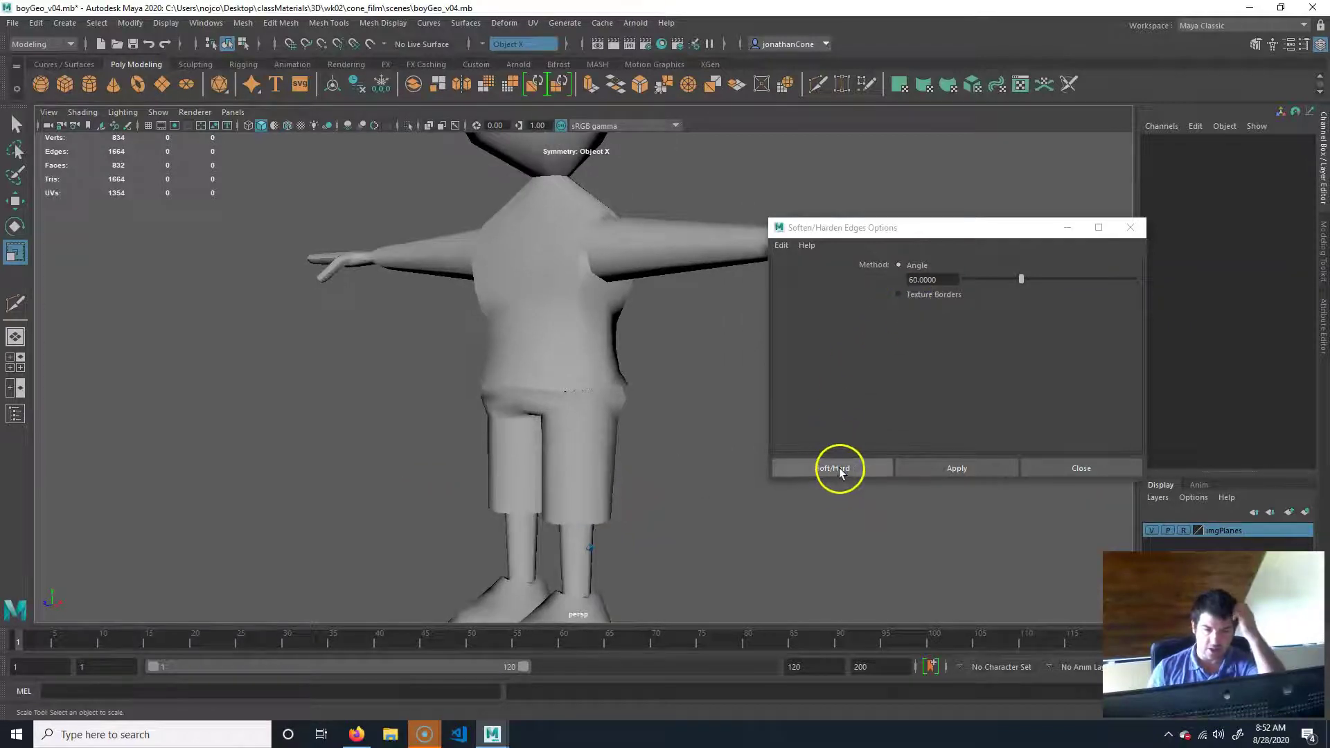
{"action": "left_click", "coordinate": [1108, 468]}
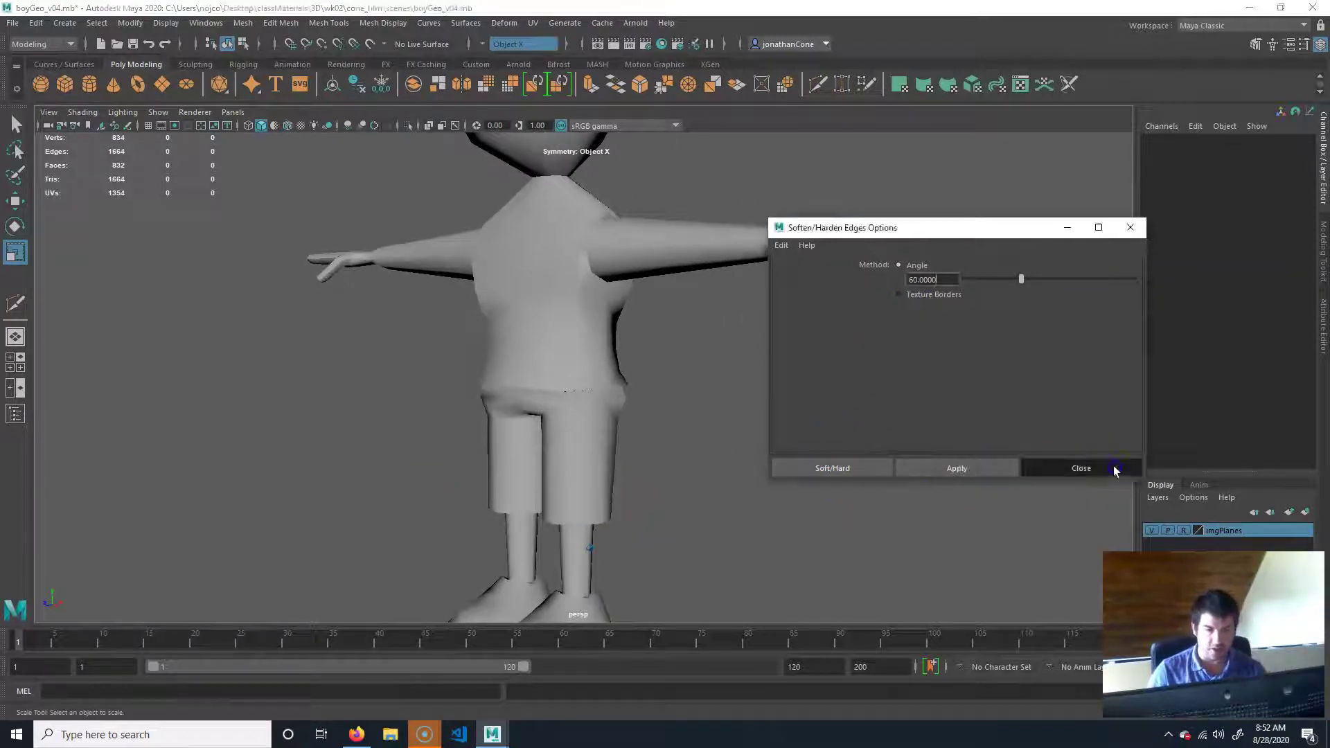
Examine the shirt hem's hard edge against the softened torso and shorts, both shaded and with wireframe
{"action": "left_click_drag", "start_coordinate": [672, 462], "coordinate": [651, 436], "text": "alt"}
{"action": "right_click_drag", "start_coordinate": [466, 402], "coordinate": [790, 409], "text": "alt"}
{"action": "middle_click_drag", "start_coordinate": [791, 408], "coordinate": [698, 475], "text": "alt"}
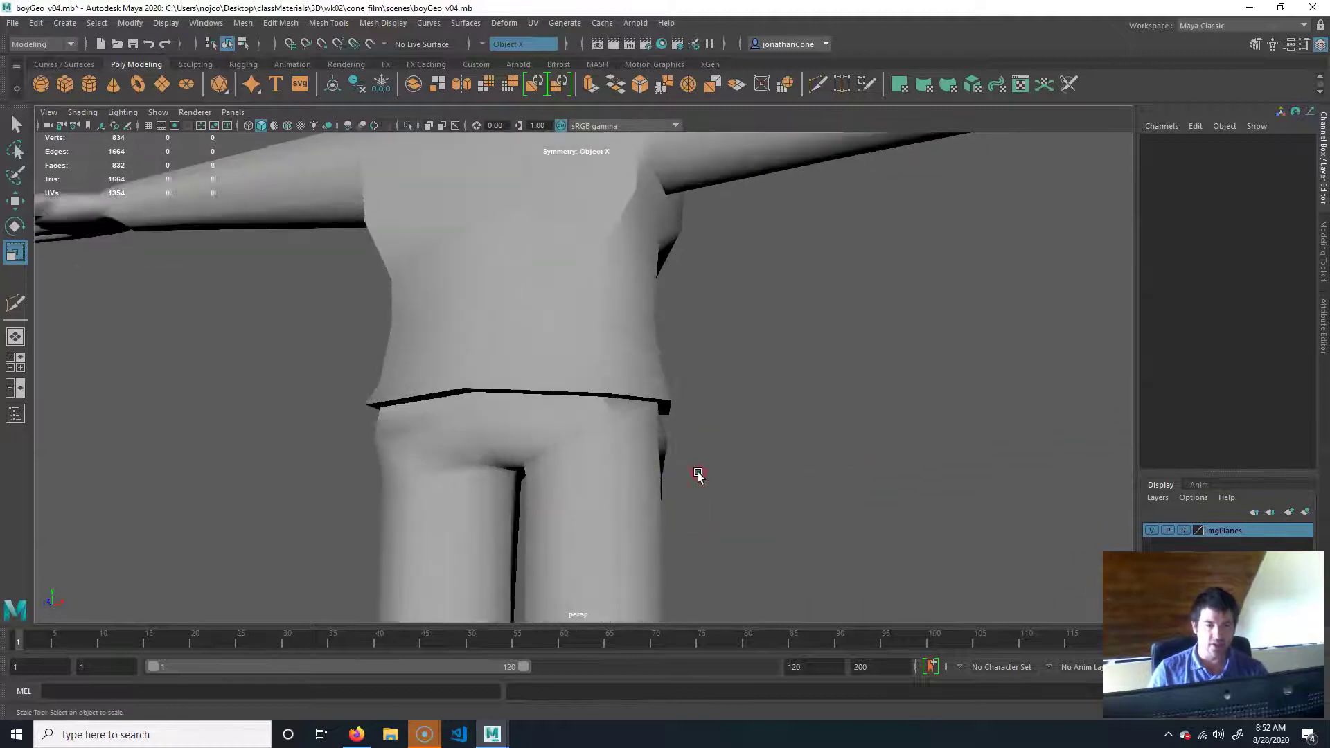
{"action": "left_click_drag", "start_coordinate": [524, 447], "coordinate": [559, 449], "text": "alt"}
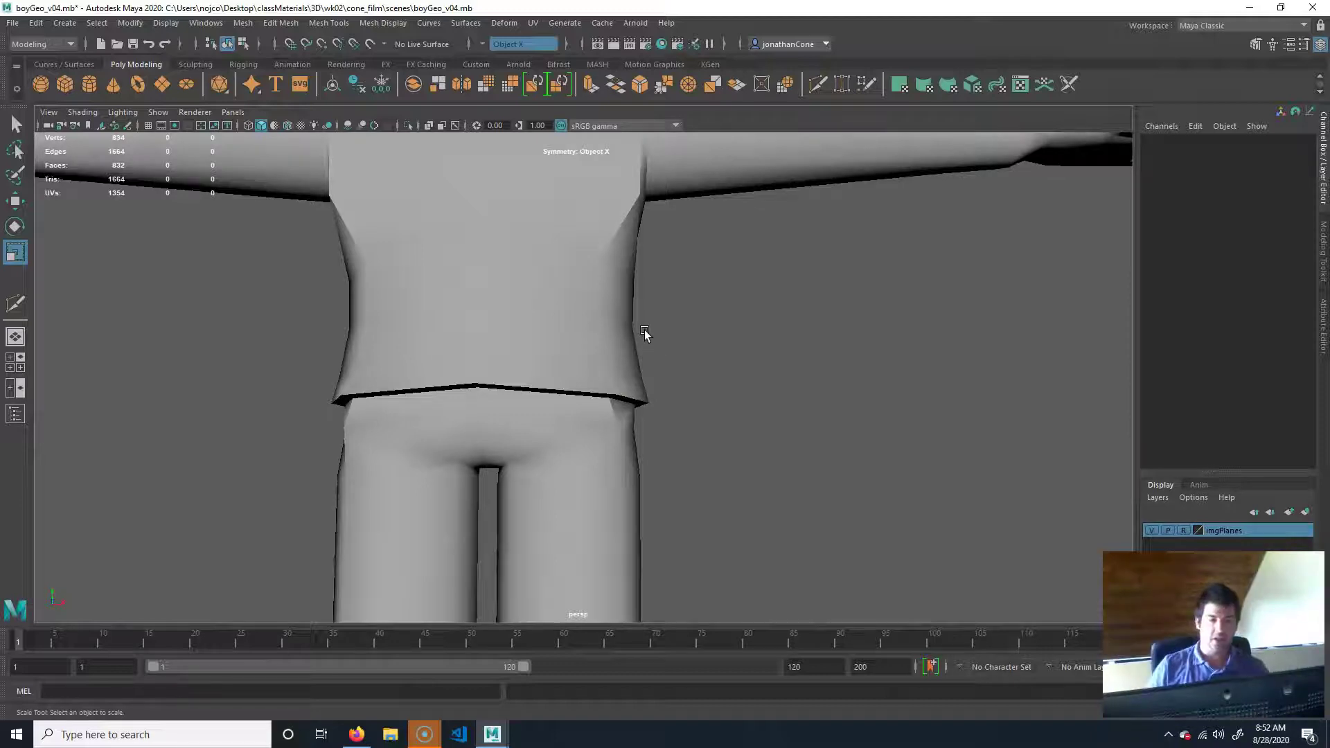
{"action": "left_click_drag", "start_coordinate": [674, 430], "coordinate": [625, 421], "text": "alt"}
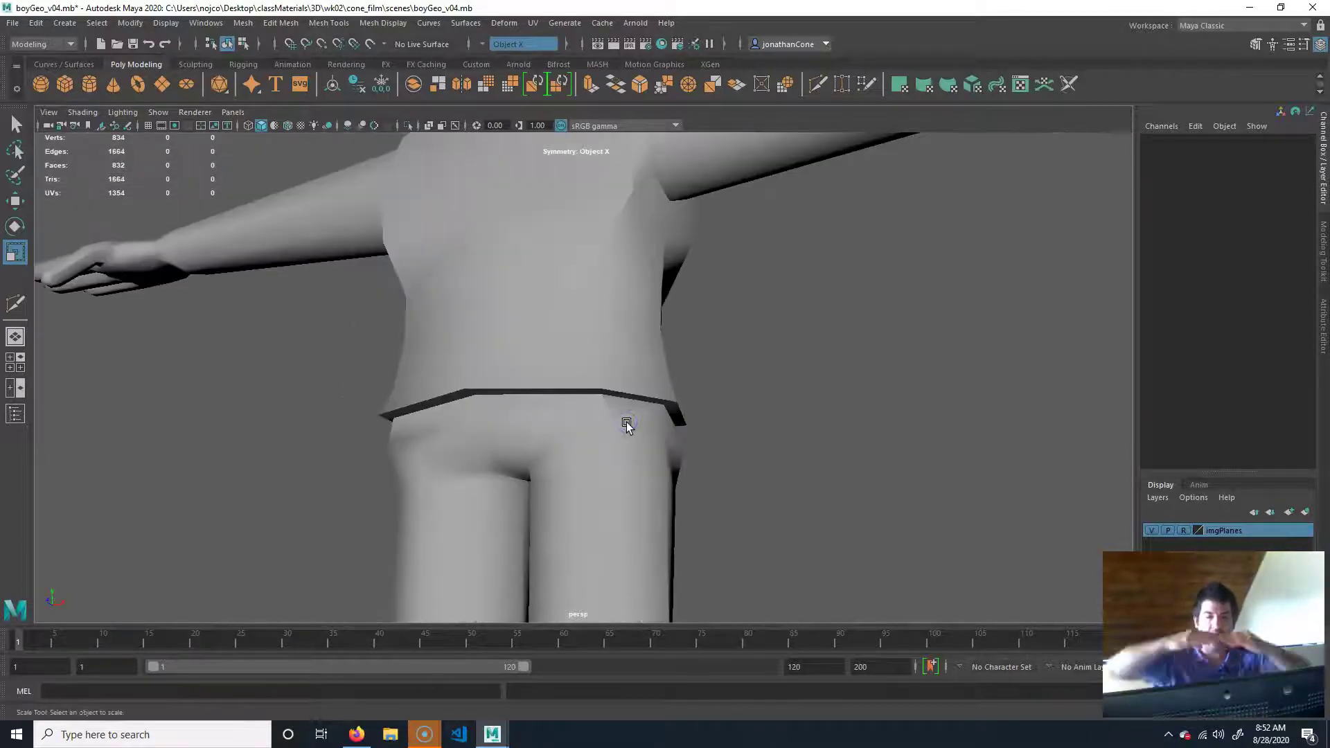
{"action": "right_click_drag", "start_coordinate": [768, 332], "coordinate": [543, 442], "text": "alt"}
{"action": "left_click_drag", "start_coordinate": [543, 442], "coordinate": [615, 540], "text": "alt"}
{"action": "left_click", "coordinate": [606, 502]}
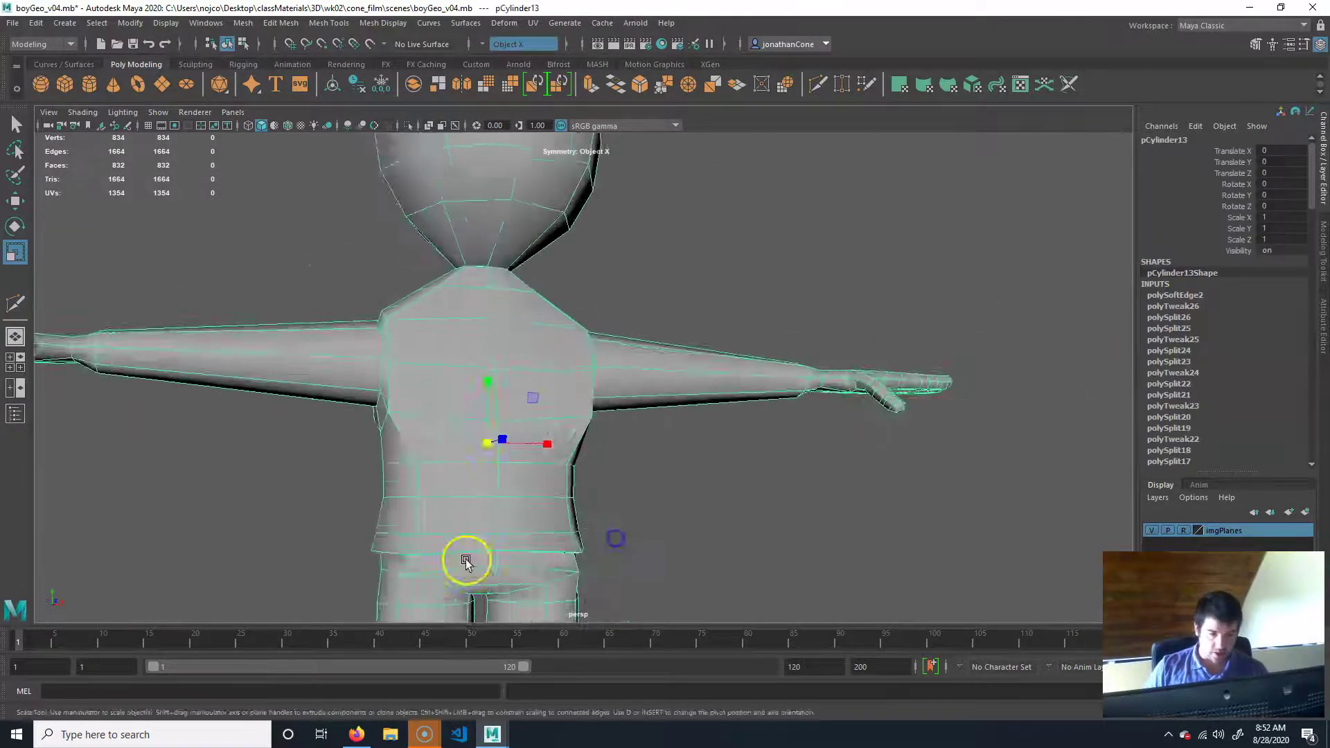
{"action": "right_click_drag", "start_coordinate": [466, 561], "coordinate": [706, 569], "text": "alt"}
{"action": "middle_click_drag", "start_coordinate": [706, 570], "coordinate": [718, 341], "text": "alt"}
{"action": "scroll", "coordinate": [700, 478], "scroll_direction": "up", "scroll_amount": 8}
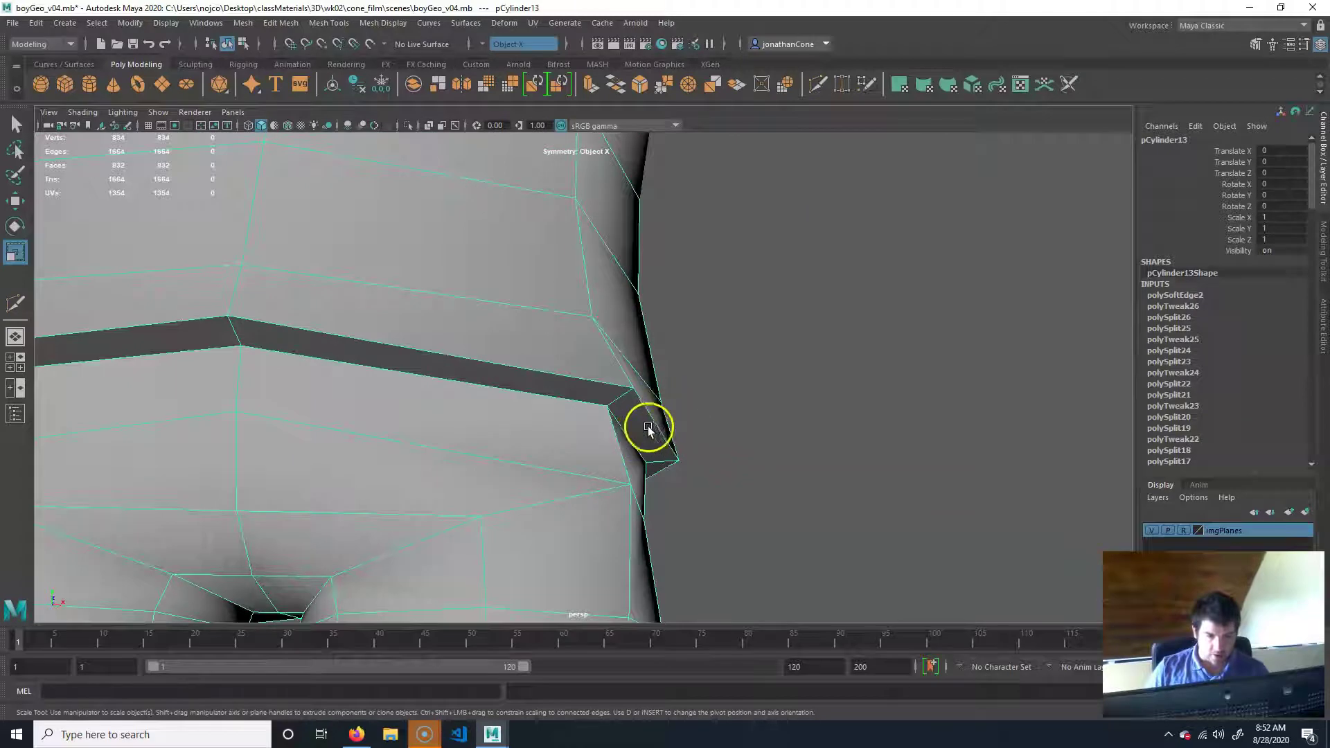
{"action": "left_click_drag", "start_coordinate": [670, 422], "coordinate": [630, 468], "text": "alt"}
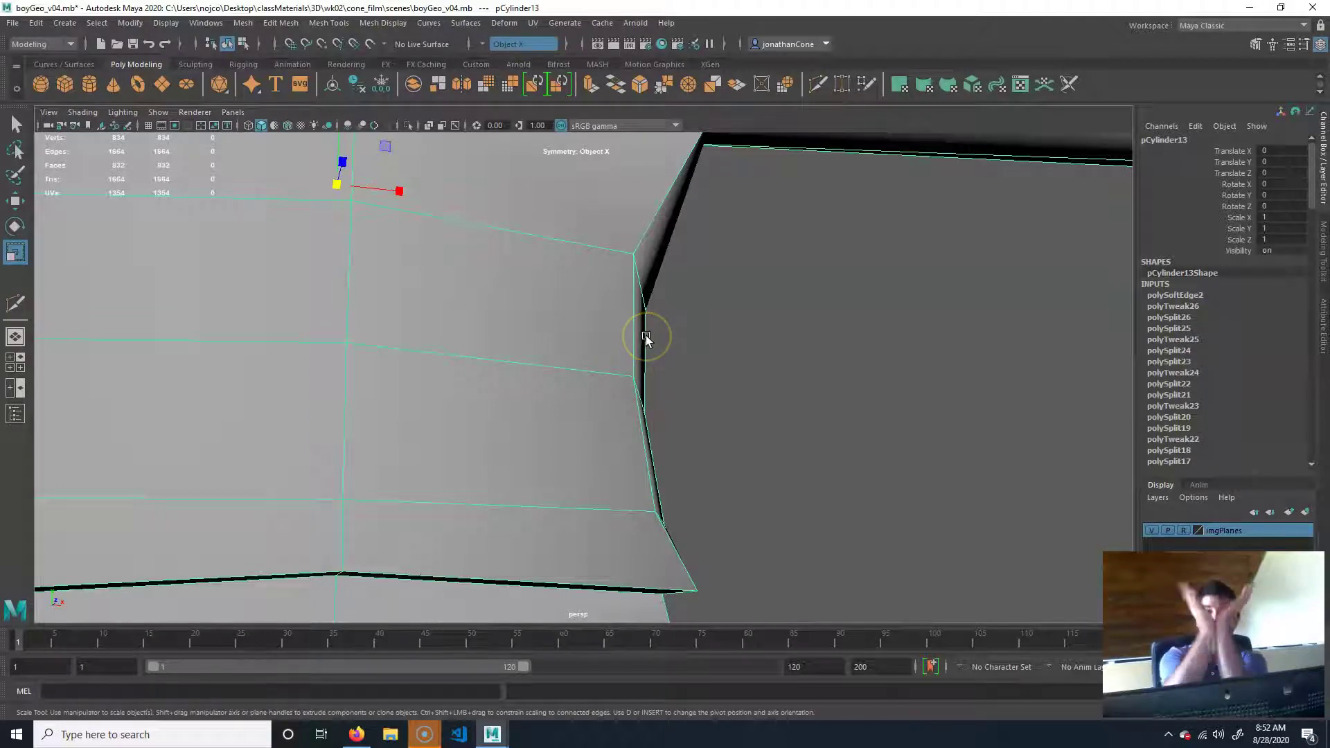
Examine the smoothed torso, underarms and arms from several angles to judge their silhouette
{"action": "left_click", "coordinate": [721, 386]}
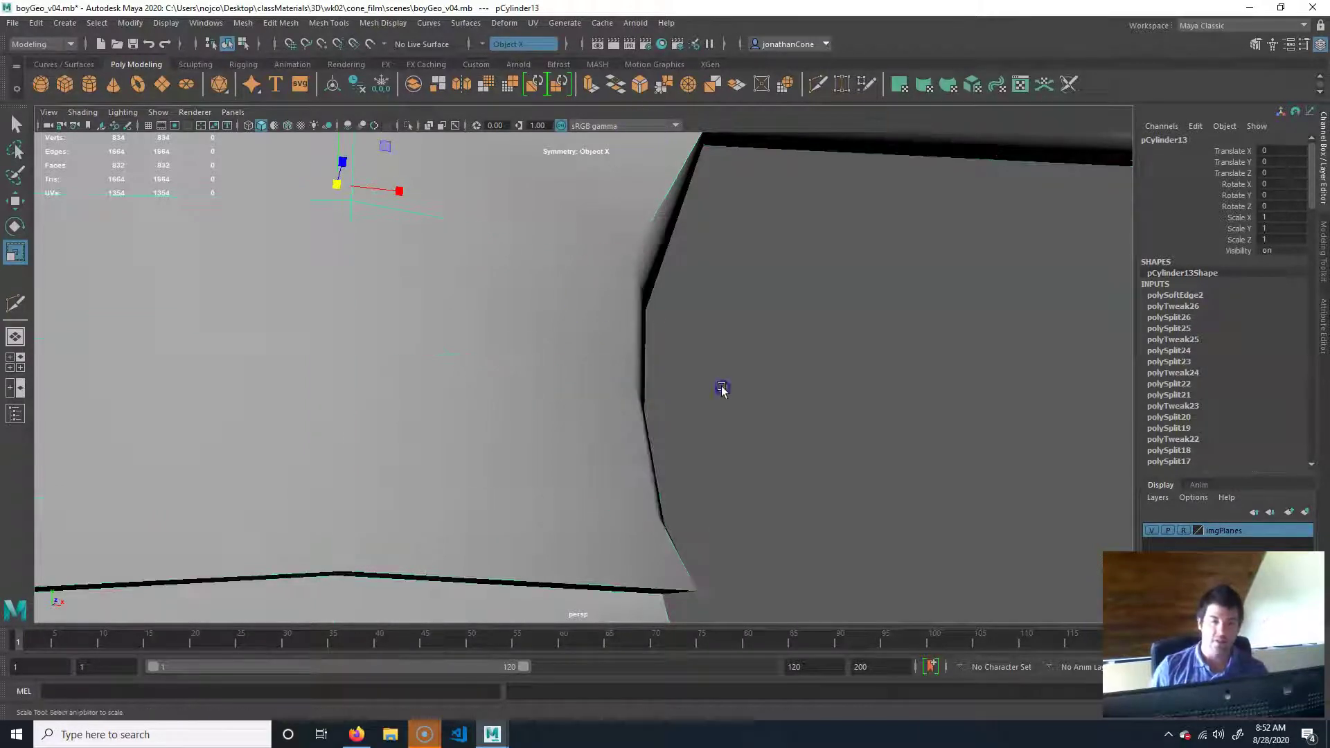
{"action": "right_click_drag", "start_coordinate": [721, 386], "coordinate": [240, 376], "text": "alt"}
{"action": "middle_click_drag", "start_coordinate": [627, 333], "coordinate": [650, 478], "text": "alt"}
{"action": "left_click_drag", "start_coordinate": [658, 480], "coordinate": [552, 505], "text": "alt"}
{"action": "right_click_drag", "start_coordinate": [603, 416], "coordinate": [543, 388], "text": "alt"}
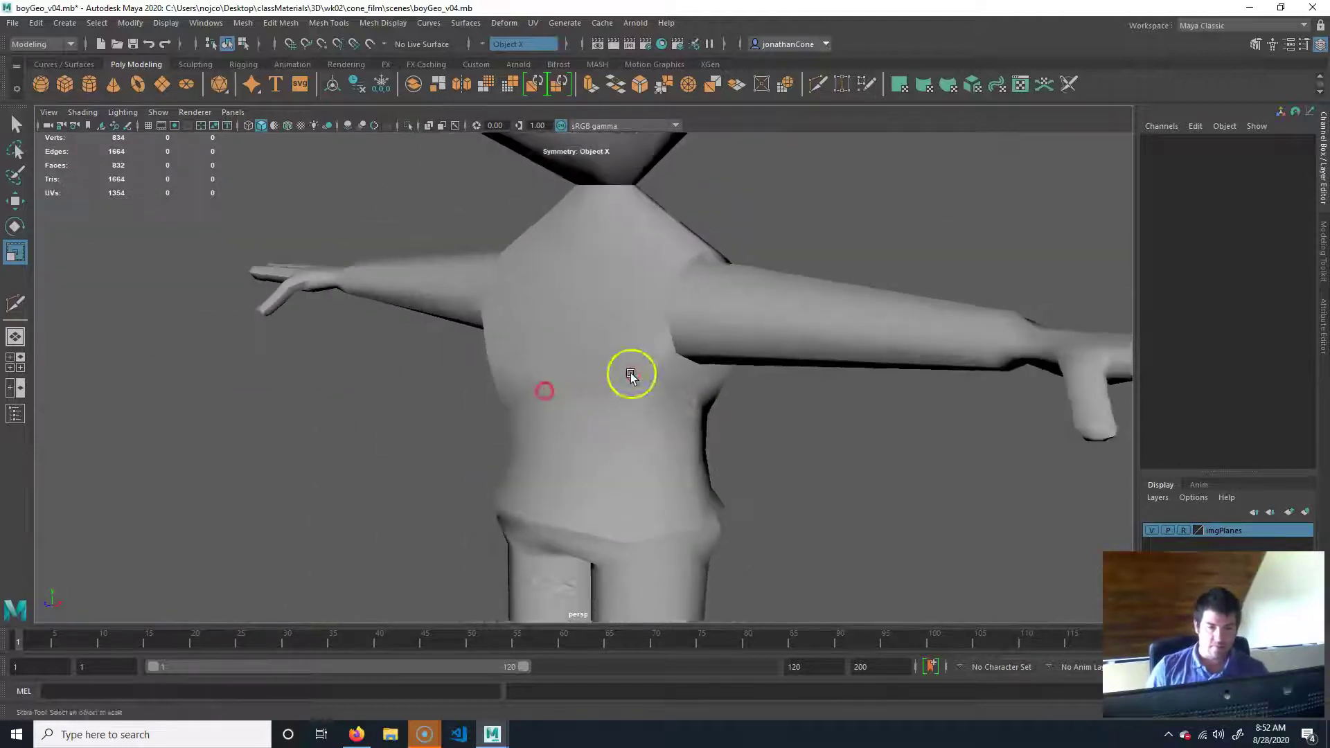
{"action": "left_click_drag", "start_coordinate": [629, 374], "coordinate": [561, 385], "text": "alt"}
{"action": "right_click_drag", "start_coordinate": [651, 416], "coordinate": [599, 440], "text": "alt"}
{"action": "middle_click_drag", "start_coordinate": [641, 506], "coordinate": [602, 510], "text": "alt"}
{"action": "left_click_drag", "start_coordinate": [602, 511], "coordinate": [617, 454], "text": "alt"}
{"action": "middle_click_drag", "start_coordinate": [374, 347], "coordinate": [404, 447], "text": "alt"}
{"action": "right_click_drag", "start_coordinate": [405, 447], "coordinate": [627, 455], "text": "alt"}
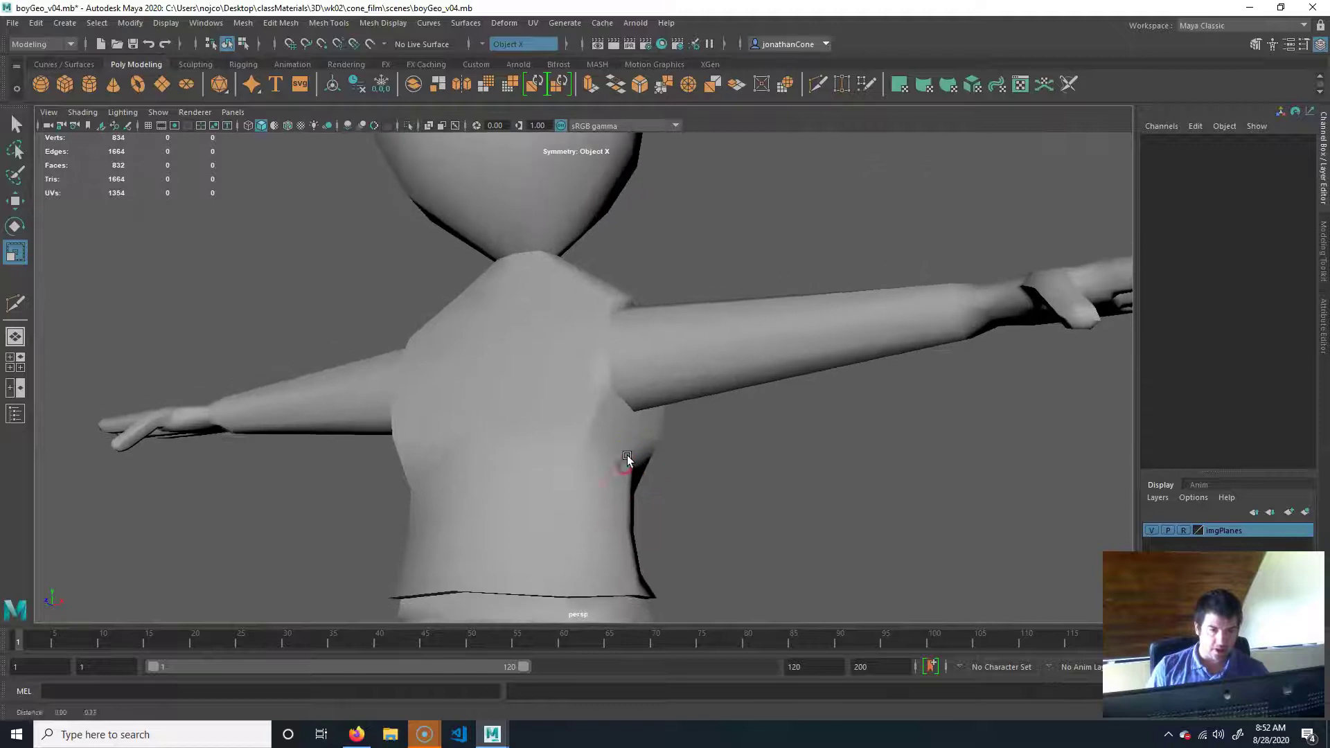
Raise the upper shoulder vertices where the arms meet the torso and shift them toward the neck on both sides
{"action": "left_click", "coordinate": [596, 356]}
{"action": "left_click_drag", "start_coordinate": [440, 425], "coordinate": [505, 448], "text": "alt"}
{"action": "right_click_drag", "start_coordinate": [515, 448], "coordinate": [623, 425], "text": "alt"}
{"action": "left_click_drag", "start_coordinate": [623, 425], "coordinate": [689, 380], "text": "alt"}
{"action": "right_click_drag", "start_coordinate": [689, 380], "coordinate": [617, 475], "text": "alt"}
{"action": "left_click_drag", "start_coordinate": [617, 475], "coordinate": [655, 392], "text": "alt"}
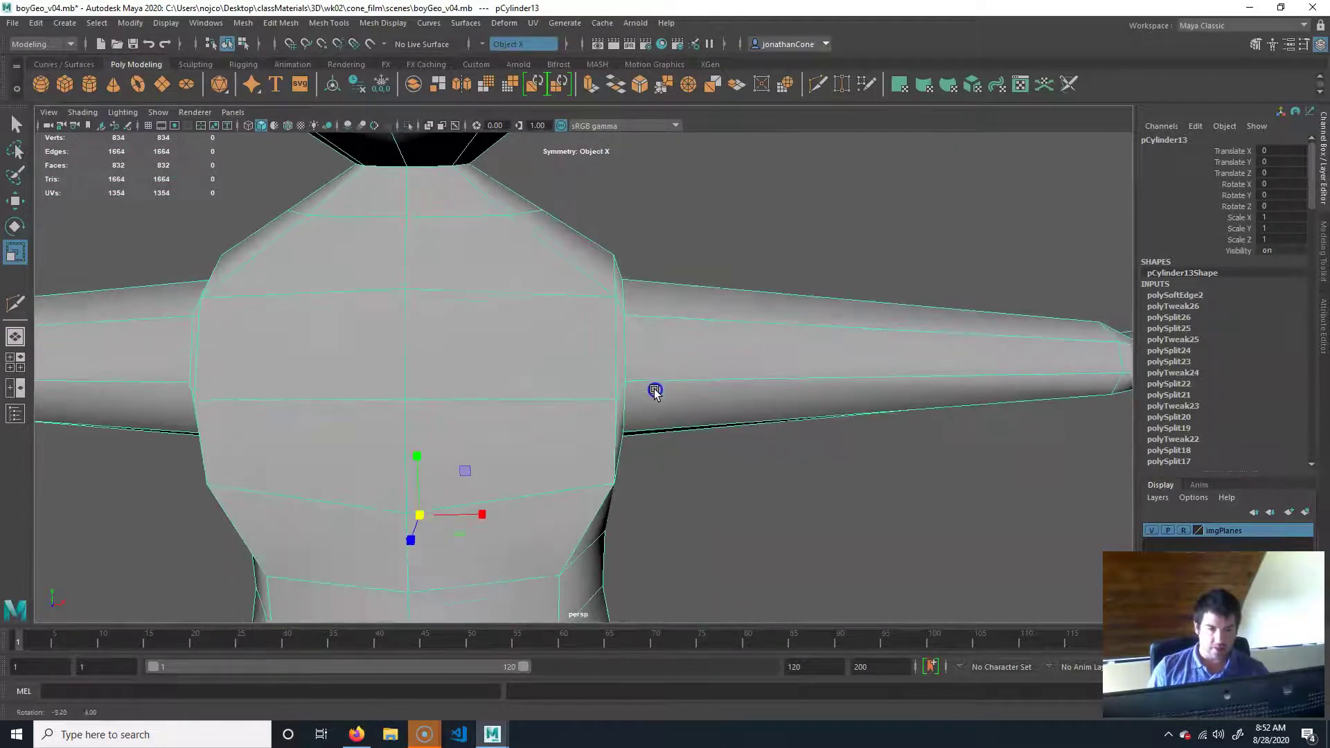
{"action": "mouse_move", "coordinate": [614, 344]}
{"action": "left_mouse_down", "text": "alt"}
{"action": "mouse_move", "coordinate": [656, 358]}
{"action": "mouse_move", "coordinate": [540, 360]}
{"action": "mouse_move", "coordinate": [596, 333]}
{"action": "left_mouse_up", "text": "alt"}
{"action": "right_click", "coordinate": [608, 317]}
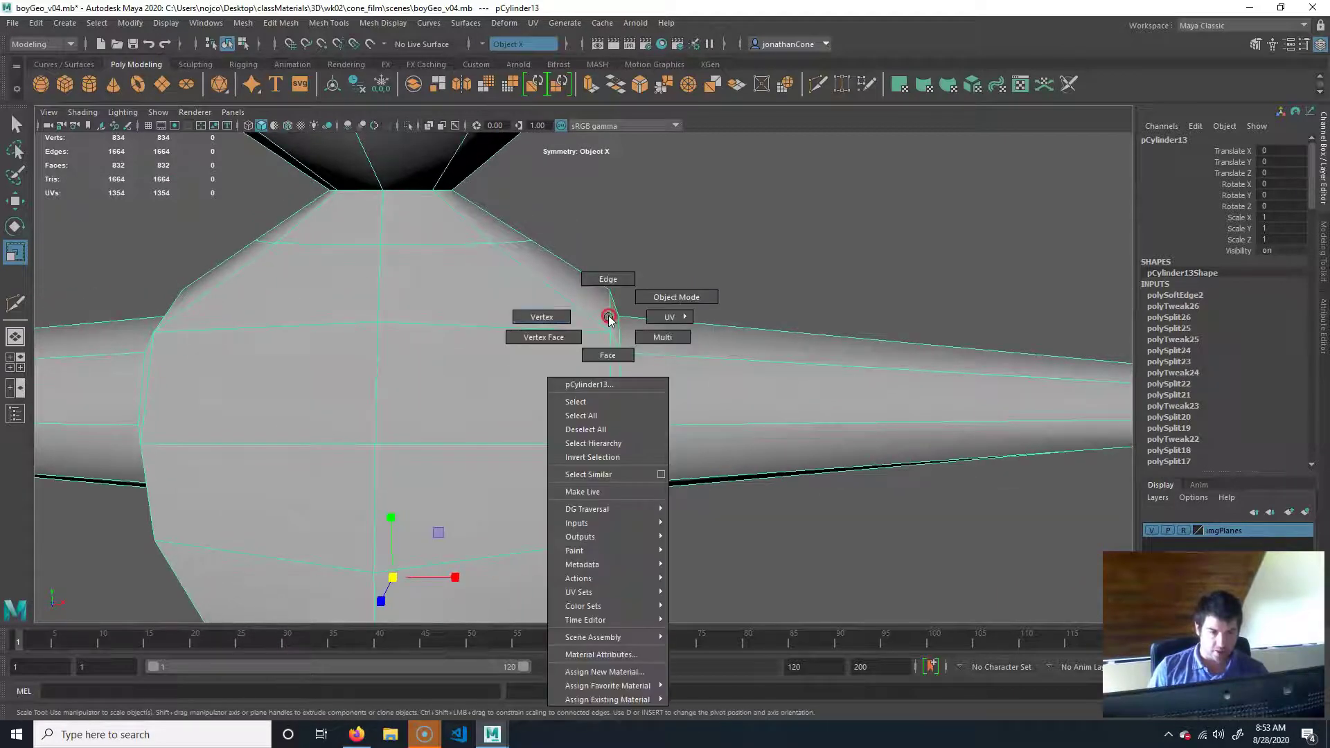
{"action": "left_click", "coordinate": [546, 317]}
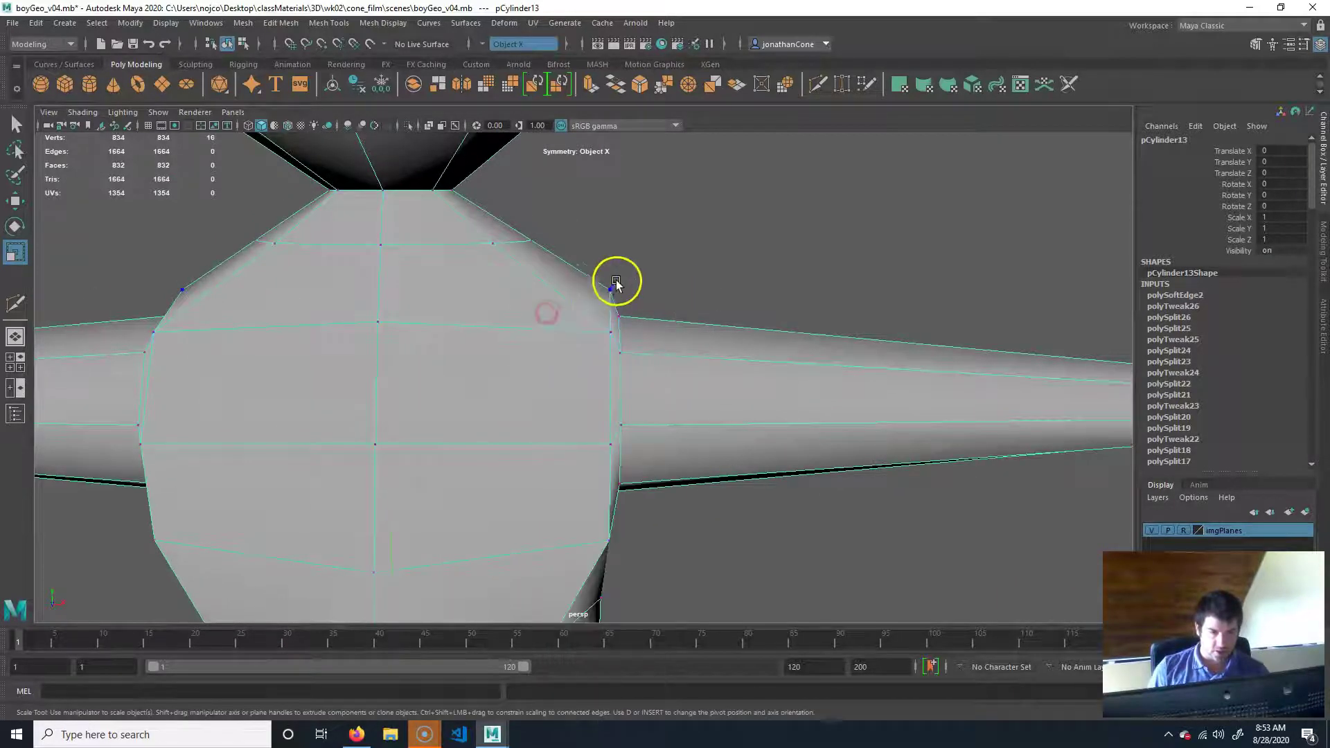
{"action": "left_click", "coordinate": [611, 285]}
{"action": "left_click", "coordinate": [607, 330], "text": "shift"}
{"action": "left_click_drag", "start_coordinate": [846, 353], "coordinate": [570, 383], "text": "alt"}
{"action": "left_click_drag", "start_coordinate": [553, 537], "coordinate": [793, 495], "text": "alt"}
{"action": "key", "text": "w"}
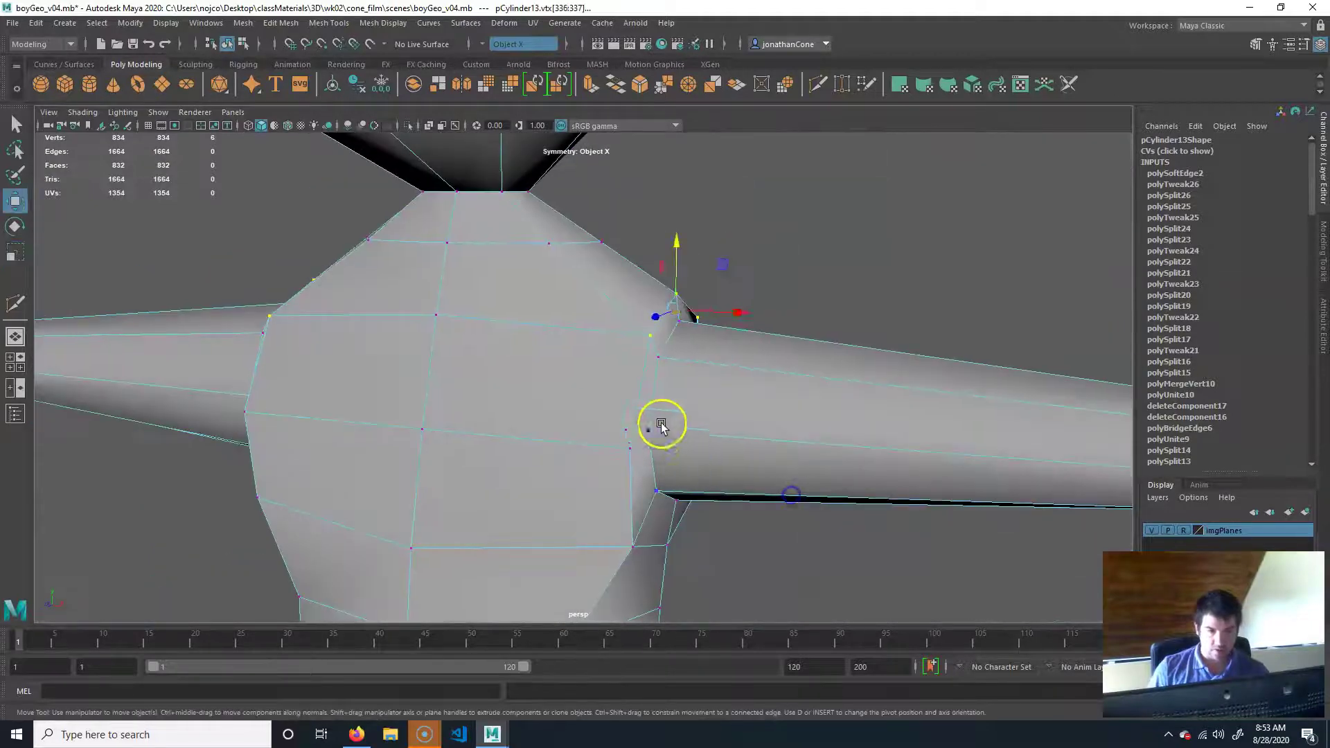
{"action": "left_click_drag", "start_coordinate": [658, 424], "coordinate": [681, 423], "text": "alt"}
{"action": "left_click_drag", "start_coordinate": [646, 244], "coordinate": [644, 226]}
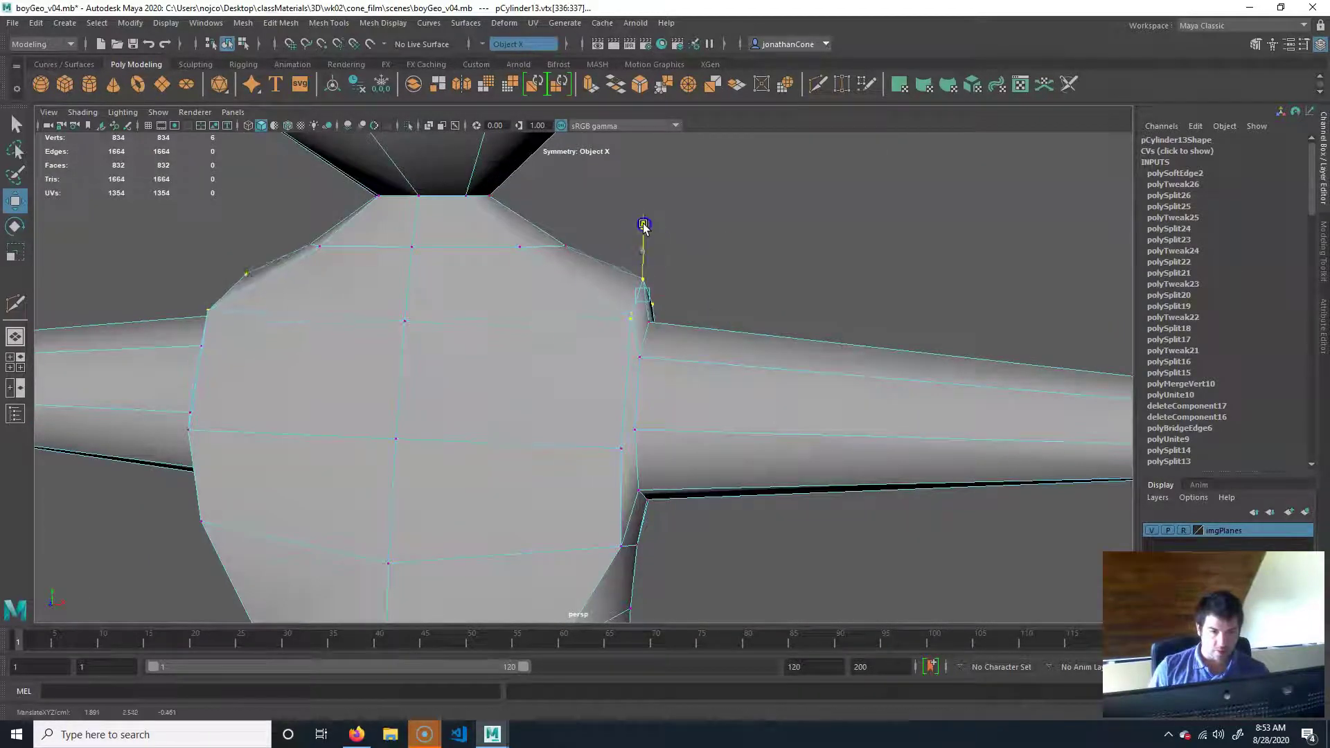
{"action": "left_click_drag", "start_coordinate": [712, 291], "coordinate": [676, 288]}
Try to shift the pair of torso vertices beside the armpit sideways, and undo the move
{"action": "left_click_drag", "start_coordinate": [727, 424], "coordinate": [685, 437], "text": "alt"}
{"action": "left_click", "coordinate": [641, 442]}
{"action": "left_click_drag", "start_coordinate": [897, 469], "coordinate": [726, 456], "text": "alt"}
{"action": "left_click", "coordinate": [669, 600], "text": "shift"}
{"action": "scroll", "coordinate": [534, 516], "scroll_direction": "down", "scroll_amount": 4}
{"action": "left_click_drag", "start_coordinate": [554, 485], "coordinate": [561, 311], "text": "alt"}
{"action": "left_click_drag", "start_coordinate": [488, 269], "coordinate": [512, 274]}
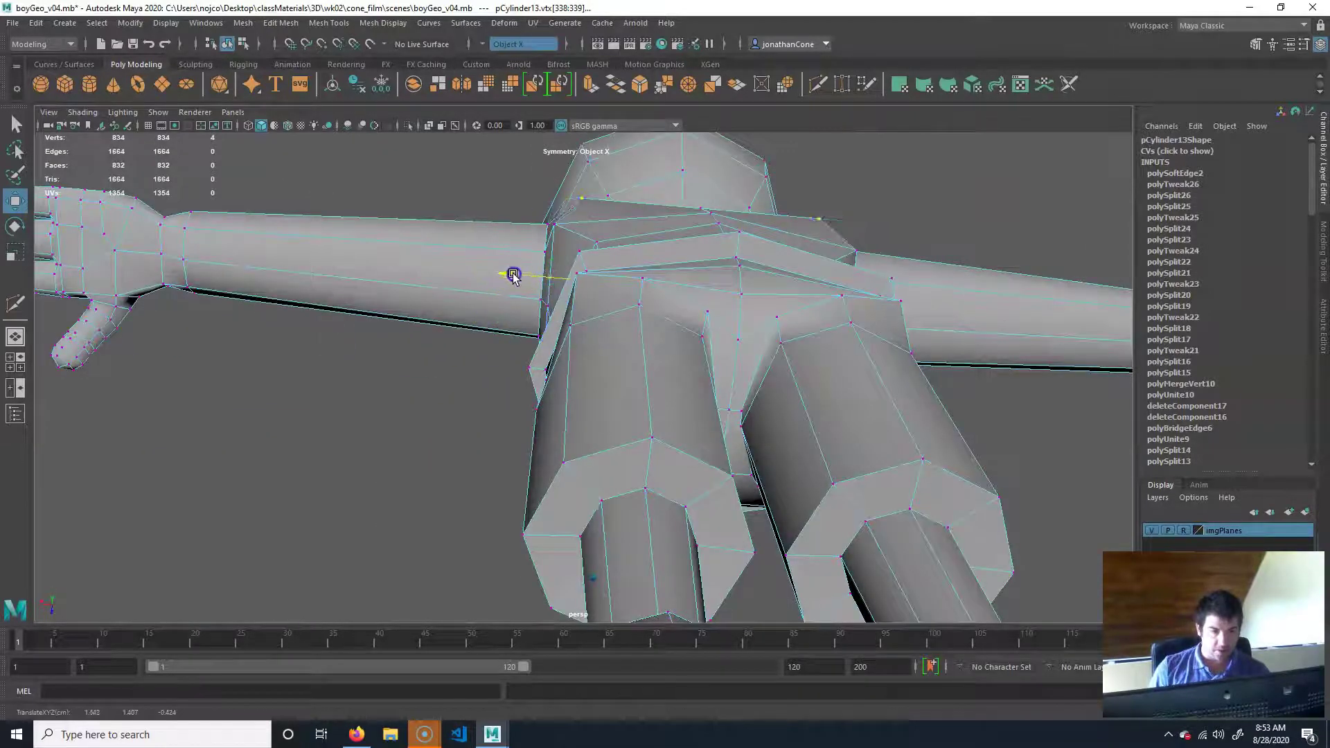
{"action": "key", "text": "ctrl+z"}
Reposition the torso vertices beside the shoulders one at a time to round the front and back of the shoulder area
{"action": "left_click", "coordinate": [561, 221], "text": "shift"}
{"action": "left_click_drag", "start_coordinate": [638, 288], "coordinate": [702, 336], "text": "alt"}
{"action": "left_click", "coordinate": [619, 431]}
{"action": "left_click", "coordinate": [694, 443], "text": "shift"}
{"action": "left_click_drag", "start_coordinate": [694, 443], "coordinate": [669, 426], "text": "alt"}
{"action": "left_click_drag", "start_coordinate": [828, 499], "coordinate": [671, 283], "text": "alt"}
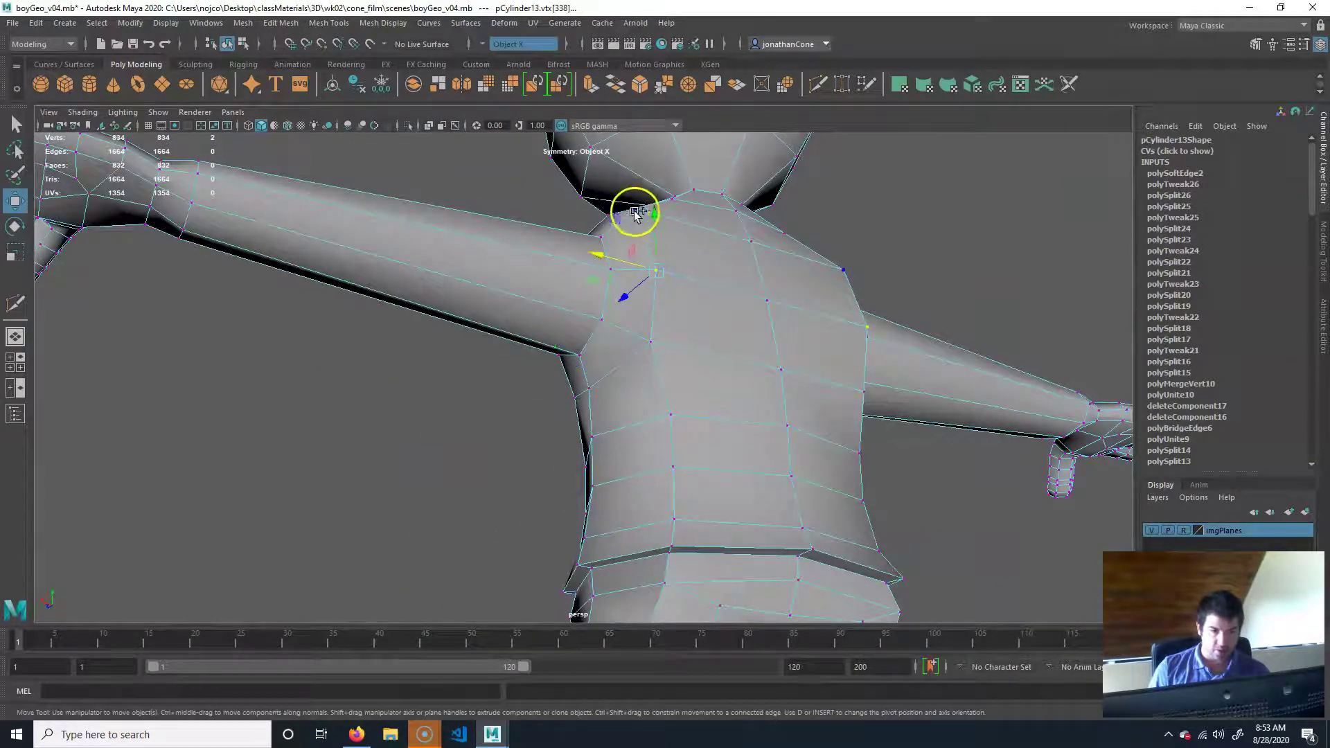
{"action": "left_click_drag", "start_coordinate": [718, 357], "coordinate": [657, 353], "text": "alt"}
{"action": "left_click", "coordinate": [607, 399]}
{"action": "left_click_drag", "start_coordinate": [653, 410], "coordinate": [643, 344], "text": "alt"}
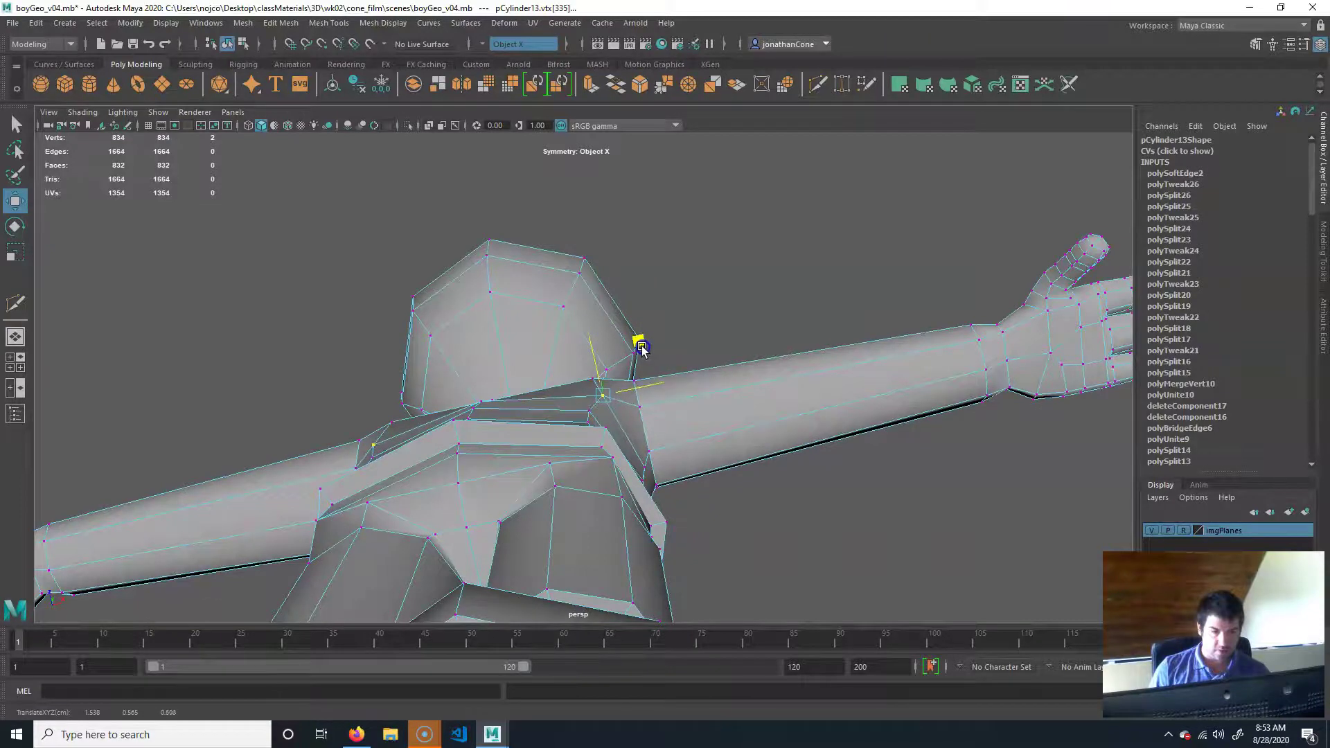
{"action": "left_click_drag", "start_coordinate": [746, 356], "coordinate": [630, 271], "text": "alt"}
{"action": "middle_click_drag", "start_coordinate": [557, 237], "coordinate": [583, 227]}
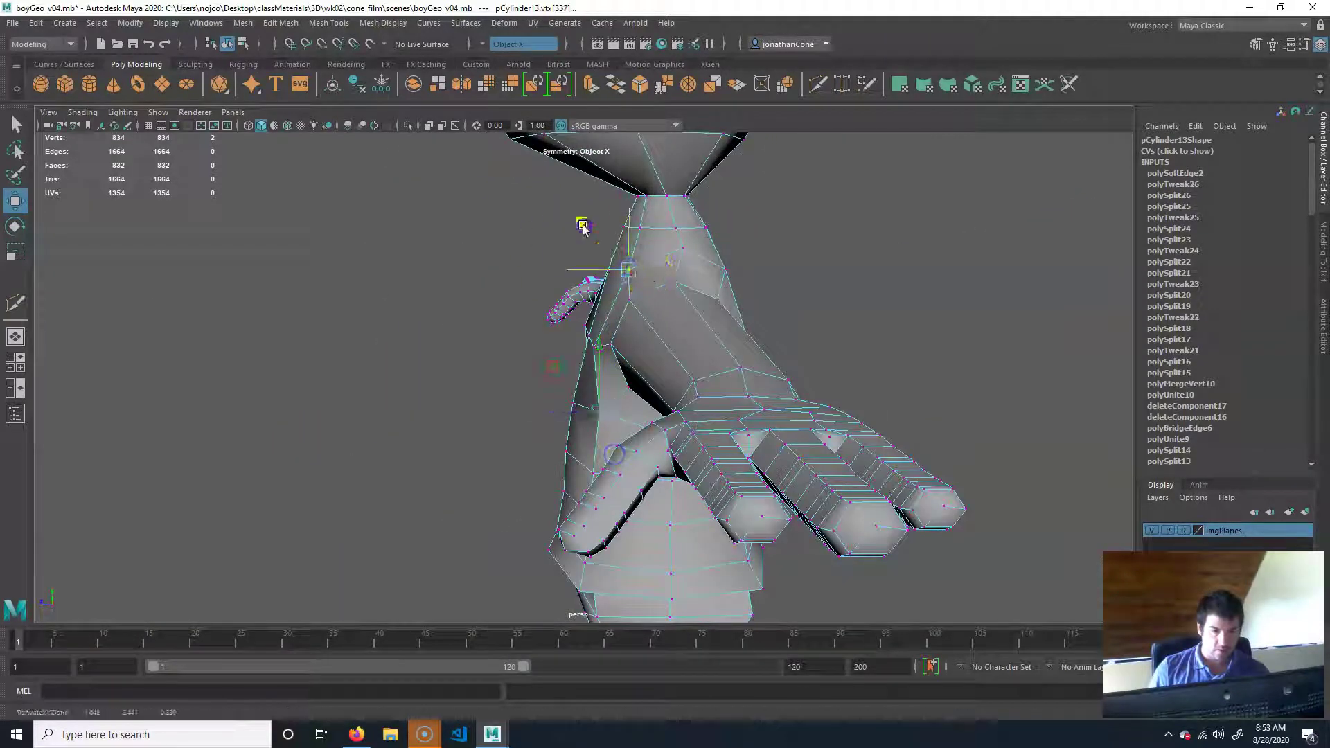
{"action": "left_click_drag", "start_coordinate": [579, 225], "coordinate": [772, 410], "text": "alt"}
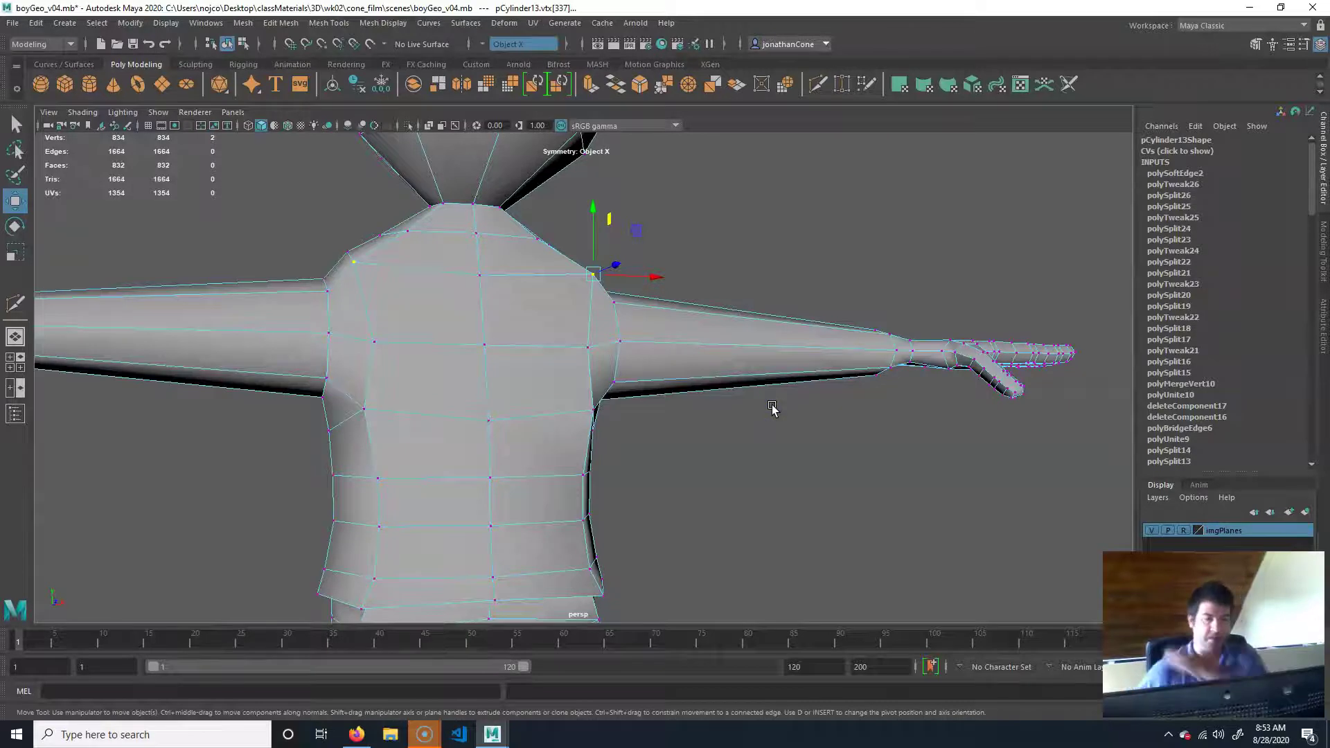
Try to raise the edge loops around the arms where they join the shoulders, and undo the move
{"action": "left_click_drag", "start_coordinate": [870, 300], "coordinate": [582, 388], "text": "alt"}
{"action": "left_click_drag", "start_coordinate": [638, 424], "coordinate": [795, 469], "text": "alt"}
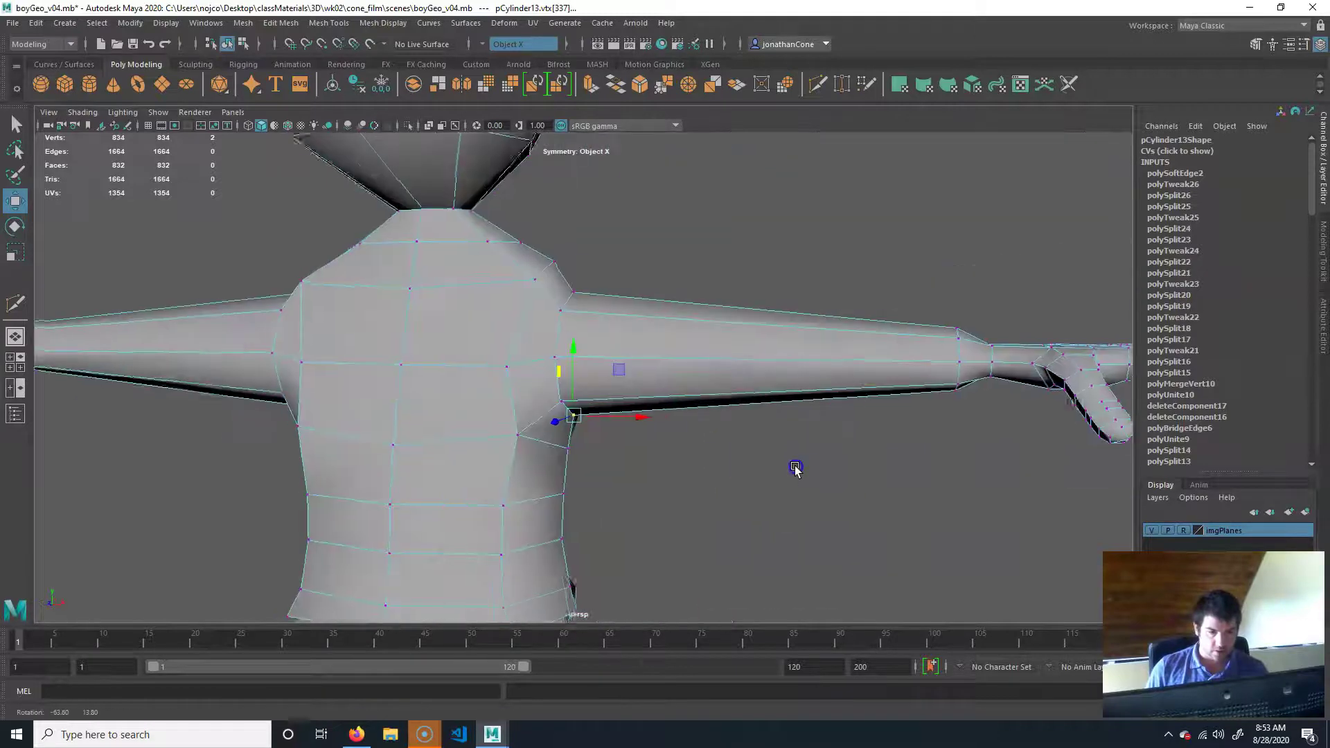
{"action": "left_click", "coordinate": [591, 380]}
{"action": "scroll", "coordinate": [588, 380], "scroll_direction": "down", "scroll_amount": 5}
{"action": "left_click_drag", "start_coordinate": [457, 366], "coordinate": [540, 386], "text": "alt"}
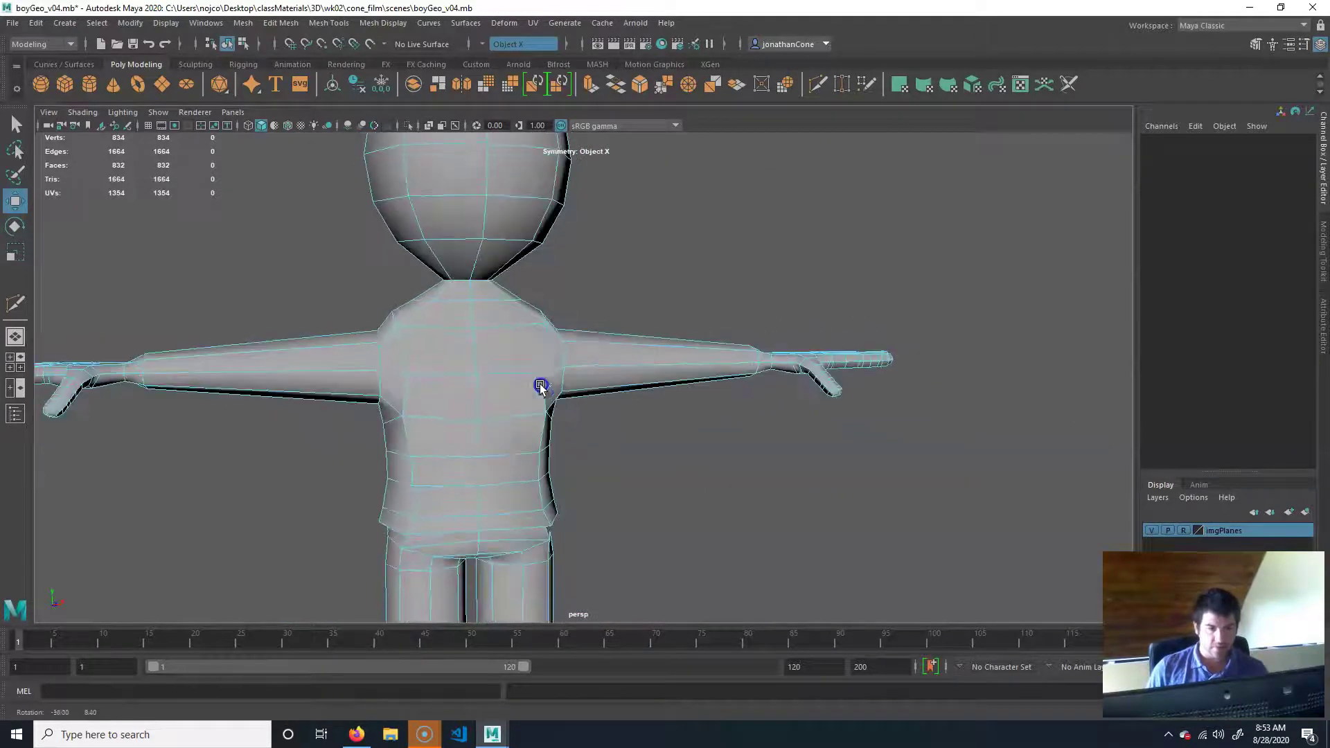
{"action": "left_click", "coordinate": [585, 385]}
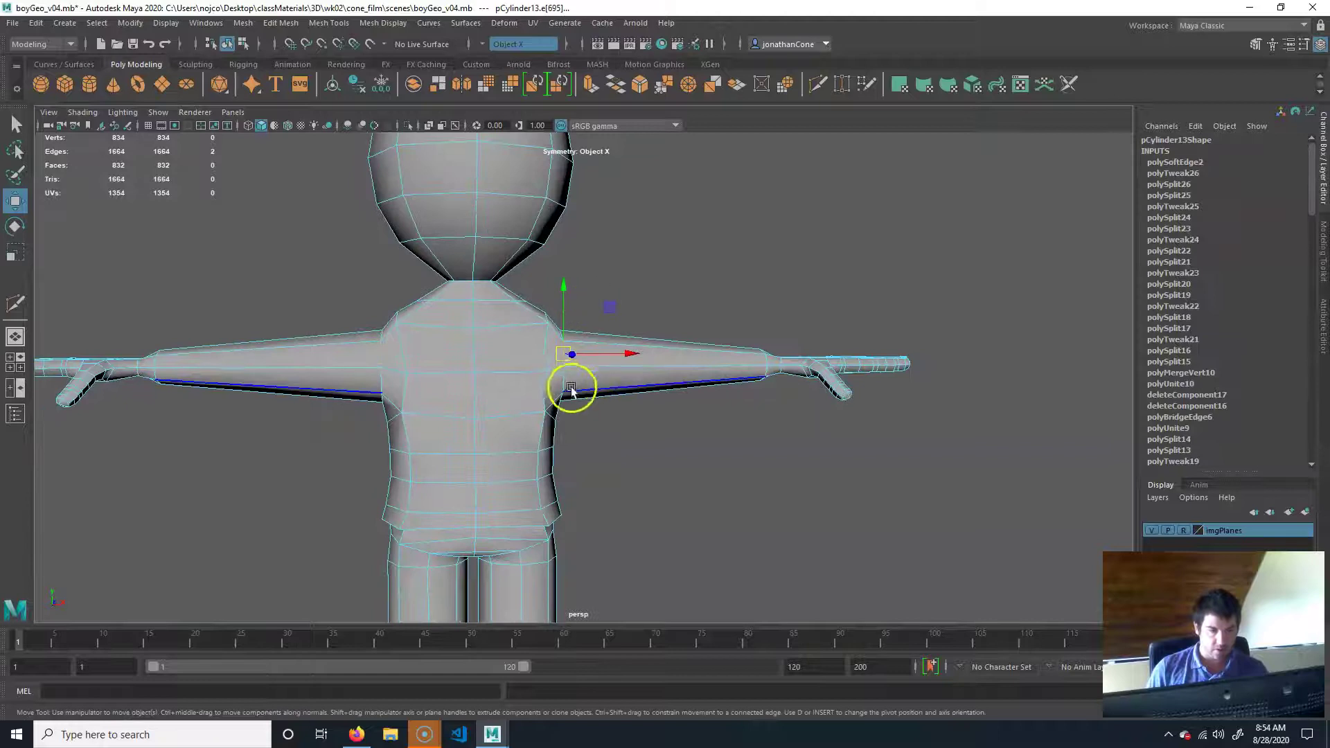
{"action": "left_click_drag", "start_coordinate": [561, 303], "coordinate": [699, 412]}
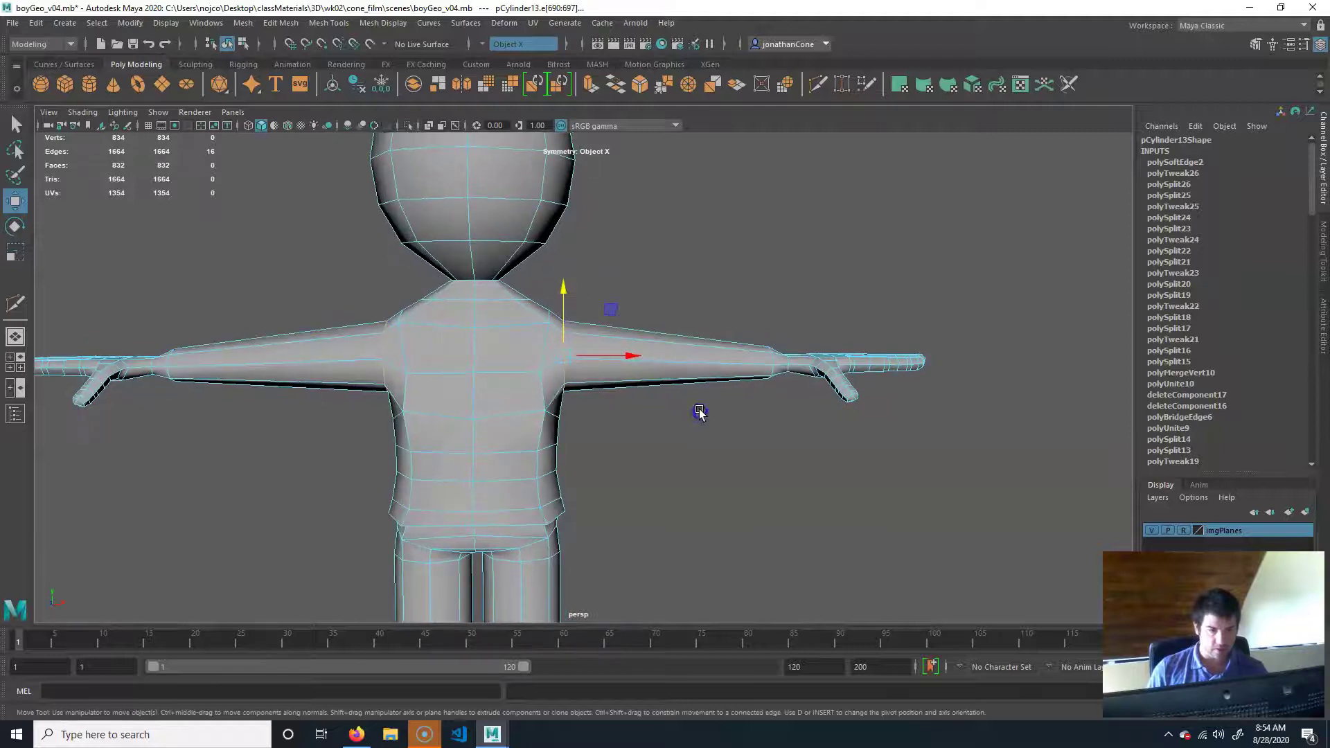
{"action": "key", "text": "ctrl+z"}
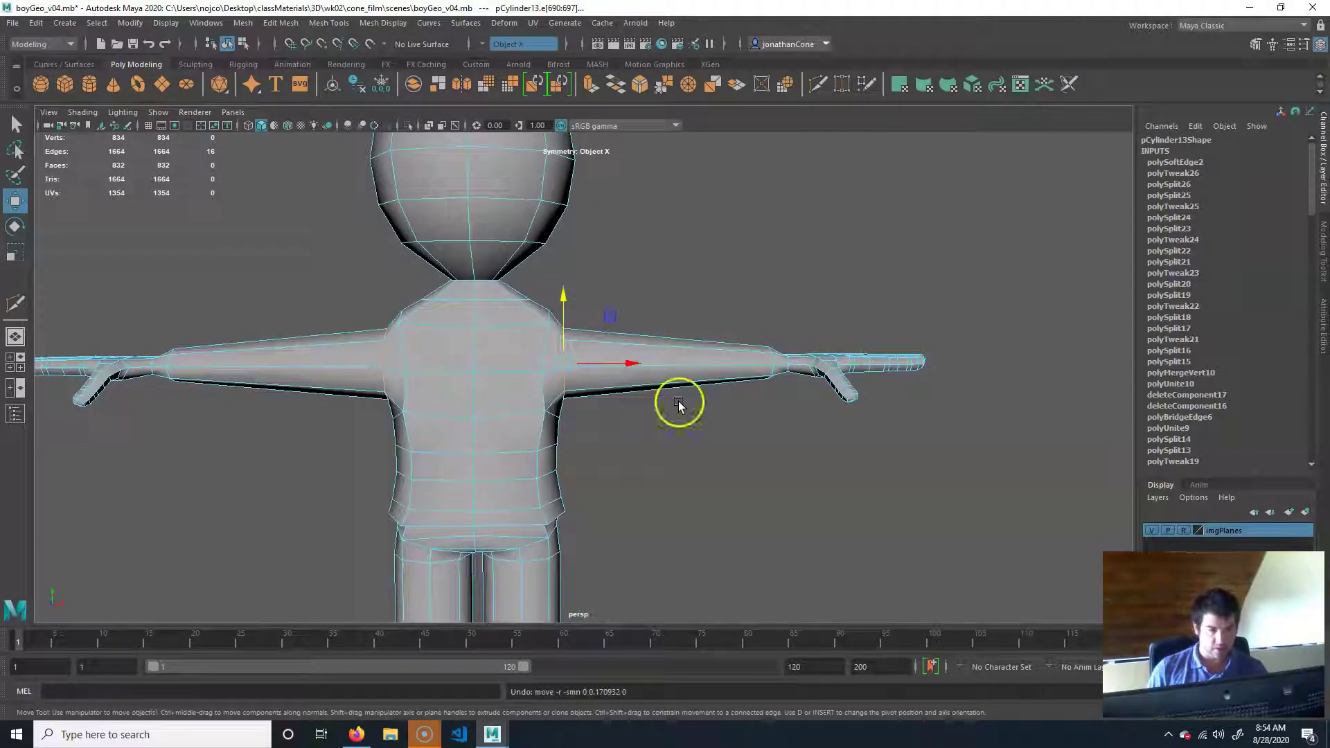
Select the arm vertices, grow the selection, raise both arms slightly at the shoulders, and return to object mode
{"action": "right_click", "coordinate": [600, 351]}
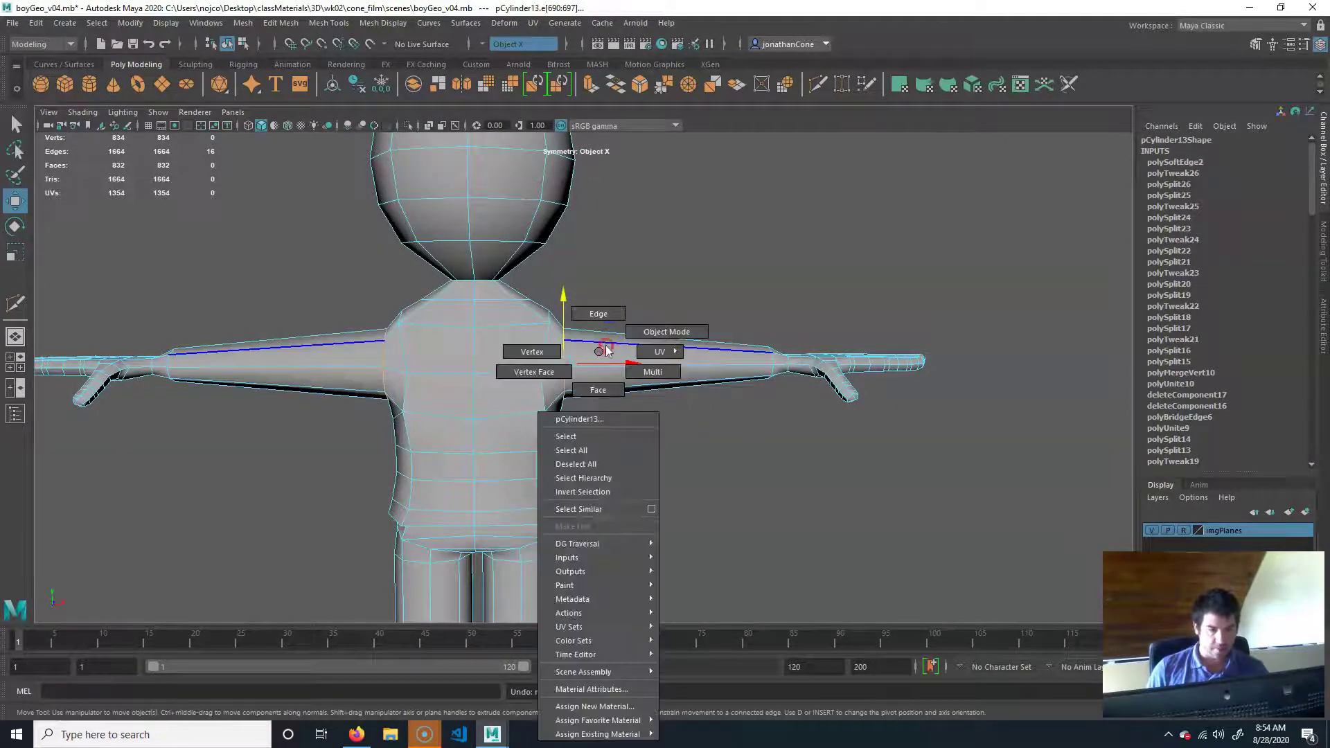
{"action": "left_click", "coordinate": [563, 340]}
{"action": "left_click_drag", "start_coordinate": [986, 273], "coordinate": [711, 478]}
{"action": "key", "text": "shift+period"}
{"action": "left_click_drag", "start_coordinate": [746, 296], "coordinate": [748, 288]}
{"action": "mouse_move", "coordinate": [604, 460]}
{"action": "left_mouse_down", "text": "alt"}
{"action": "mouse_move", "coordinate": [478, 455]}
{"action": "mouse_move", "coordinate": [579, 454]}
{"action": "left_mouse_up", "text": "alt"}
{"action": "right_click_drag", "start_coordinate": [581, 436], "coordinate": [603, 356]}
Insert two closely spaced edge loops around each upper arm with Multi-Cut to mark the end of the sleeve
{"action": "right_click_drag", "start_coordinate": [530, 438], "coordinate": [615, 431], "text": "alt"}
{"action": "middle_click_drag", "start_coordinate": [643, 449], "coordinate": [711, 478], "text": "alt"}
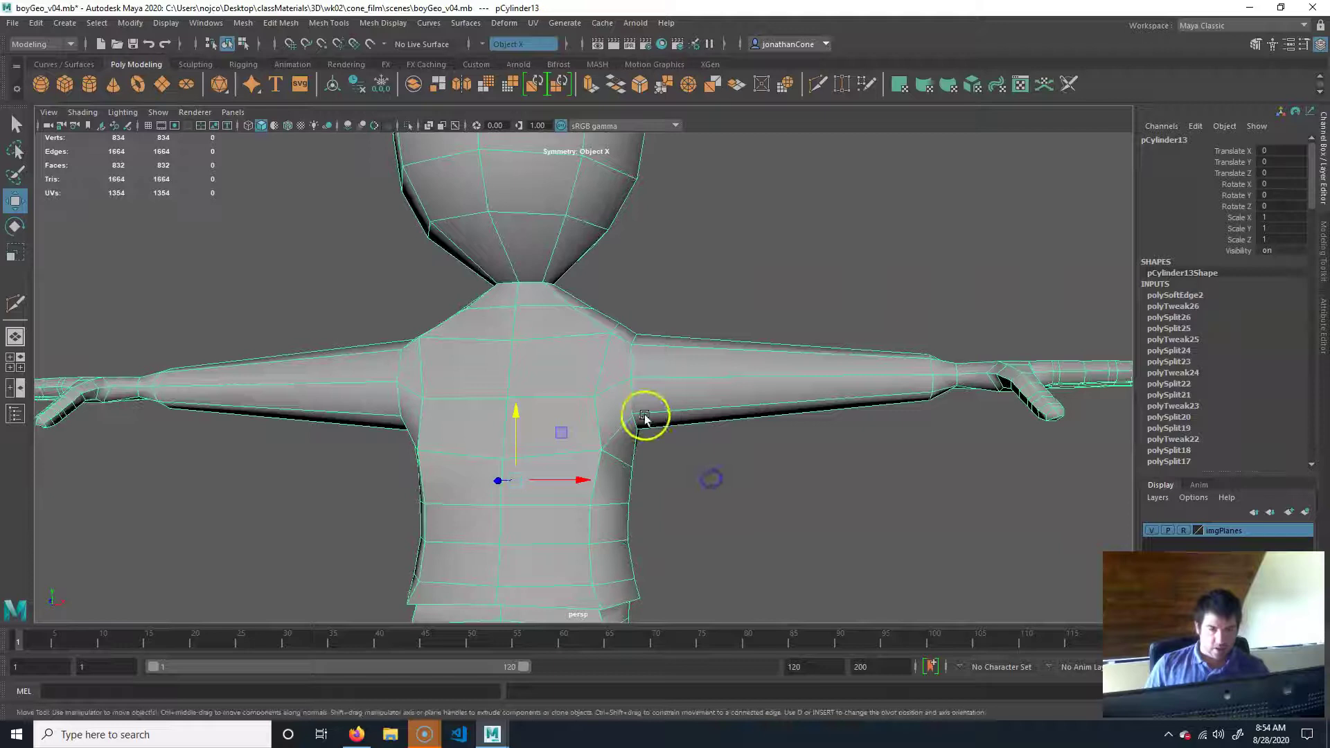
{"action": "middle_click_drag", "start_coordinate": [696, 389], "coordinate": [664, 426], "text": "alt"}
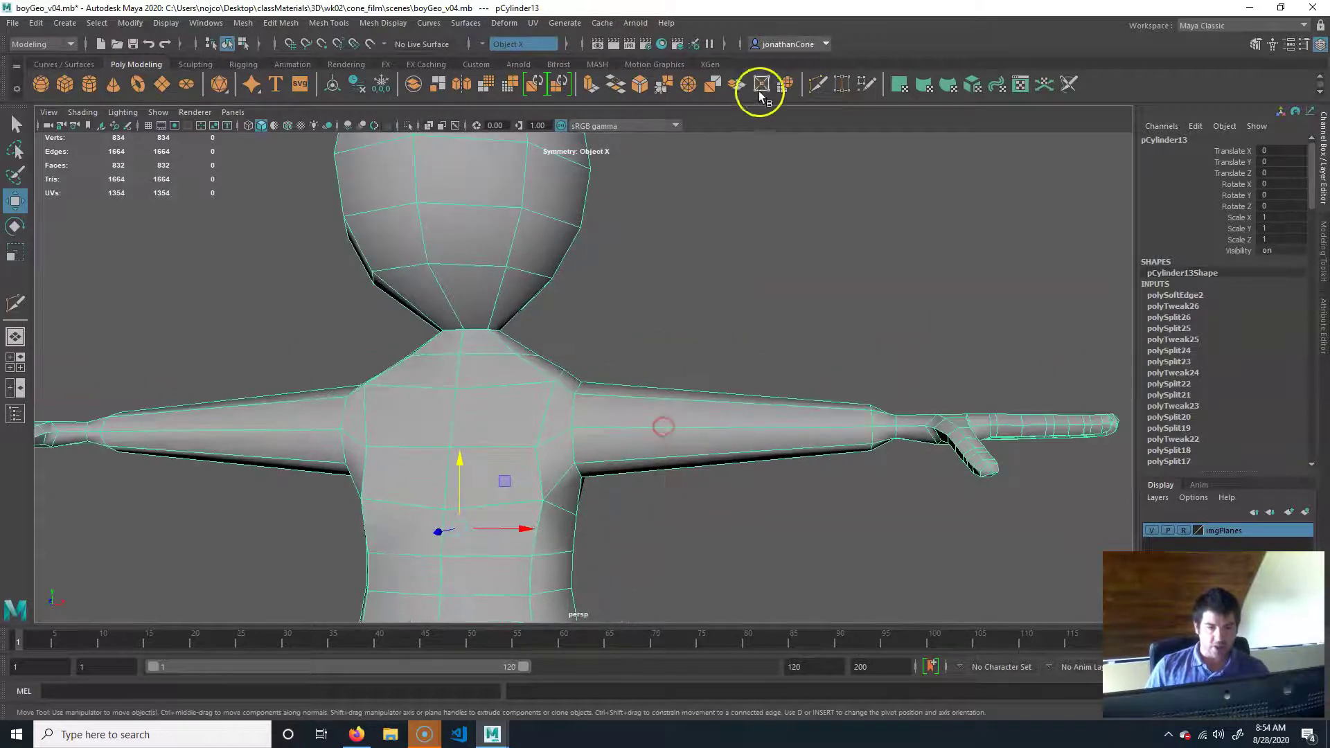
{"action": "left_click", "coordinate": [818, 85]}
{"action": "left_click", "coordinate": [669, 404]}
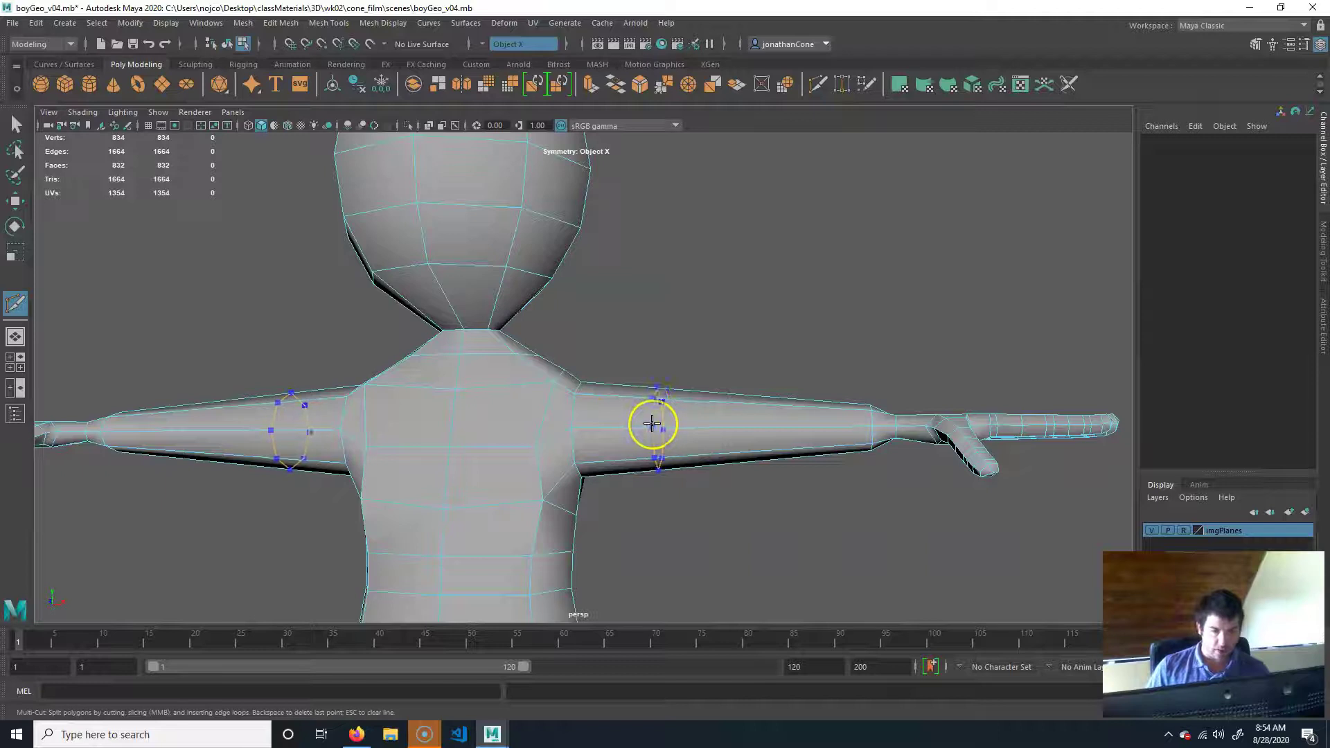
{"action": "left_click", "coordinate": [652, 424], "text": "ctrl"}
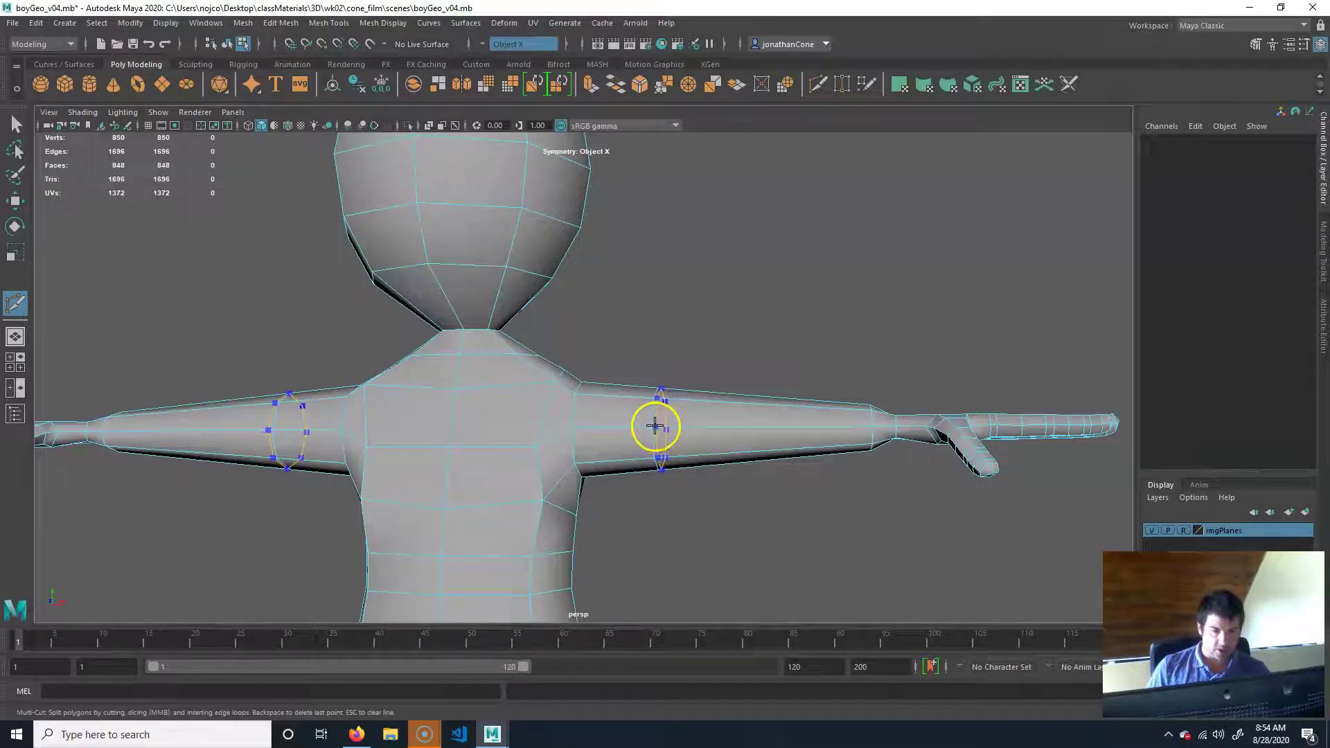
{"action": "right_click_drag", "start_coordinate": [651, 436], "coordinate": [766, 425], "text": "alt"}
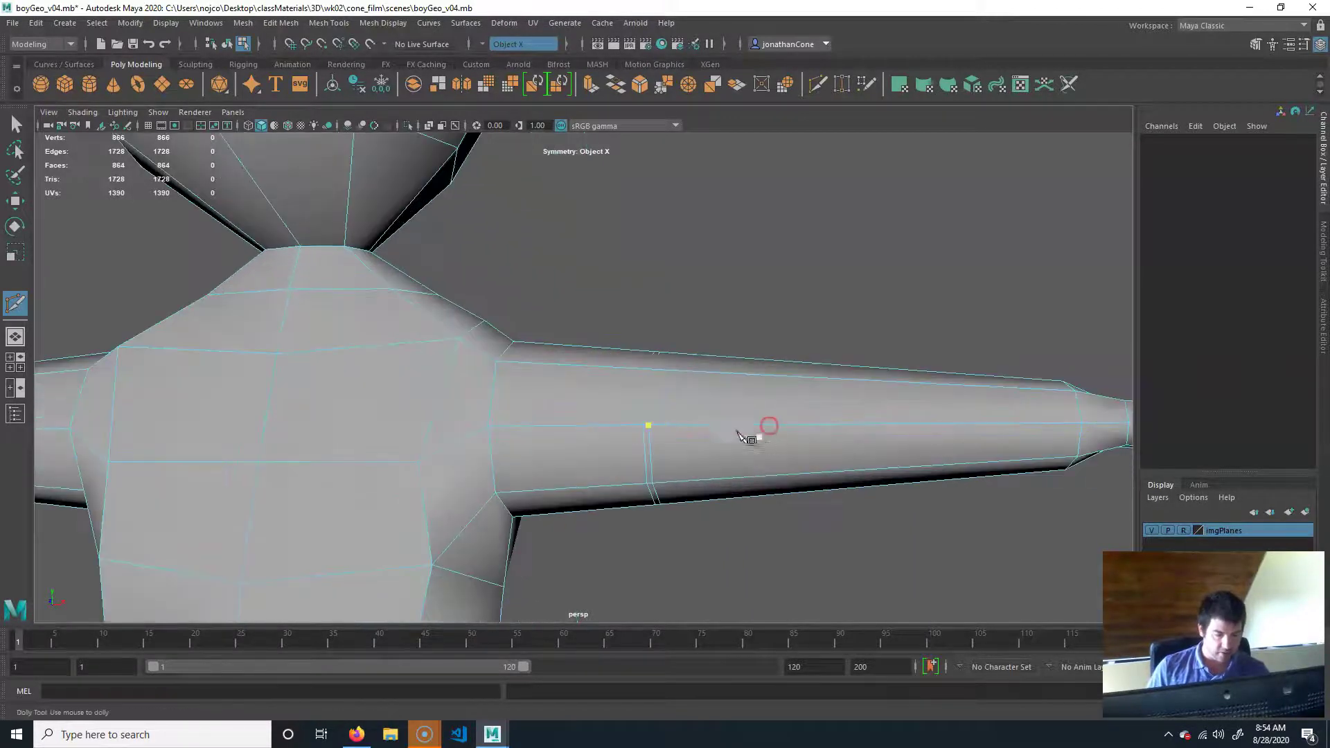
Select one of the new sleeve-end edge loops and nudge it slightly along the arm
{"action": "key", "text": "q"}
{"action": "double_click", "coordinate": [649, 409]}
{"action": "mouse_move", "coordinate": [649, 409]}
{"action": "left_mouse_down", "text": "alt"}
{"action": "mouse_move", "coordinate": [668, 466]}
{"action": "mouse_move", "coordinate": [634, 407]}
{"action": "left_mouse_up", "text": "alt"}
{"action": "key", "text": "r"}
{"action": "key", "text": "w"}
{"action": "left_click_drag", "start_coordinate": [730, 412], "coordinate": [728, 412]}
Scale the selected sleeve-end loop down to make a step between the sleeve opening and the thinner forearm
{"action": "left_click_drag", "start_coordinate": [949, 430], "coordinate": [658, 438], "text": "alt"}
{"action": "right_click_drag", "start_coordinate": [658, 438], "coordinate": [548, 440], "text": "alt"}
{"action": "left_click_drag", "start_coordinate": [629, 468], "coordinate": [772, 470], "text": "alt"}
{"action": "key", "text": "r"}
{"action": "left_click_drag", "start_coordinate": [660, 344], "coordinate": [662, 352]}
{"action": "left_click_drag", "start_coordinate": [745, 410], "coordinate": [619, 425], "text": "alt"}
{"action": "middle_click_drag", "start_coordinate": [736, 443], "coordinate": [626, 446], "text": "alt"}
{"action": "left_click_drag", "start_coordinate": [626, 445], "coordinate": [627, 489], "text": "alt"}
{"action": "middle_click_drag", "start_coordinate": [626, 488], "coordinate": [643, 461], "text": "alt"}
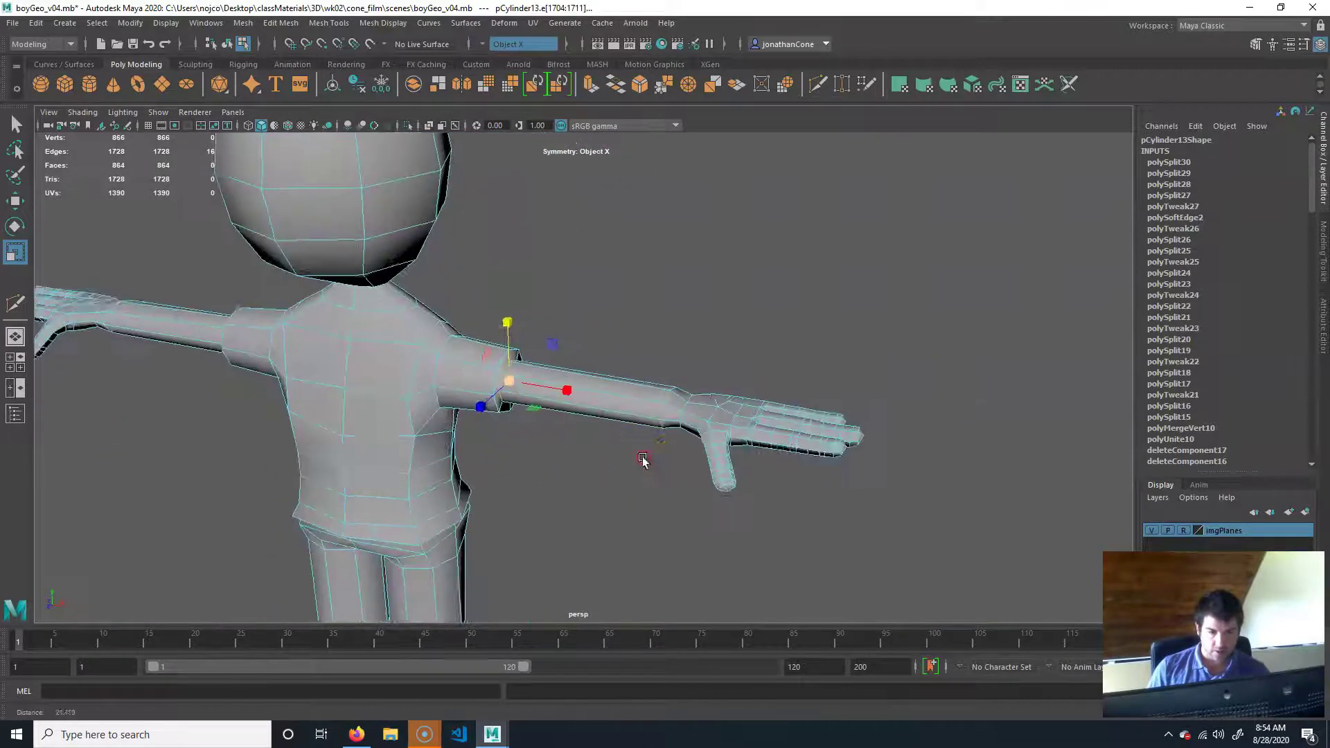
Move individual vertices of the wrist loop vertically to even out the forearm's taper, and return to object mode
{"action": "scroll", "coordinate": [655, 440], "scroll_direction": "up", "scroll_amount": 3}
{"action": "left_click", "coordinate": [716, 412]}
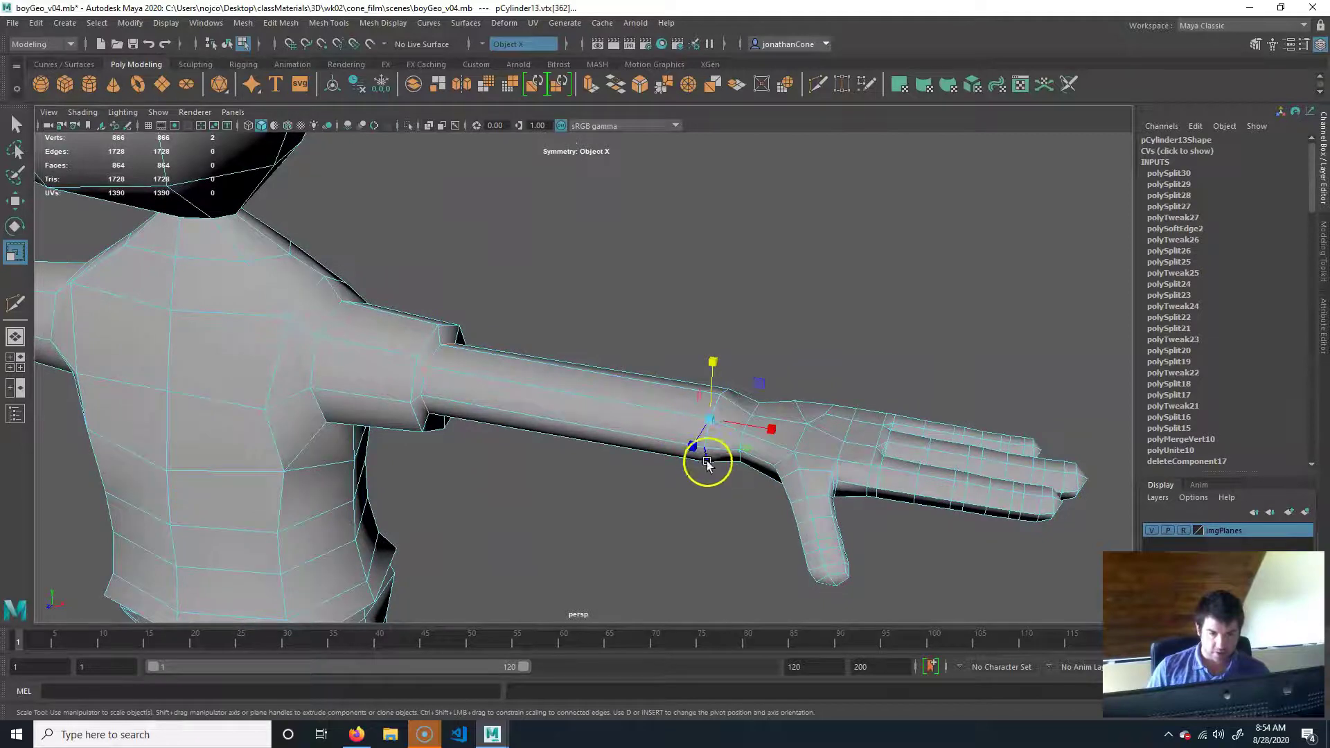
{"action": "double_click", "coordinate": [708, 456]}
{"action": "left_click_drag", "start_coordinate": [824, 431], "coordinate": [736, 508], "text": "alt"}
{"action": "middle_click_drag", "start_coordinate": [669, 541], "coordinate": [686, 464], "text": "alt"}
{"action": "left_click_drag", "start_coordinate": [627, 478], "coordinate": [499, 437], "text": "alt"}
{"action": "right_click_drag", "start_coordinate": [499, 436], "coordinate": [633, 314], "text": "alt"}
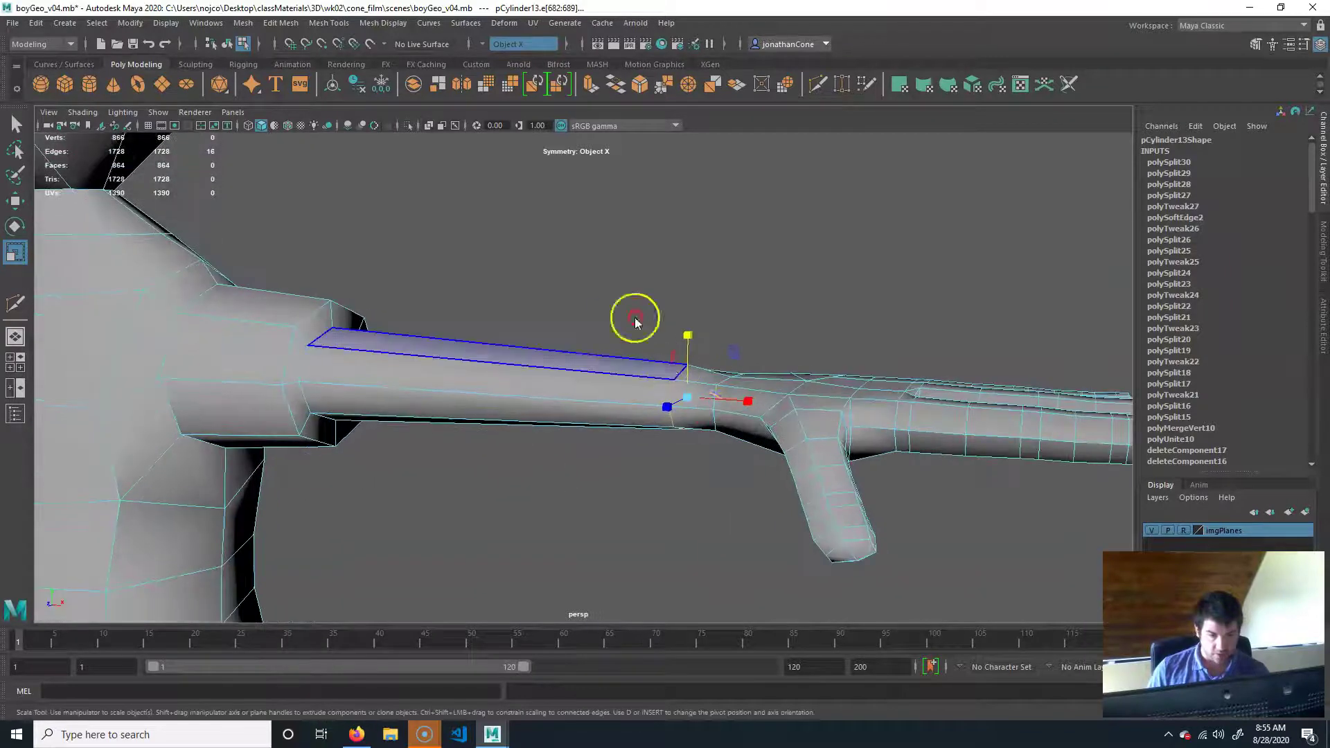
{"action": "key", "text": "F9"}
{"action": "left_click", "coordinate": [692, 366]}
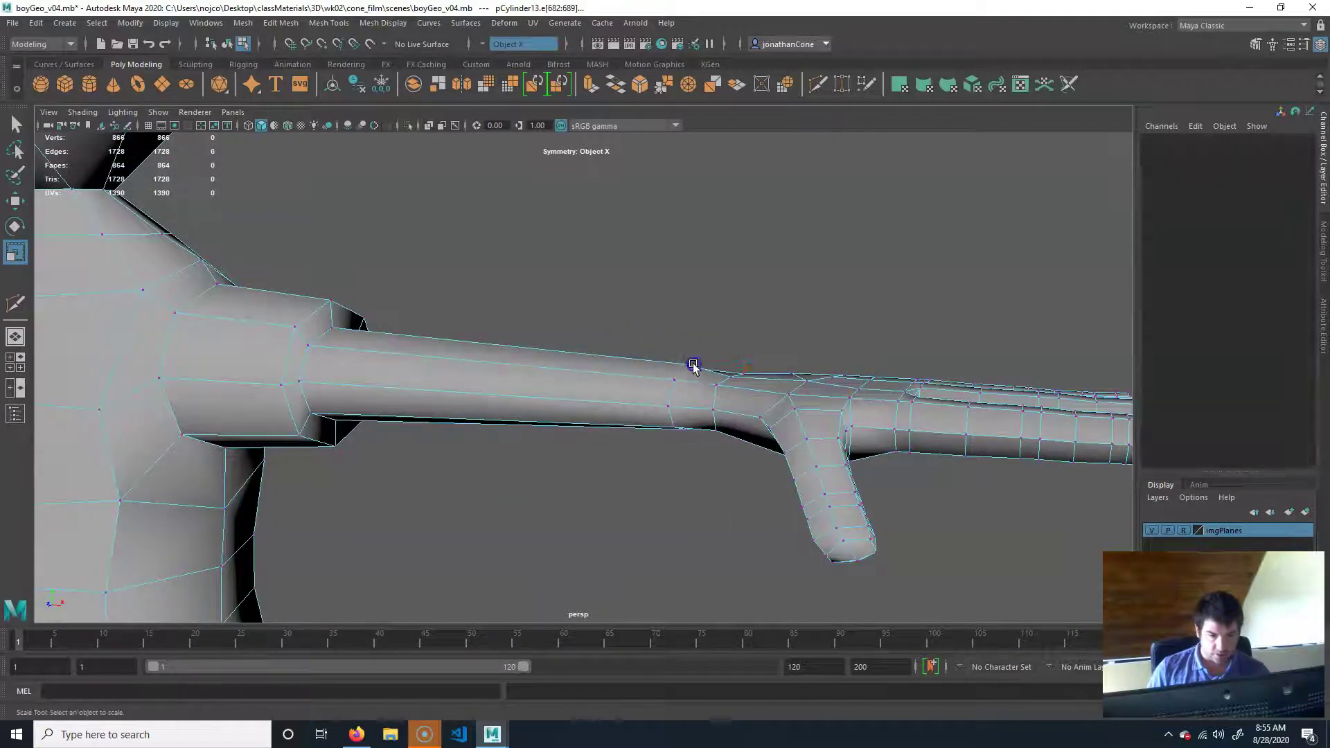
{"action": "key", "text": "w"}
{"action": "left_click_drag", "start_coordinate": [692, 303], "coordinate": [675, 369]}
{"action": "left_click", "coordinate": [684, 454]}
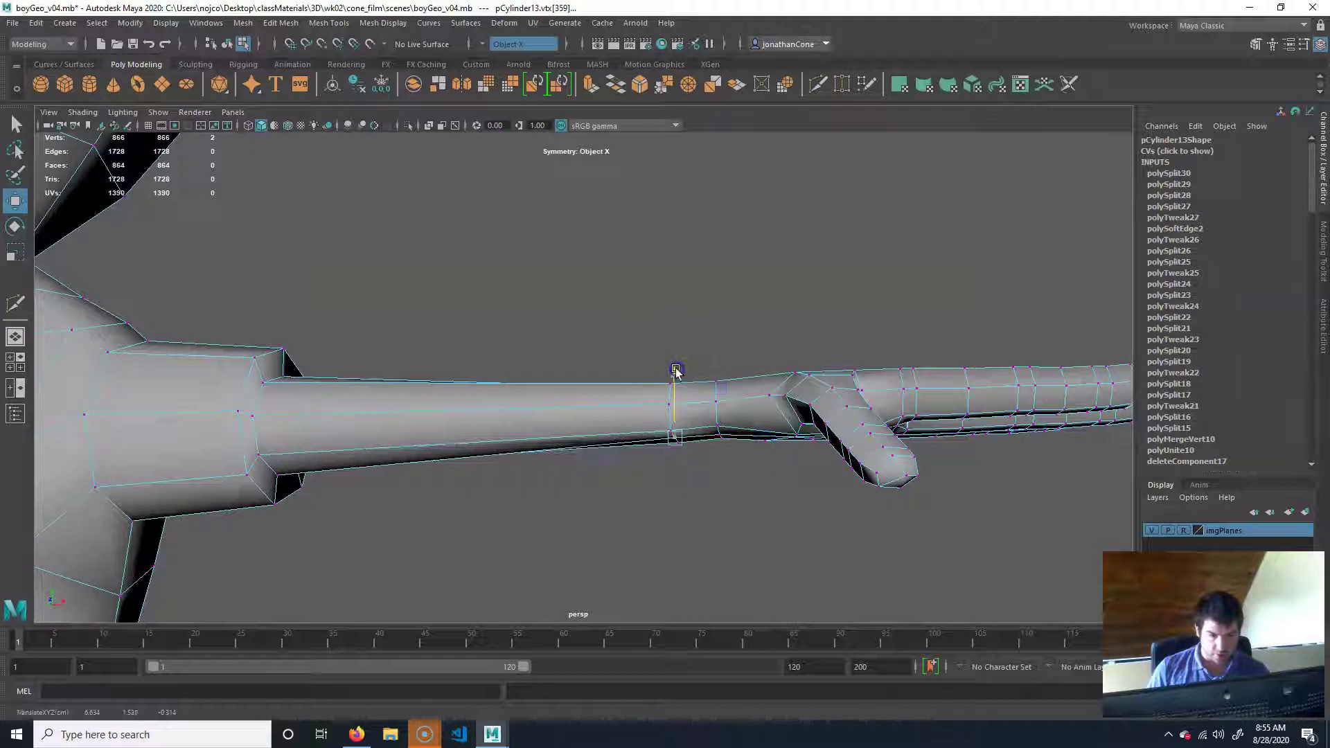
{"action": "left_click_drag", "start_coordinate": [855, 457], "coordinate": [781, 495], "text": "alt"}
{"action": "right_click_drag", "start_coordinate": [770, 460], "coordinate": [862, 342]}
{"action": "left_click", "coordinate": [884, 294]}
Insert an edge loop around the neck just below the head with Multi-Cut
{"action": "right_click_drag", "start_coordinate": [493, 404], "coordinate": [405, 418], "text": "alt"}
{"action": "left_click_drag", "start_coordinate": [418, 420], "coordinate": [568, 413], "text": "alt"}
{"action": "left_click", "coordinate": [696, 443]}
{"action": "right_click_drag", "start_coordinate": [567, 412], "coordinate": [697, 389], "text": "alt"}
{"action": "left_click_drag", "start_coordinate": [697, 389], "coordinate": [589, 319], "text": "alt"}
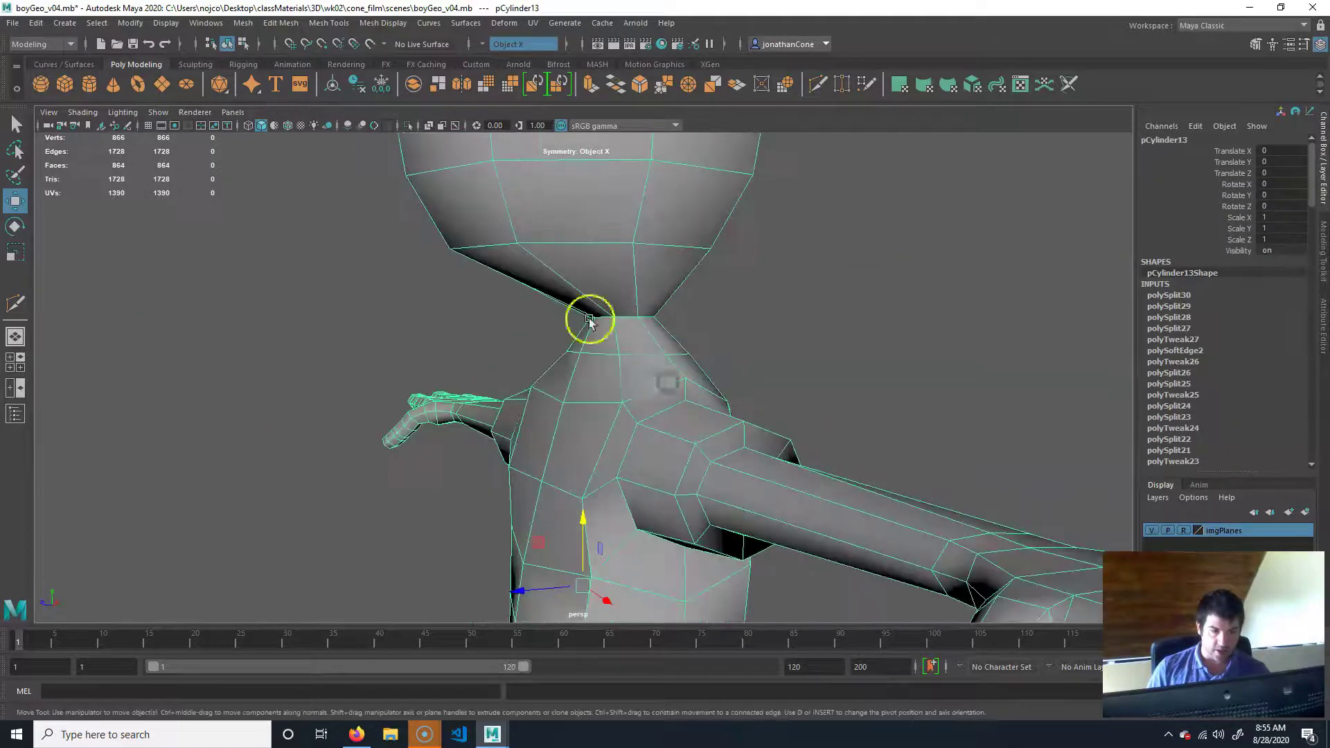
{"action": "left_click_drag", "start_coordinate": [654, 371], "coordinate": [671, 374], "text": "alt"}
{"action": "left_click", "coordinate": [816, 84]}
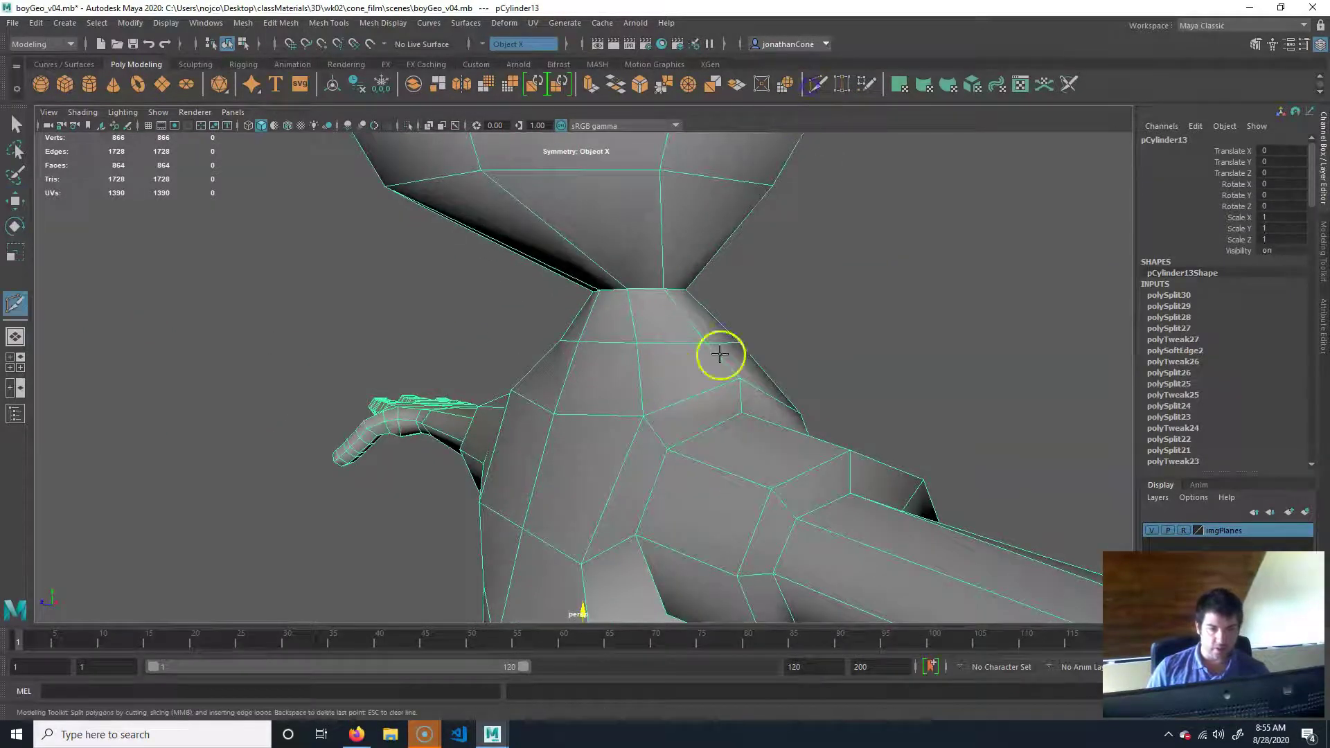
{"action": "left_click", "coordinate": [638, 312]}
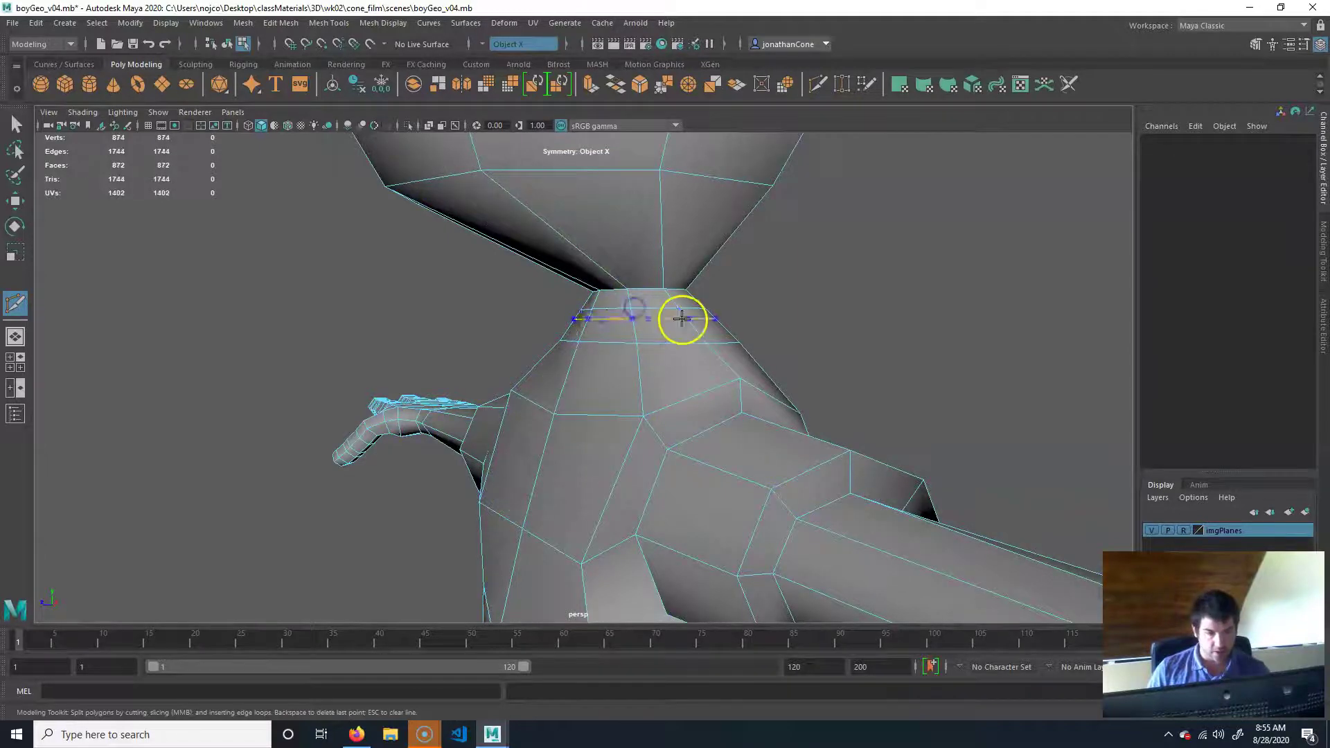
Scale the new neck loop inward and lower it toward the shoulders to form a distinct neck
{"action": "left_click", "coordinate": [630, 309]}
{"action": "key", "text": "w"}
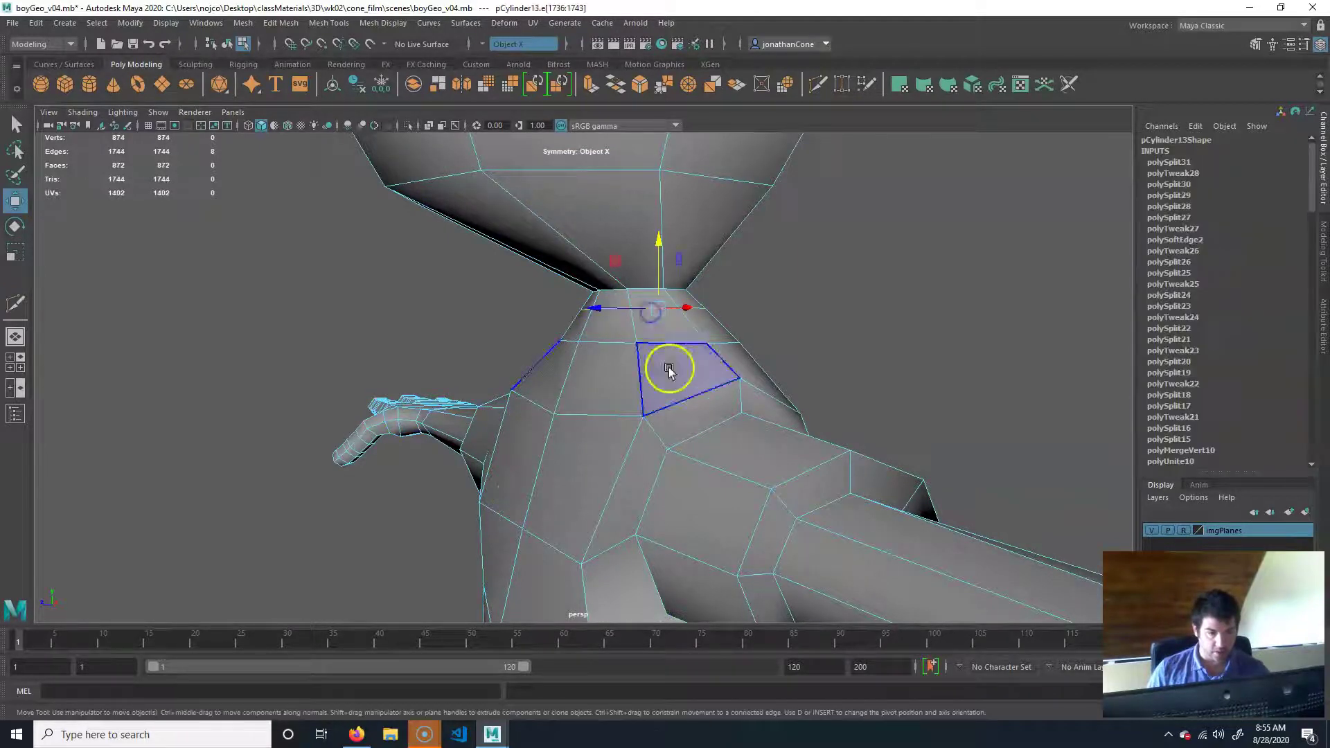
{"action": "key", "text": "r"}
{"action": "left_click", "coordinate": [657, 306]}
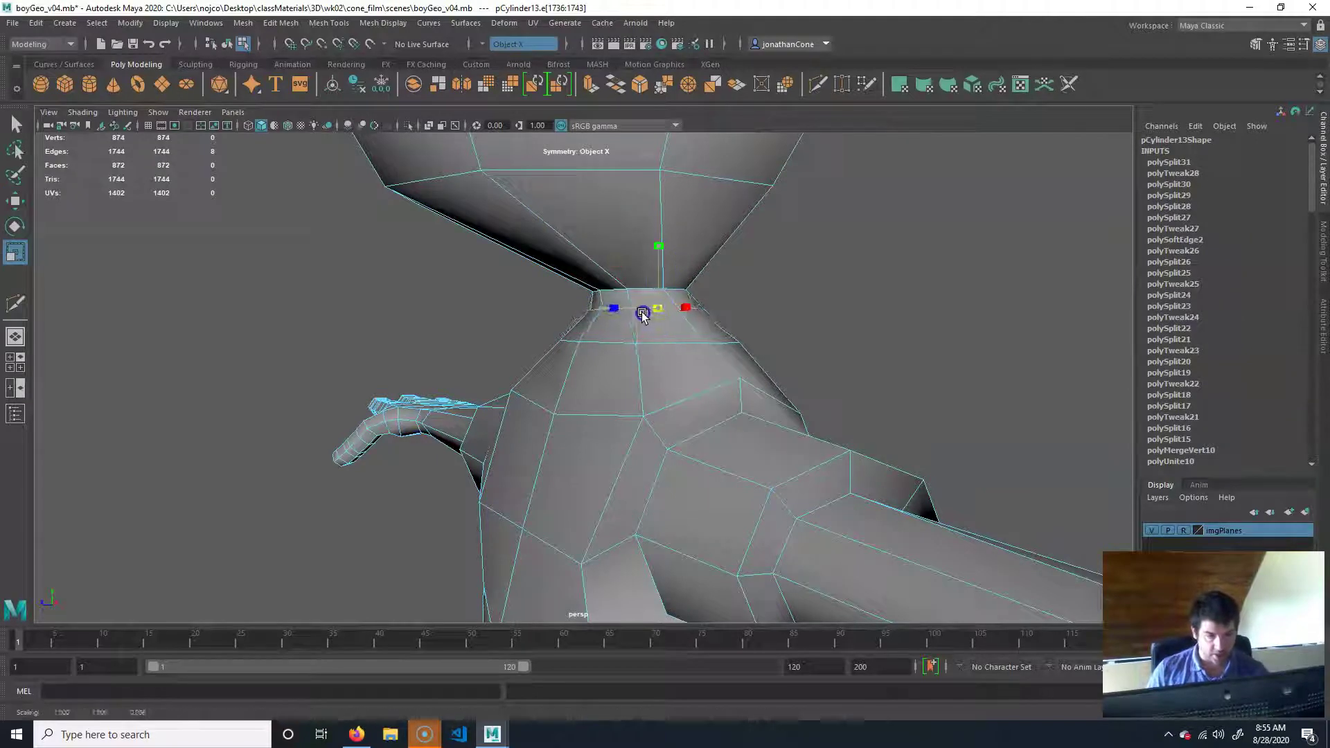
{"action": "key", "text": "w"}
{"action": "left_click_drag", "start_coordinate": [654, 278], "coordinate": [514, 367]}
Insert a second edge loop with Multi-Cut just below the base of the neck
{"action": "right_click_drag", "start_coordinate": [513, 368], "coordinate": [656, 381], "text": "alt"}
{"action": "left_click_drag", "start_coordinate": [656, 380], "coordinate": [544, 381], "text": "alt"}
{"action": "right_click_drag", "start_coordinate": [544, 381], "coordinate": [695, 399], "text": "alt"}
{"action": "left_click", "coordinate": [828, 79]}
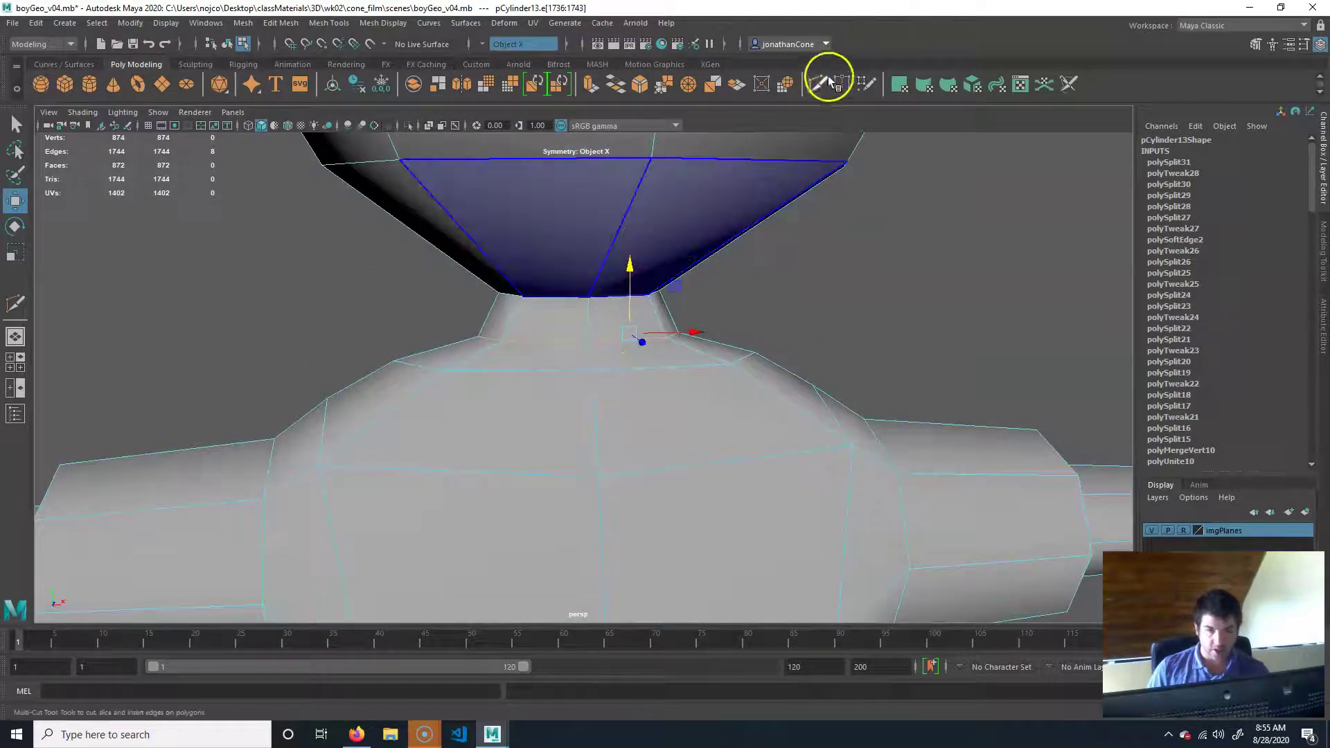
{"action": "left_click", "coordinate": [819, 87]}
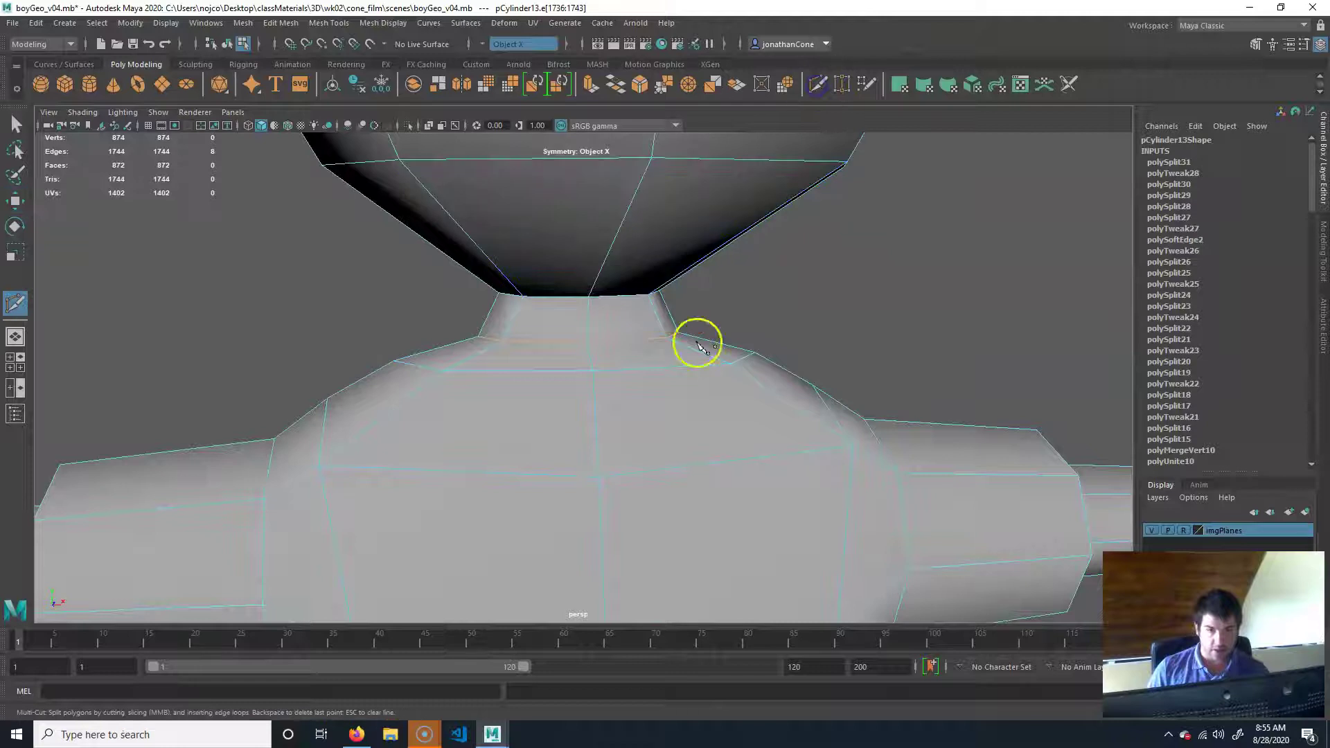
{"action": "left_click", "coordinate": [588, 346], "text": "ctrl"}
Raise the new edge loop at the base of the neck to define the shirt collar, and return to object mode
{"action": "key", "text": "q"}
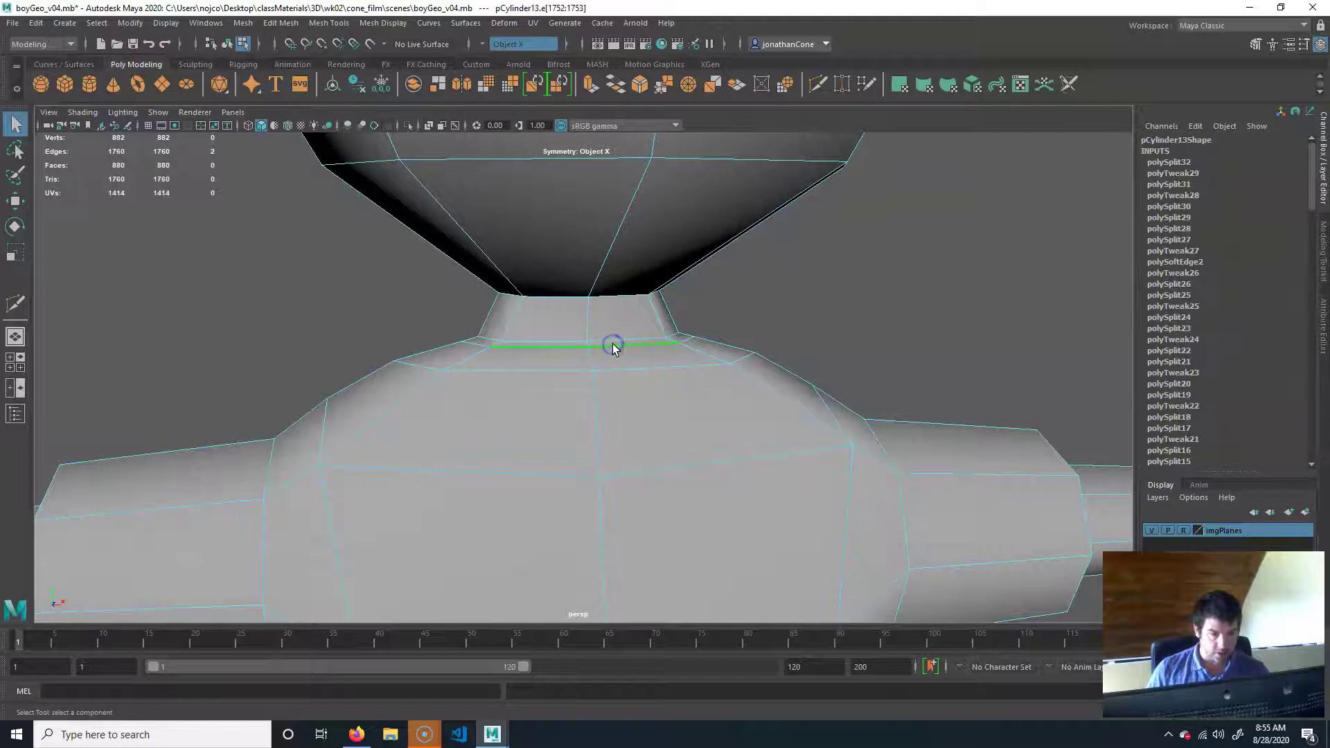
{"action": "left_click", "coordinate": [615, 346]}
{"action": "key", "text": "w"}
{"action": "left_click_drag", "start_coordinate": [629, 276], "coordinate": [637, 267]}
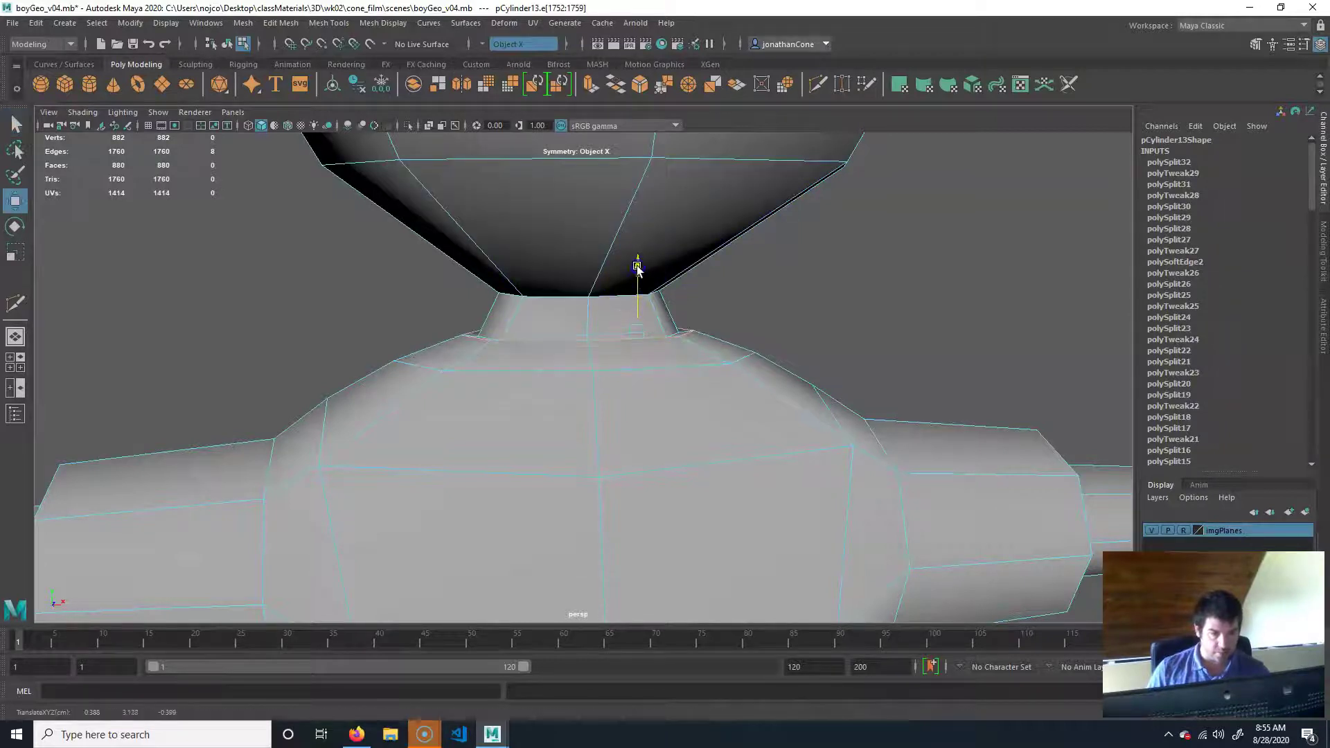
{"action": "key", "text": "a"}
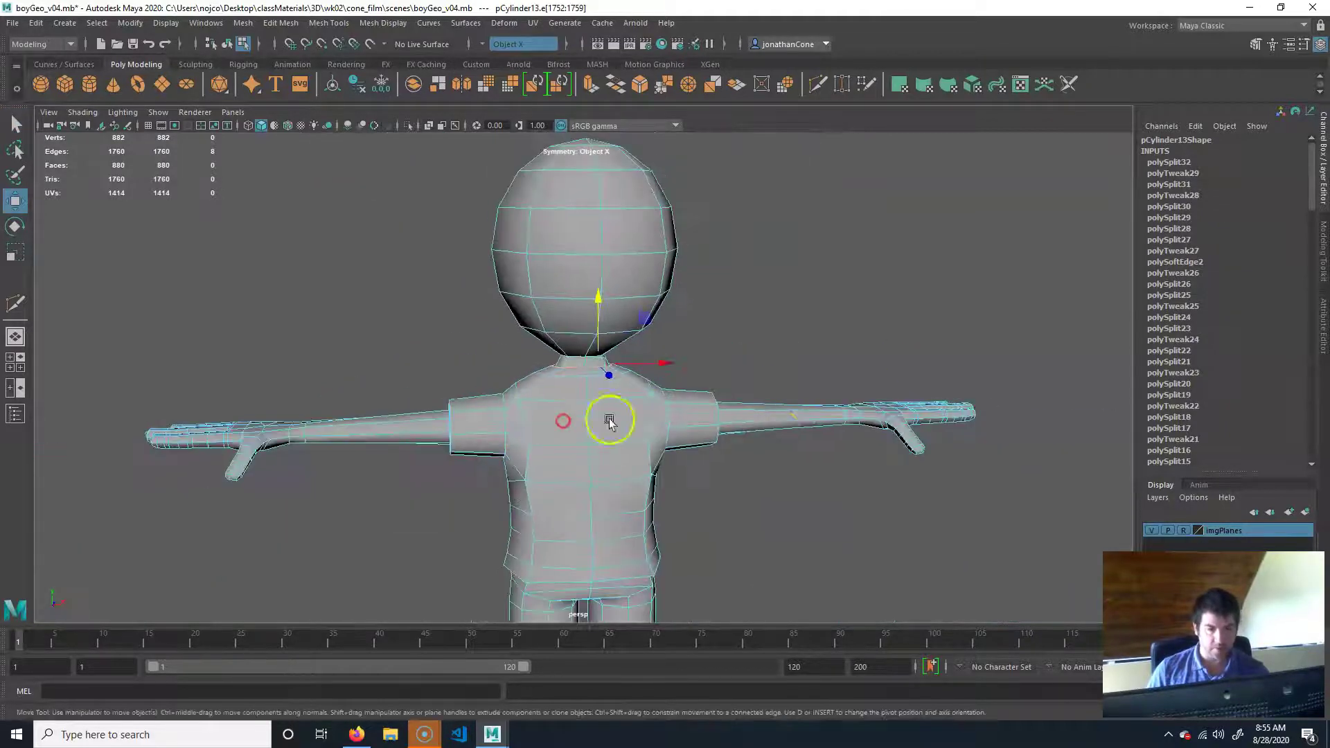
{"action": "left_click", "coordinate": [773, 453]}
{"action": "left_click_drag", "start_coordinate": [773, 454], "coordinate": [522, 408], "text": "alt"}
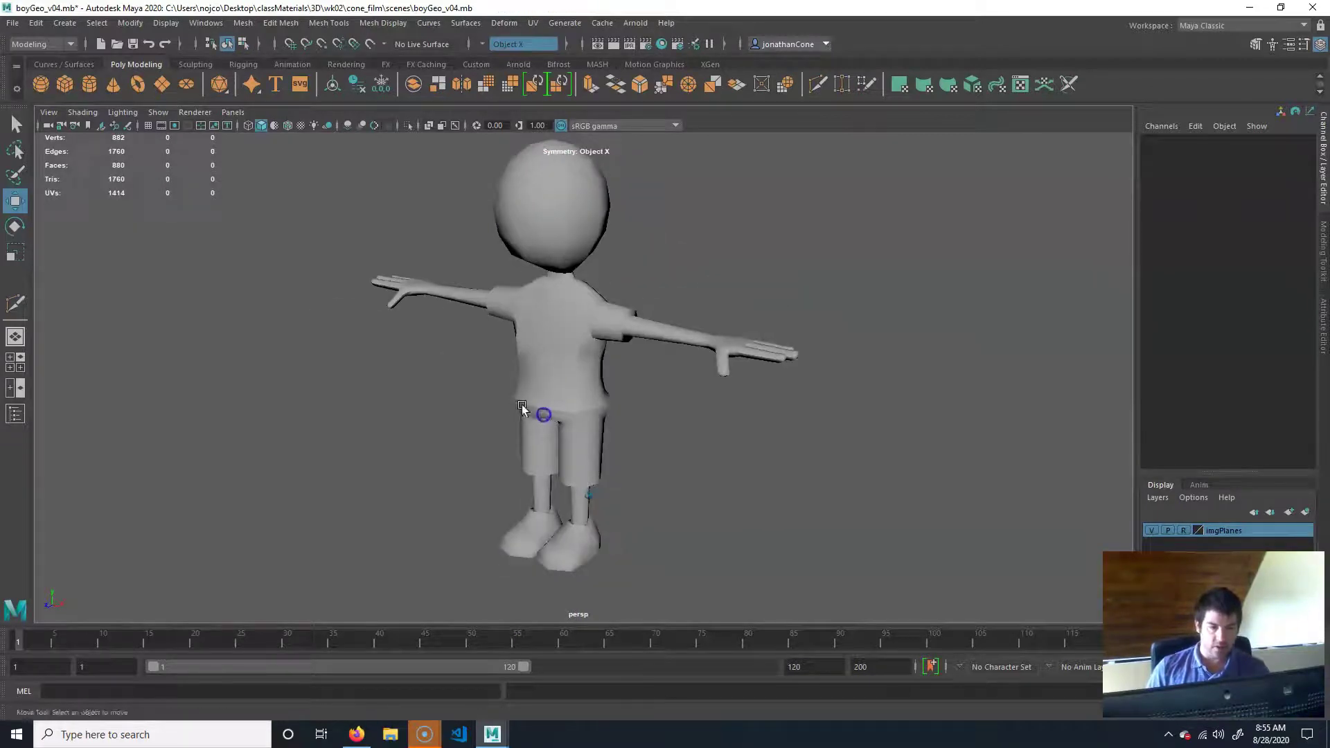
Apply Soften/Harden Edges to the whole boy mesh to refresh its shading
{"action": "left_click", "coordinate": [522, 335]}
{"action": "left_click", "coordinate": [392, 24]}
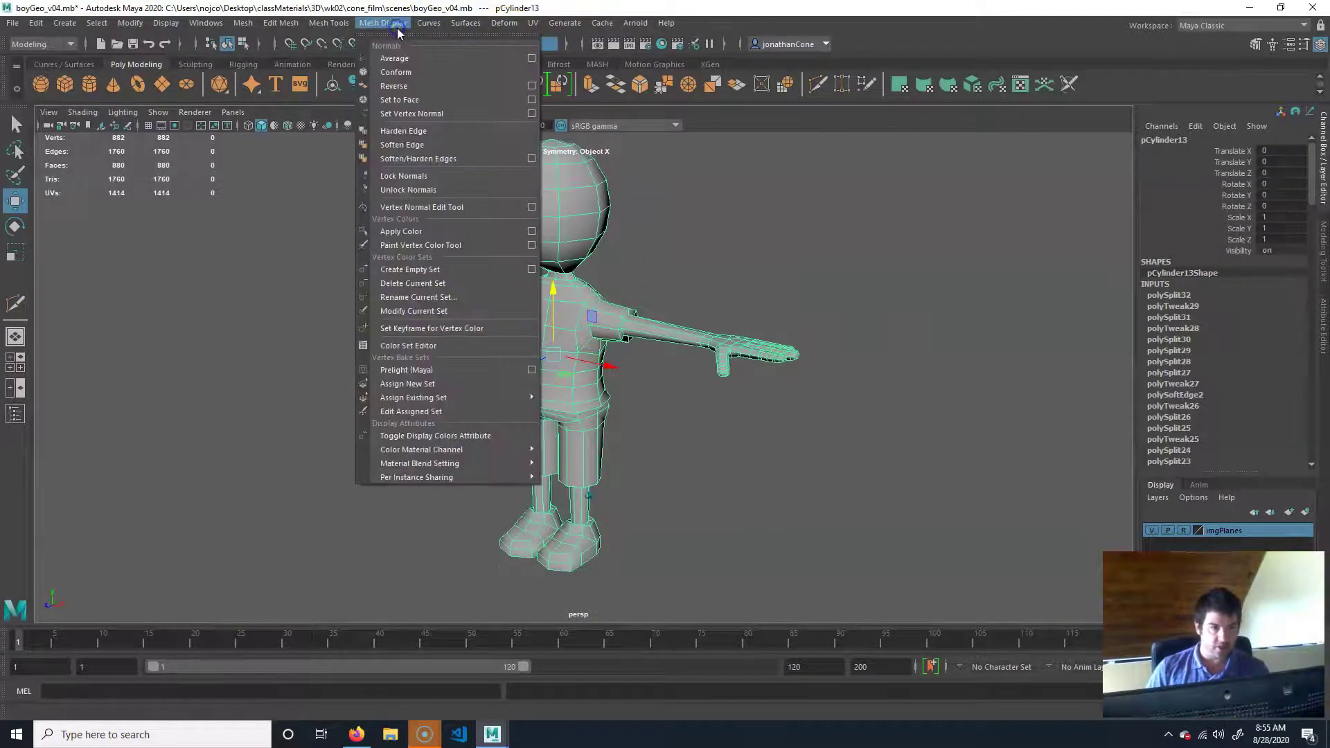
{"action": "left_click", "coordinate": [429, 158]}
{"action": "left_click", "coordinate": [717, 442]}
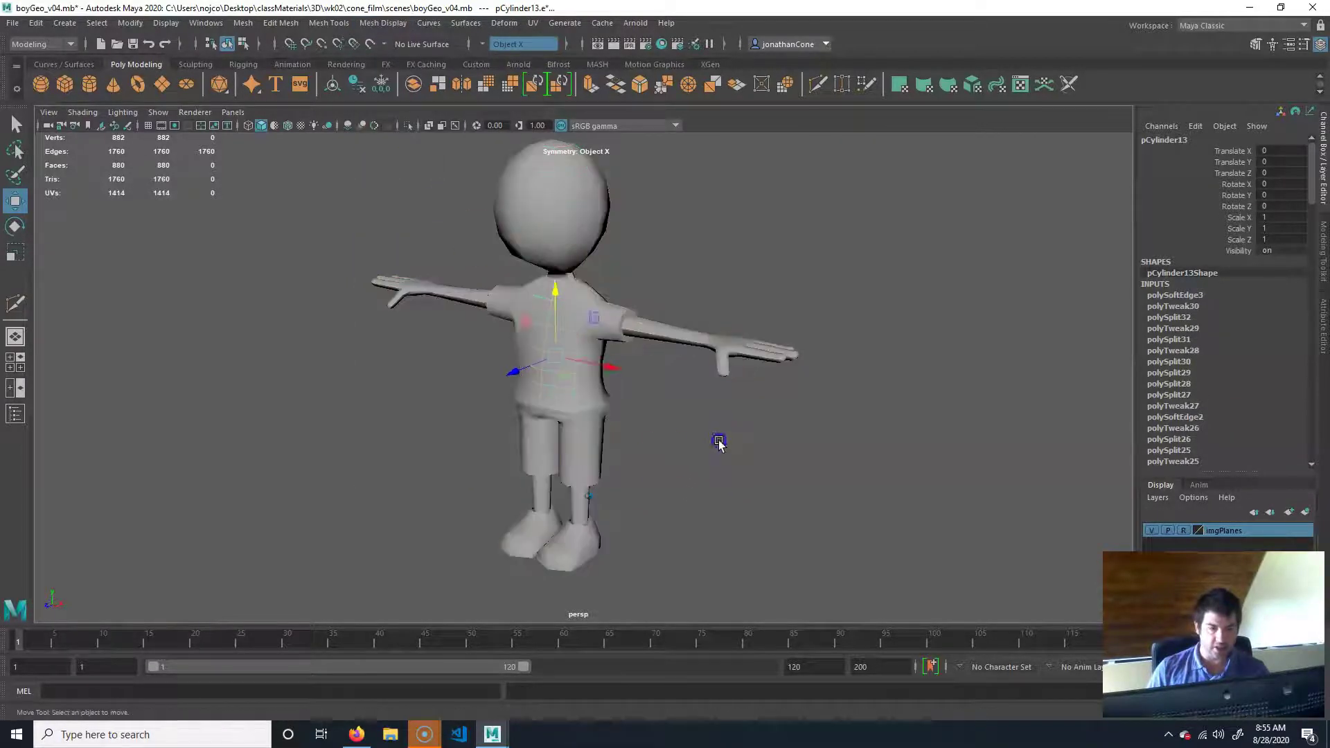
{"action": "right_click_drag", "start_coordinate": [564, 423], "coordinate": [734, 407], "text": "alt"}
{"action": "left_click_drag", "start_coordinate": [743, 428], "coordinate": [577, 383], "text": "alt"}
Move the hip vertex just beneath the side of the shirt hem to tidy the waist, and return to object mode
{"action": "left_click", "coordinate": [552, 472]}
{"action": "right_click_drag", "start_coordinate": [410, 439], "coordinate": [671, 360], "text": "alt"}
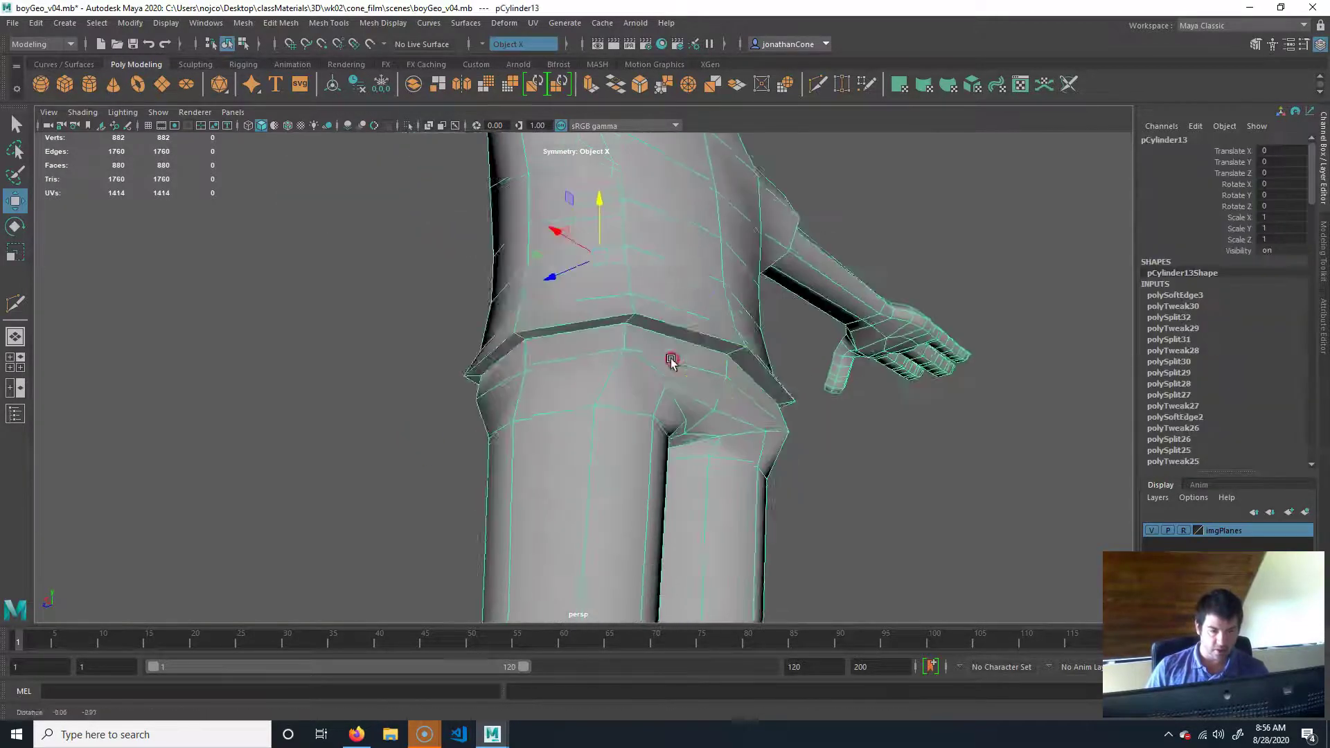
{"action": "left_click_drag", "start_coordinate": [671, 359], "coordinate": [594, 359], "text": "alt"}
{"action": "middle_click_drag", "start_coordinate": [594, 360], "coordinate": [613, 412], "text": "alt"}
{"action": "right_click_drag", "start_coordinate": [613, 413], "coordinate": [662, 376], "text": "alt"}
{"action": "right_click_drag", "start_coordinate": [579, 346], "coordinate": [530, 336]}
{"action": "left_click", "coordinate": [569, 309]}
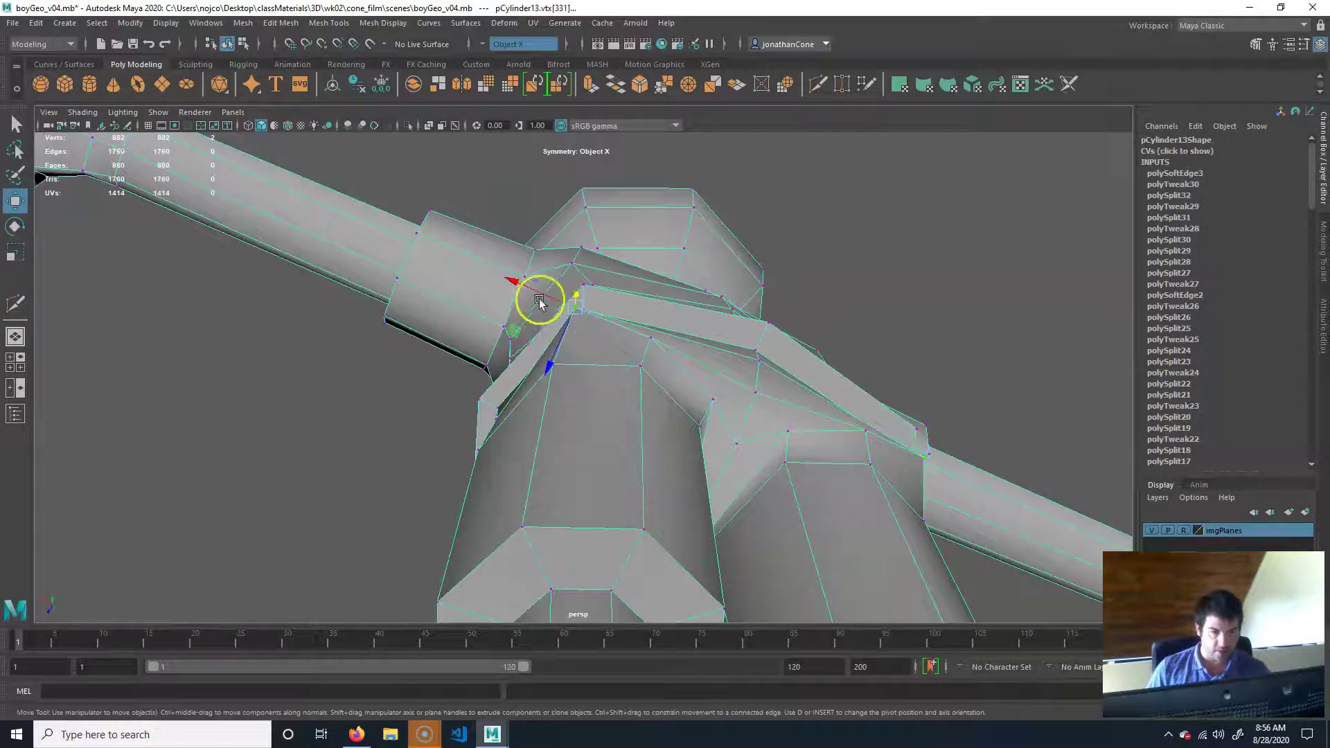
{"action": "middle_click_drag", "start_coordinate": [510, 335], "coordinate": [512, 345]}
{"action": "left_click_drag", "start_coordinate": [511, 347], "coordinate": [822, 336], "text": "alt"}
{"action": "right_click_drag", "start_coordinate": [595, 415], "coordinate": [675, 323]}
{"action": "left_click", "coordinate": [787, 276]}
Reposition vertices at the top of the shorts around the hips and crotch, and leave vertex mode
{"action": "right_click_drag", "start_coordinate": [787, 305], "coordinate": [722, 401], "text": "alt"}
{"action": "left_click_drag", "start_coordinate": [561, 430], "coordinate": [668, 478], "text": "alt"}
{"action": "right_click_drag", "start_coordinate": [586, 552], "coordinate": [597, 429], "text": "alt"}
{"action": "left_click", "coordinate": [597, 429]}
{"action": "left_click_drag", "start_coordinate": [597, 429], "coordinate": [530, 373], "text": "alt"}
{"action": "left_click_drag", "start_coordinate": [532, 327], "coordinate": [538, 354], "text": "alt"}
{"action": "right_click_drag", "start_coordinate": [537, 353], "coordinate": [475, 285], "text": "alt"}
{"action": "left_click", "coordinate": [576, 282]}
{"action": "left_click_drag", "start_coordinate": [621, 246], "coordinate": [530, 264]}
{"action": "left_click", "coordinate": [510, 294]}
{"action": "left_click_drag", "start_coordinate": [576, 337], "coordinate": [547, 374], "text": "alt"}
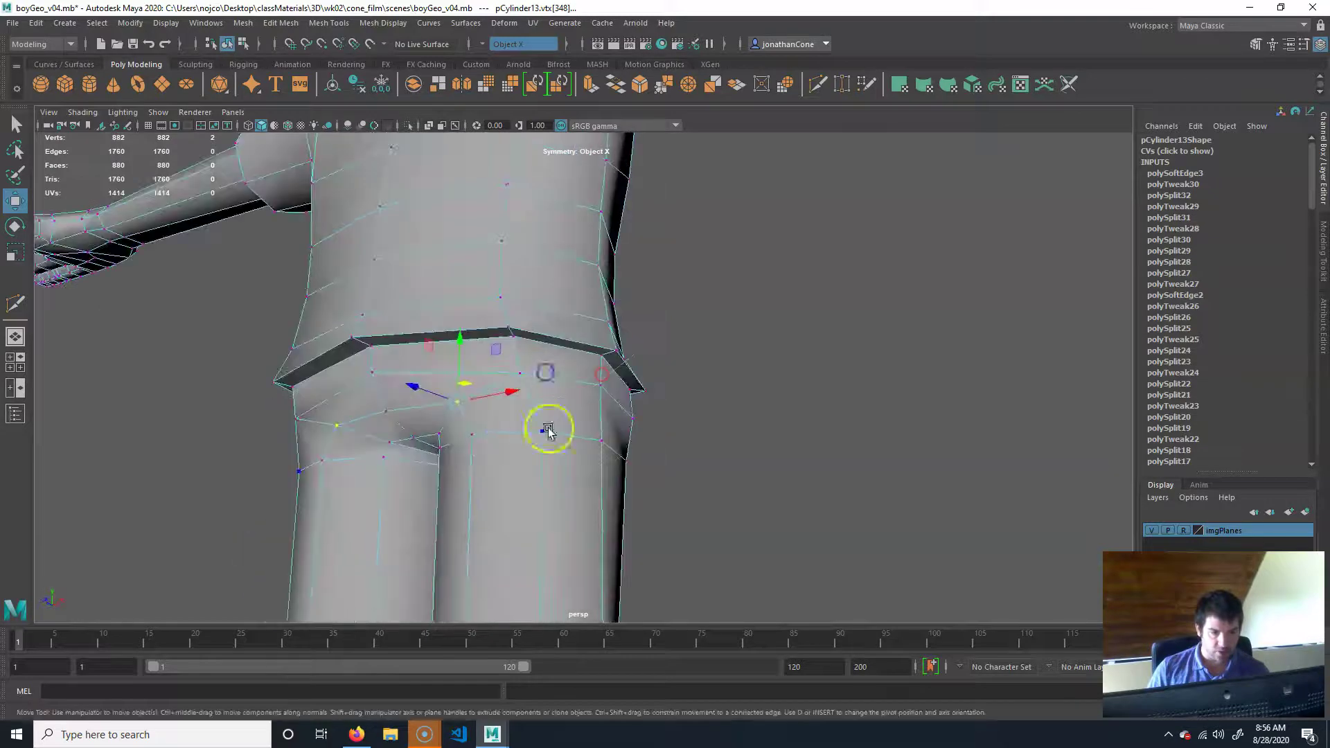
{"action": "key", "text": "F8"}
{"action": "left_click", "coordinate": [807, 285]}
Examine the character's torso, arms and legs from several angles for areas that need more edge loops
{"action": "right_click_drag", "start_coordinate": [908, 370], "coordinate": [403, 415], "text": "alt"}
{"action": "middle_click_drag", "start_coordinate": [748, 405], "coordinate": [767, 277], "text": "alt"}
{"action": "left_click_drag", "start_coordinate": [850, 369], "coordinate": [691, 399], "text": "alt"}
{"action": "left_click_drag", "start_coordinate": [669, 486], "coordinate": [520, 442], "text": "alt"}
{"action": "left_click", "coordinate": [647, 272]}
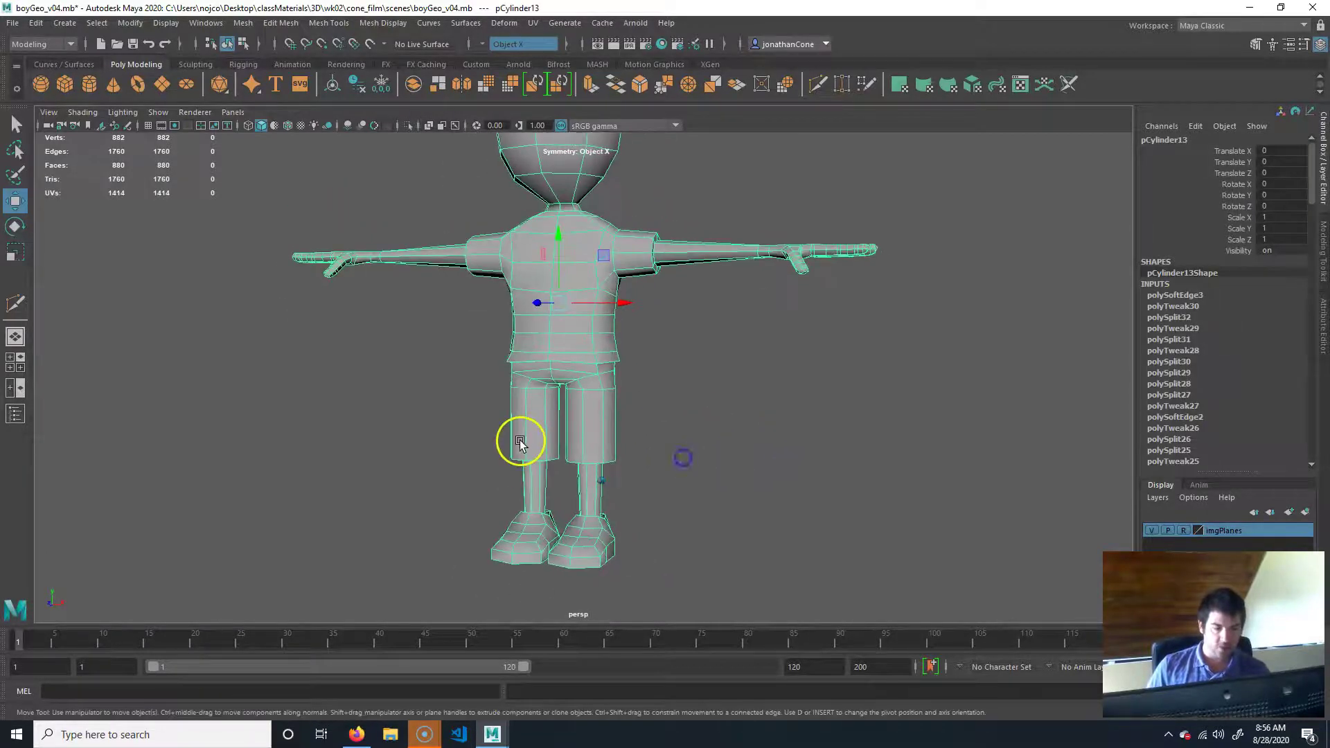
{"action": "right_click_drag", "start_coordinate": [483, 446], "coordinate": [709, 326], "text": "alt"}
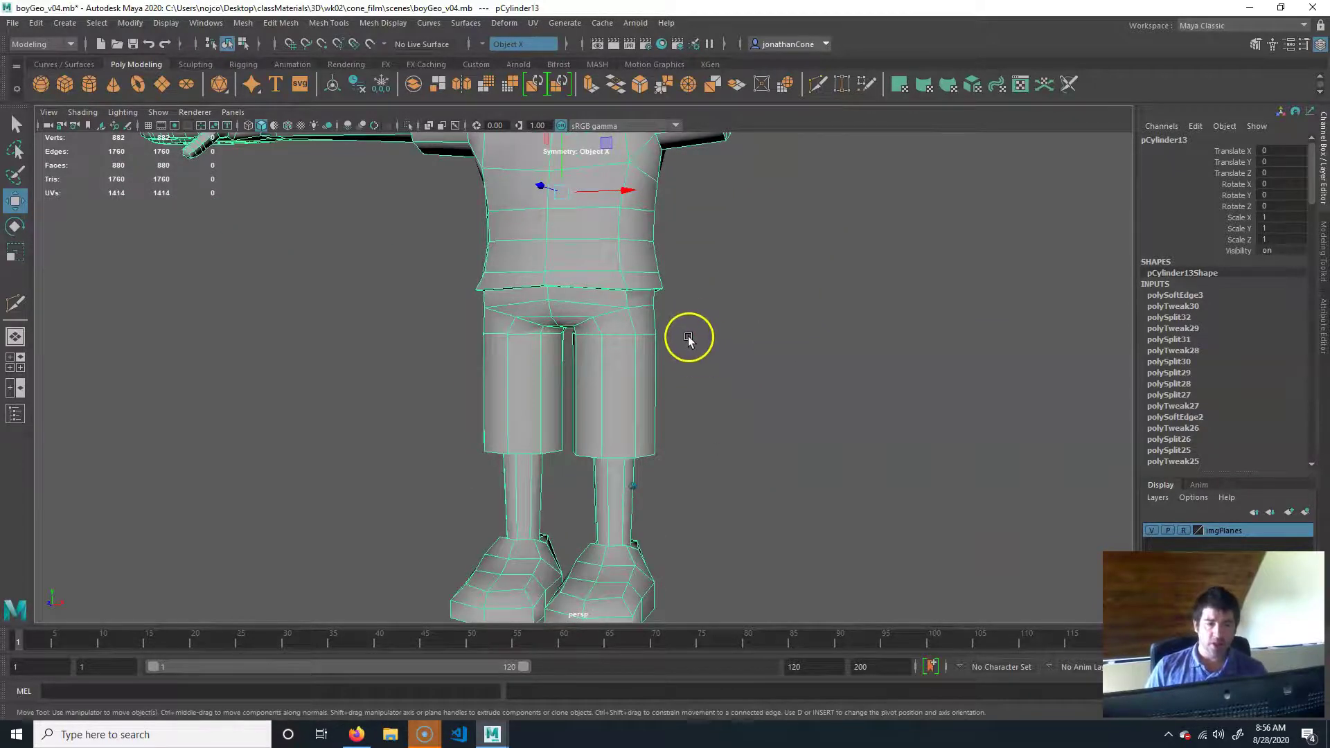
{"action": "left_click_drag", "start_coordinate": [688, 337], "coordinate": [802, 422], "text": "alt"}
{"action": "right_click_drag", "start_coordinate": [801, 422], "coordinate": [591, 443], "text": "alt"}
{"action": "middle_click_drag", "start_coordinate": [602, 383], "coordinate": [791, 217], "text": "alt"}
{"action": "middle_click_drag", "start_coordinate": [610, 344], "coordinate": [636, 560], "text": "alt"}
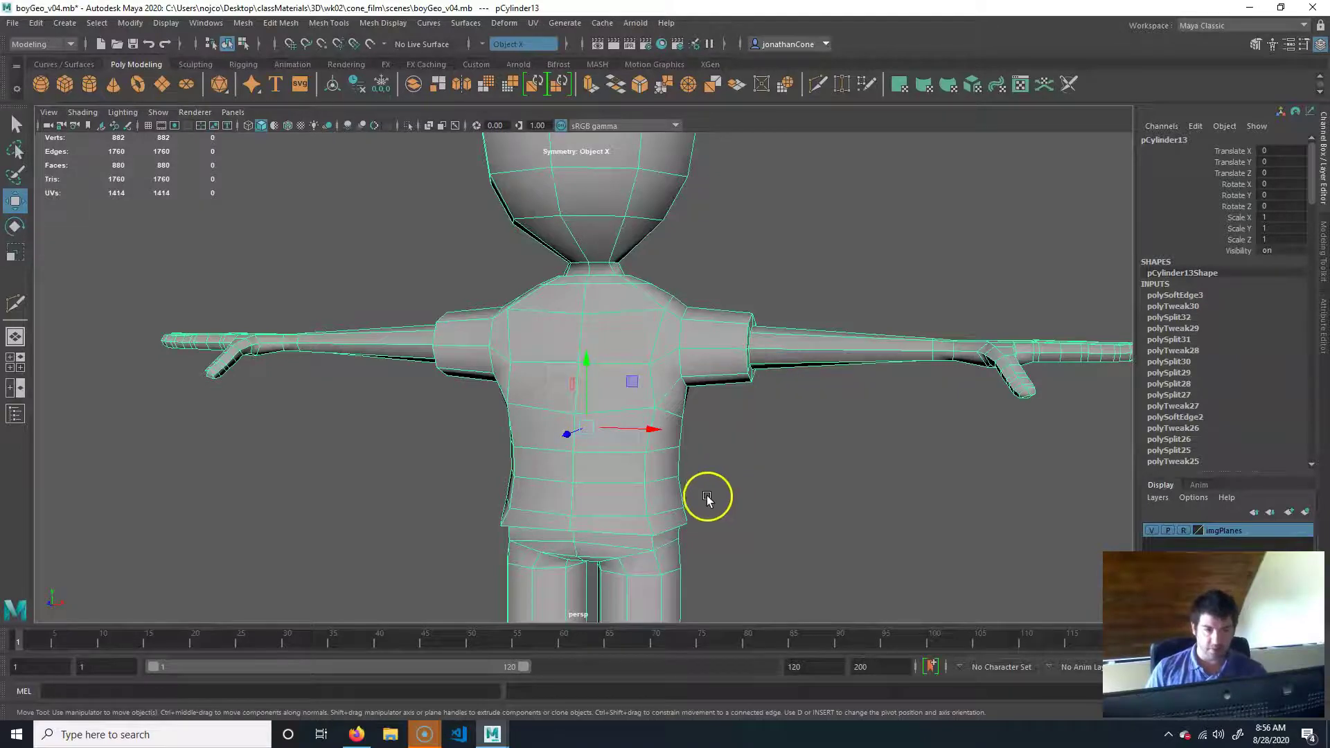
{"action": "middle_click_drag", "start_coordinate": [707, 496], "coordinate": [698, 293], "text": "alt"}
{"action": "middle_click_drag", "start_coordinate": [708, 463], "coordinate": [730, 430], "text": "alt"}
{"action": "right_click_drag", "start_coordinate": [680, 455], "coordinate": [669, 413], "text": "alt"}
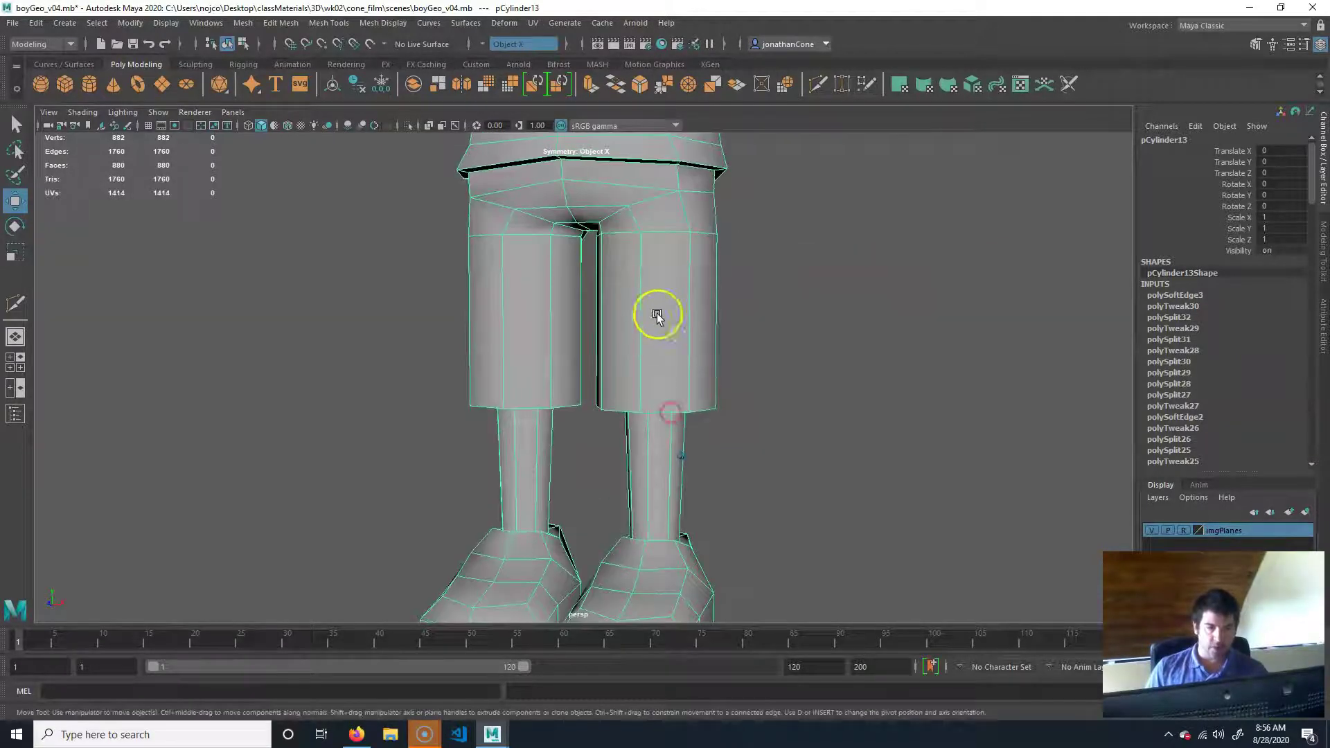
Insert an edge loop around the middle of both shorts legs with Multi-Cut
{"action": "left_click", "coordinate": [818, 83]}
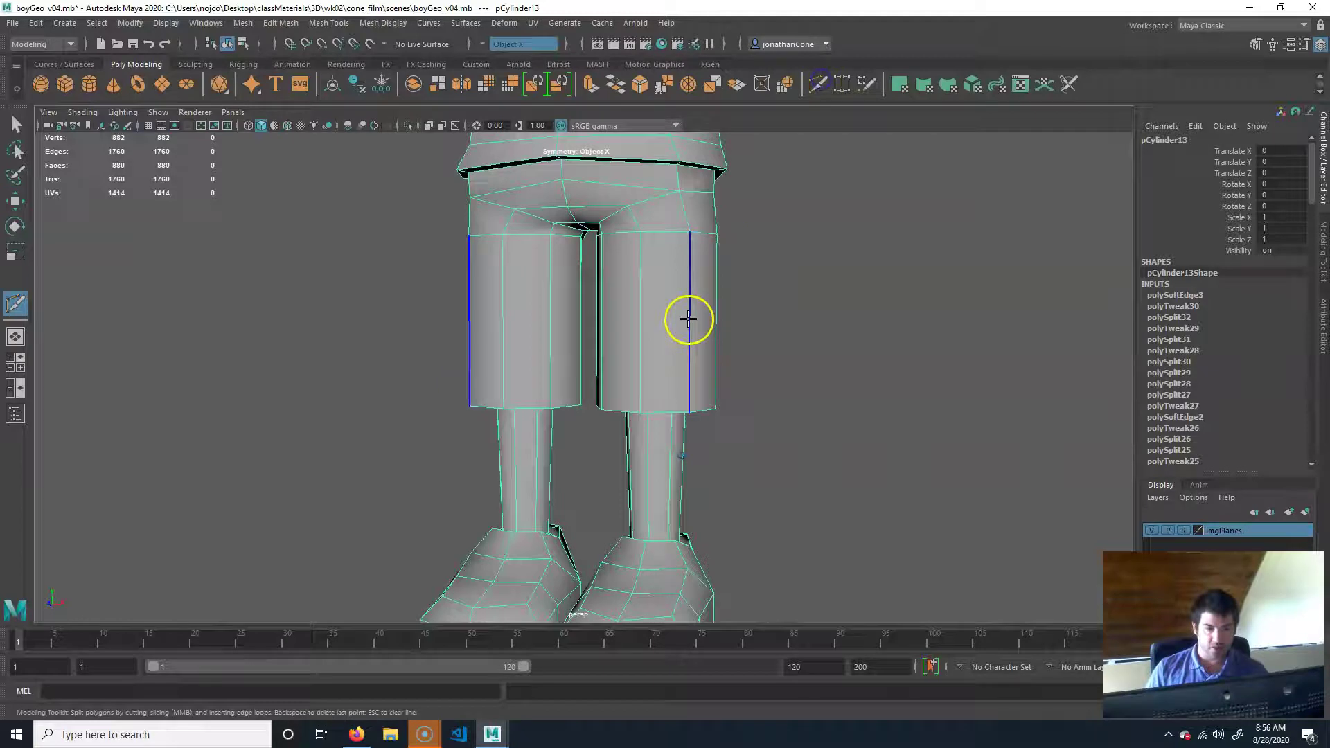
{"action": "left_click", "coordinate": [638, 317], "text": "ctrl"}
{"action": "left_click_drag", "start_coordinate": [686, 338], "coordinate": [614, 362], "text": "alt"}
Scale the new mid-thigh loop and shift it slightly backward in depth to shape the shorts
{"action": "key", "text": "q"}
{"action": "double_click", "coordinate": [726, 308]}
{"action": "key", "text": "r"}
{"action": "middle_click_drag", "start_coordinate": [592, 371], "coordinate": [673, 417], "text": "alt"}
{"action": "key", "text": "w"}
{"action": "left_click_drag", "start_coordinate": [484, 346], "coordinate": [490, 349], "text": "alt"}
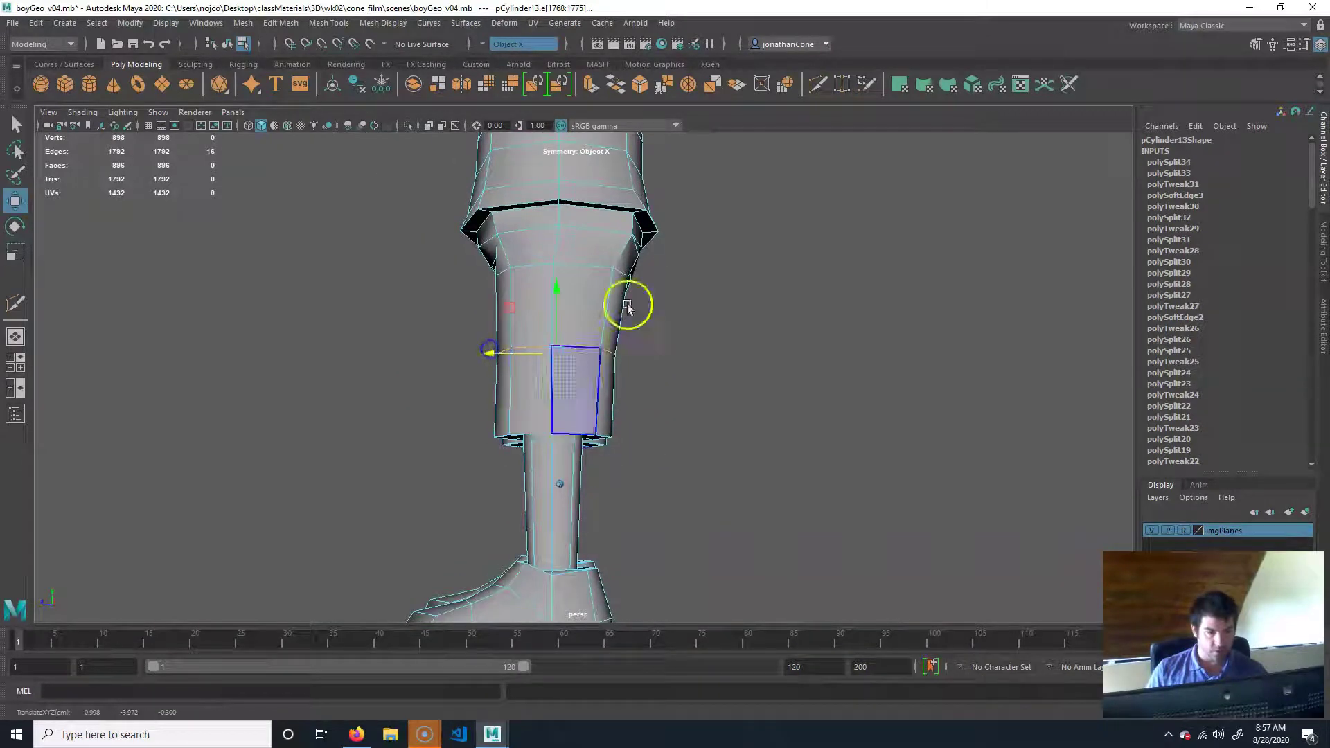
{"action": "left_click_drag", "start_coordinate": [573, 416], "coordinate": [846, 487], "text": "alt"}
Insert an edge loop around the middle of both bare lower legs with Multi-Cut
{"action": "middle_click_drag", "start_coordinate": [829, 525], "coordinate": [784, 407], "text": "alt"}
{"action": "left_click_drag", "start_coordinate": [822, 448], "coordinate": [703, 453], "text": "alt"}
{"action": "left_click", "coordinate": [814, 84]}
{"action": "left_click_drag", "start_coordinate": [688, 389], "coordinate": [668, 407], "text": "alt"}
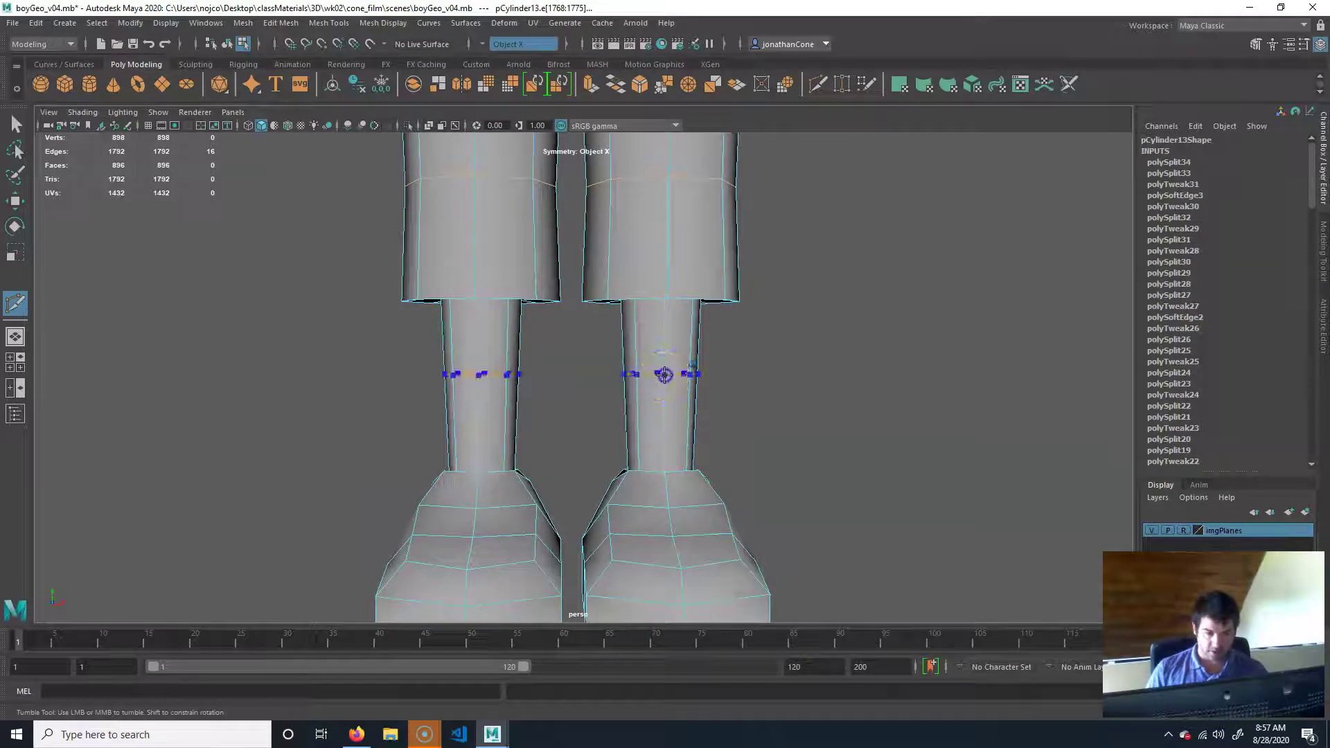
Scale the new lower-leg loop outward and shift it slightly backward to form the calves, and return to object mode
{"action": "key", "text": "q"}
{"action": "left_click_drag", "start_coordinate": [705, 423], "coordinate": [747, 391], "text": "alt"}
{"action": "left_click", "coordinate": [626, 376]}
{"action": "key", "text": "r"}
{"action": "left_click_drag", "start_coordinate": [844, 454], "coordinate": [686, 448], "text": "alt"}
{"action": "key", "text": "w"}
{"action": "left_click_drag", "start_coordinate": [482, 386], "coordinate": [484, 388]}
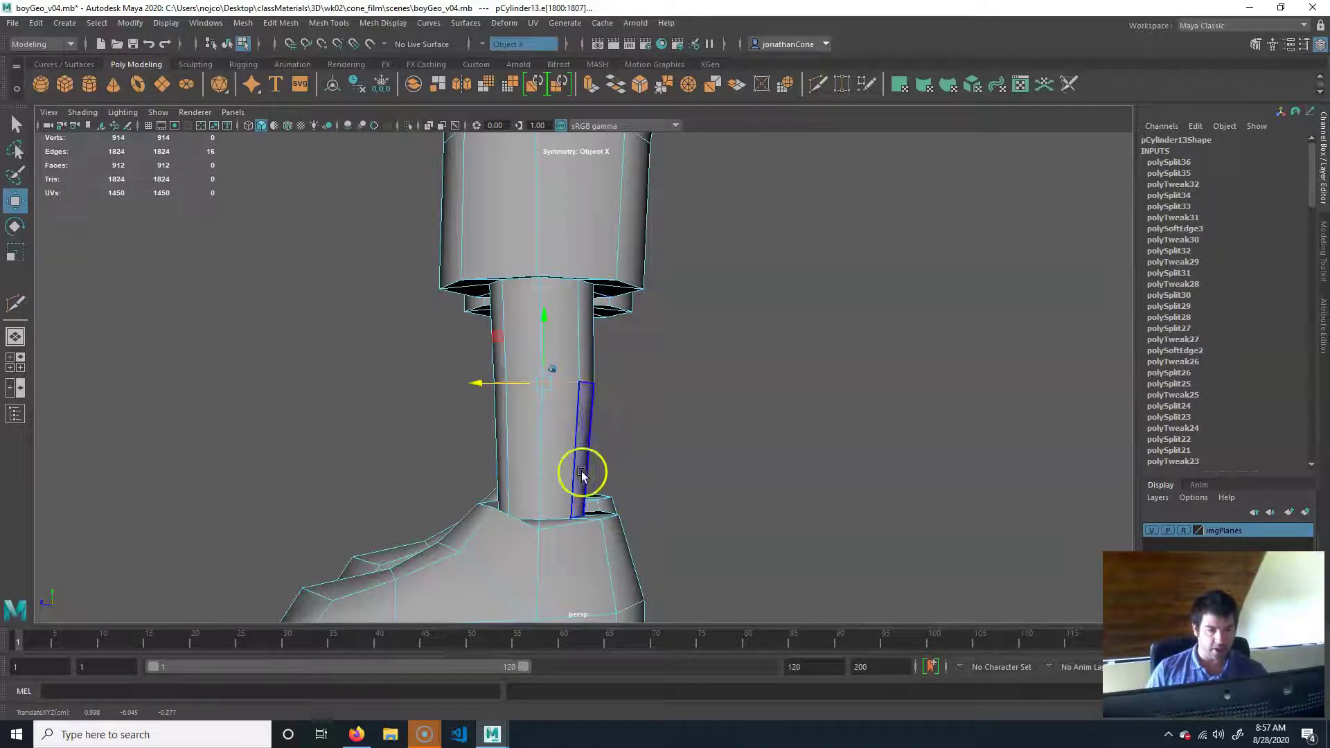
{"action": "left_click_drag", "start_coordinate": [532, 417], "coordinate": [695, 388], "text": "alt"}
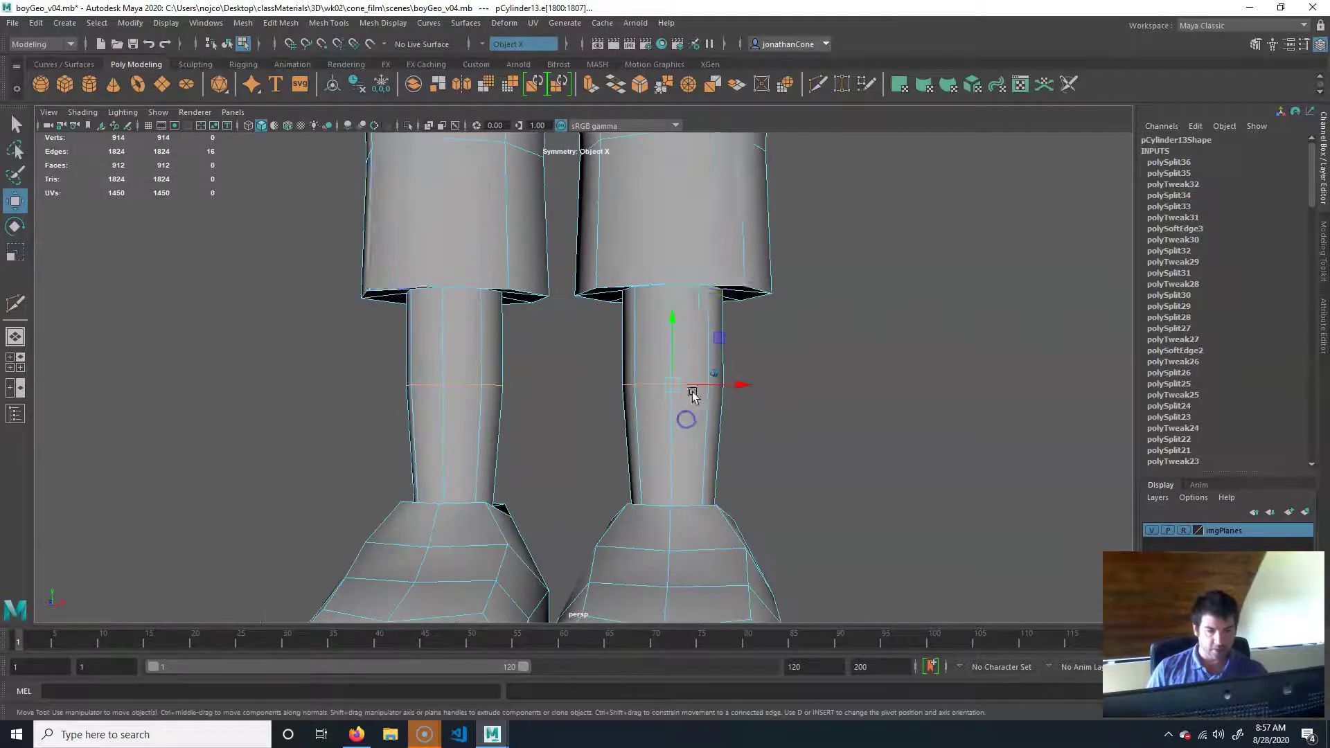
{"action": "left_click_drag", "start_coordinate": [845, 462], "coordinate": [692, 380], "text": "alt"}
{"action": "left_click", "coordinate": [731, 498]}
{"action": "left_click_drag", "start_coordinate": [731, 499], "coordinate": [749, 479], "text": "alt"}
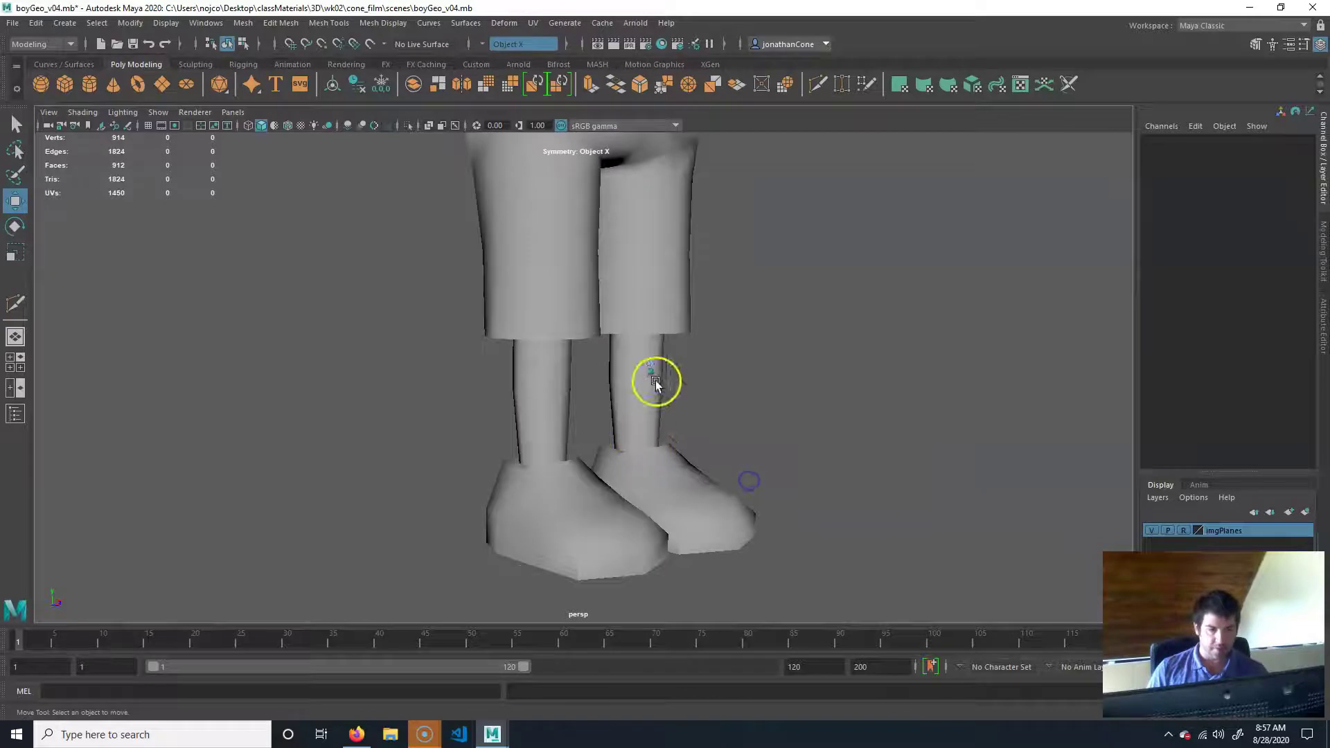
Insert an edge loop around the middle of both shirt sleeves with Multi-Cut
{"action": "left_click", "coordinate": [655, 380]}
{"action": "right_click_drag", "start_coordinate": [707, 463], "coordinate": [544, 438], "text": "alt"}
{"action": "middle_click_drag", "start_coordinate": [624, 408], "coordinate": [615, 443], "text": "alt"}
{"action": "middle_click_drag", "start_coordinate": [656, 356], "coordinate": [653, 550], "text": "alt"}
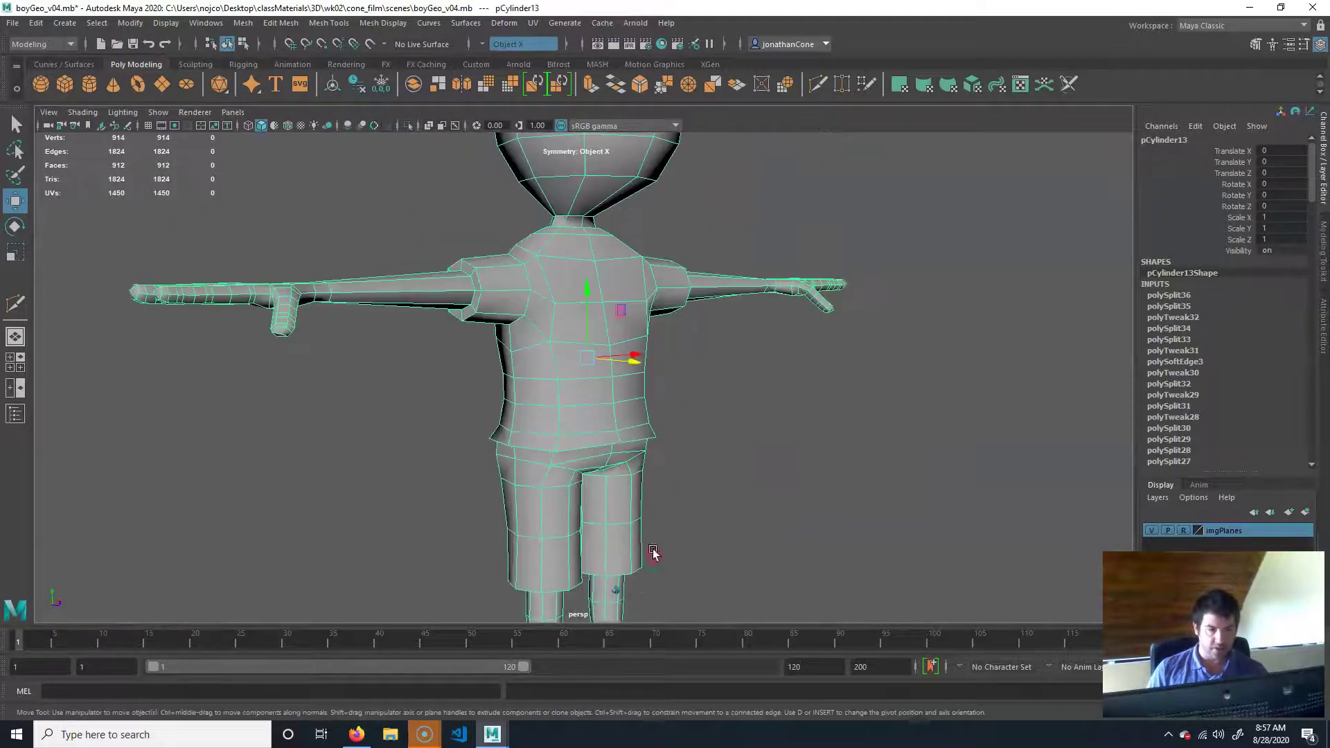
{"action": "middle_click_drag", "start_coordinate": [706, 378], "coordinate": [730, 550], "text": "alt"}
{"action": "left_click_drag", "start_coordinate": [730, 549], "coordinate": [499, 520], "text": "alt"}
{"action": "right_click_drag", "start_coordinate": [499, 520], "coordinate": [627, 505], "text": "alt"}
{"action": "left_click_drag", "start_coordinate": [632, 505], "coordinate": [666, 489], "text": "alt"}
{"action": "middle_click_drag", "start_coordinate": [667, 489], "coordinate": [555, 468], "text": "alt"}
{"action": "left_click_drag", "start_coordinate": [527, 430], "coordinate": [624, 360], "text": "alt"}
{"action": "left_click", "coordinate": [817, 84]}
{"action": "left_click", "coordinate": [591, 396]}
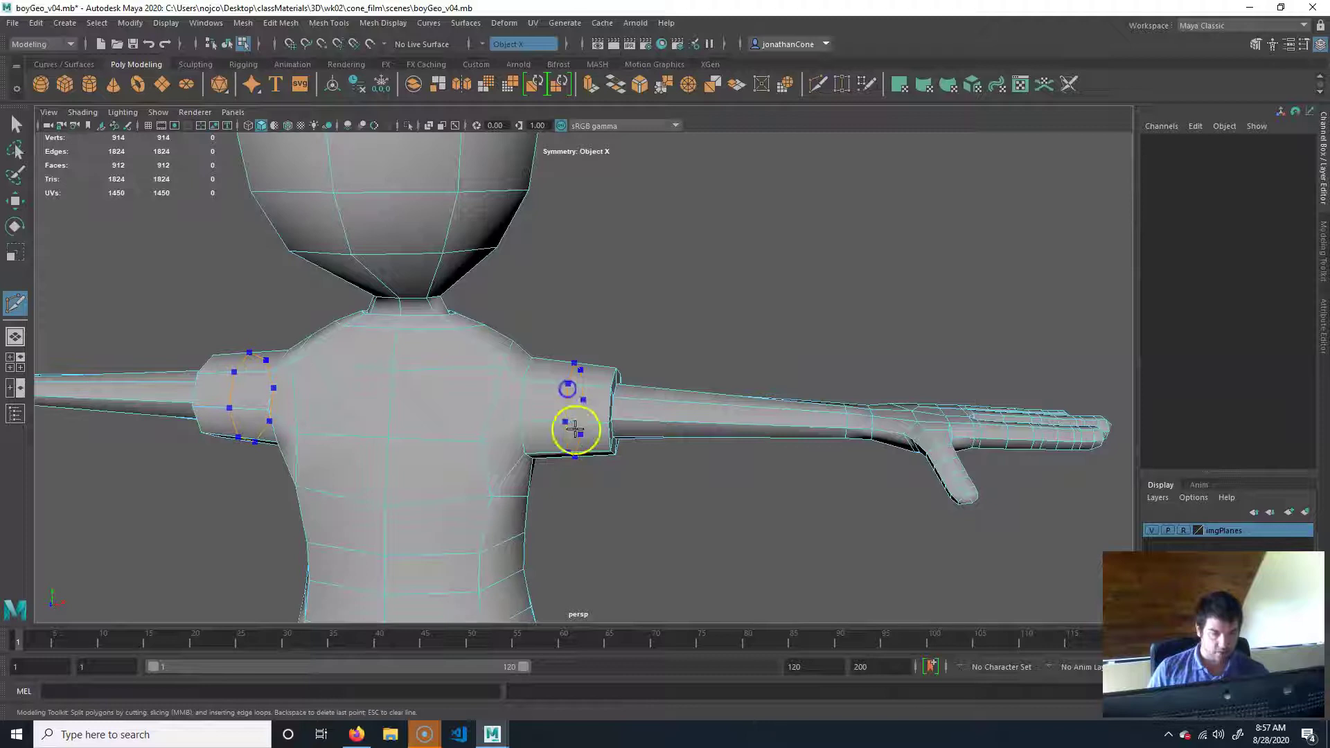
Scale the new sleeve loop to adjust the sleeves' thickness
{"action": "key", "text": "q"}
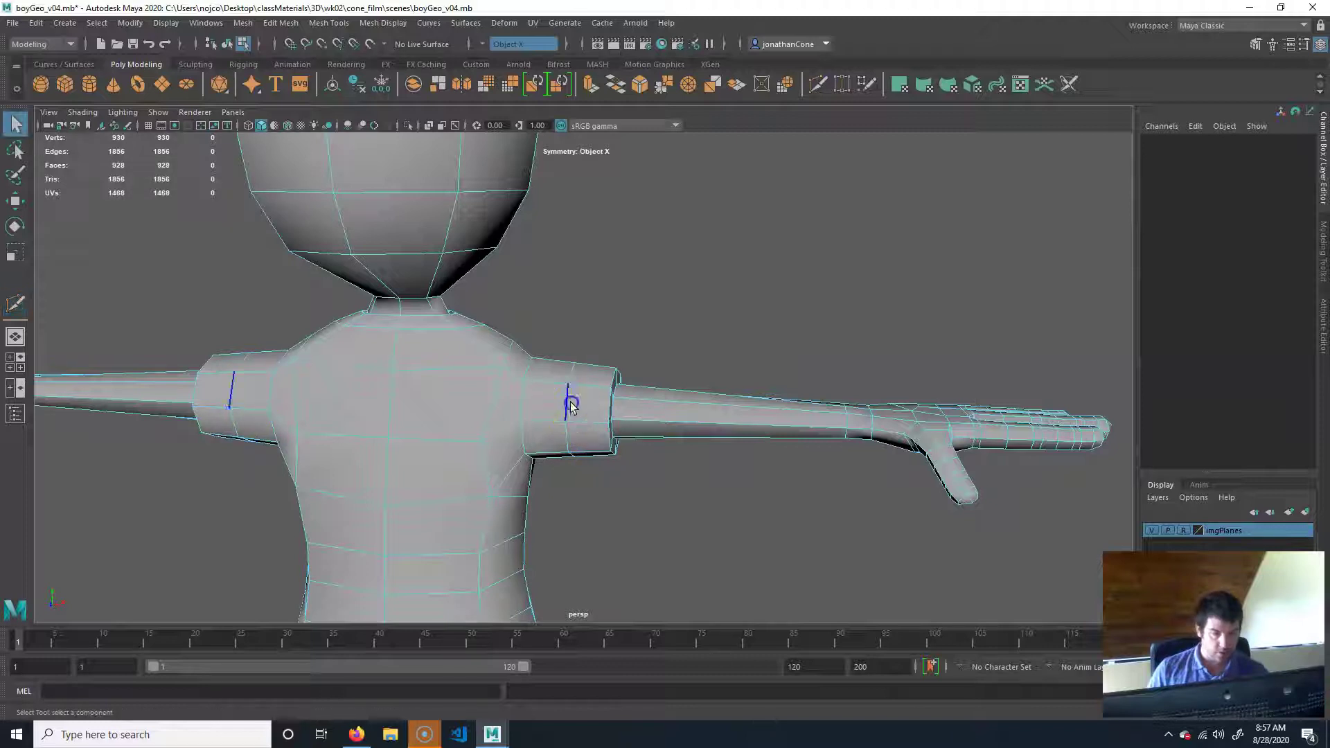
{"action": "double_click", "coordinate": [571, 405]}
{"action": "key", "text": "r"}
{"action": "left_click_drag", "start_coordinate": [571, 409], "coordinate": [572, 409]}
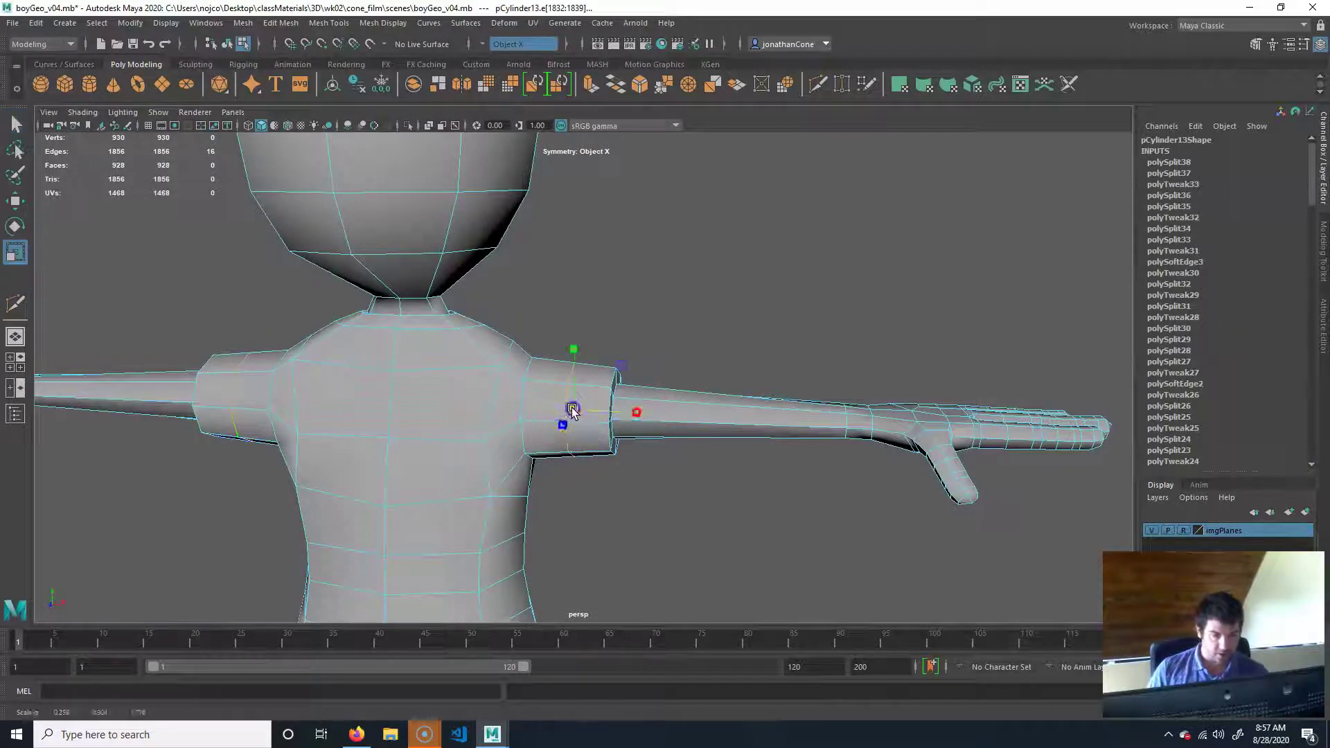
{"action": "left_click_drag", "start_coordinate": [597, 511], "coordinate": [606, 489], "text": "alt"}
{"action": "left_click_drag", "start_coordinate": [635, 326], "coordinate": [567, 476], "text": "alt"}
{"action": "left_click_drag", "start_coordinate": [556, 384], "coordinate": [534, 451], "text": "alt"}
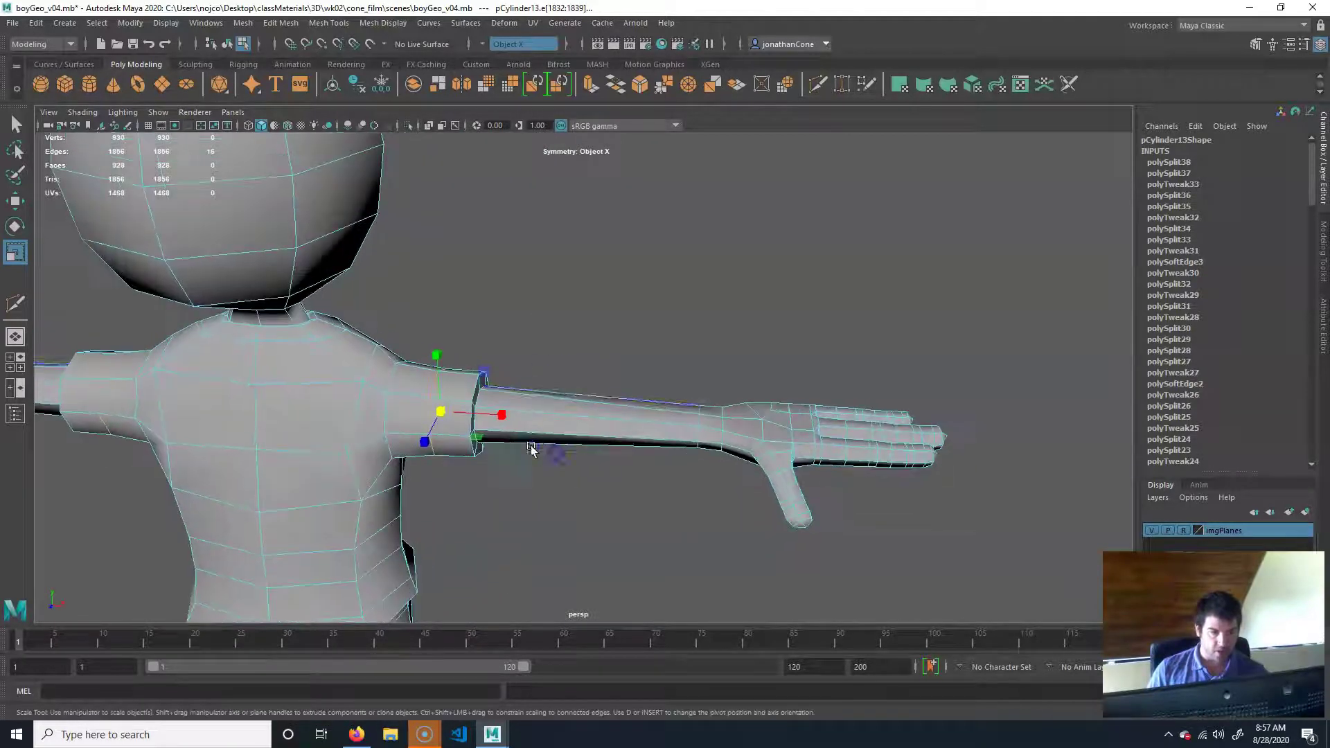
{"action": "right_click_drag", "start_coordinate": [555, 415], "coordinate": [647, 418], "text": "alt"}
Try inserting an edge loop around the forearms with Multi-Cut, undoing each attempt
{"action": "left_click", "coordinate": [818, 84]}
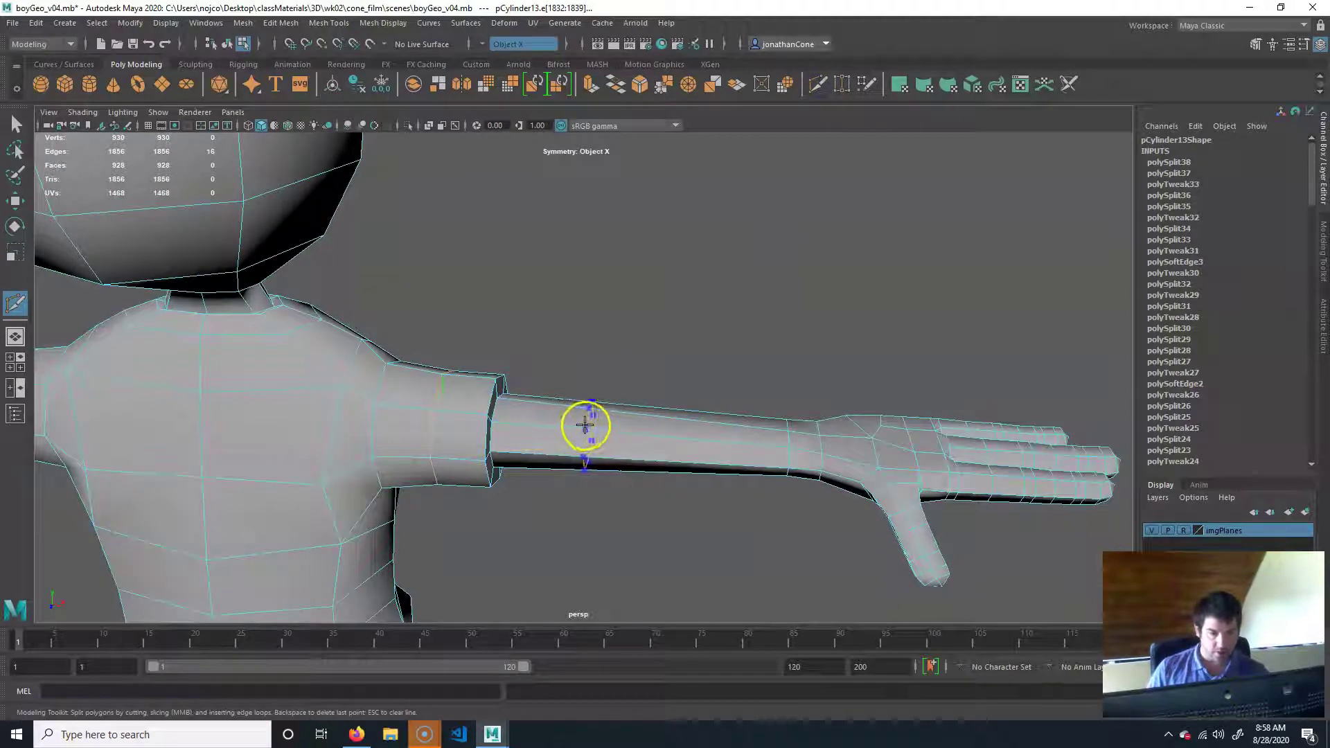
{"action": "key", "text": "Return"}
{"action": "left_click_drag", "start_coordinate": [795, 416], "coordinate": [496, 413], "text": "alt"}
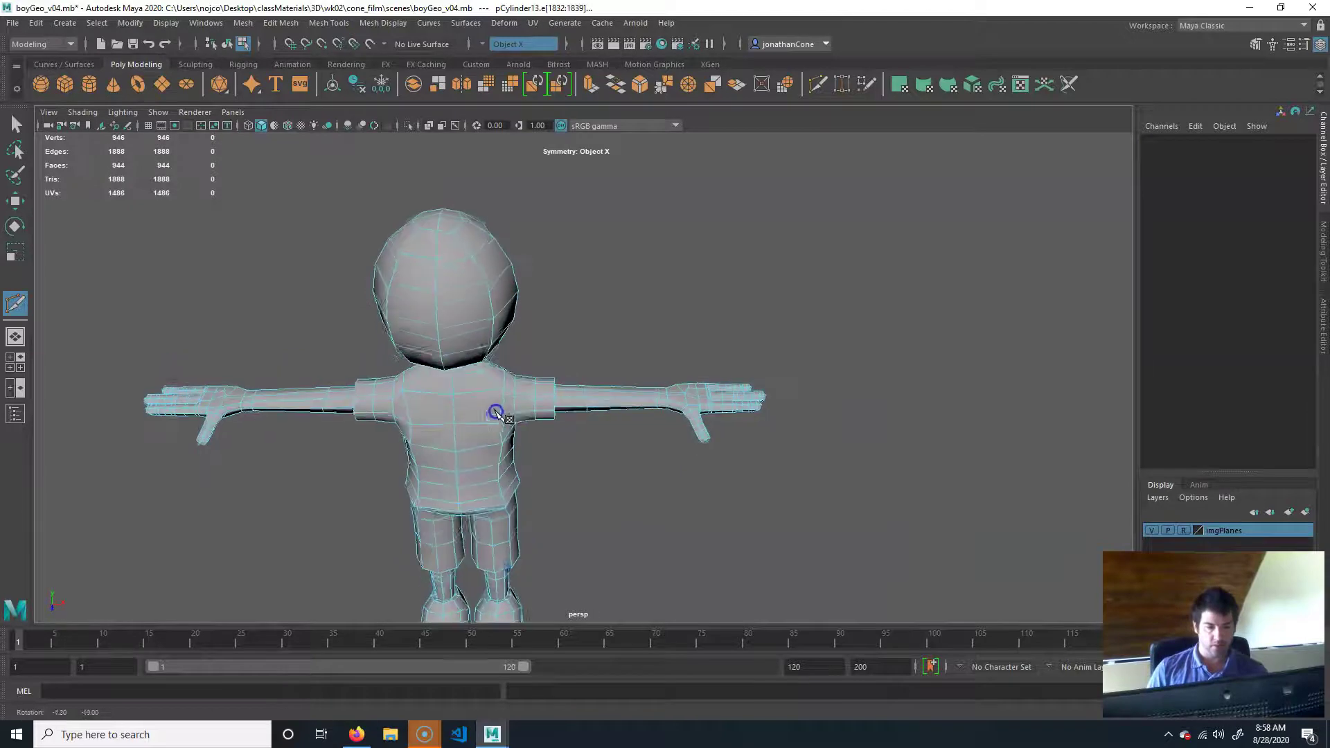
{"action": "right_click_drag", "start_coordinate": [496, 414], "coordinate": [656, 418], "text": "alt"}
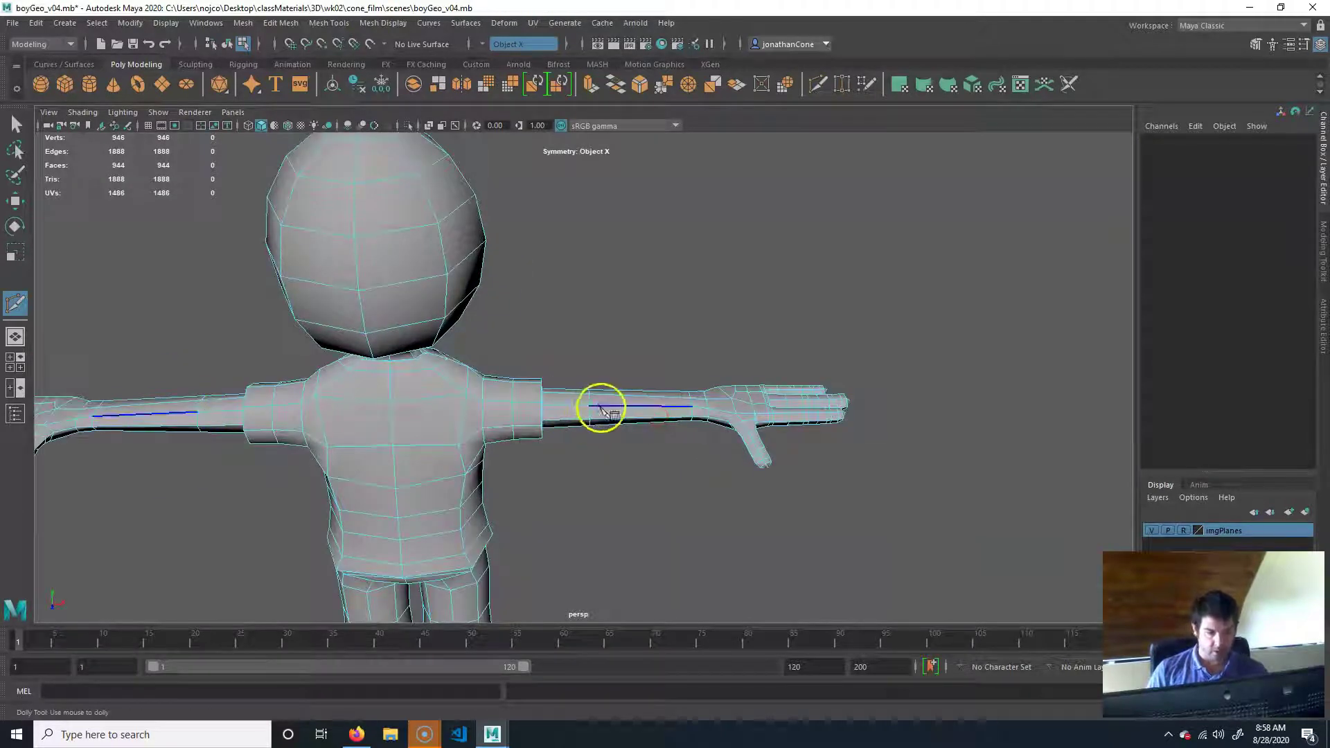
{"action": "key", "text": "Return"}
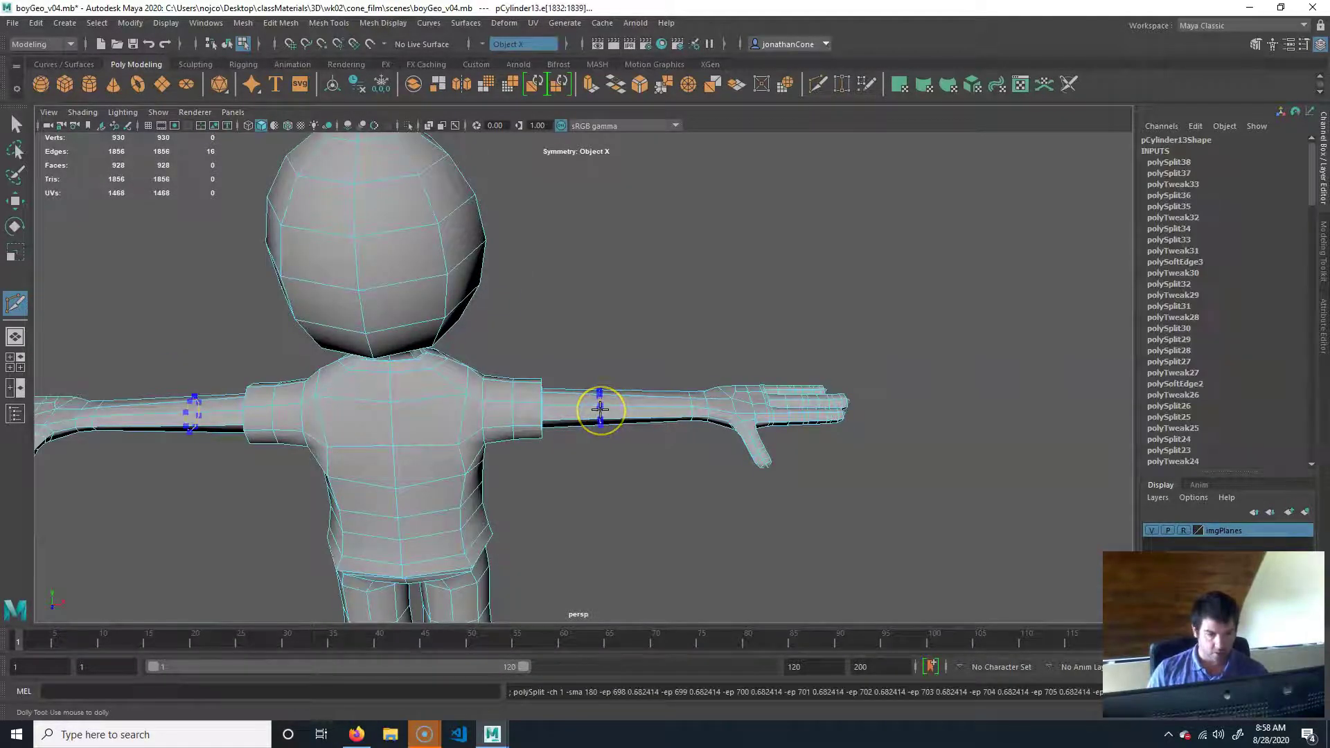
{"action": "right_click", "coordinate": [601, 410]}
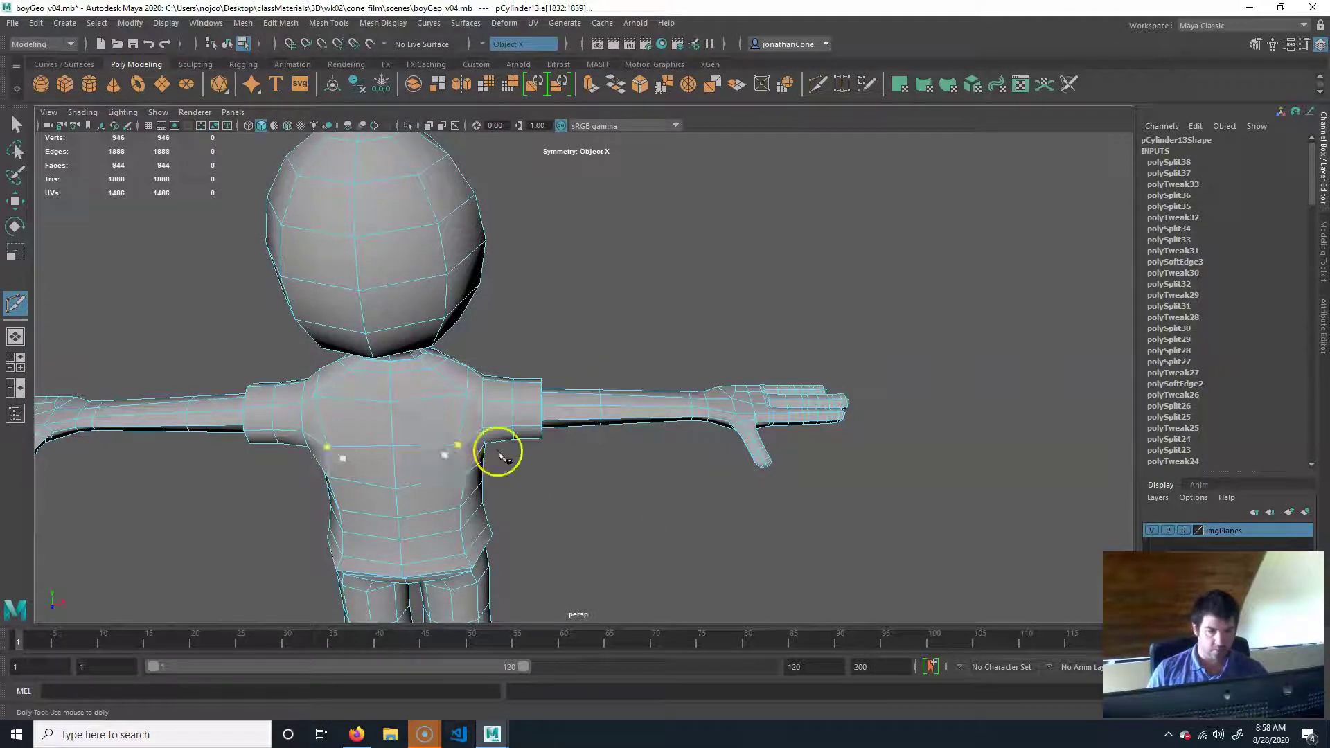
{"action": "left_click", "coordinate": [594, 408], "text": "ctrl"}
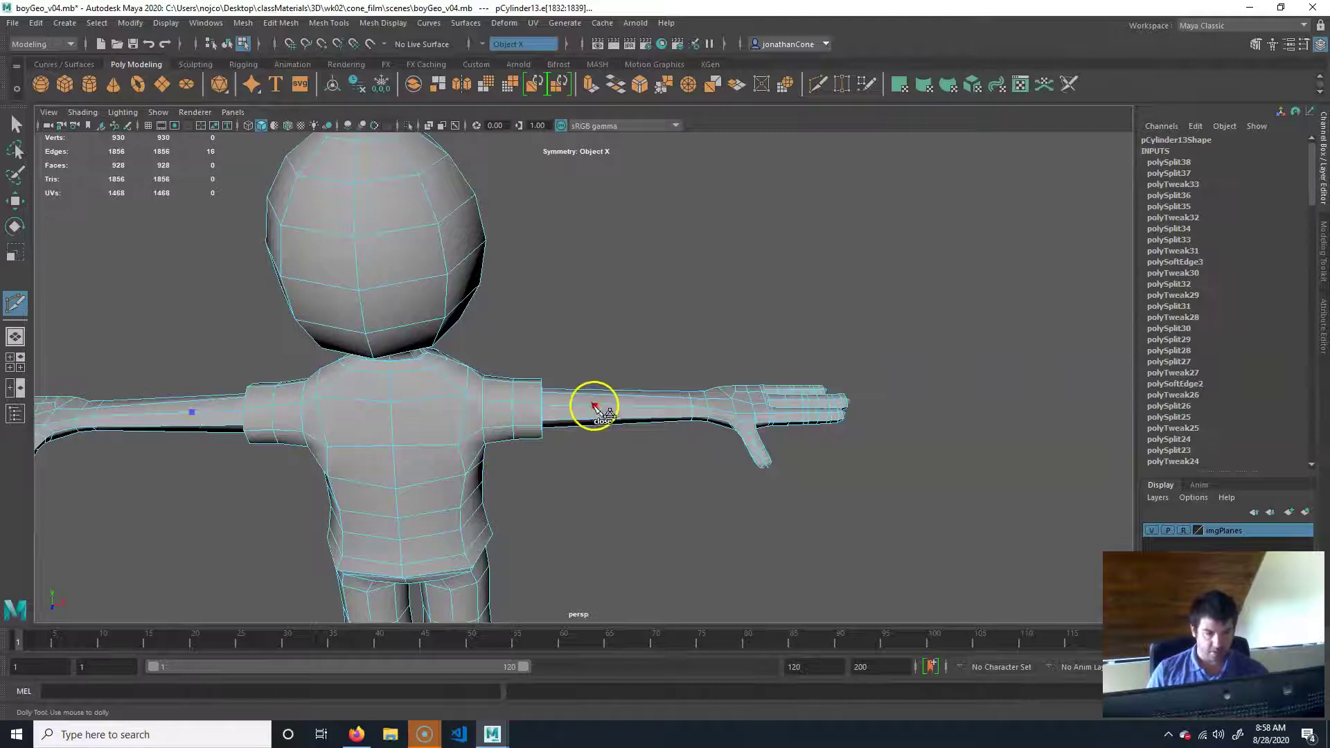
{"action": "key", "text": "ctrl+z"}
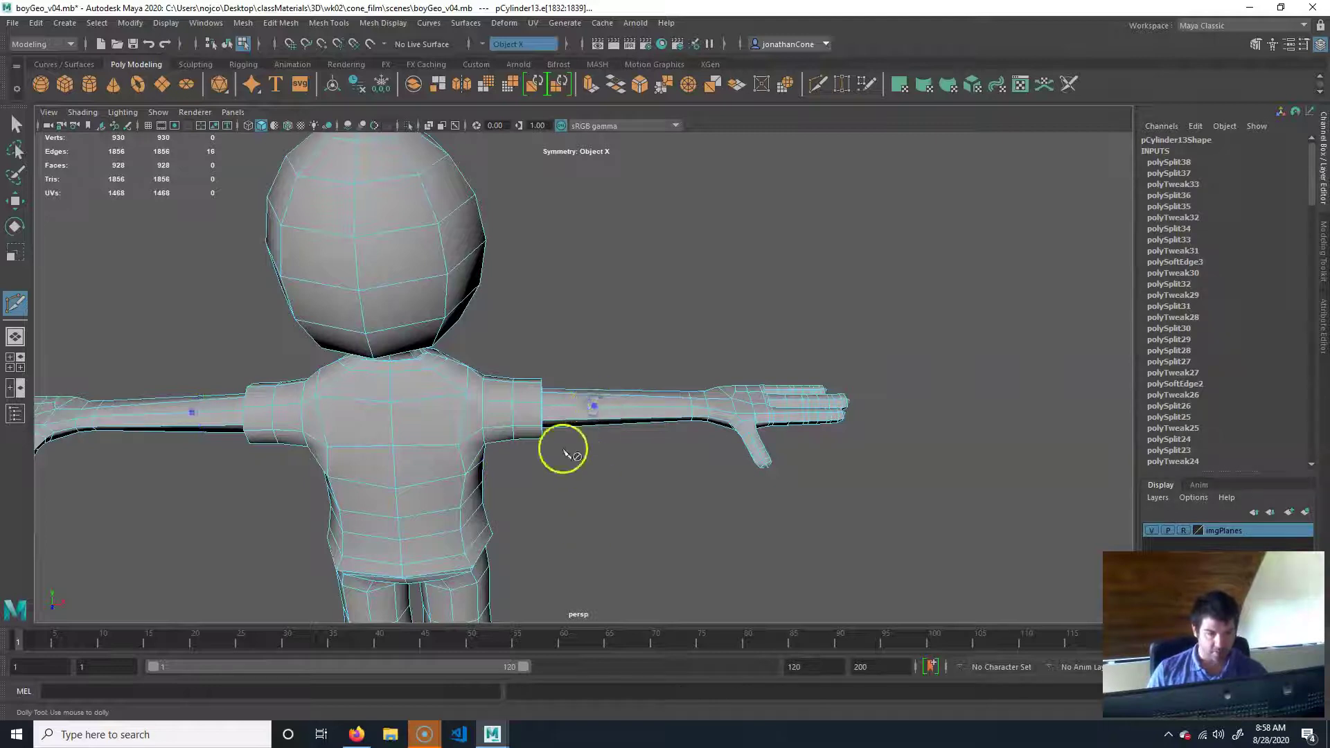
Insert an edge loop around both forearms between the sleeve opening and the wrist with Multi-Cut
{"action": "left_click", "coordinate": [594, 408]}
{"action": "right_click_drag", "start_coordinate": [492, 447], "coordinate": [721, 454], "text": "alt"}
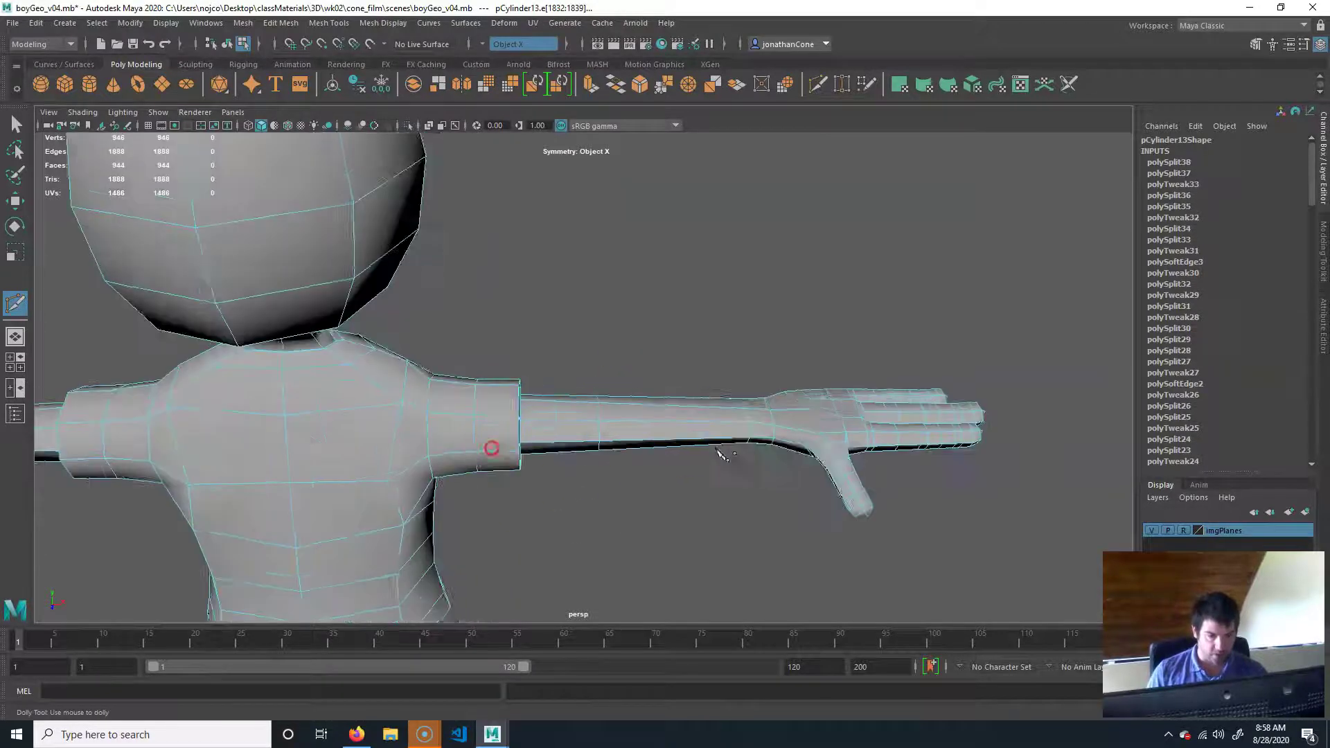
{"action": "left_click_drag", "start_coordinate": [530, 474], "coordinate": [485, 476], "text": "alt"}
{"action": "right_click_drag", "start_coordinate": [605, 469], "coordinate": [679, 463], "text": "alt"}
{"action": "key", "text": "q"}
{"action": "left_click_drag", "start_coordinate": [650, 401], "coordinate": [611, 505], "text": "alt"}
{"action": "right_click_drag", "start_coordinate": [497, 471], "coordinate": [615, 471], "text": "alt"}
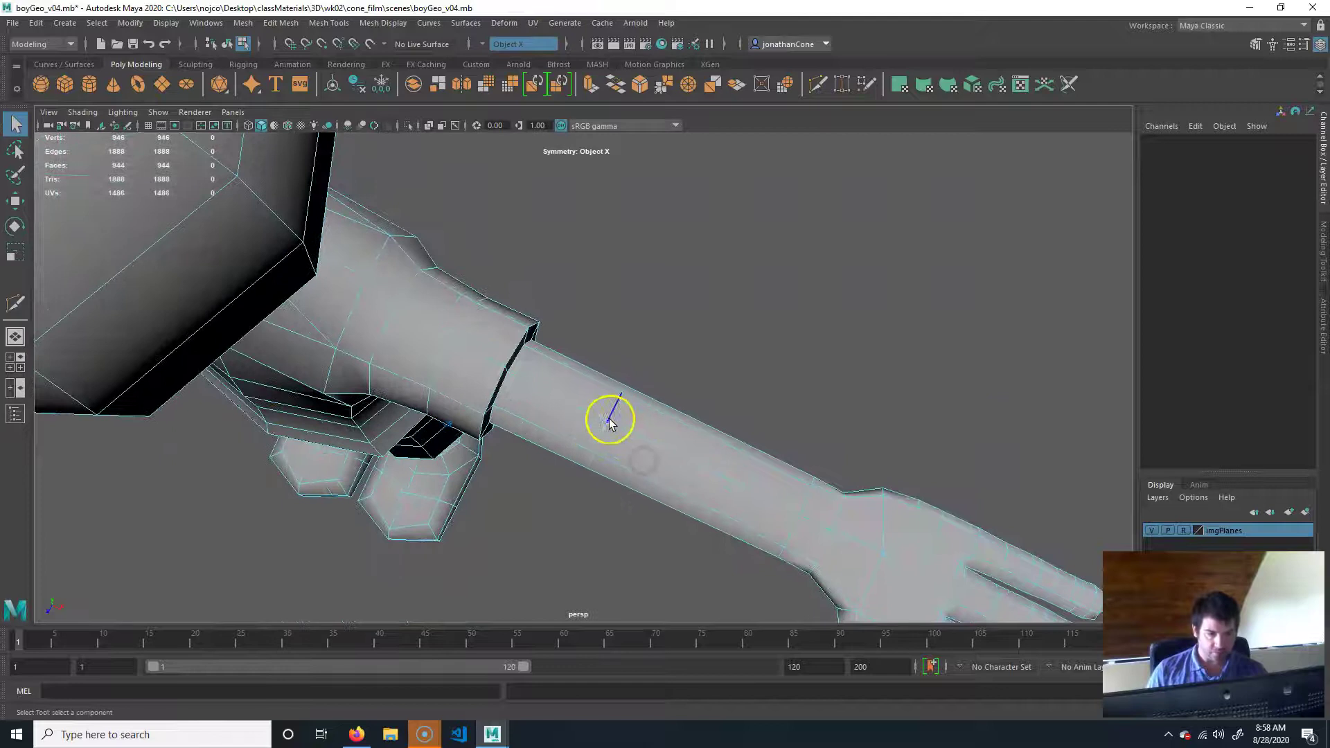
{"action": "left_click_drag", "start_coordinate": [610, 422], "coordinate": [636, 441], "text": "alt"}
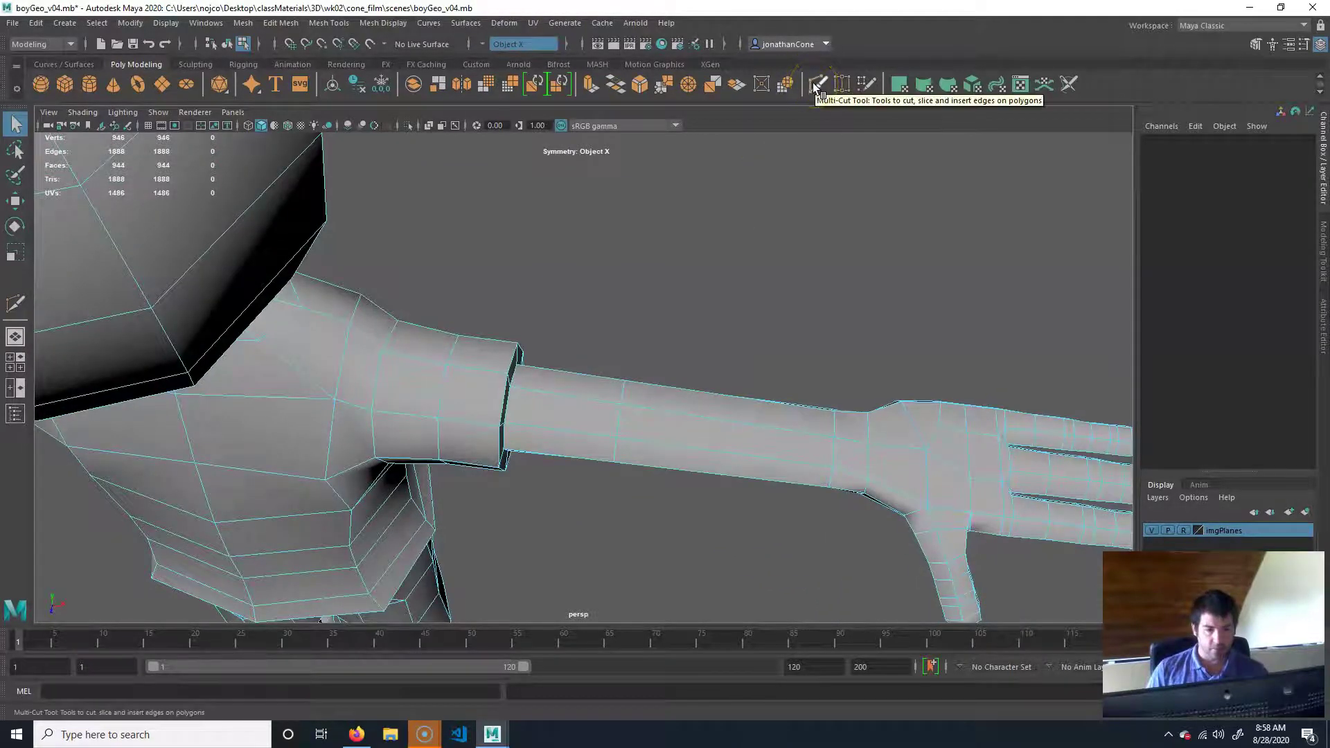
{"action": "left_click_drag", "start_coordinate": [587, 463], "coordinate": [504, 436], "text": "alt"}
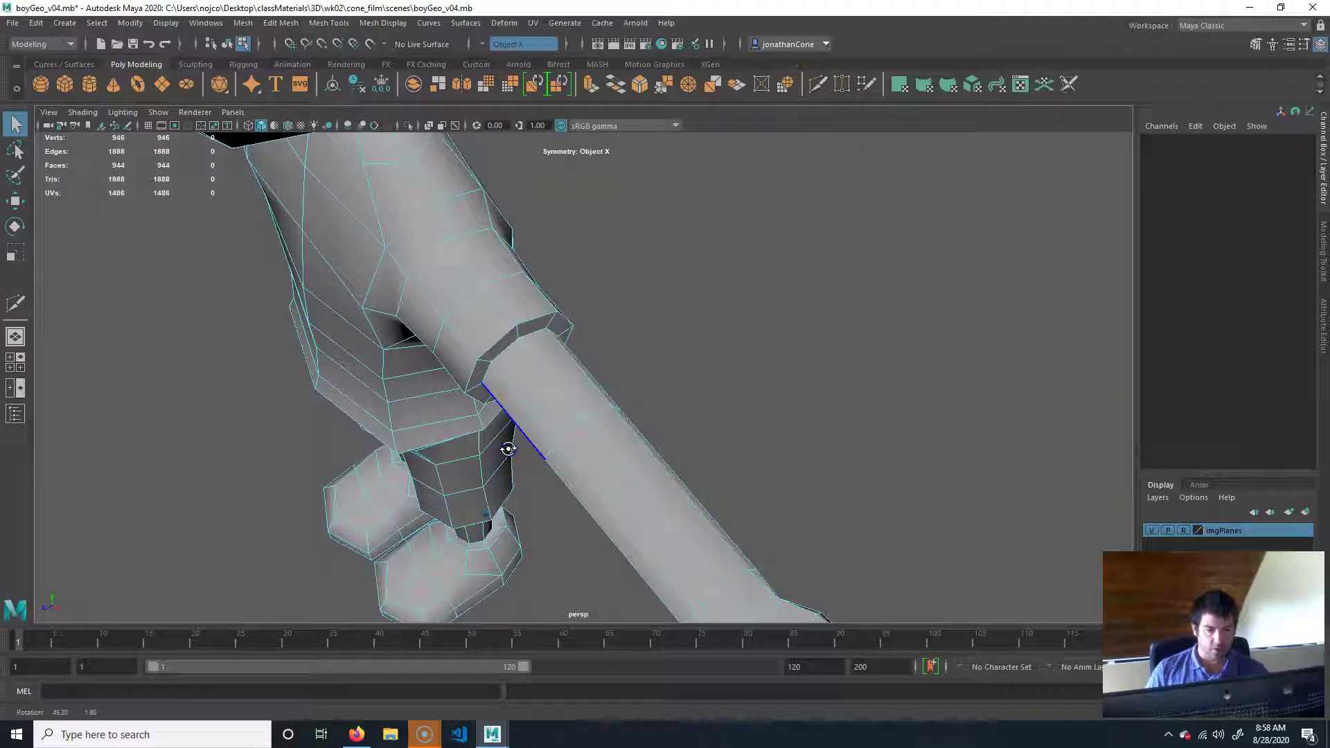
Select the new edge loop at both elbows and adjust it to shape the arms
{"action": "double_click", "coordinate": [506, 346]}
{"action": "left_click_drag", "start_coordinate": [585, 457], "coordinate": [531, 460], "text": "alt"}
{"action": "key", "text": "r"}
{"action": "key", "text": "w"}
{"action": "left_click_drag", "start_coordinate": [552, 471], "coordinate": [616, 451], "text": "alt"}
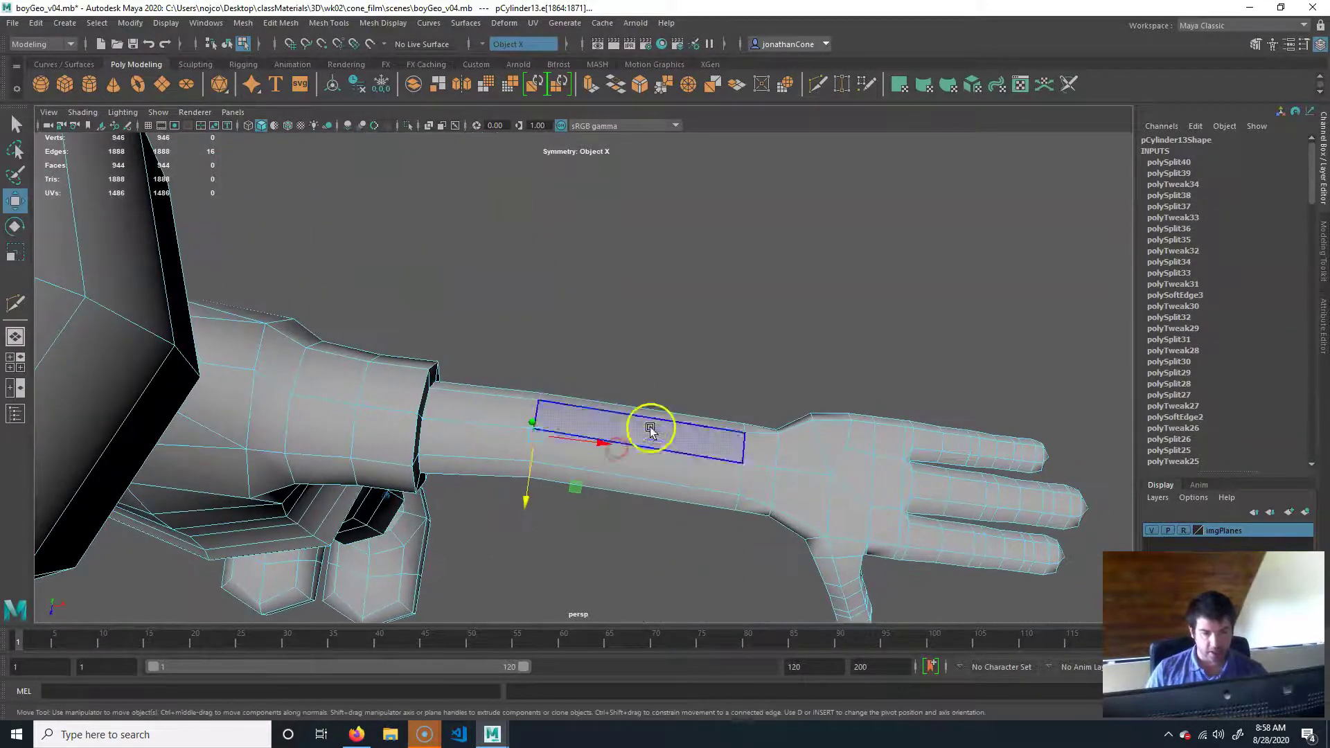
Insert an edge loop around both forearms midway between the elbow loop and the wrist with Multi-Cut
{"action": "left_click", "coordinate": [819, 83]}
{"action": "left_click", "coordinate": [820, 84]}
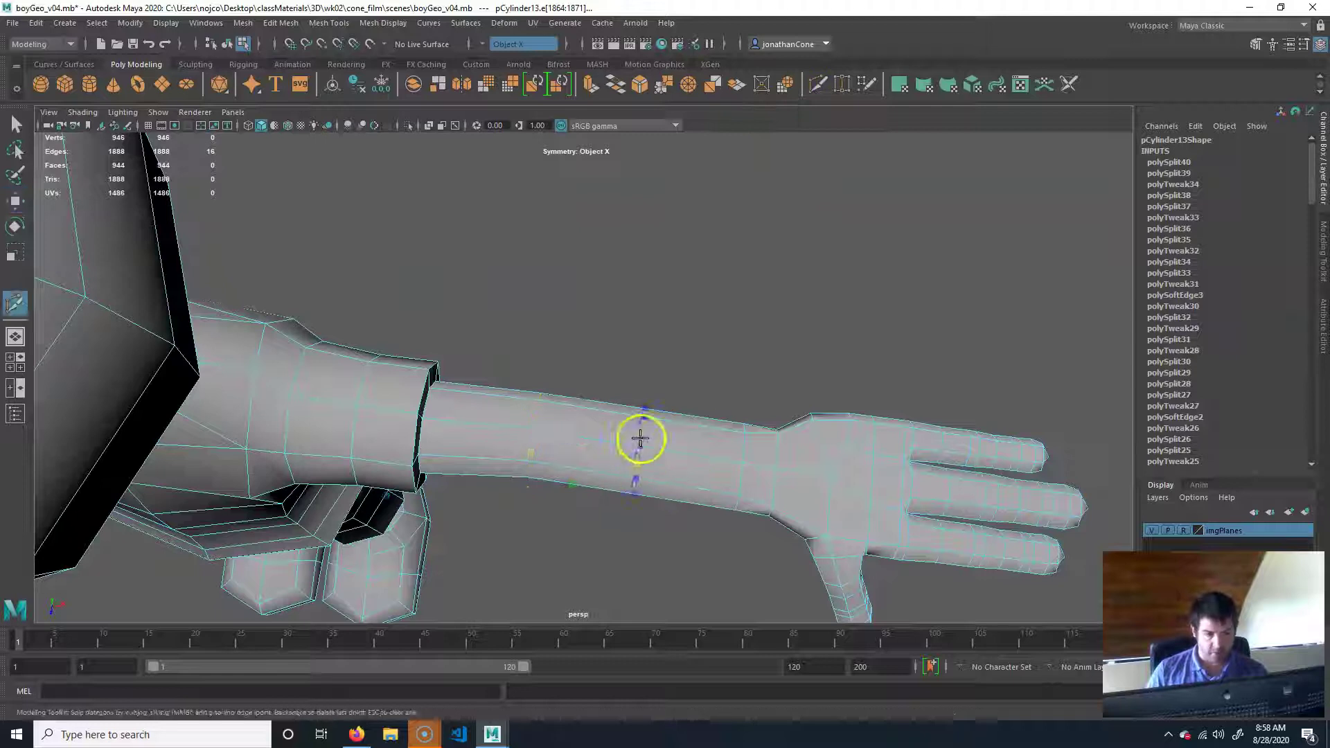
{"action": "left_click", "coordinate": [641, 441], "text": "ctrl"}
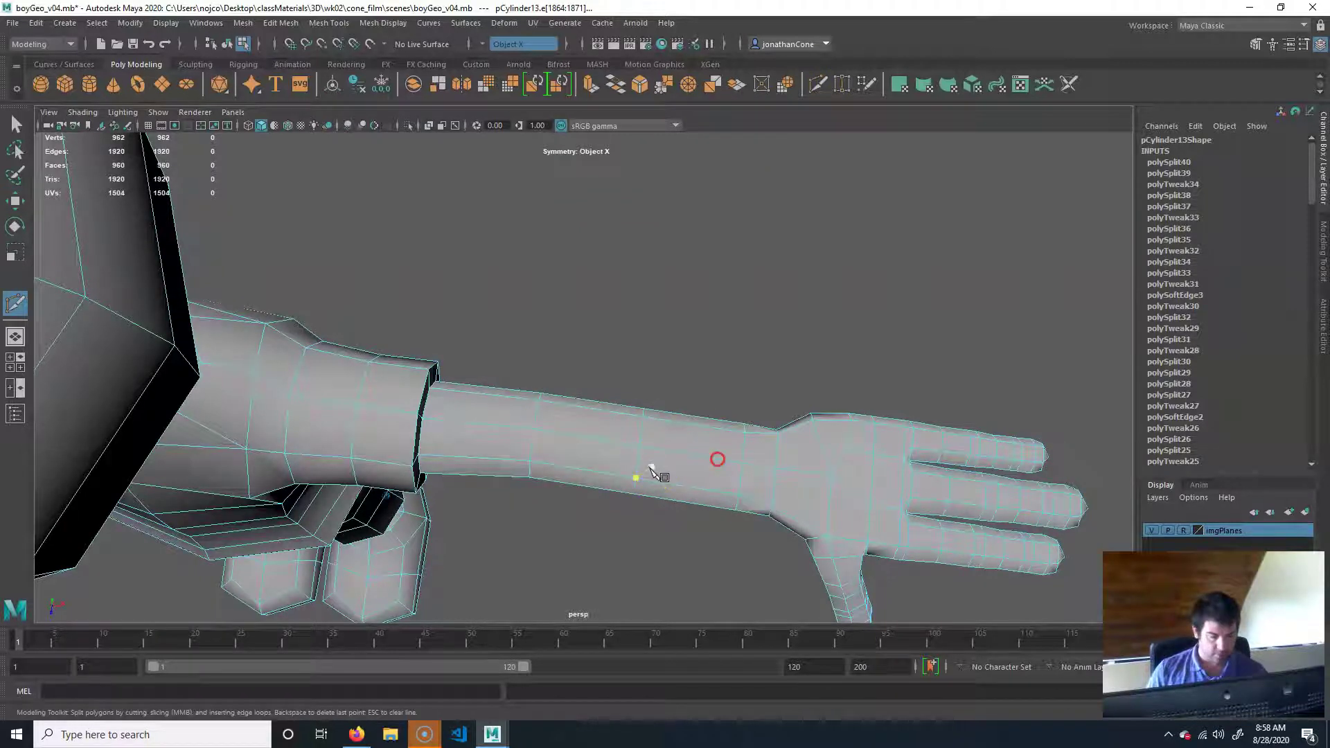
{"action": "key", "text": "q"}
Scale the new mid-forearm loop up slightly in height and depth to give the forearms more volume
{"action": "left_click_drag", "start_coordinate": [573, 445], "coordinate": [525, 459], "text": "alt"}
{"action": "key", "text": "r"}
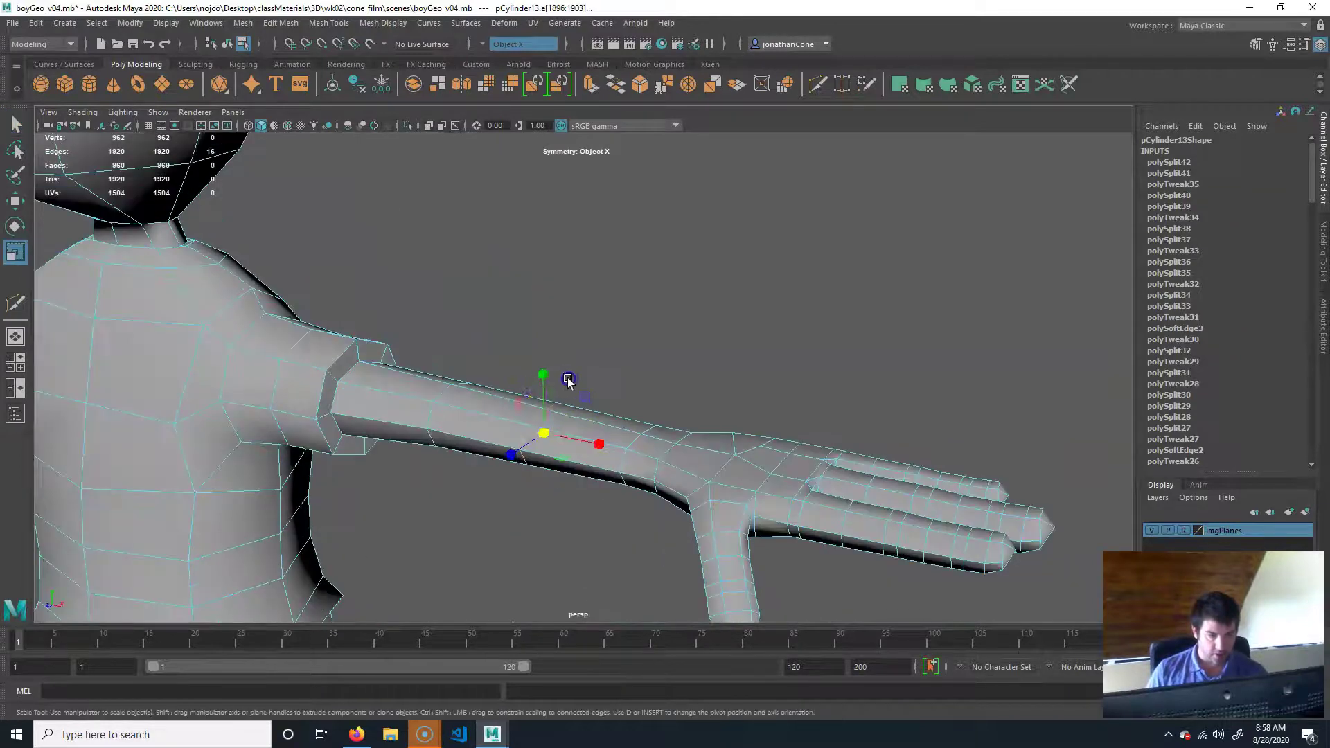
{"action": "left_click_drag", "start_coordinate": [543, 434], "coordinate": [545, 435]}
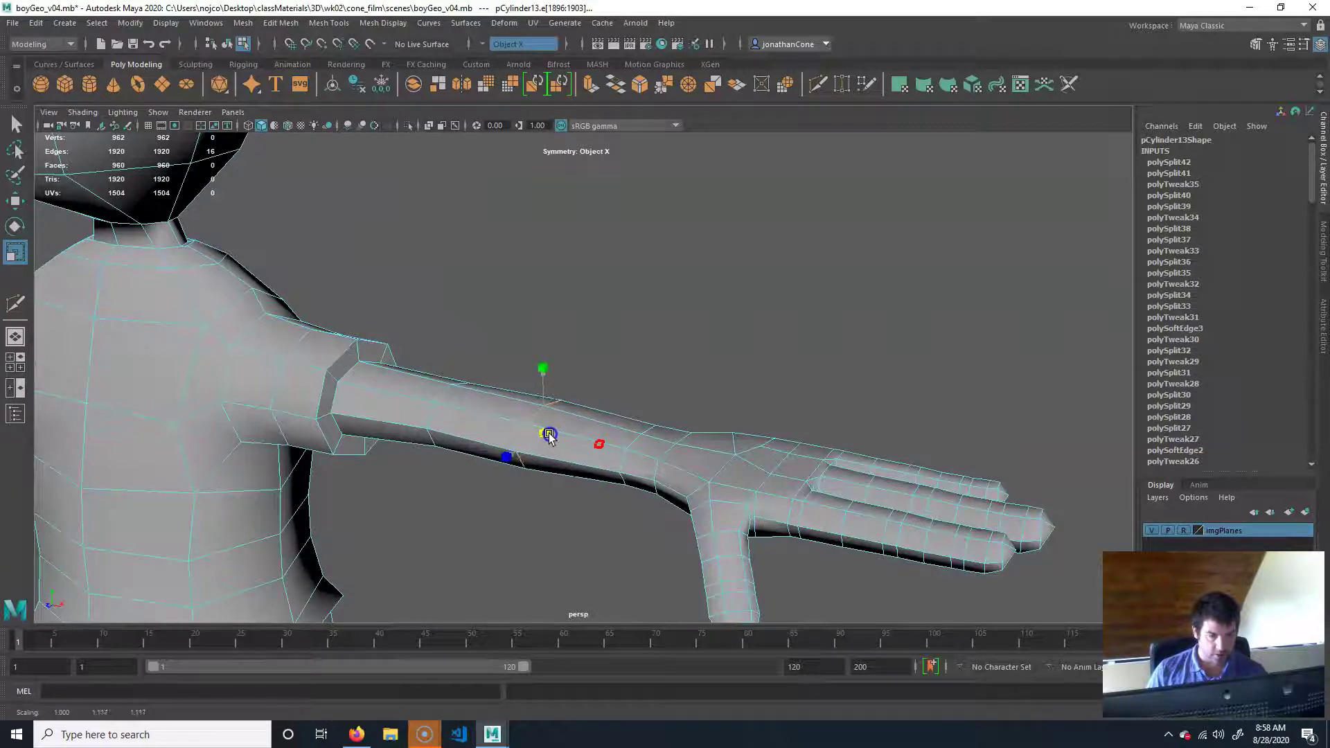
{"action": "left_click_drag", "start_coordinate": [507, 468], "coordinate": [513, 458]}
{"action": "left_click_drag", "start_coordinate": [576, 428], "coordinate": [543, 420], "text": "alt"}
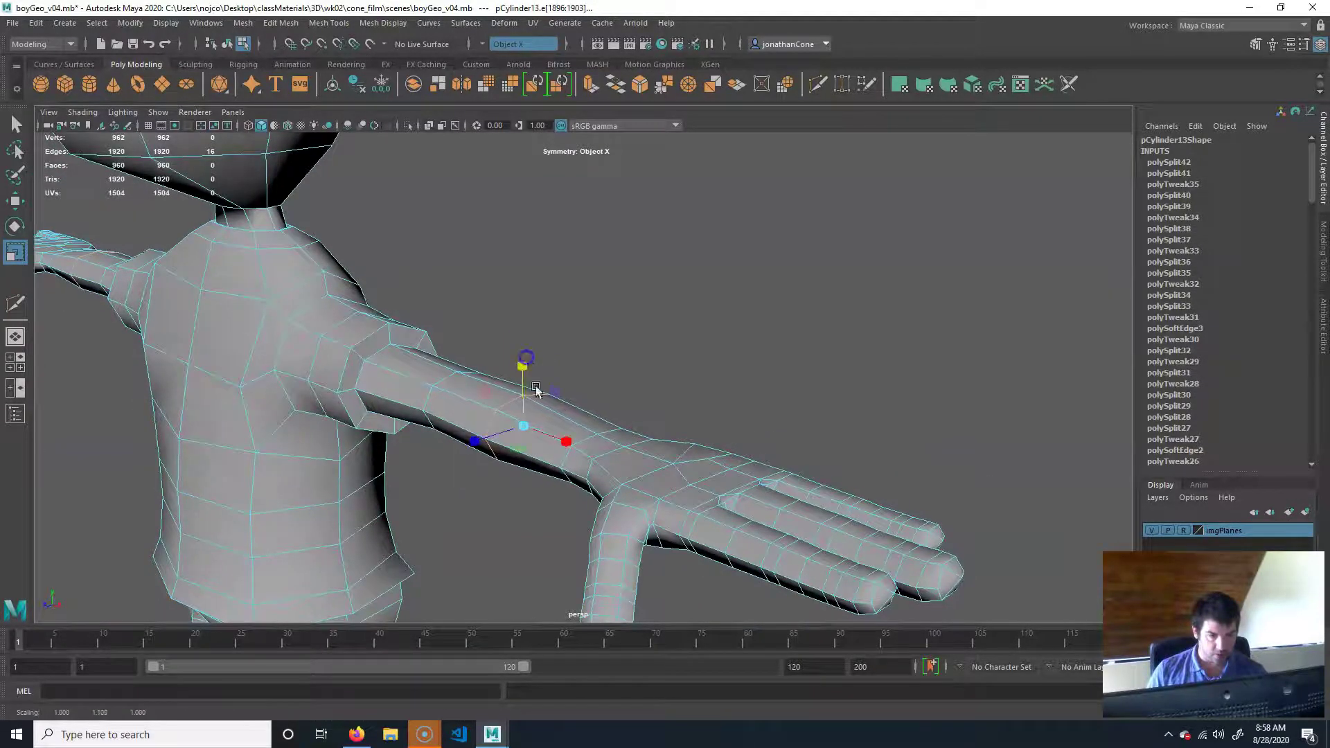
Select the edge loop around the wrists and check the arm's profile from the front
{"action": "left_click_drag", "start_coordinate": [525, 355], "coordinate": [662, 451], "text": "alt"}
{"action": "left_click_drag", "start_coordinate": [724, 386], "coordinate": [535, 485], "text": "alt"}
{"action": "left_click", "coordinate": [545, 477]}
{"action": "double_click", "coordinate": [574, 453]}
{"action": "left_click_drag", "start_coordinate": [536, 479], "coordinate": [683, 418]}
{"action": "key", "text": "w"}
{"action": "right_click_drag", "start_coordinate": [574, 436], "coordinate": [541, 442], "text": "alt"}
{"action": "right_click_drag", "start_coordinate": [664, 443], "coordinate": [584, 449], "text": "alt"}
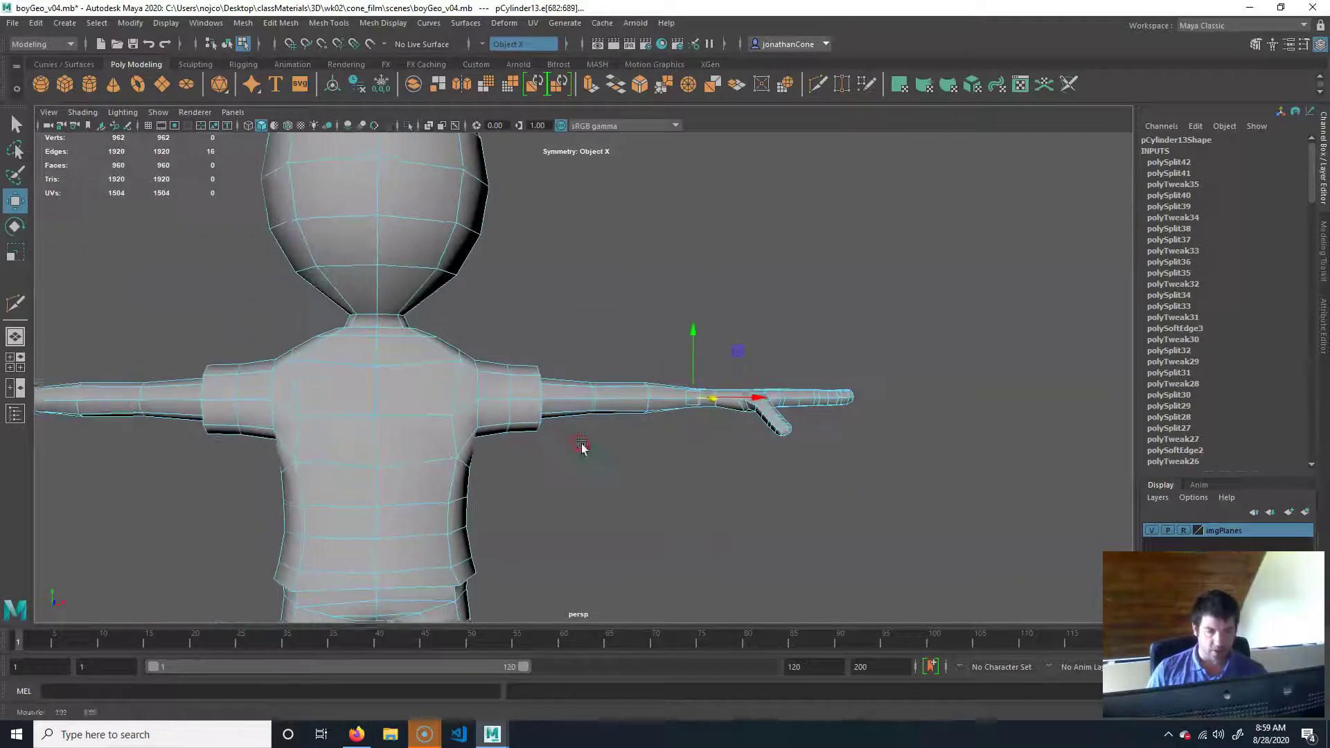
Return to object mode and examine the whole character's shape and proportions from the front and above
{"action": "left_click_drag", "start_coordinate": [589, 450], "coordinate": [624, 482], "text": "alt"}
{"action": "right_click_drag", "start_coordinate": [542, 402], "coordinate": [632, 320]}
{"action": "left_click", "coordinate": [657, 266]}
{"action": "right_click_drag", "start_coordinate": [682, 444], "coordinate": [561, 464], "text": "alt"}
{"action": "middle_click_drag", "start_coordinate": [689, 463], "coordinate": [770, 432], "text": "alt"}
{"action": "left_click_drag", "start_coordinate": [773, 429], "coordinate": [761, 397], "text": "alt"}
{"action": "left_click", "coordinate": [761, 397]}
{"action": "middle_click_drag", "start_coordinate": [681, 431], "coordinate": [677, 378], "text": "alt"}
{"action": "left_click", "coordinate": [787, 402]}
{"action": "mouse_move", "coordinate": [608, 424]}
{"action": "left_mouse_down", "text": "alt"}
{"action": "mouse_move", "coordinate": [941, 418]}
{"action": "mouse_move", "coordinate": [942, 407]}
{"action": "mouse_move", "coordinate": [625, 411]}
{"action": "left_mouse_up", "text": "alt"}
{"action": "left_click", "coordinate": [546, 353]}
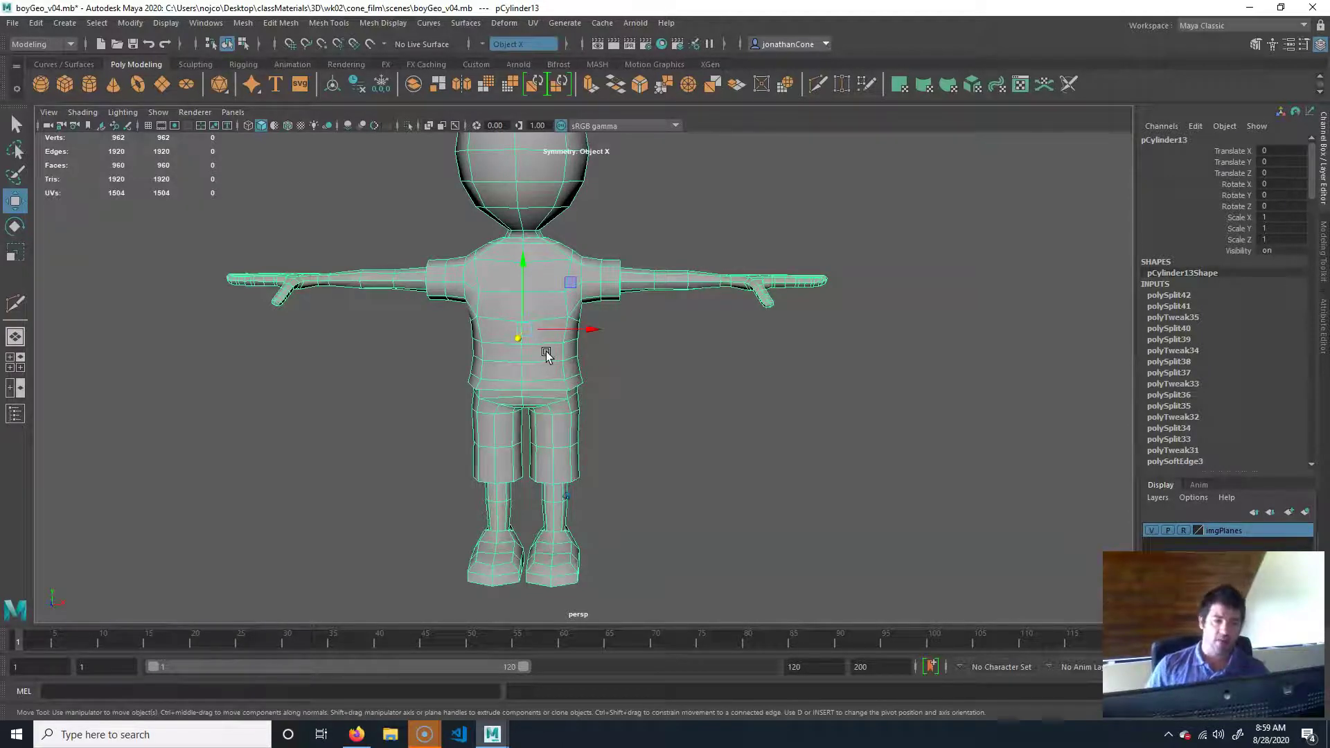
{"action": "right_click_drag", "start_coordinate": [648, 360], "coordinate": [602, 360], "text": "alt"}
{"action": "middle_click_drag", "start_coordinate": [603, 360], "coordinate": [502, 370], "text": "alt"}
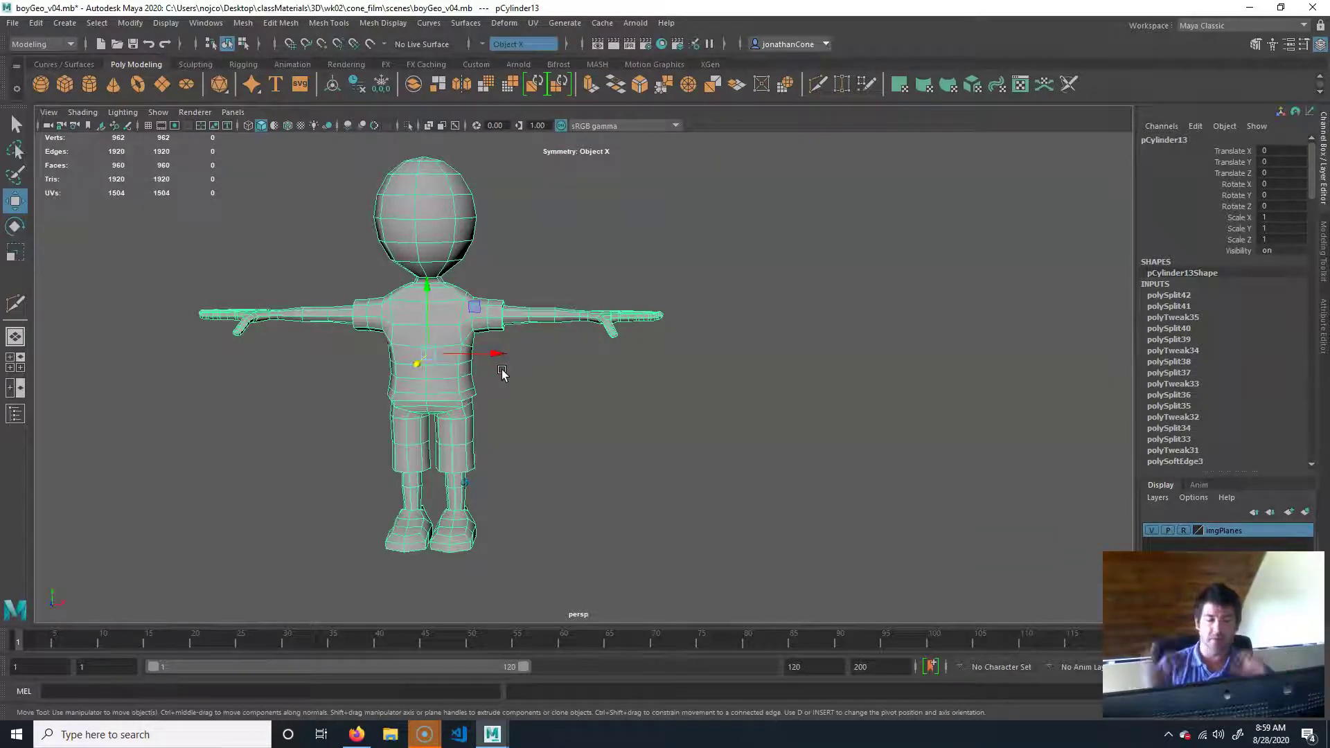
{"action": "left_click_drag", "start_coordinate": [564, 318], "coordinate": [612, 386], "text": "alt"}
{"action": "right_click_drag", "start_coordinate": [612, 385], "coordinate": [681, 381], "text": "alt"}
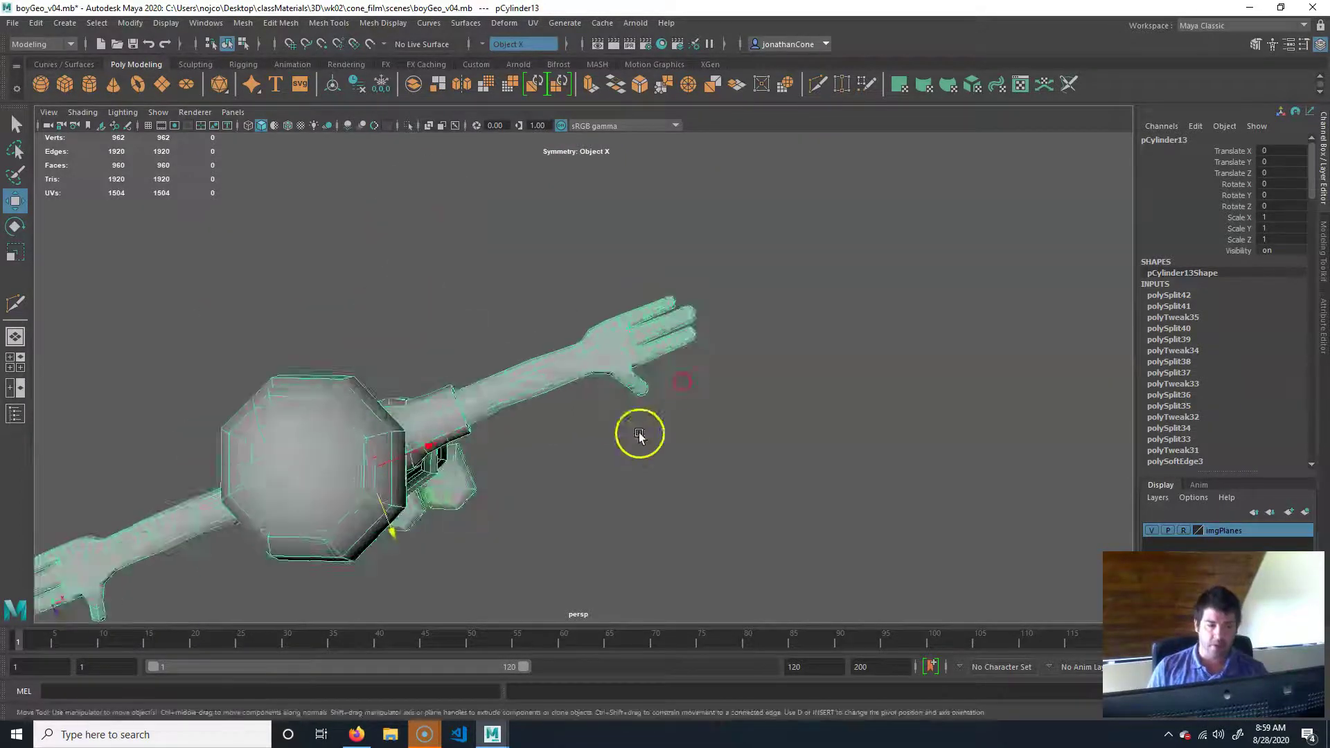
Select all vertices of both forearms and hands from the elbow loop outward
{"action": "left_click_drag", "start_coordinate": [638, 436], "coordinate": [591, 386], "text": "alt"}
{"action": "right_click_drag", "start_coordinate": [582, 352], "coordinate": [518, 344]}
{"action": "left_click", "coordinate": [519, 345]}
{"action": "left_click_drag", "start_coordinate": [529, 480], "coordinate": [729, 258]}
{"action": "scroll", "coordinate": [635, 381], "scroll_direction": "up", "scroll_amount": 4}
{"action": "left_click_drag", "start_coordinate": [484, 326], "coordinate": [599, 500], "text": "alt"}
{"action": "key", "text": "shift+period"}
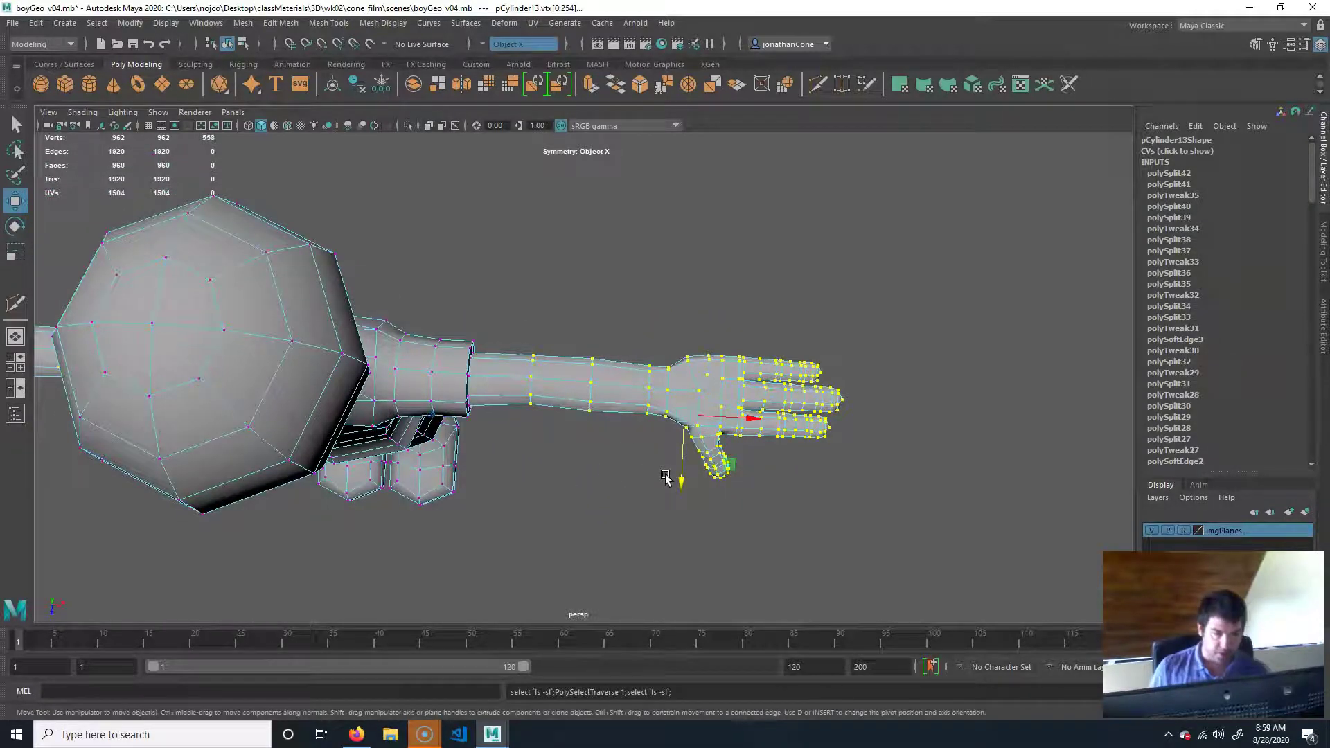
Try bending the arms by rotating the forearms and hands about a pivot at the elbow, then rotating the elbow loop's vertices
{"action": "key", "text": "e"}
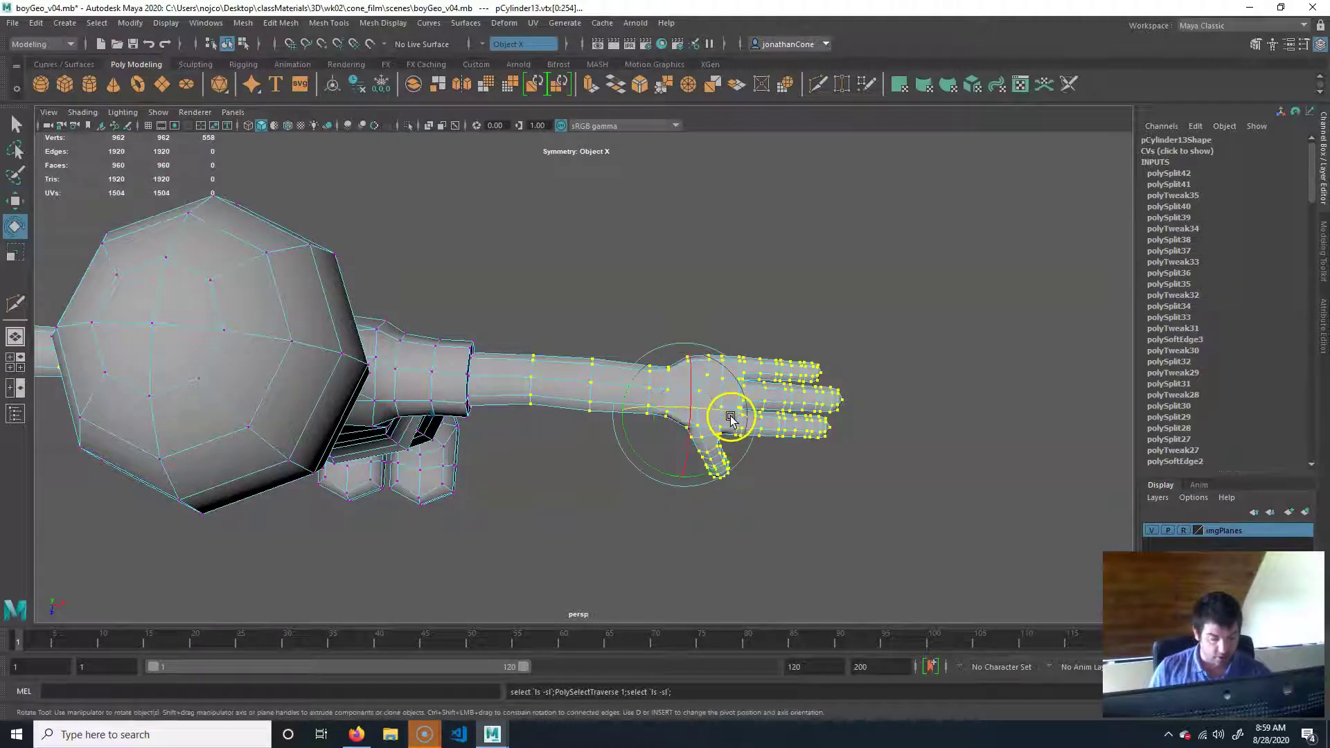
{"action": "left_click_drag", "start_coordinate": [744, 483], "coordinate": [520, 437]}
{"action": "key", "text": "d"}
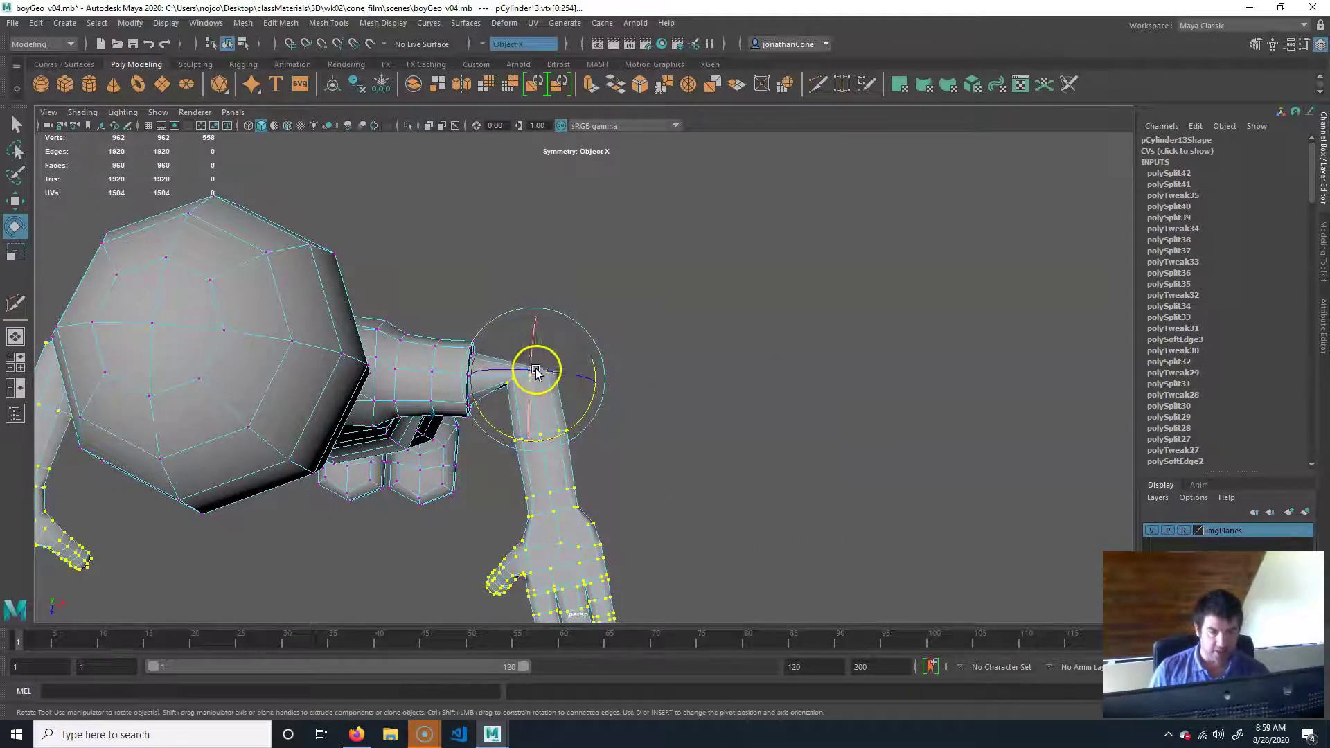
{"action": "left_click_drag", "start_coordinate": [624, 343], "coordinate": [492, 405]}
{"action": "left_click_drag", "start_coordinate": [574, 435], "coordinate": [605, 398]}
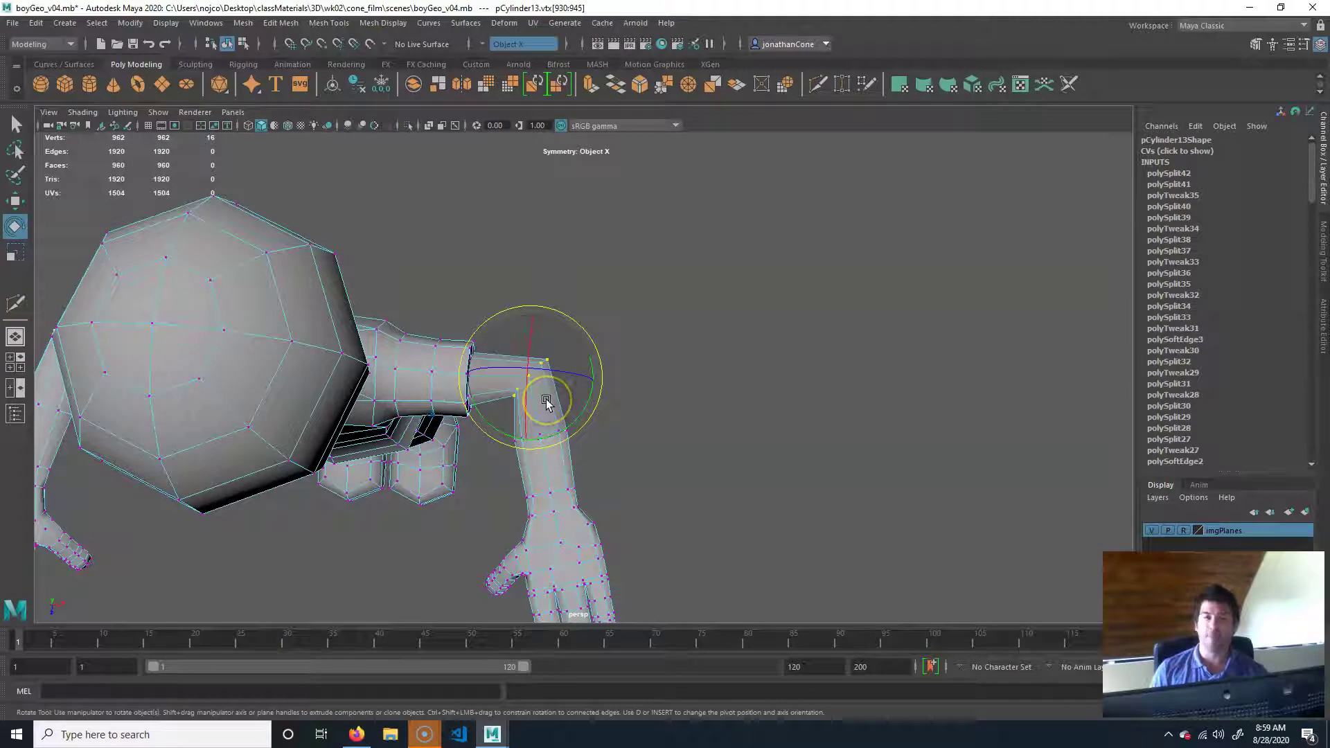
Undo the elbow bend test and clear the vertex selection
{"action": "key", "text": "ctrl+z"}
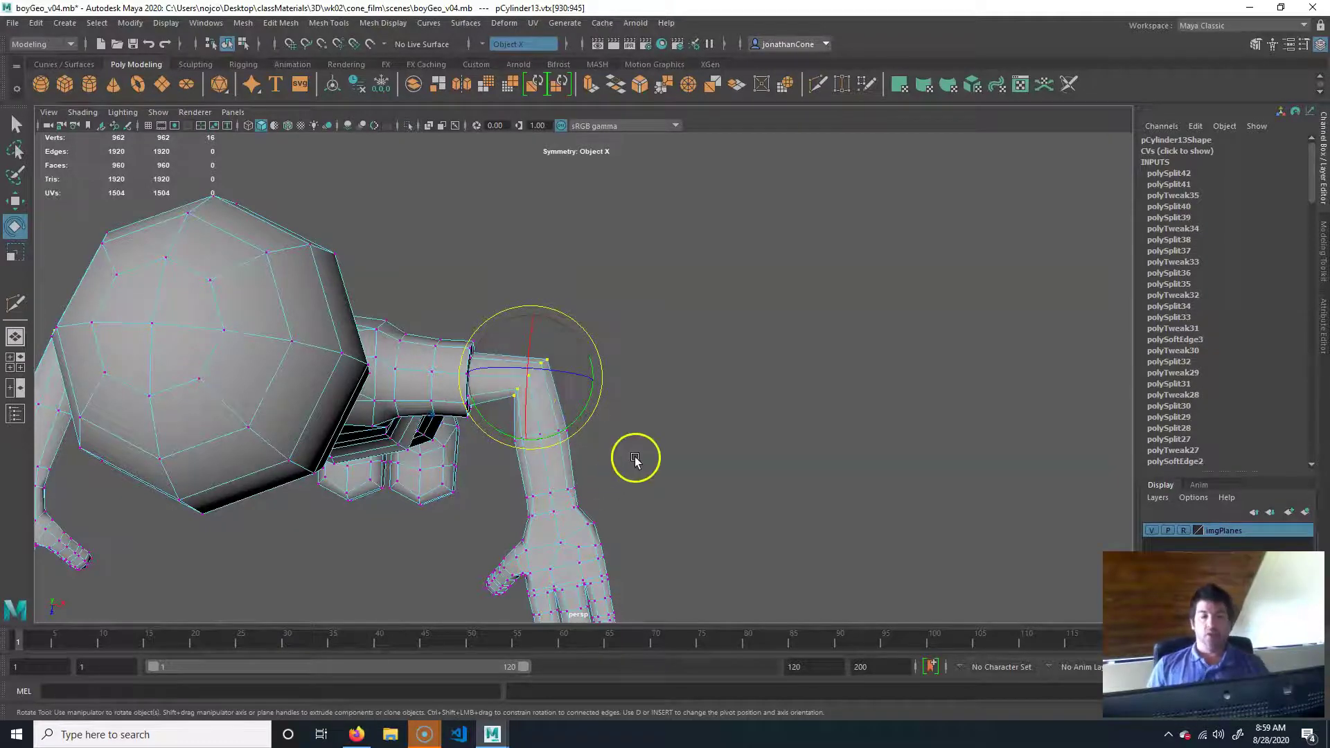
{"action": "key", "text": "ctrl+z"}
{"action": "key", "text": "ctrl+z"}
{"action": "key", "text": "ctrl+z"}
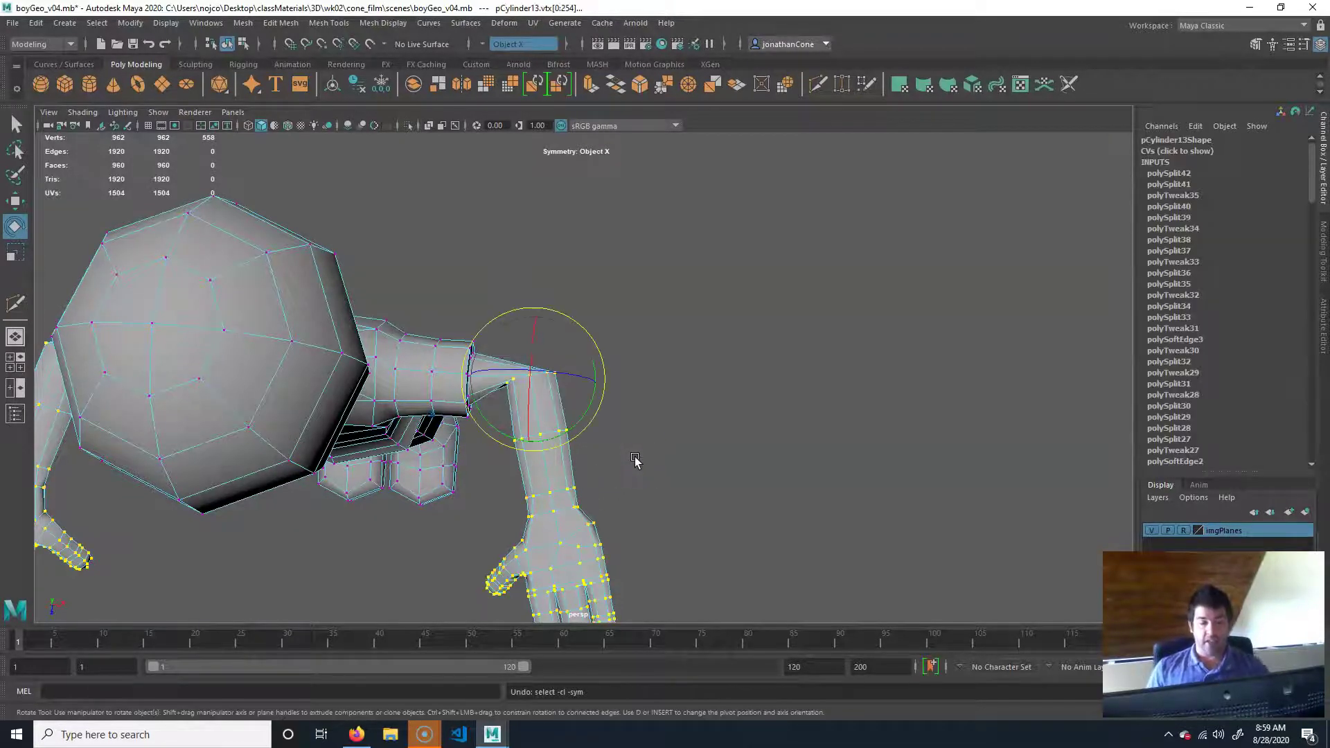
{"action": "right_click_drag", "start_coordinate": [429, 427], "coordinate": [676, 425], "text": "alt"}
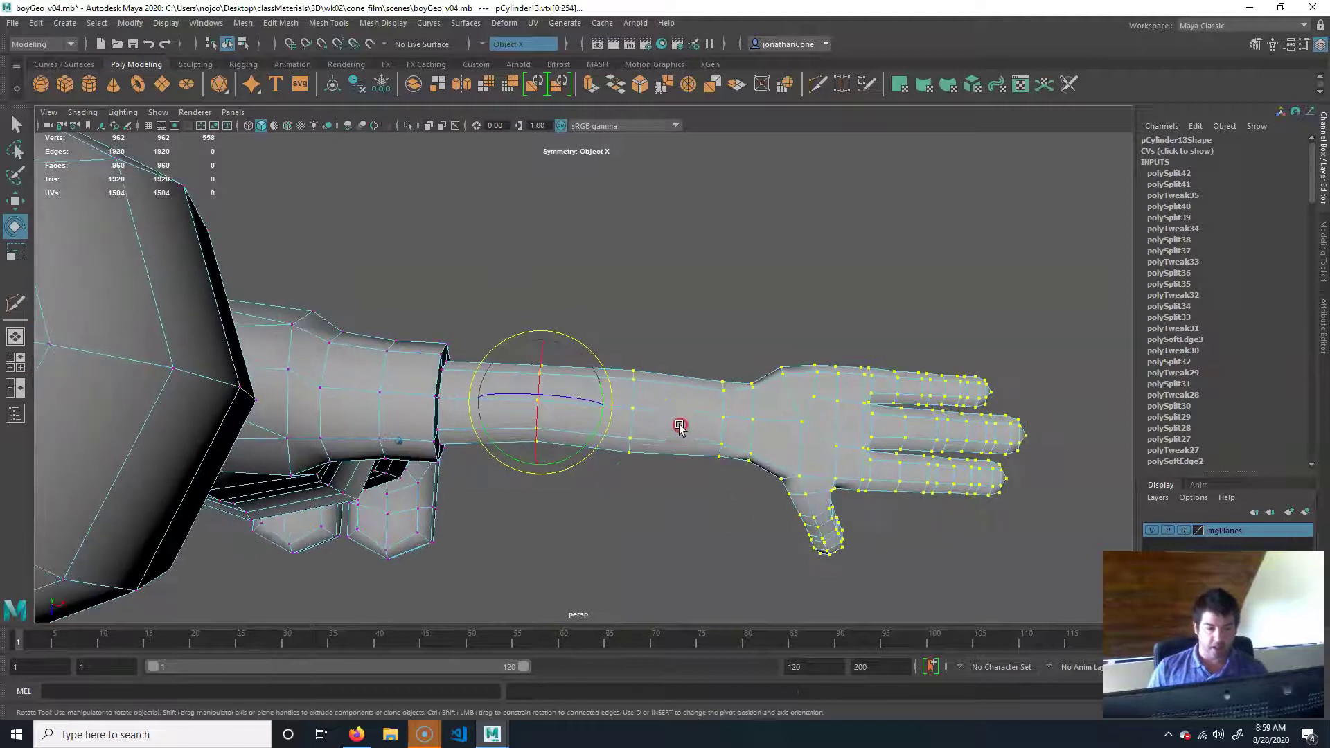
{"action": "left_click", "coordinate": [598, 262]}
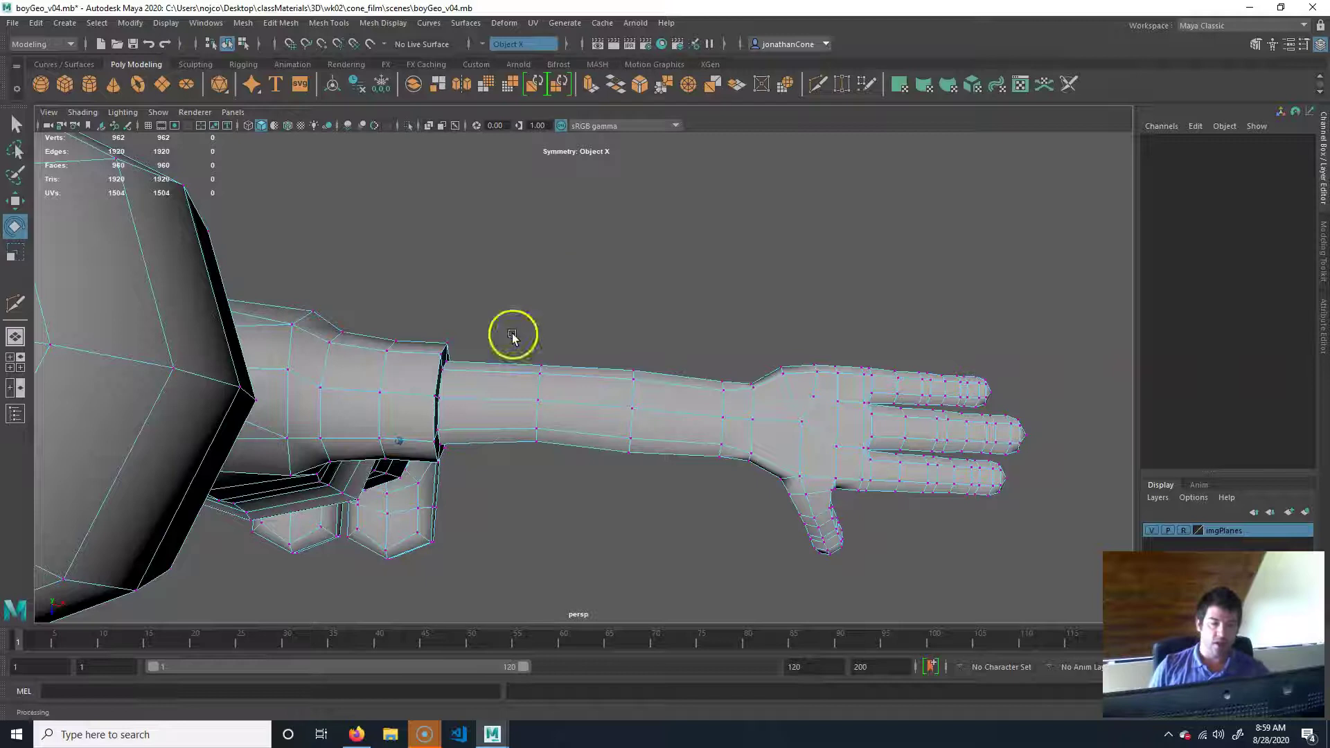
Insert two edge loops closely flanking the elbow loop on both arms with Multi-Cut
{"action": "middle_click_drag", "start_coordinate": [512, 336], "coordinate": [554, 315], "text": "alt"}
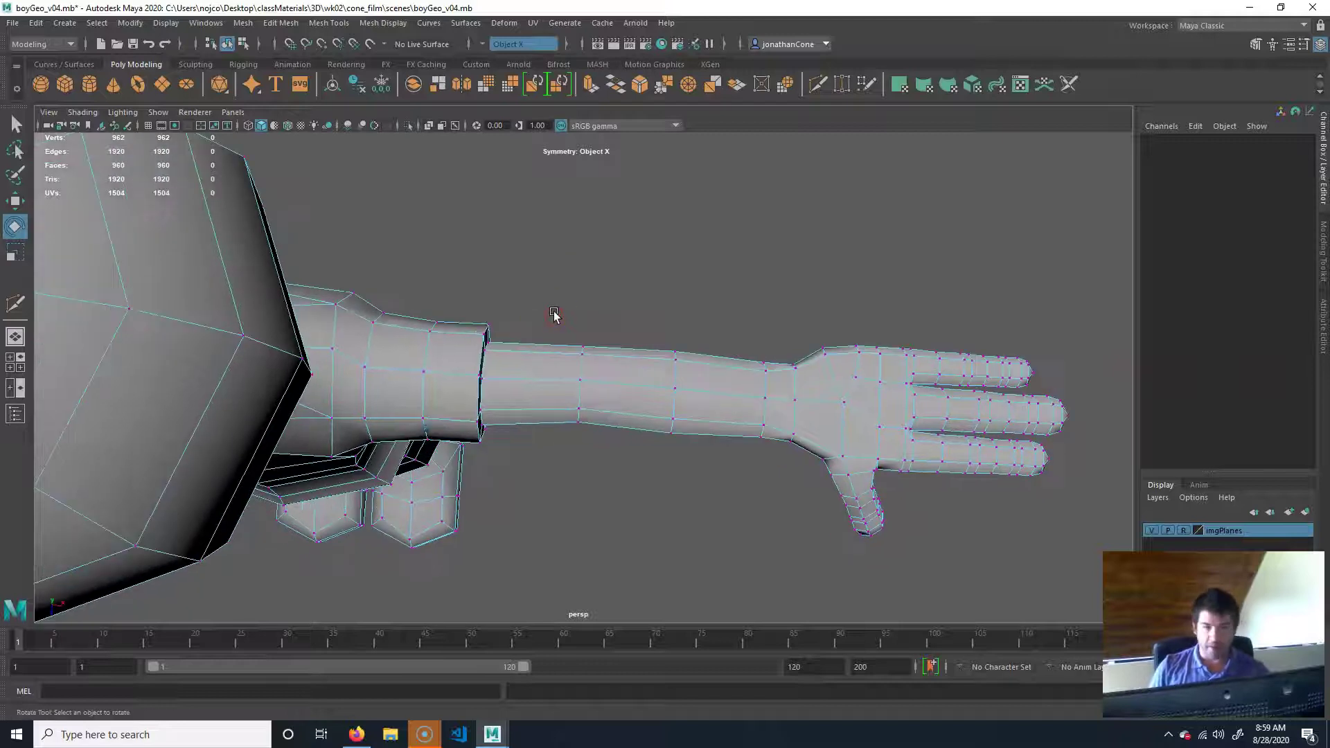
{"action": "left_click", "coordinate": [825, 85]}
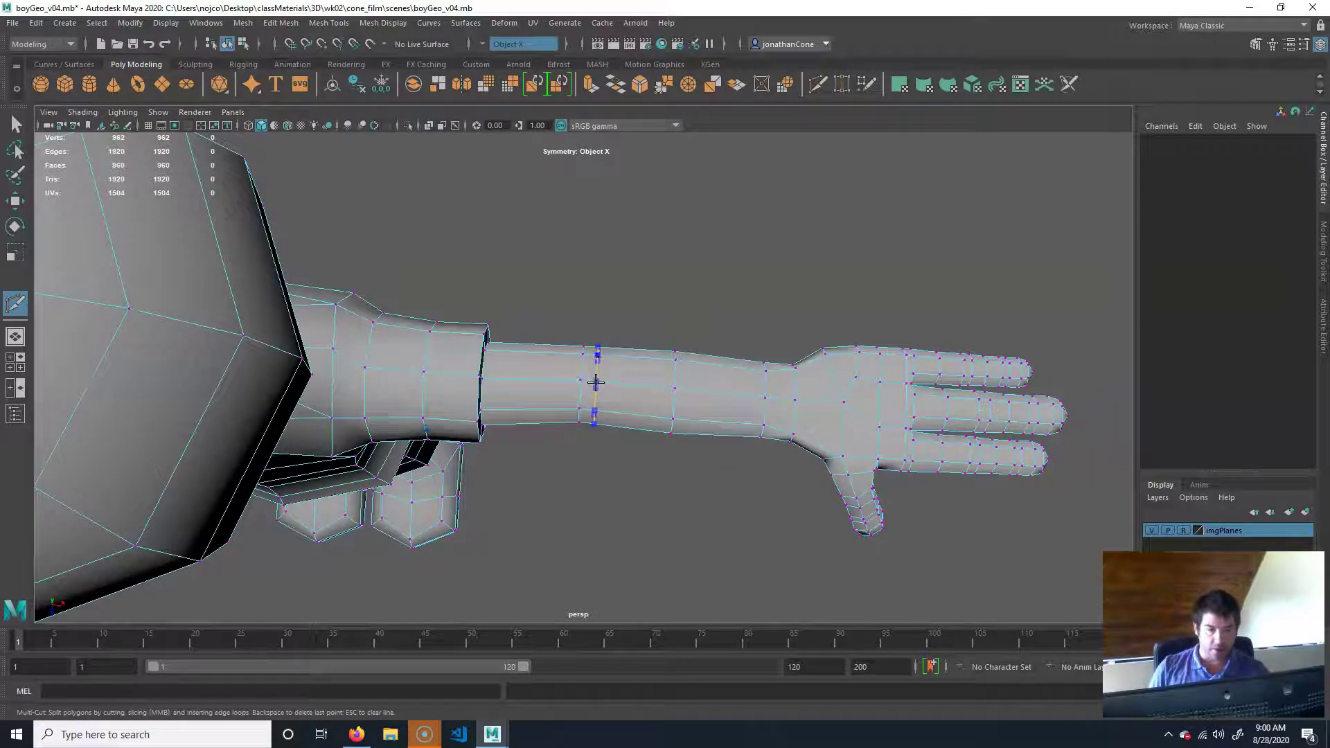
{"action": "left_click", "coordinate": [556, 379], "text": "ctrl"}
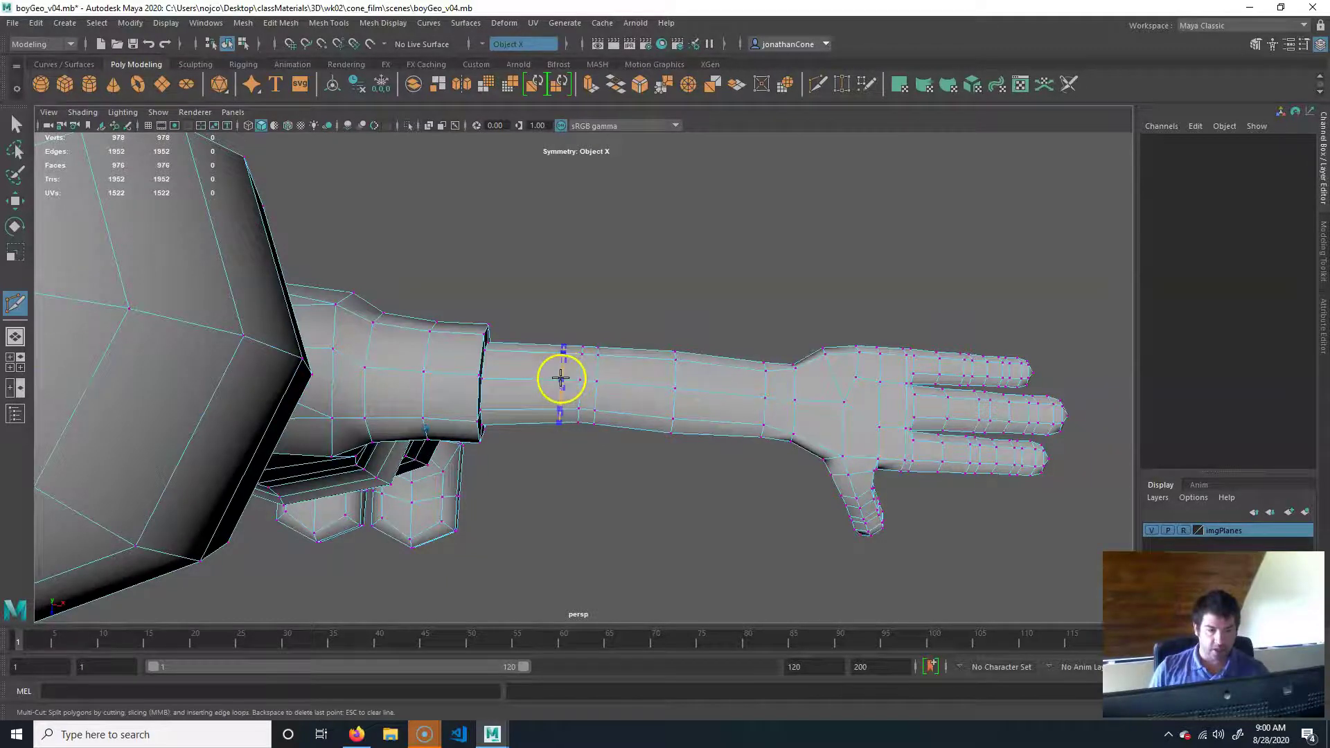
{"action": "left_click", "coordinate": [561, 377], "text": "ctrl"}
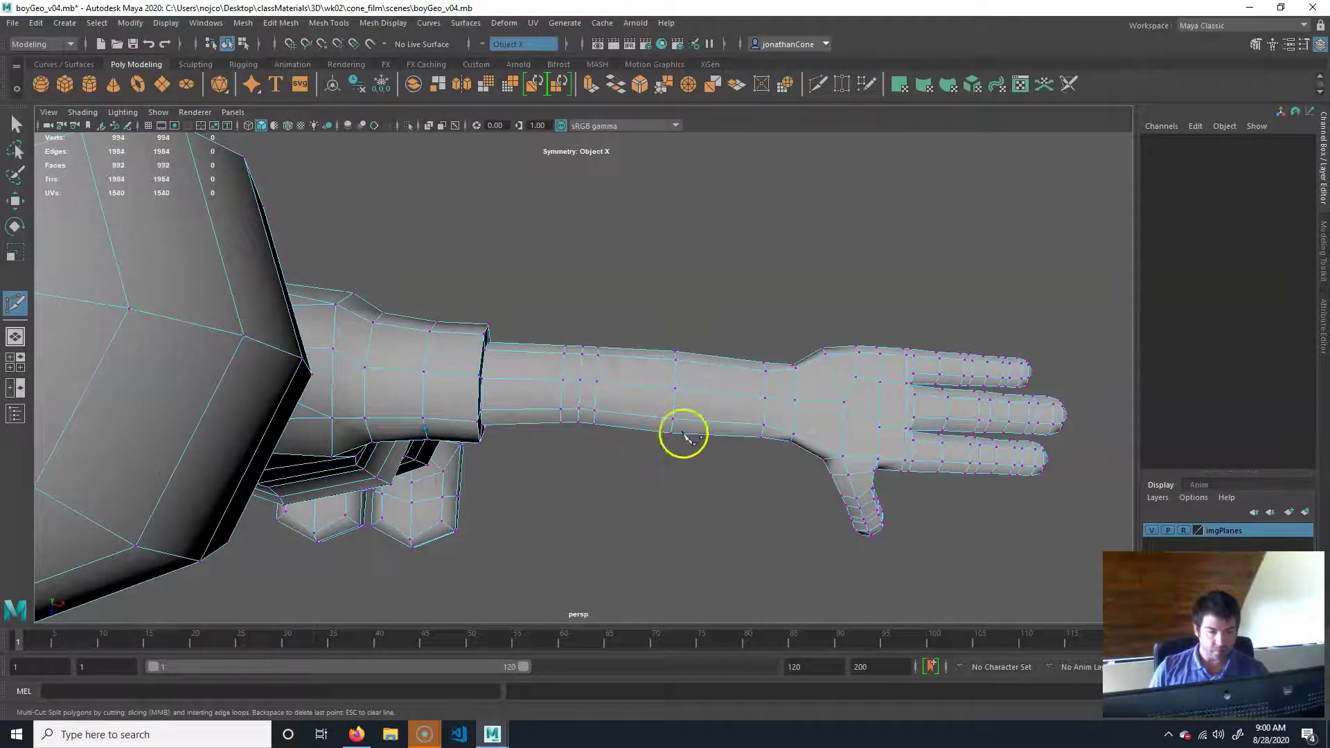
{"action": "key", "text": "q"}
Select the vertices of both forearms and hands beyond the elbow, using the perspective and top views
{"action": "middle_click_drag", "start_coordinate": [683, 434], "coordinate": [645, 410], "text": "alt"}
{"action": "middle_click_drag", "start_coordinate": [979, 325], "coordinate": [903, 341], "text": "alt"}
{"action": "left_click_drag", "start_coordinate": [980, 208], "coordinate": [401, 589]}
{"action": "middle_click_drag", "start_coordinate": [506, 413], "coordinate": [674, 344], "text": "alt"}
{"action": "key", "text": "space"}
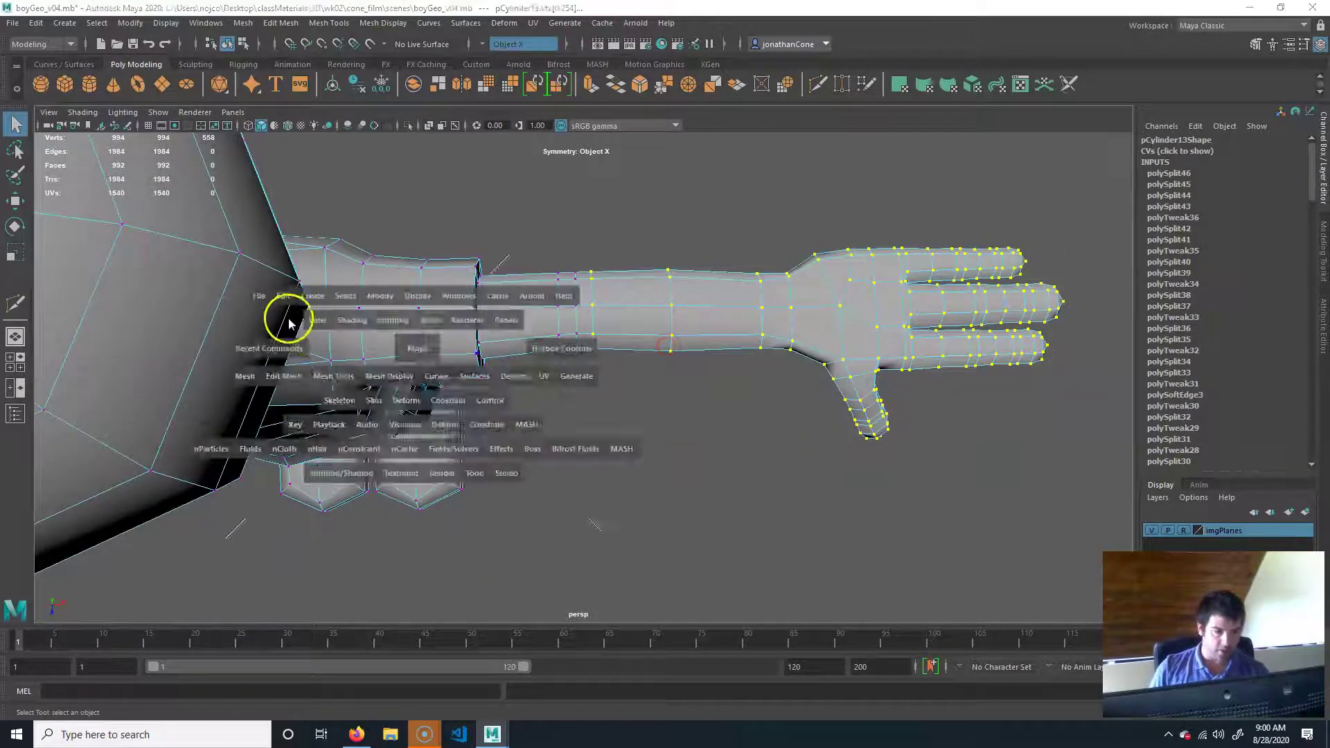
{"action": "key", "text": "space"}
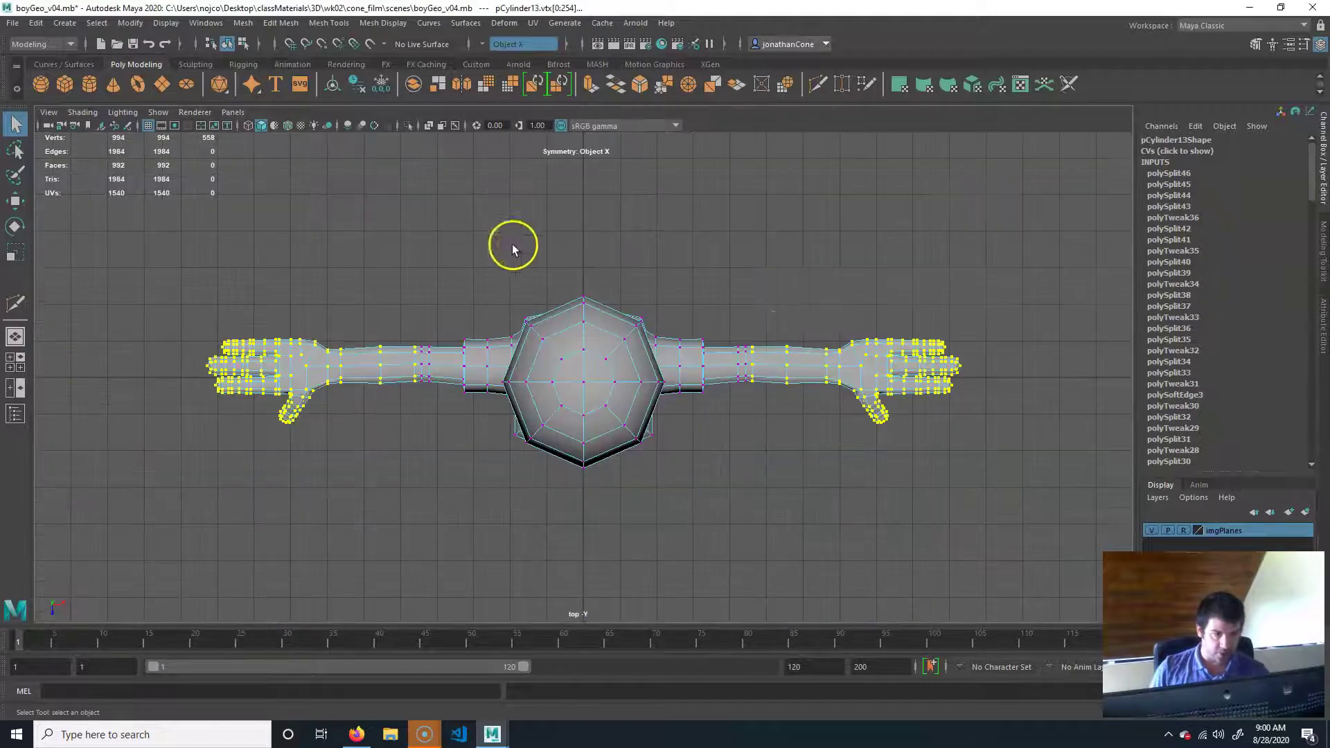
{"action": "left_click_drag", "start_coordinate": [1016, 248], "coordinate": [748, 460]}
{"action": "key", "text": "space"}
{"action": "key", "text": "space"}
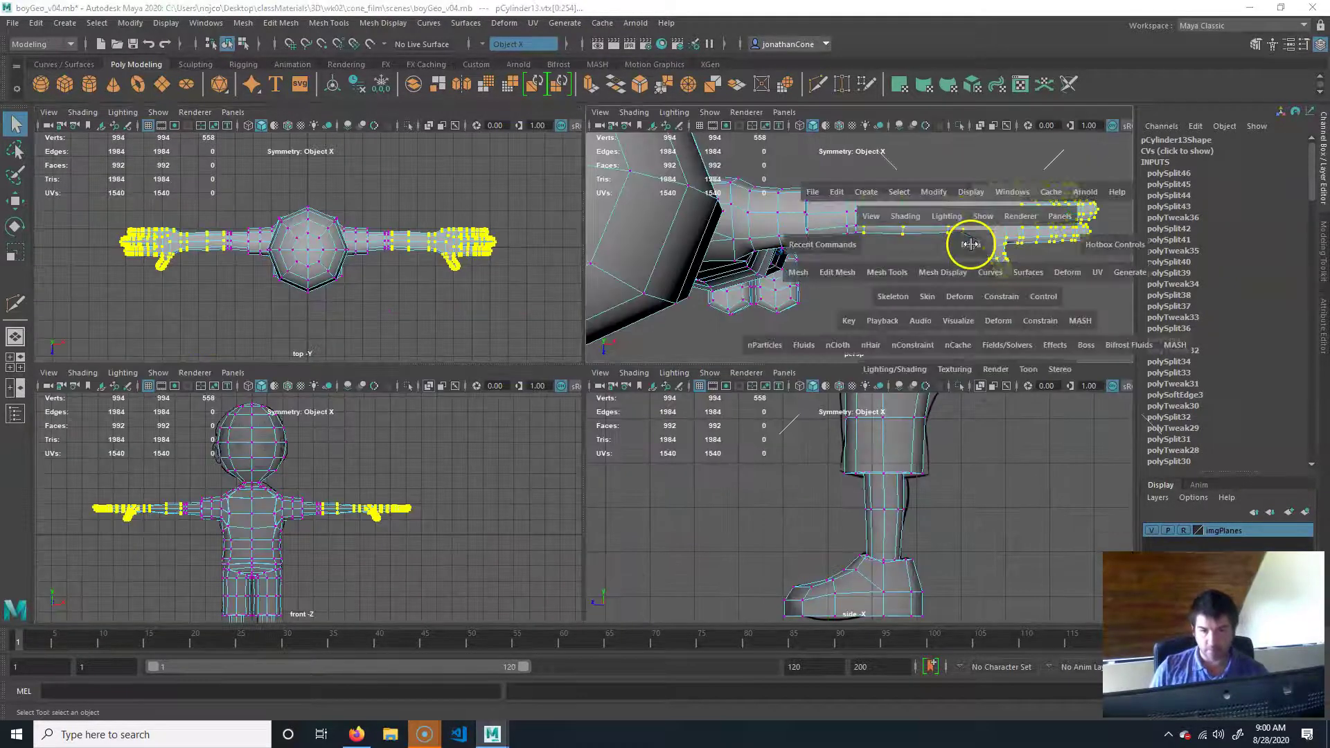
Turn on soft selection with a narrow falloff around the elbow and move the rotation pivot to the elbow loop
{"action": "left_click_drag", "start_coordinate": [717, 360], "coordinate": [691, 365], "text": "alt"}
{"action": "key", "text": "b"}
{"action": "left_click_drag", "start_coordinate": [555, 318], "coordinate": [512, 319]}
{"action": "left_click", "coordinate": [564, 339]}
{"action": "key", "text": "e"}
{"action": "key", "text": "d"}
{"action": "left_click", "coordinate": [869, 411]}
{"action": "left_click_drag", "start_coordinate": [868, 410], "coordinate": [627, 371]}
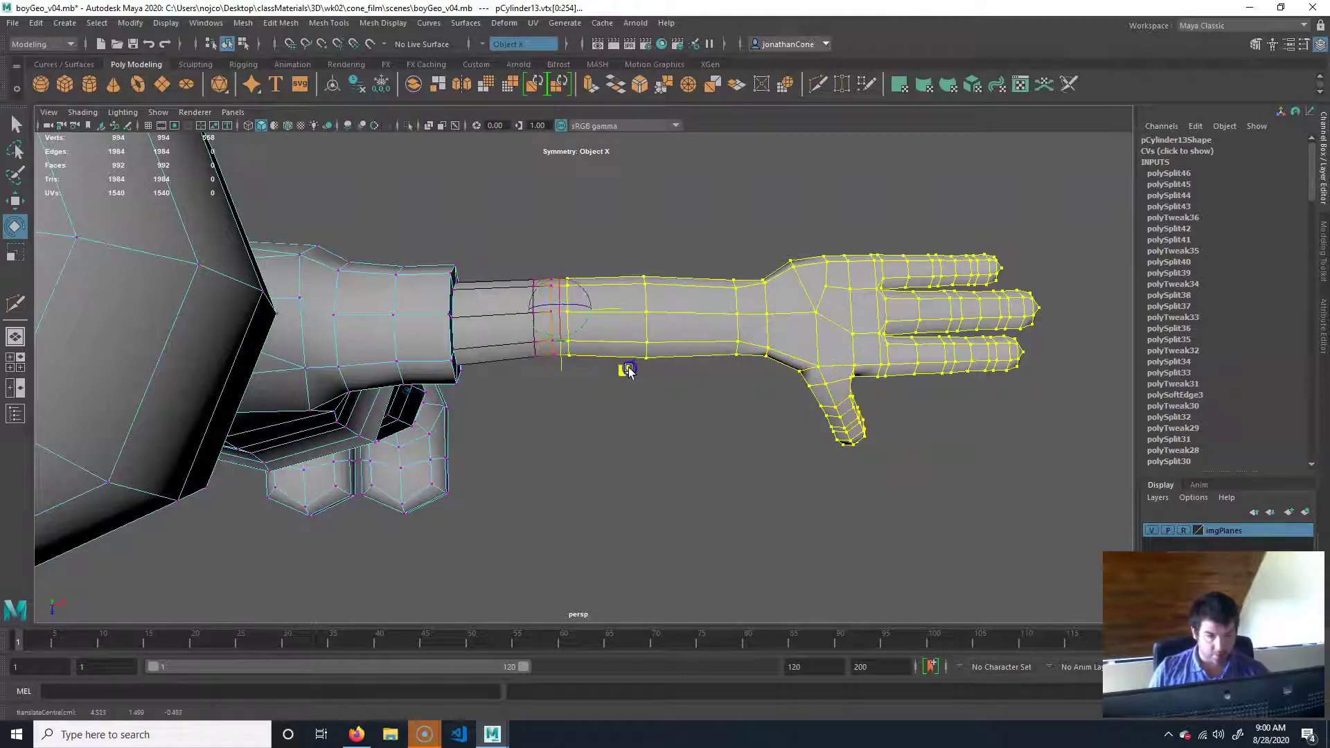
{"action": "key", "text": "d"}
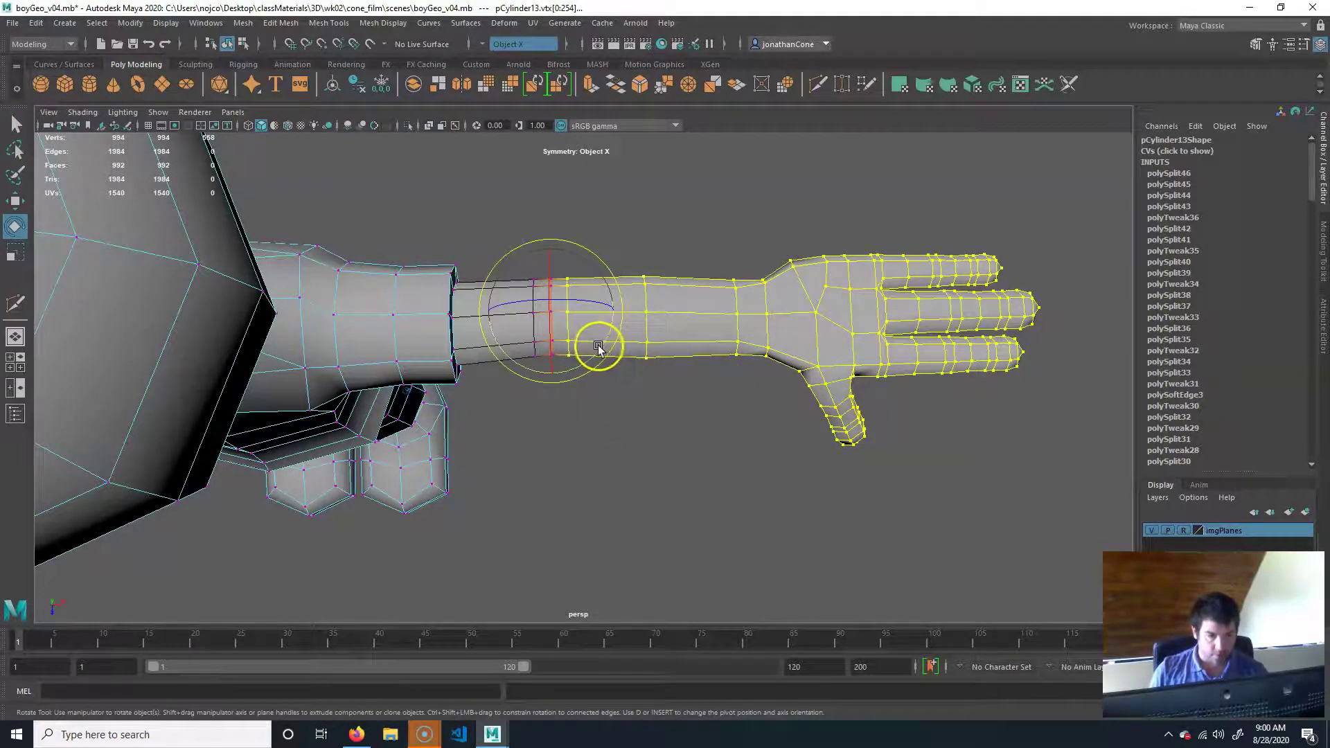
Test the elbow deformation by rotating the forearms and hands about 80 degrees, and undo the rotation
{"action": "key", "text": "d"}
{"action": "left_click_drag", "start_coordinate": [552, 375], "coordinate": [521, 415]}
{"action": "key", "text": "d"}
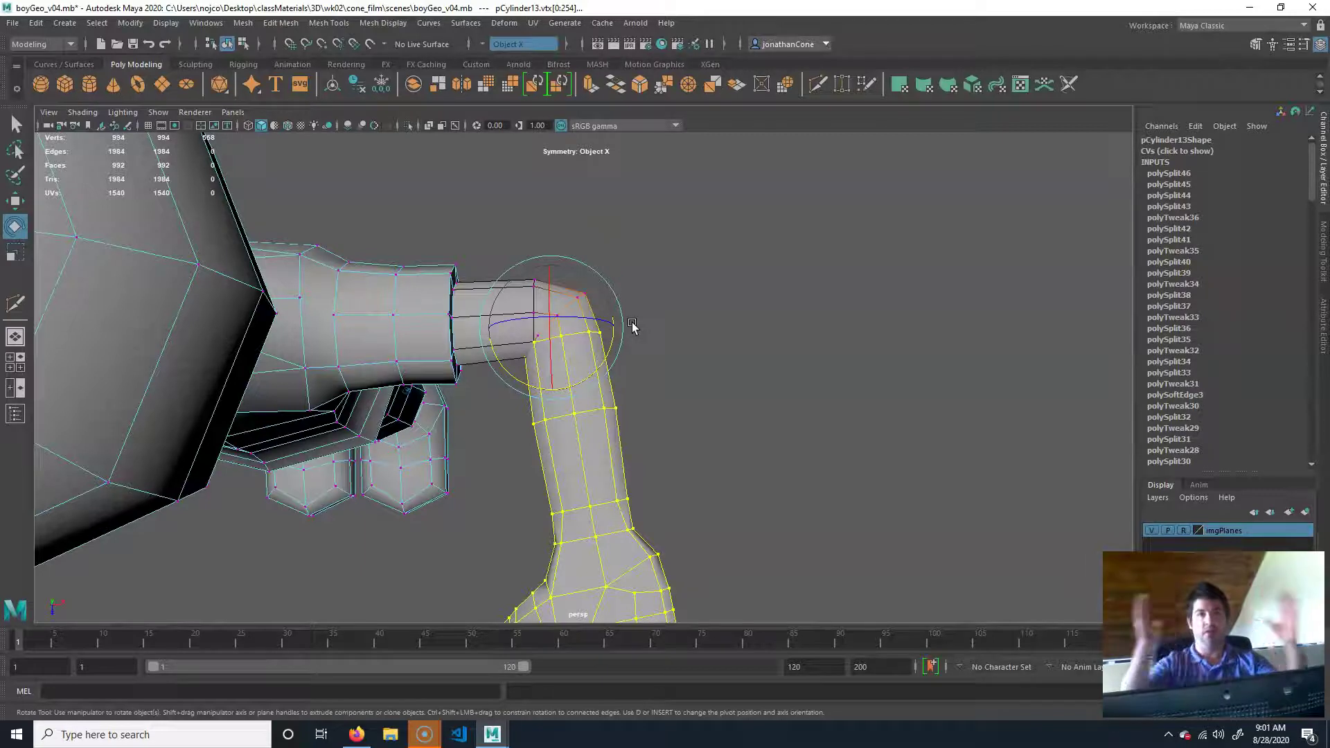
{"action": "key", "text": "ctrl+z"}
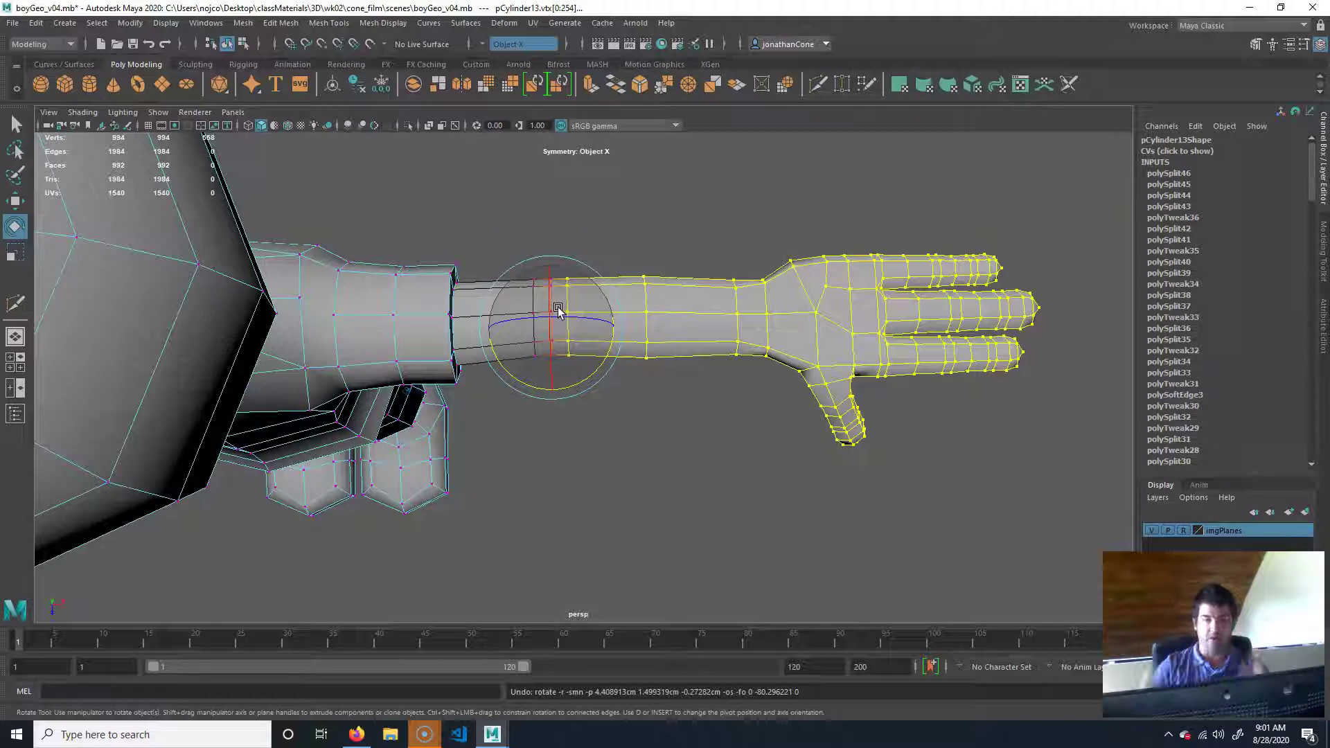
Clear the vertex selection and return the character mesh to object mode
{"action": "left_click_drag", "start_coordinate": [605, 381], "coordinate": [489, 356], "text": "alt"}
{"action": "middle_click_drag", "start_coordinate": [489, 356], "coordinate": [516, 440], "text": "alt"}
{"action": "right_click_drag", "start_coordinate": [516, 440], "coordinate": [578, 437], "text": "alt"}
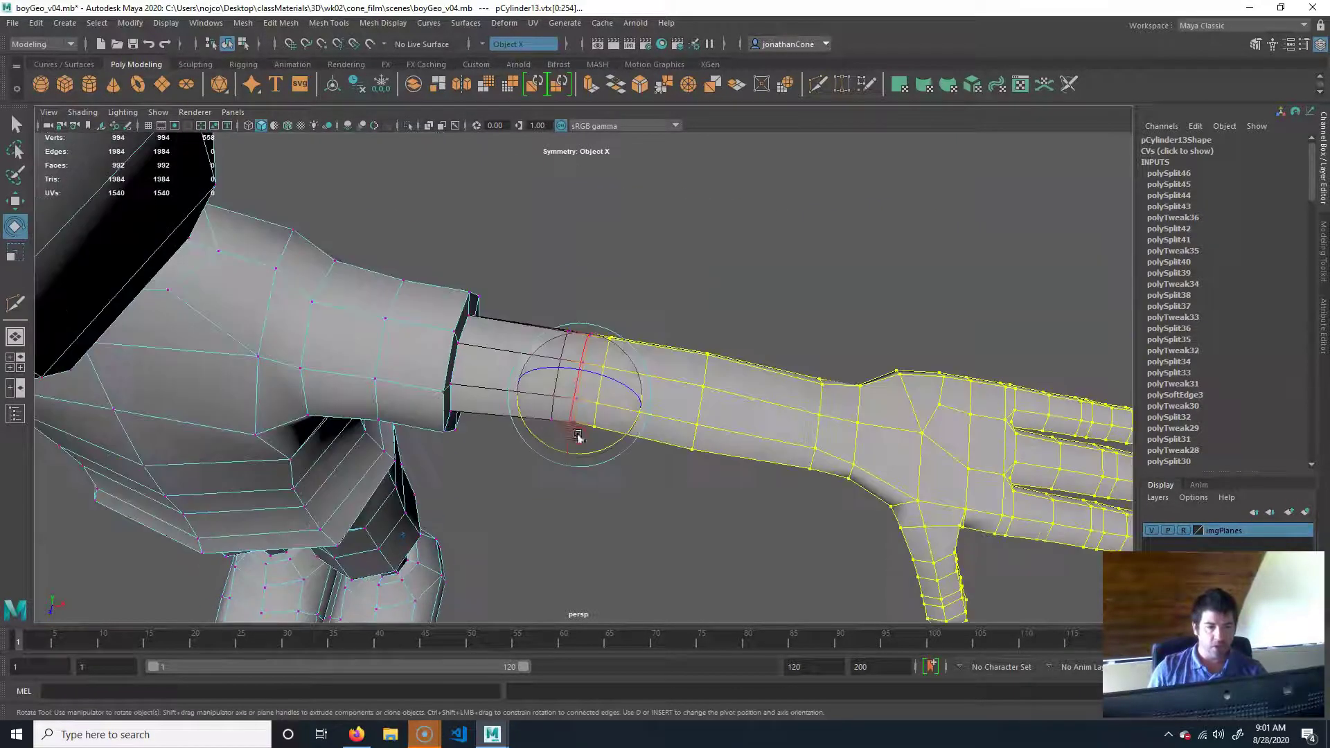
{"action": "left_click", "coordinate": [650, 279]}
{"action": "right_click_drag", "start_coordinate": [629, 372], "coordinate": [685, 312]}
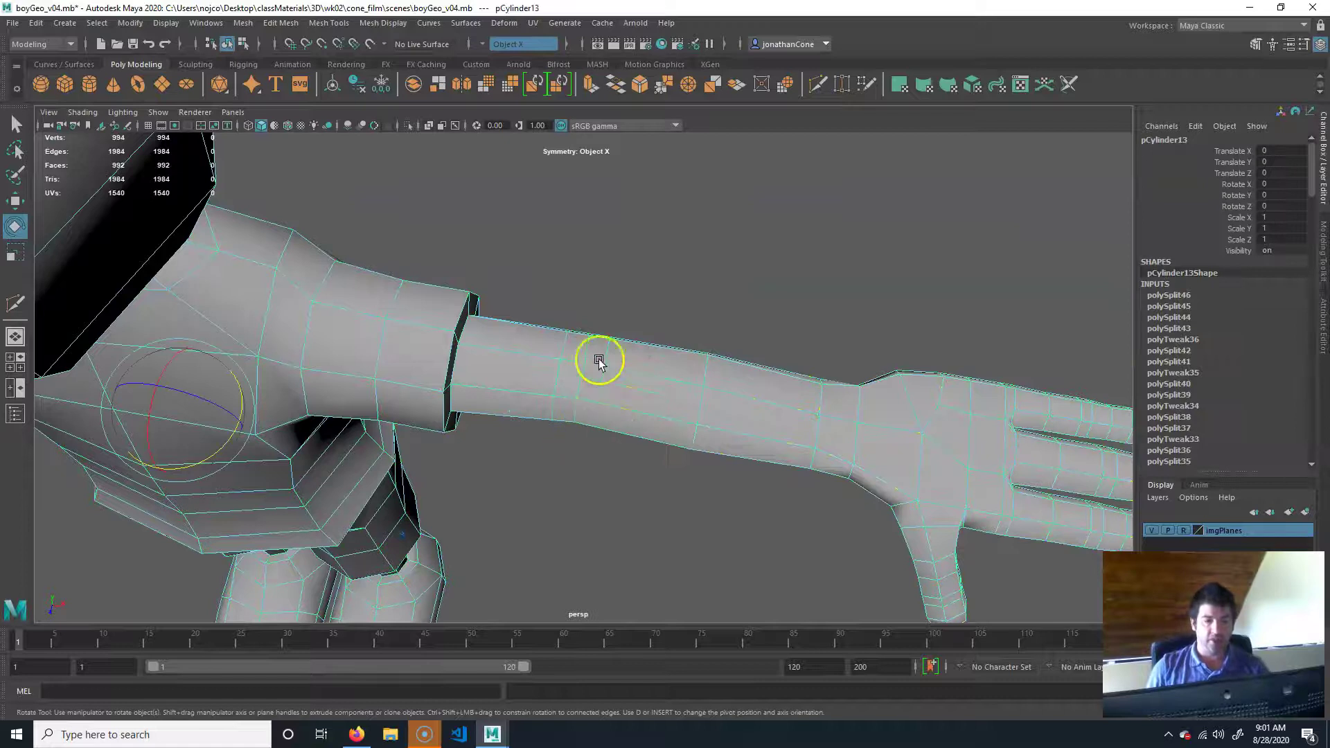
Select the middle edge loop of the elbows and move it to shape the joint
{"action": "left_click_drag", "start_coordinate": [594, 385], "coordinate": [585, 409], "text": "alt"}
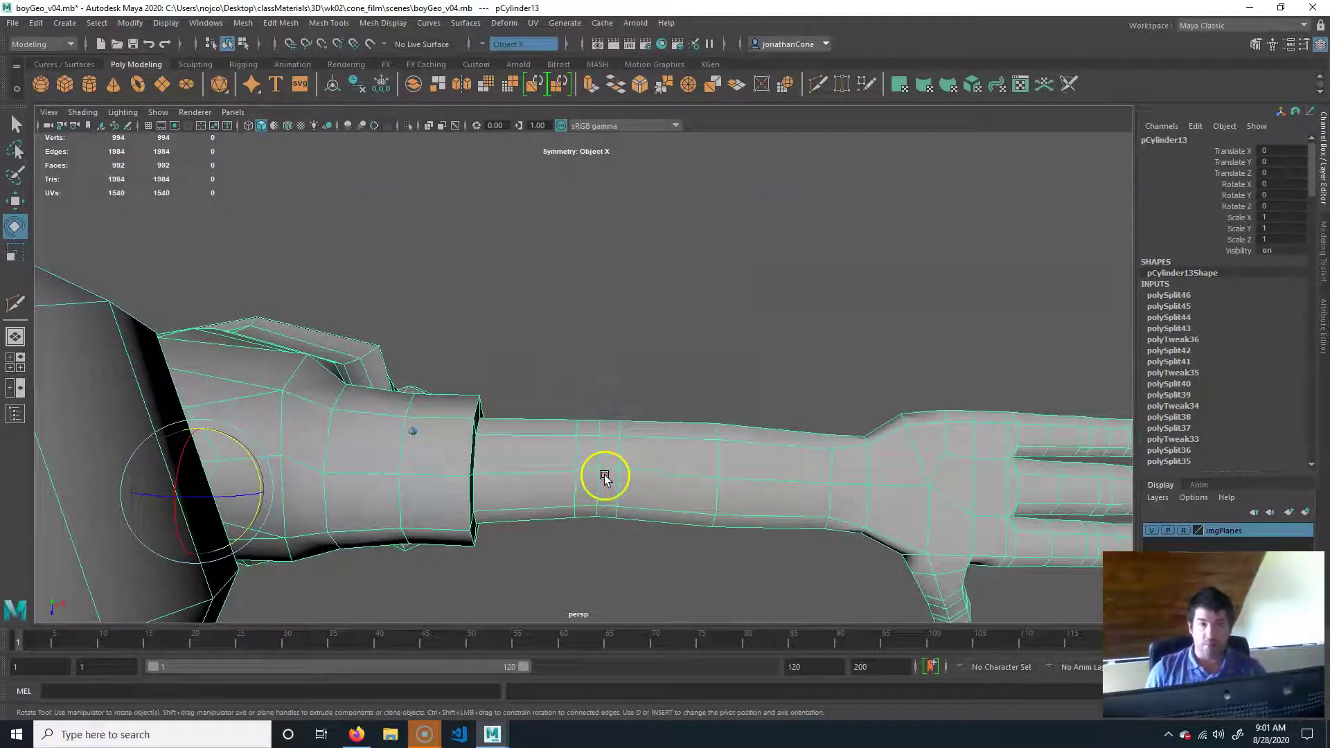
{"action": "right_click_drag", "start_coordinate": [467, 456], "coordinate": [568, 442], "text": "alt"}
{"action": "middle_click_drag", "start_coordinate": [567, 443], "coordinate": [571, 387], "text": "alt"}
{"action": "right_click_drag", "start_coordinate": [591, 410], "coordinate": [588, 383]}
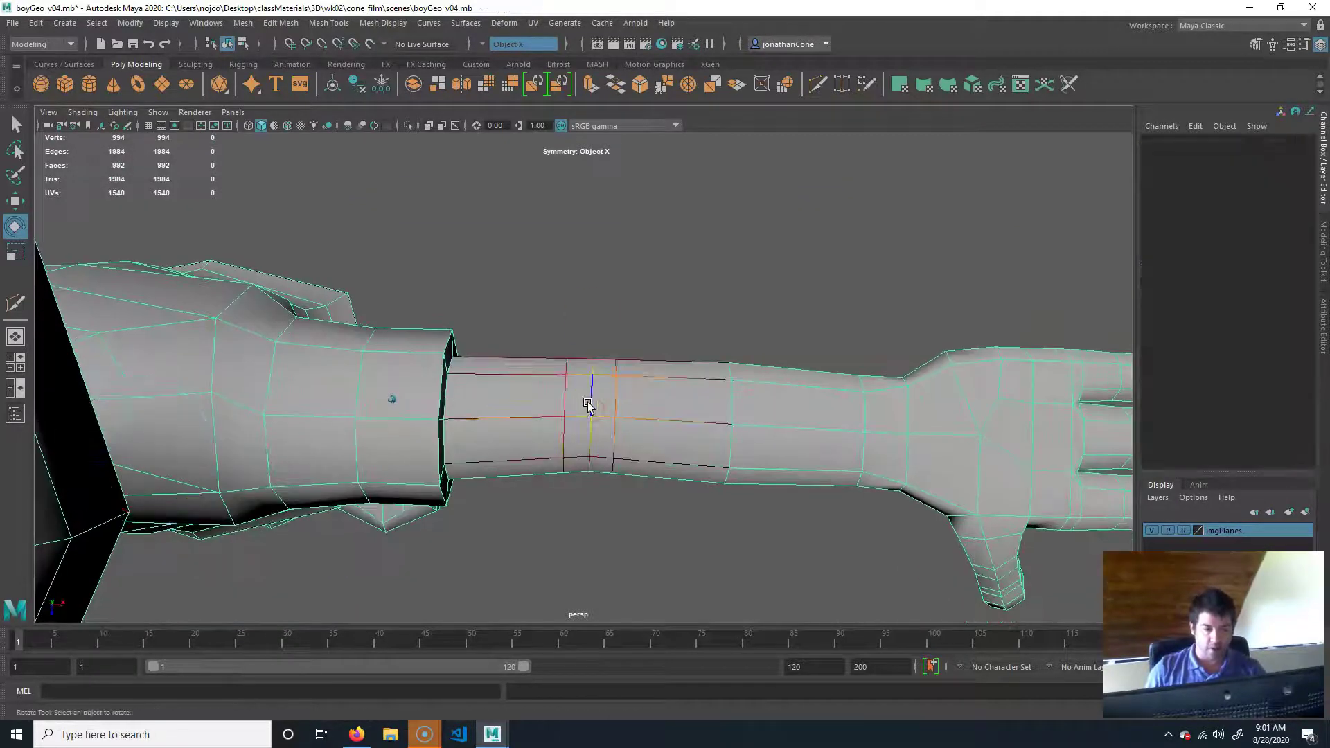
{"action": "double_click", "coordinate": [593, 466]}
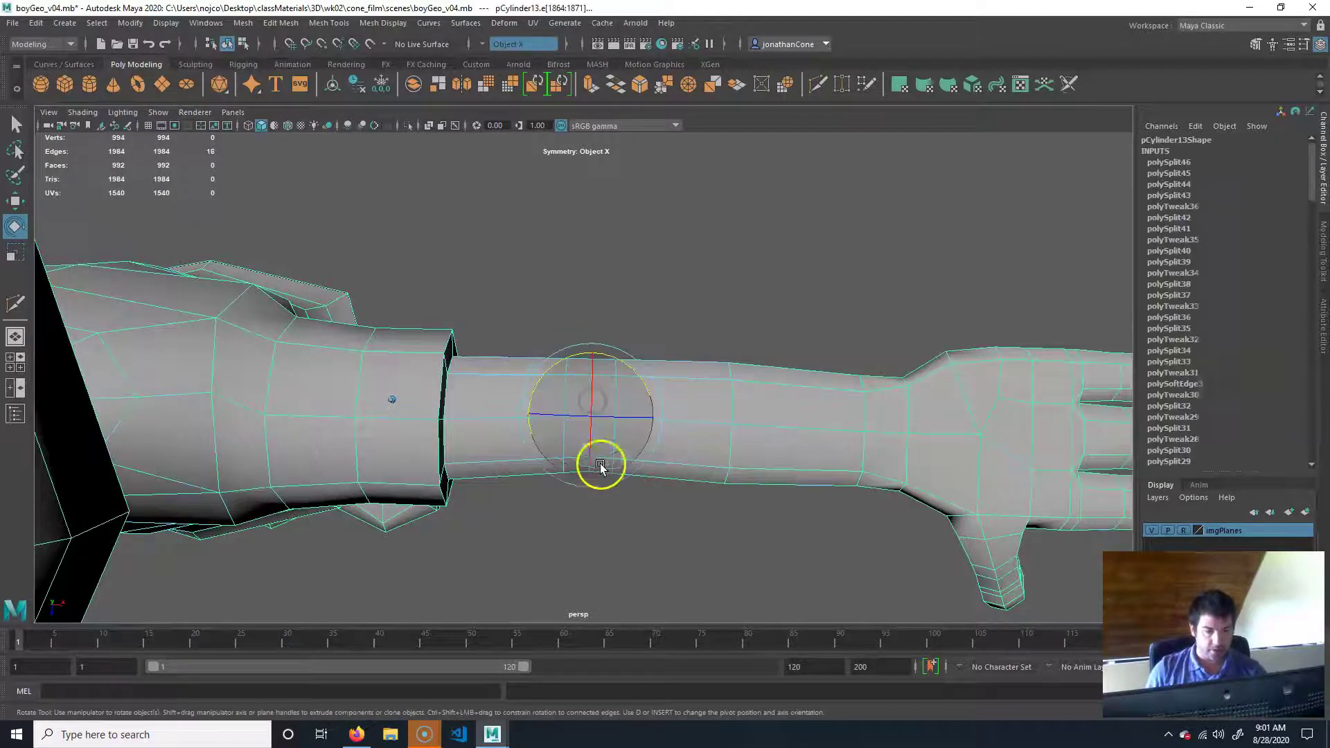
{"action": "key", "text": "w"}
{"action": "left_click_drag", "start_coordinate": [587, 483], "coordinate": [634, 401]}
{"action": "middle_click_drag", "start_coordinate": [615, 341], "coordinate": [606, 431], "text": "alt"}
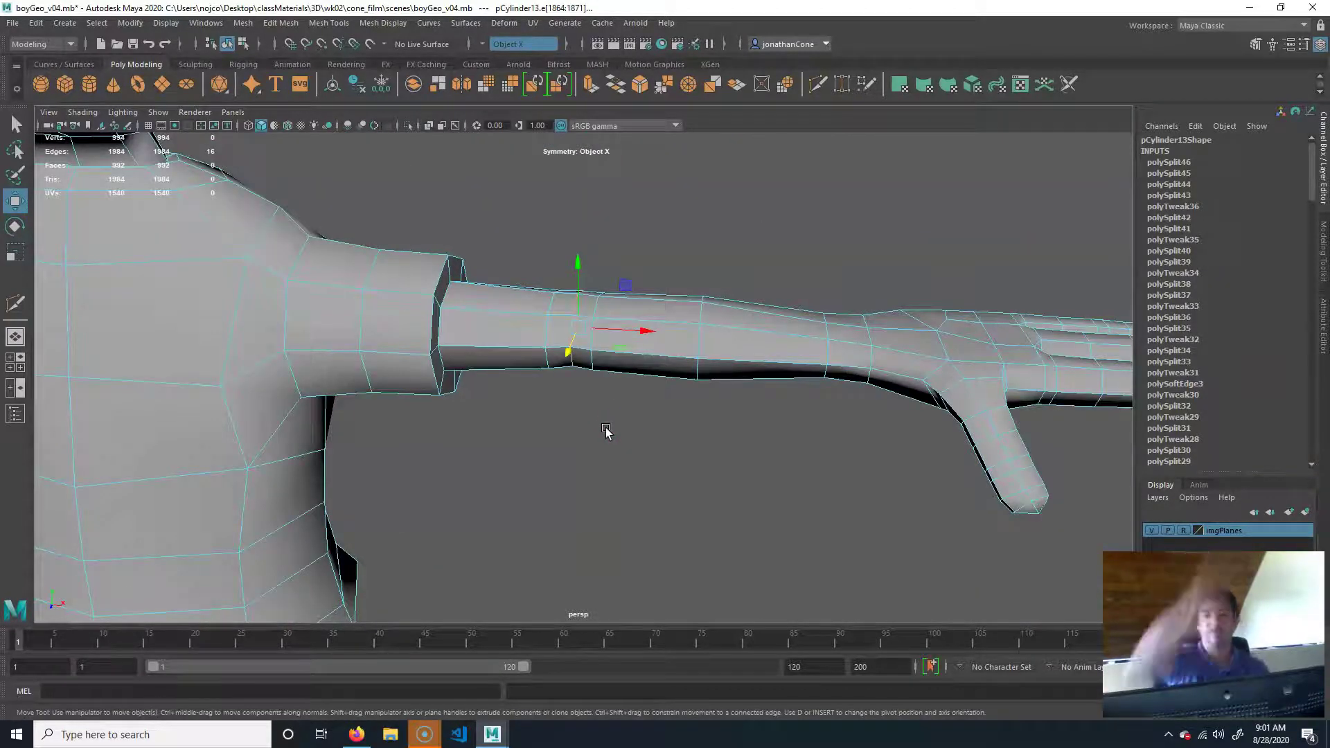
Insert an edge loop around the forearms just above the wrist with the Multi-Cut tool
{"action": "left_click_drag", "start_coordinate": [590, 396], "coordinate": [546, 460], "text": "alt"}
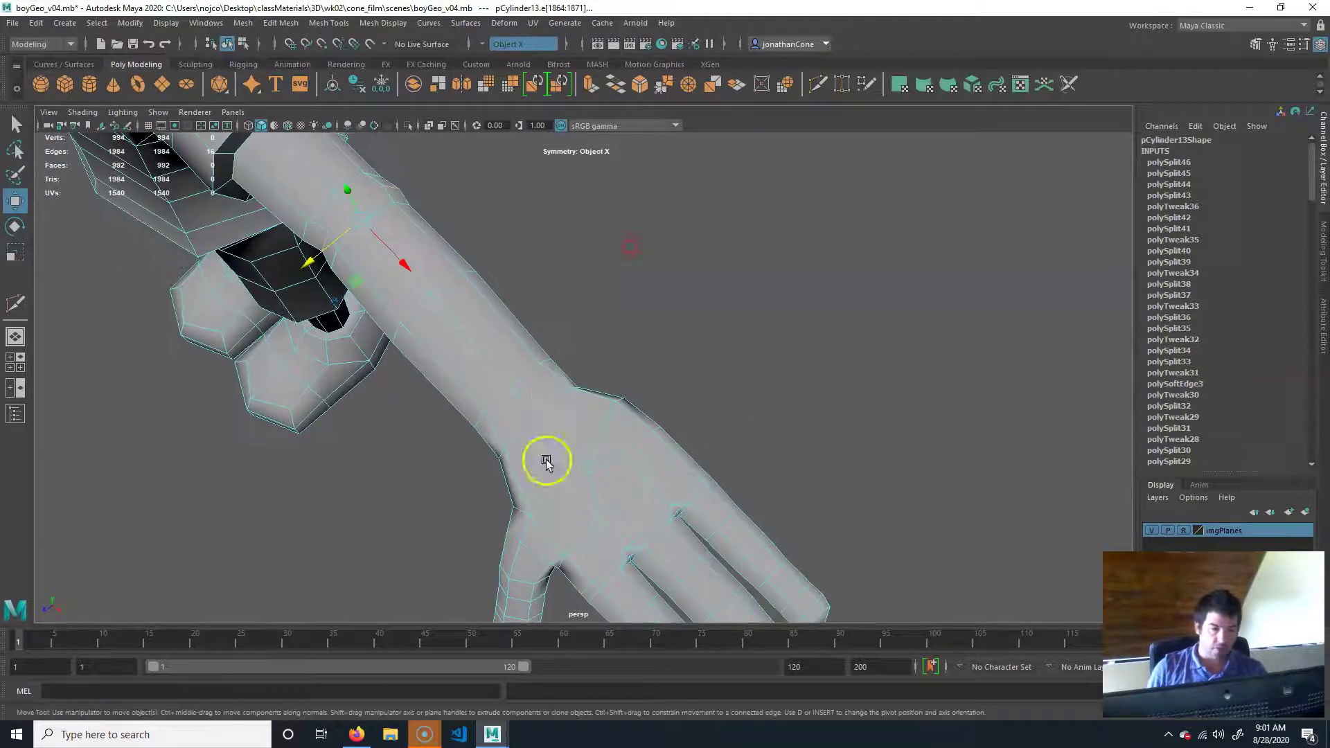
{"action": "left_click", "coordinate": [828, 85]}
{"action": "left_click", "coordinate": [525, 400]}
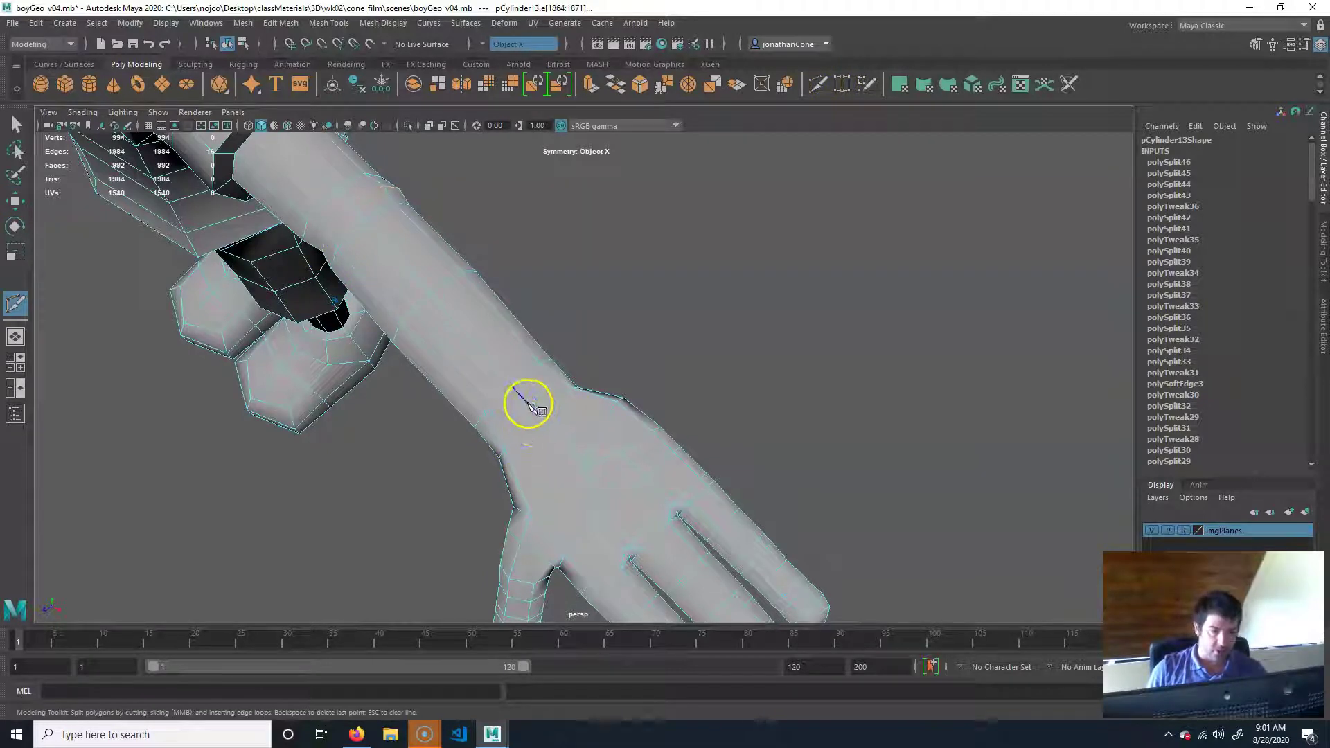
{"action": "key", "text": "ctrl+z"}
{"action": "key", "text": "Return"}
{"action": "key", "text": "q"}
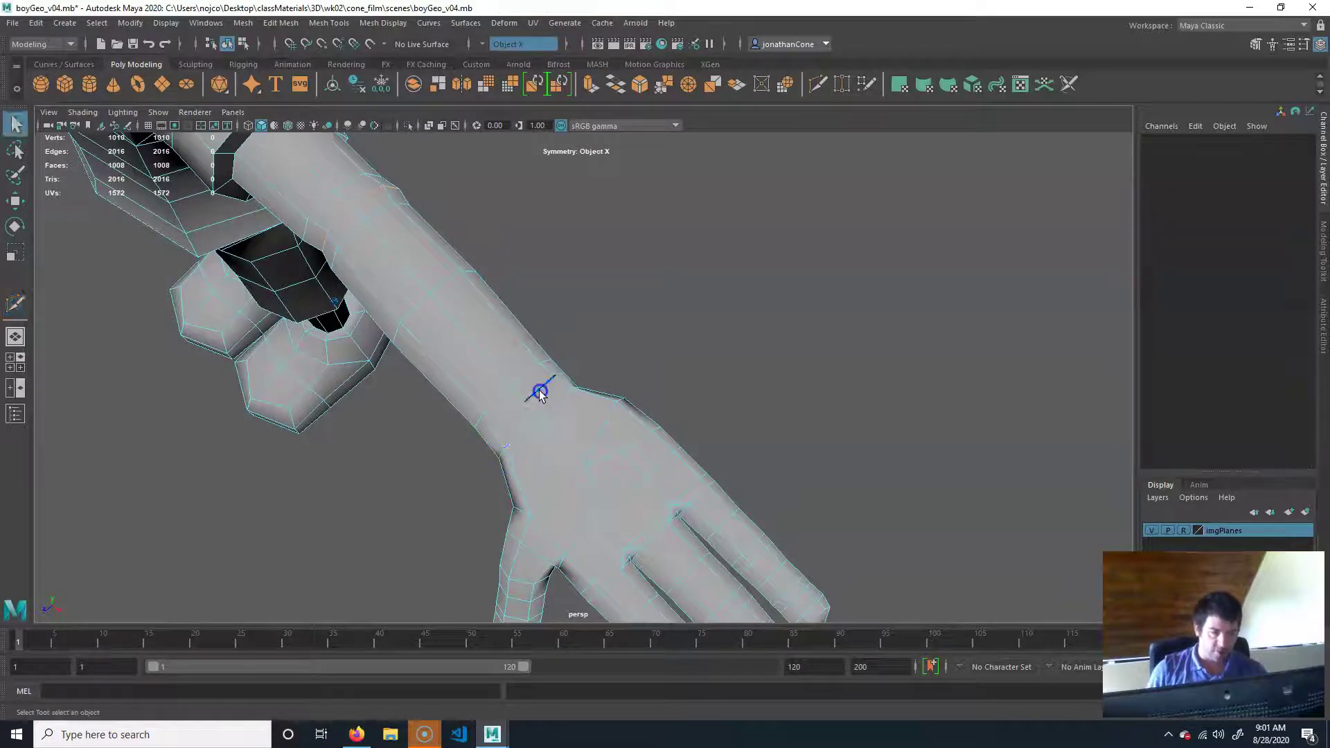
Select the new edge loop above the wrist and scale it to shape the forearm
{"action": "double_click", "coordinate": [540, 393]}
{"action": "key", "text": "r"}
{"action": "left_click_drag", "start_coordinate": [523, 409], "coordinate": [552, 415]}
Insert an edge loop around the shoulders just inside the sleeve joint with the Multi-Cut tool
{"action": "middle_click_drag", "start_coordinate": [383, 381], "coordinate": [572, 399], "text": "alt"}
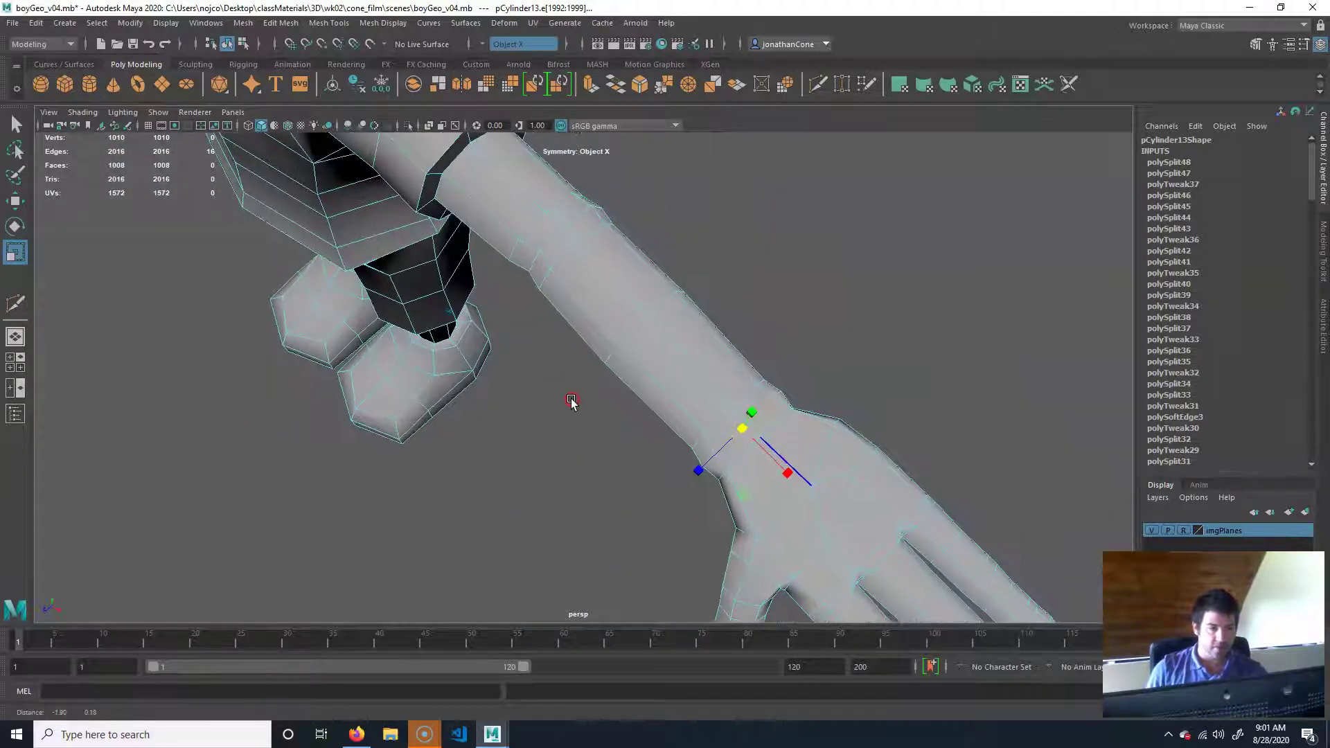
{"action": "middle_click_drag", "start_coordinate": [899, 523], "coordinate": [751, 371], "text": "alt"}
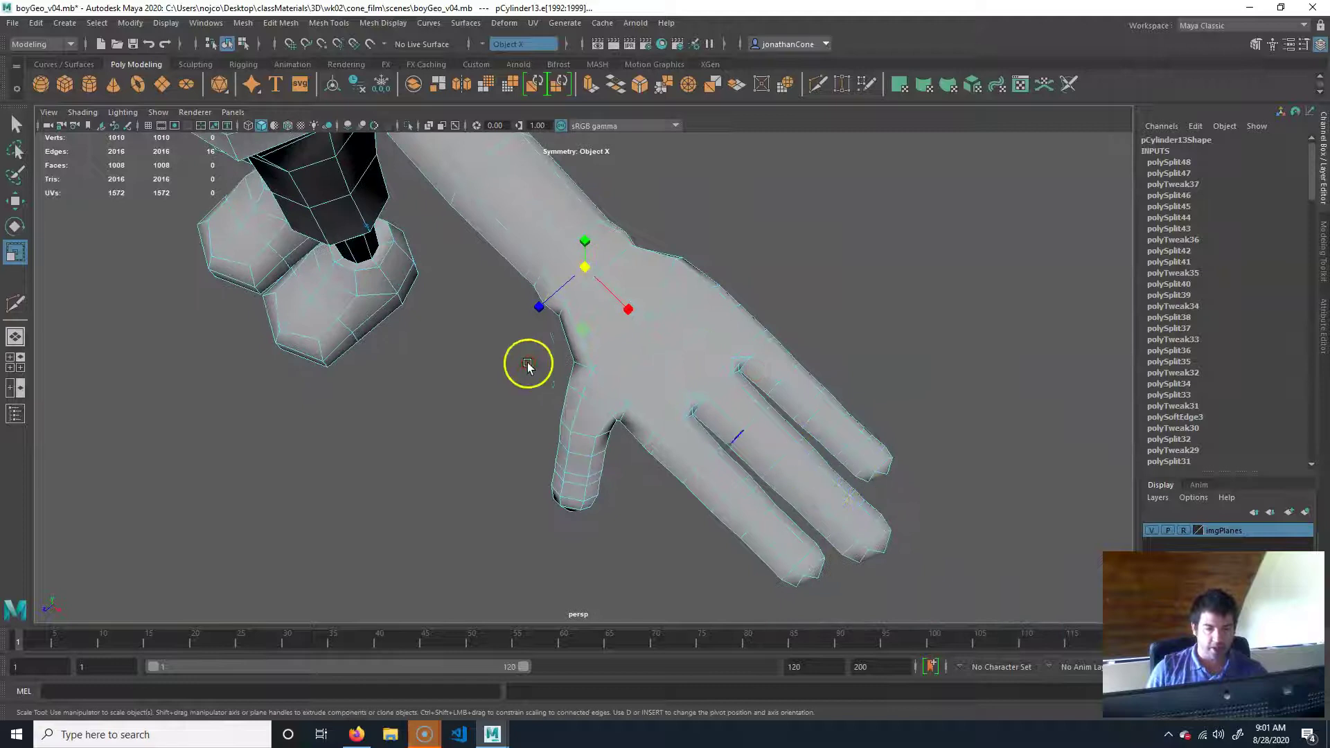
{"action": "middle_click_drag", "start_coordinate": [528, 364], "coordinate": [891, 531], "text": "alt"}
{"action": "middle_click_drag", "start_coordinate": [706, 291], "coordinate": [890, 496], "text": "alt"}
{"action": "left_click_drag", "start_coordinate": [890, 496], "coordinate": [616, 405], "text": "alt"}
{"action": "right_click_drag", "start_coordinate": [658, 381], "coordinate": [712, 381], "text": "alt"}
{"action": "middle_click_drag", "start_coordinate": [712, 381], "coordinate": [638, 410], "text": "alt"}
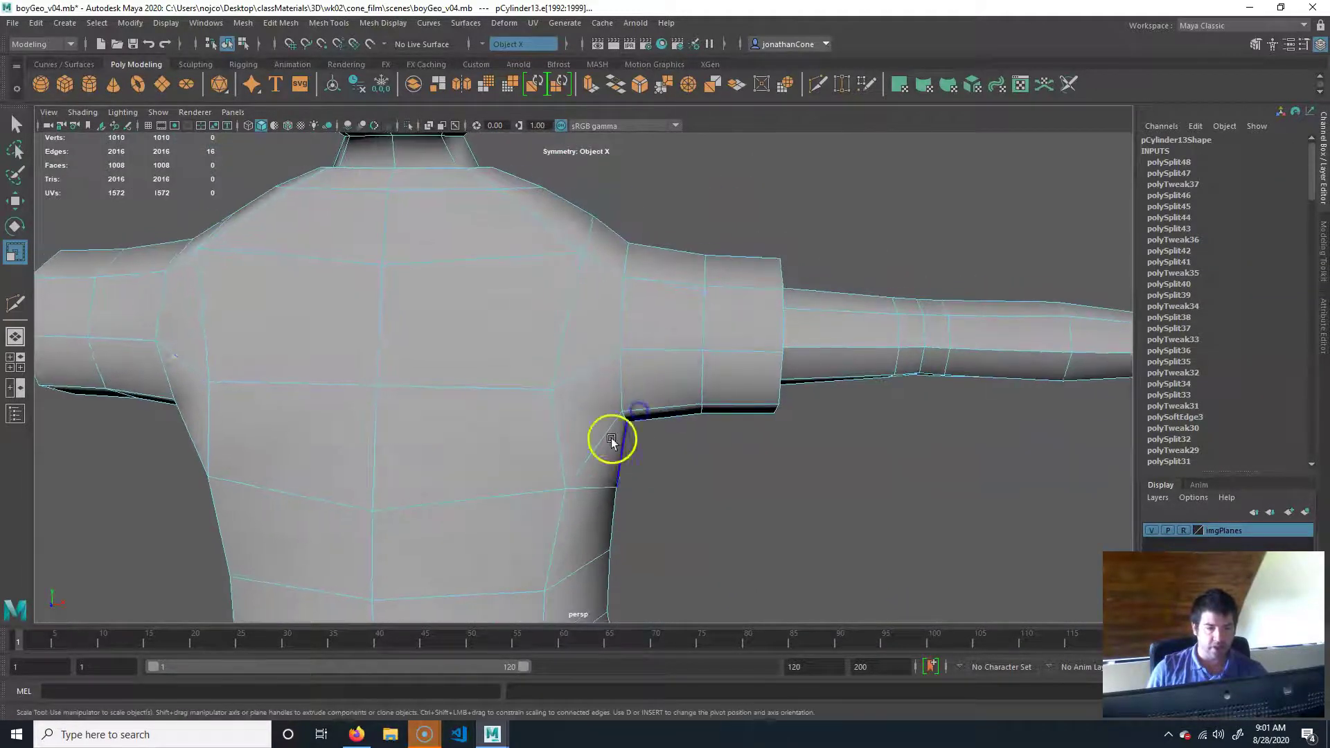
{"action": "left_click", "coordinate": [613, 349]}
{"action": "left_click", "coordinate": [817, 84]}
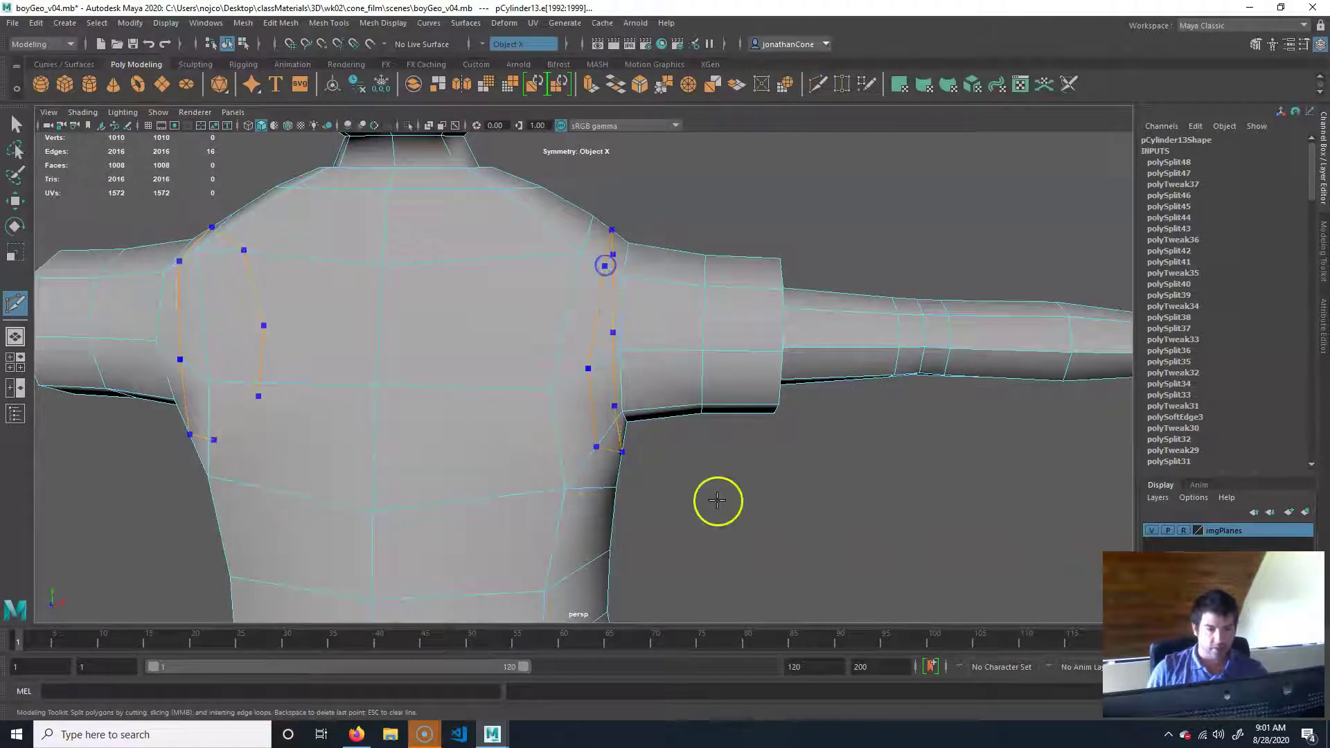
{"action": "key", "text": "q"}
Select the upper vertices where the sleeve meets the shoulder and move them slightly outward along the arm
{"action": "middle_click_drag", "start_coordinate": [622, 263], "coordinate": [626, 307], "text": "alt"}
{"action": "right_click_drag", "start_coordinate": [626, 307], "coordinate": [604, 260], "text": "alt"}
{"action": "left_click_drag", "start_coordinate": [703, 228], "coordinate": [656, 283]}
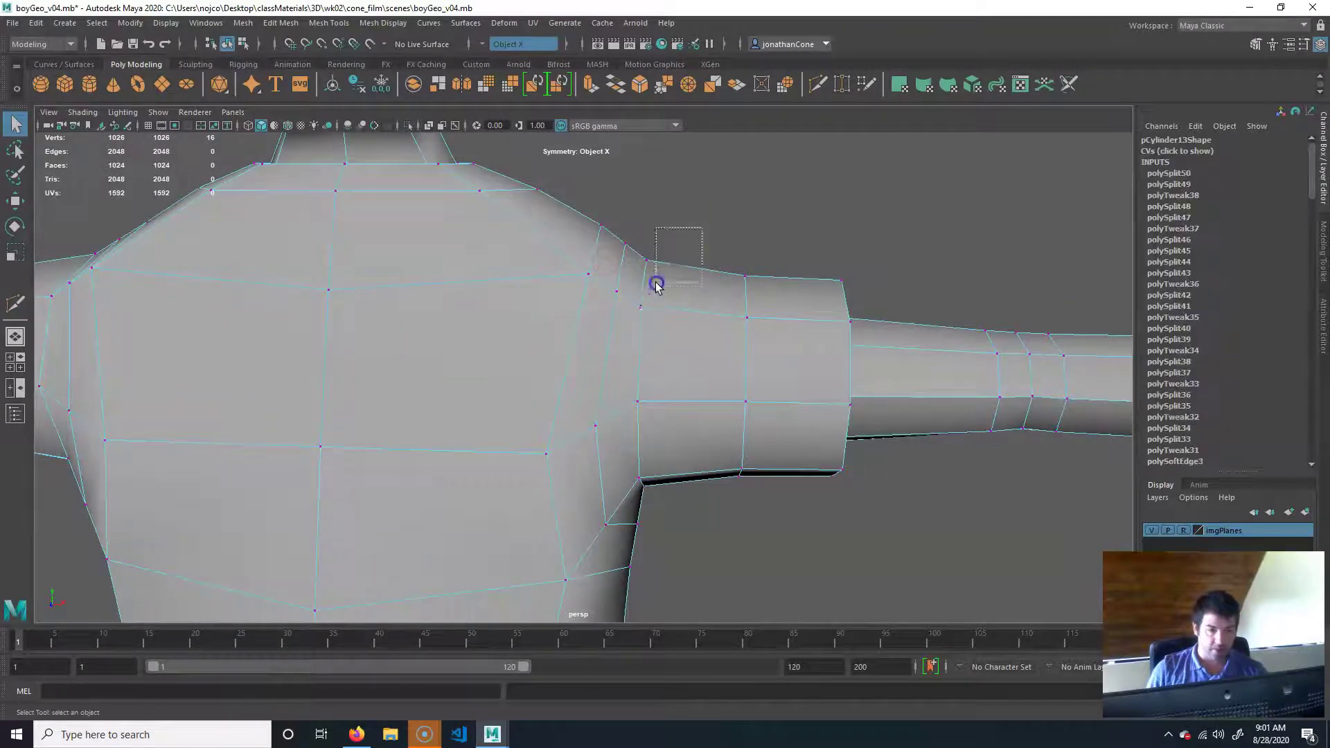
{"action": "left_click_drag", "start_coordinate": [637, 327], "coordinate": [638, 329]}
{"action": "left_click_drag", "start_coordinate": [792, 362], "coordinate": [713, 306], "text": "alt"}
{"action": "key", "text": "w"}
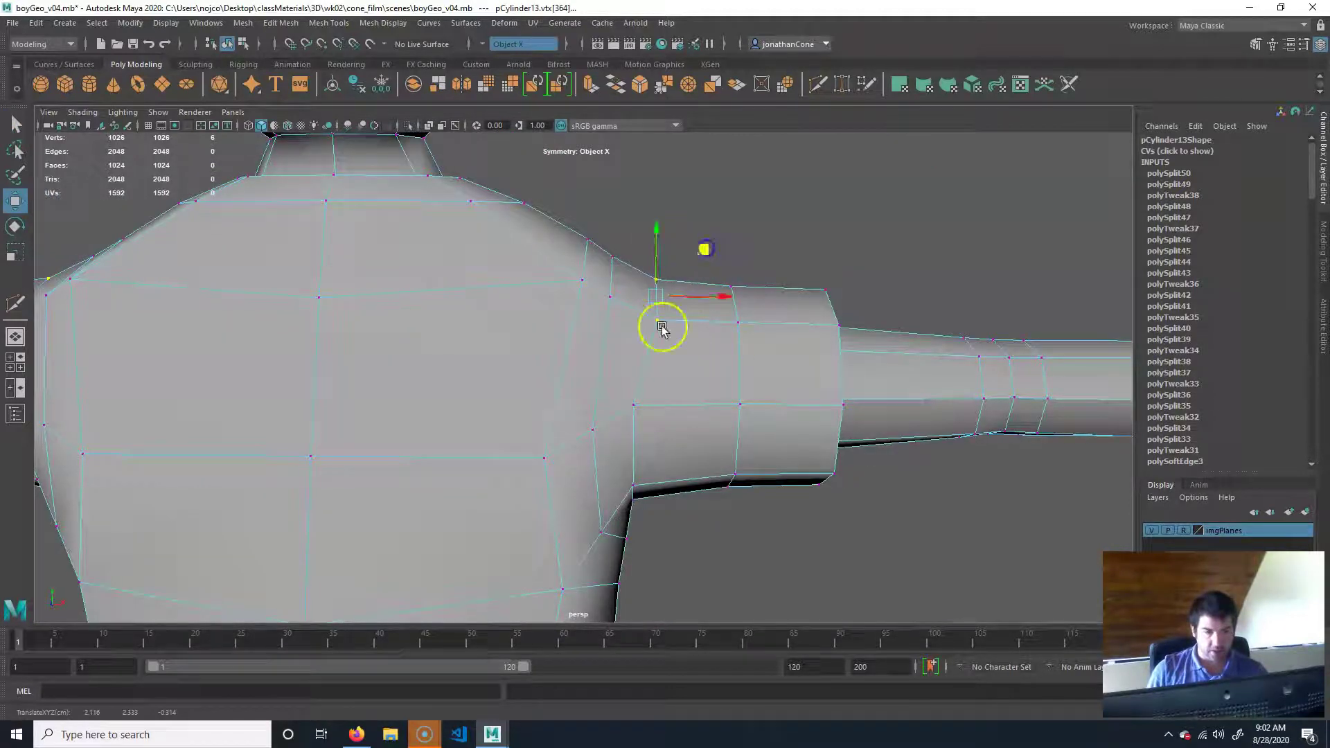
{"action": "left_click", "coordinate": [757, 222]}
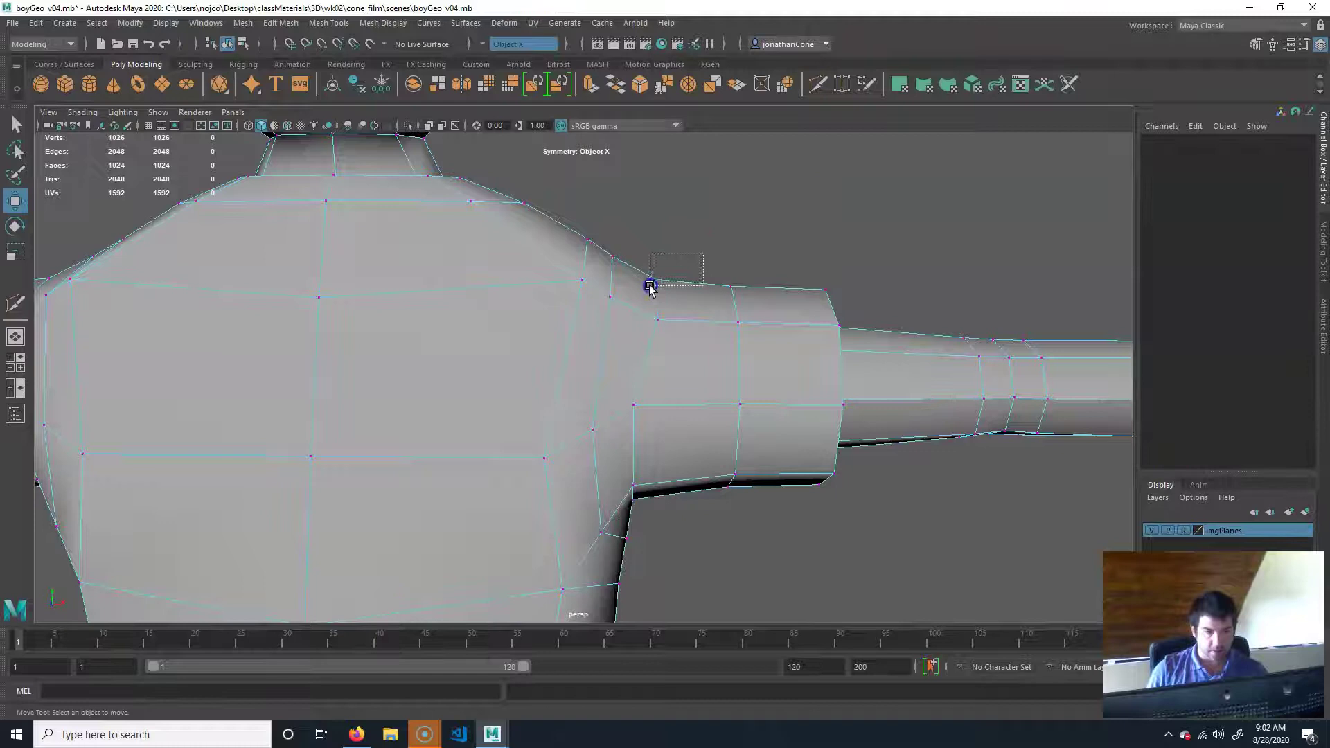
Select the upper vertices of the new shoulder loop and move them to smooth the slope into the sleeve
{"action": "left_click_drag", "start_coordinate": [703, 254], "coordinate": [649, 287]}
{"action": "left_click_drag", "start_coordinate": [646, 226], "coordinate": [616, 275]}
{"action": "left_click_drag", "start_coordinate": [600, 320], "coordinate": [600, 321]}
{"action": "mouse_move", "coordinate": [779, 345]}
{"action": "left_mouse_down", "text": "alt"}
{"action": "mouse_move", "coordinate": [582, 360]}
{"action": "mouse_move", "coordinate": [779, 318]}
{"action": "left_mouse_up", "text": "alt"}
{"action": "left_click_drag", "start_coordinate": [696, 246], "coordinate": [706, 243]}
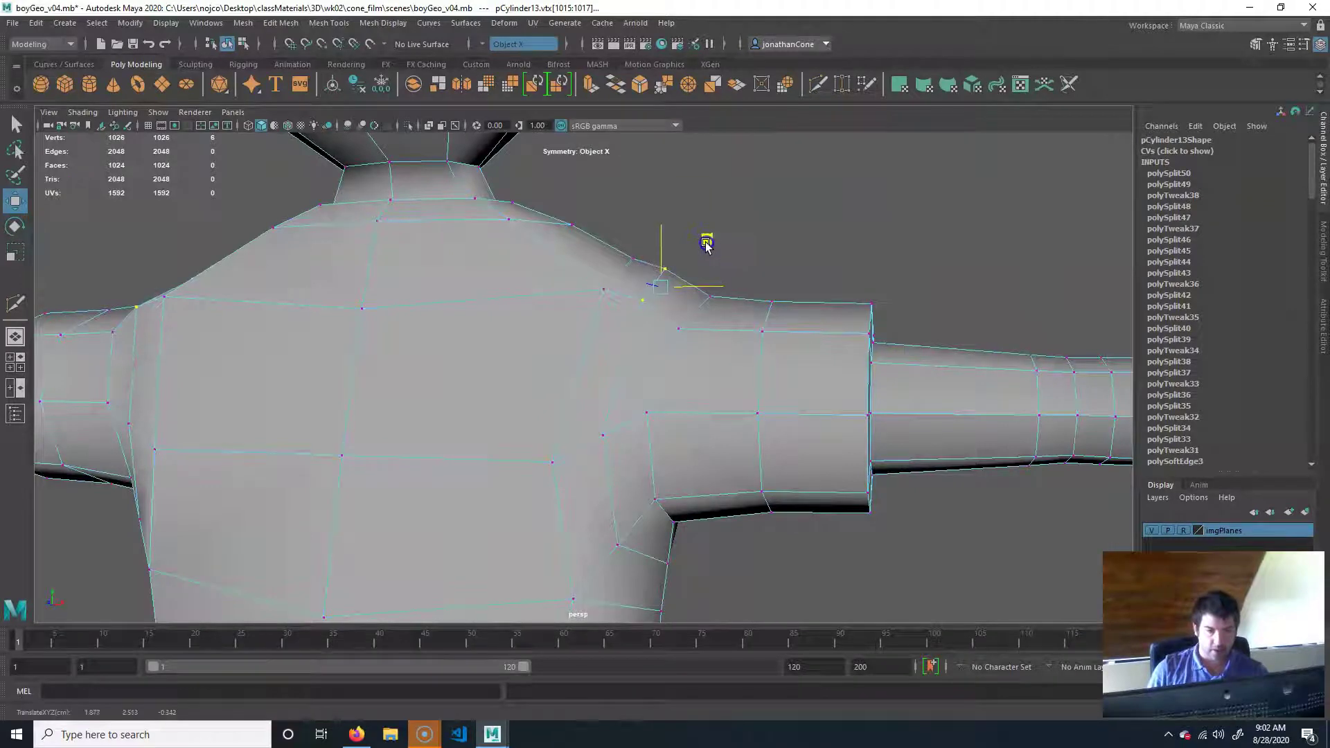
{"action": "left_click_drag", "start_coordinate": [670, 385], "coordinate": [691, 381], "text": "alt"}
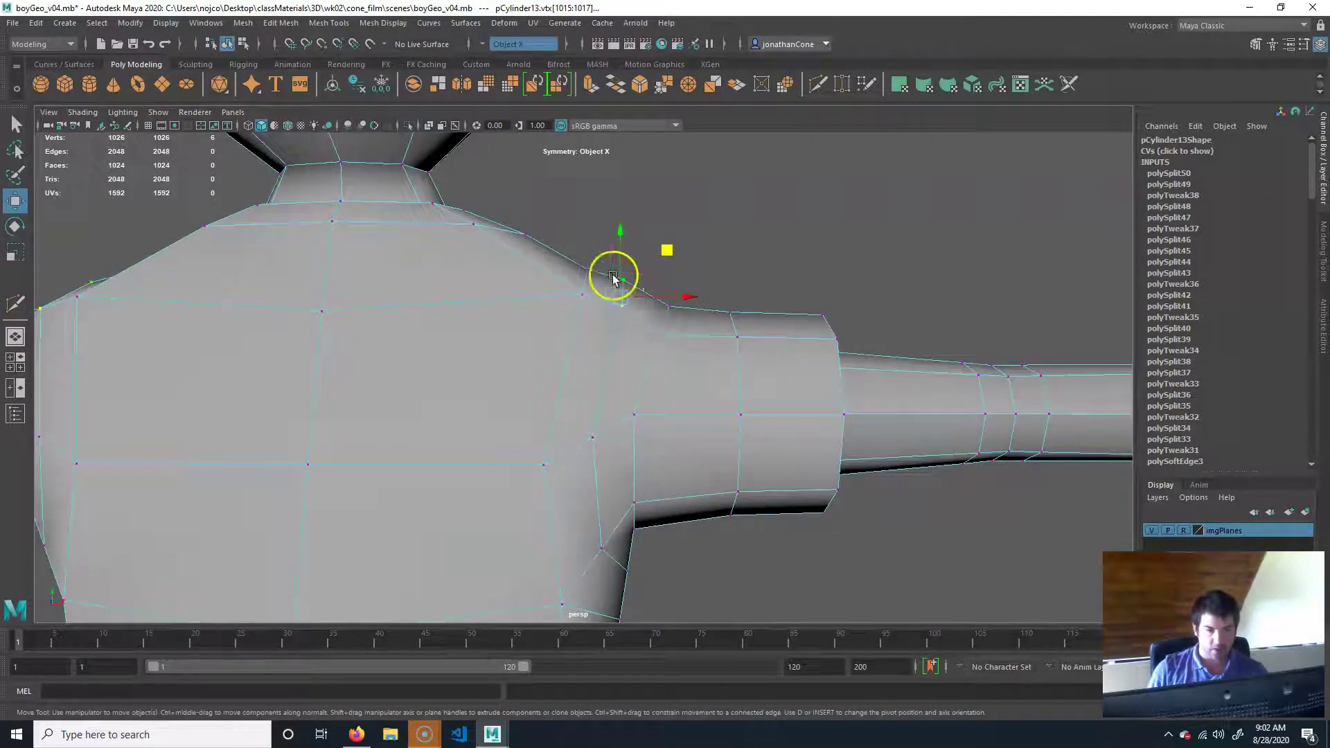
Insert an edge loop around the neck between the collar and the head
{"action": "middle_click_drag", "start_coordinate": [682, 498], "coordinate": [689, 376], "text": "alt"}
{"action": "left_click_drag", "start_coordinate": [689, 440], "coordinate": [710, 471], "text": "alt"}
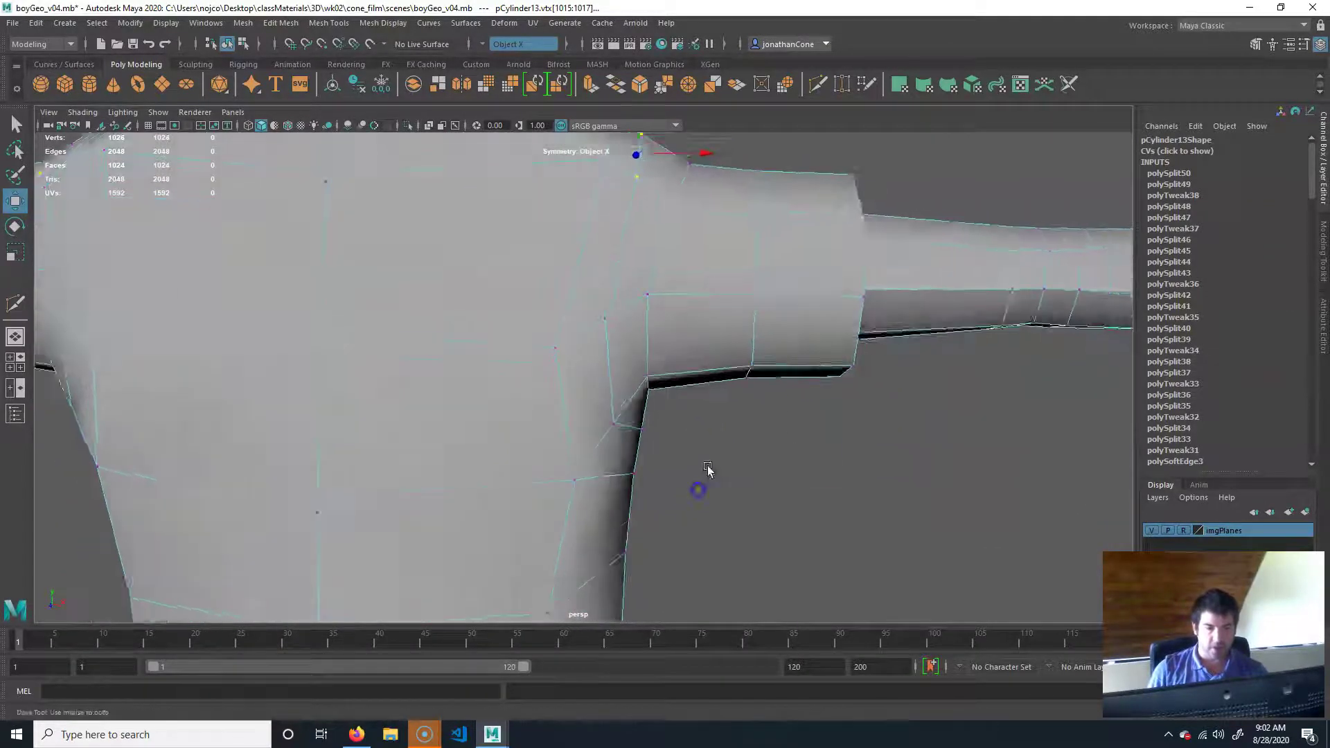
{"action": "right_click_drag", "start_coordinate": [709, 472], "coordinate": [439, 419], "text": "alt"}
{"action": "right_click_drag", "start_coordinate": [633, 439], "coordinate": [689, 520], "text": "alt"}
{"action": "right_click_drag", "start_coordinate": [297, 386], "coordinate": [582, 377], "text": "alt"}
{"action": "middle_click_drag", "start_coordinate": [570, 323], "coordinate": [650, 427], "text": "alt"}
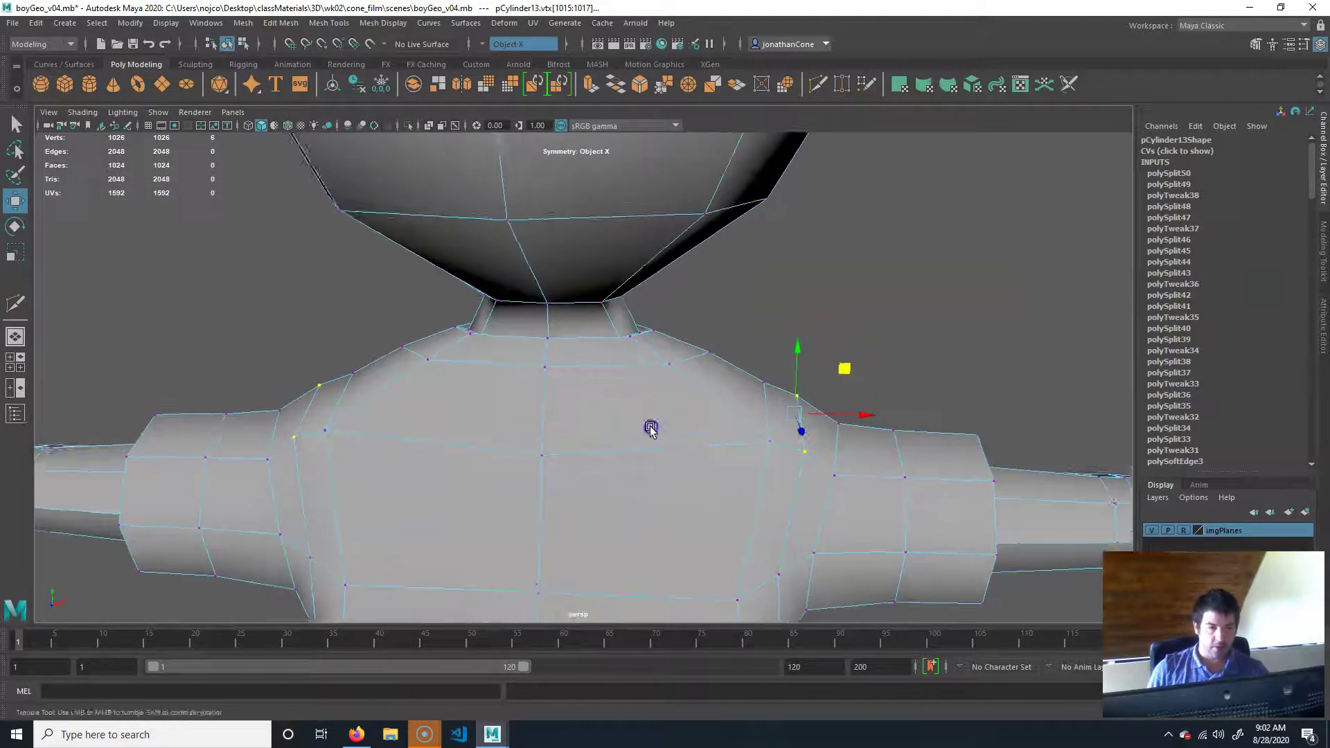
{"action": "left_click_drag", "start_coordinate": [650, 427], "coordinate": [638, 428], "text": "alt"}
{"action": "left_click", "coordinate": [818, 84]}
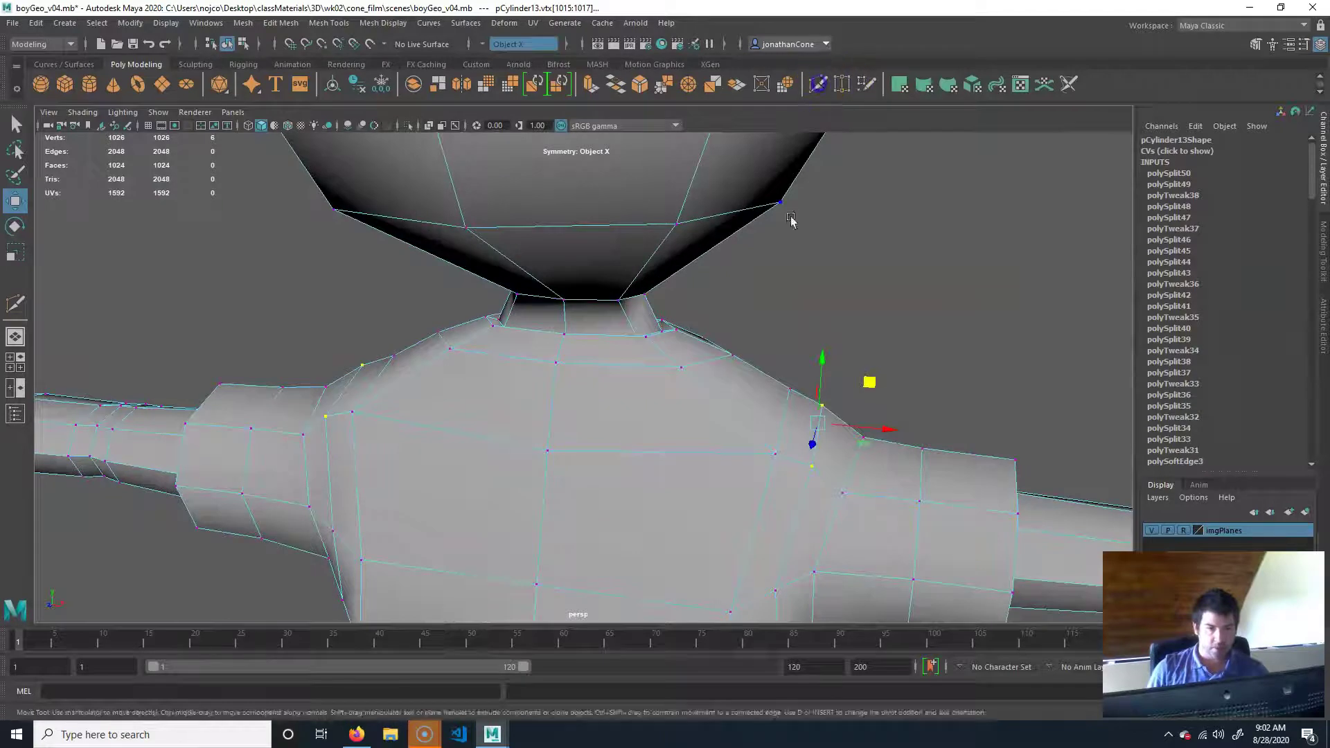
{"action": "right_click_drag", "start_coordinate": [487, 348], "coordinate": [600, 286], "text": "alt"}
{"action": "key", "text": "q"}
Select the new neck edge loop and scale it in to narrow the neck
{"action": "double_click", "coordinate": [611, 302]}
{"action": "key", "text": "r"}
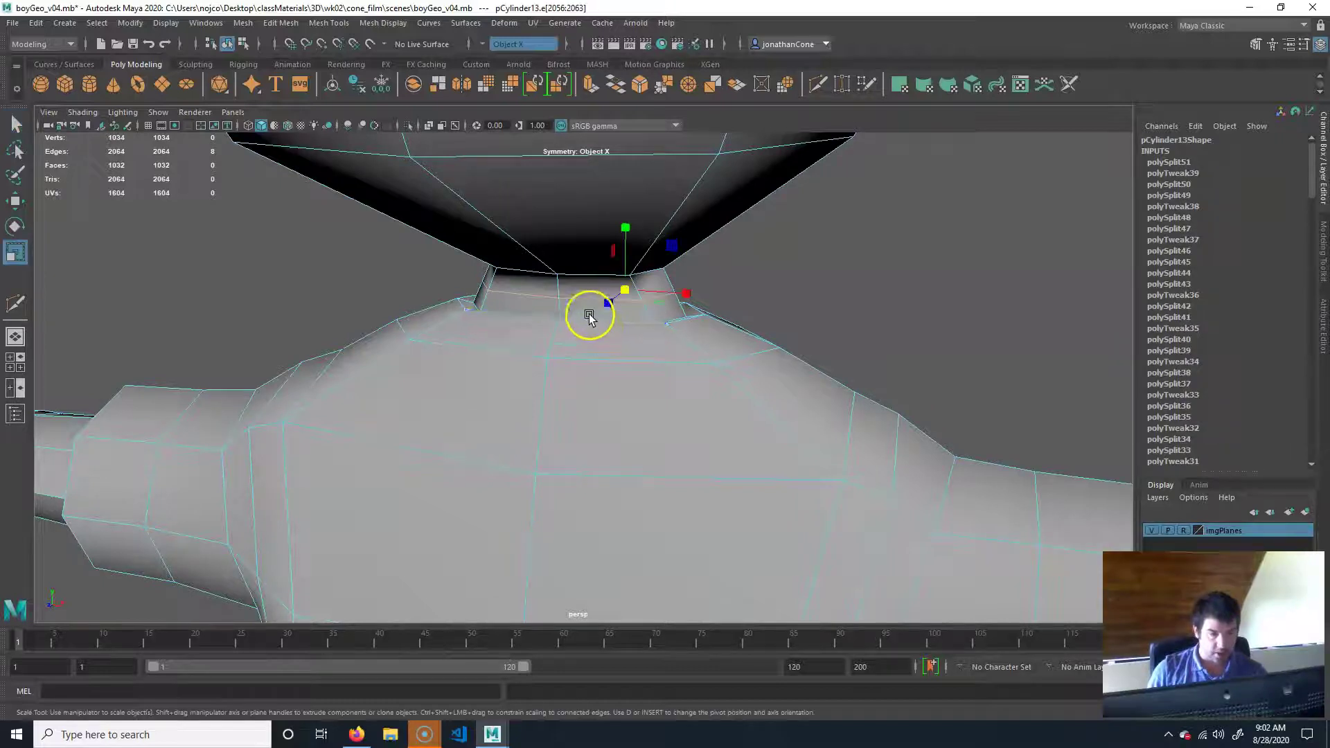
{"action": "left_click_drag", "start_coordinate": [631, 293], "coordinate": [614, 294]}
Examine the edge flow of the torso, shoulders and arms from several angles
{"action": "right_click_drag", "start_coordinate": [755, 331], "coordinate": [683, 444], "text": "alt"}
{"action": "middle_click_drag", "start_coordinate": [683, 444], "coordinate": [703, 221], "text": "alt"}
{"action": "middle_click_drag", "start_coordinate": [709, 360], "coordinate": [719, 469], "text": "alt"}
{"action": "left_click_drag", "start_coordinate": [798, 399], "coordinate": [820, 388], "text": "alt"}
{"action": "right_click_drag", "start_coordinate": [819, 389], "coordinate": [630, 386], "text": "alt"}
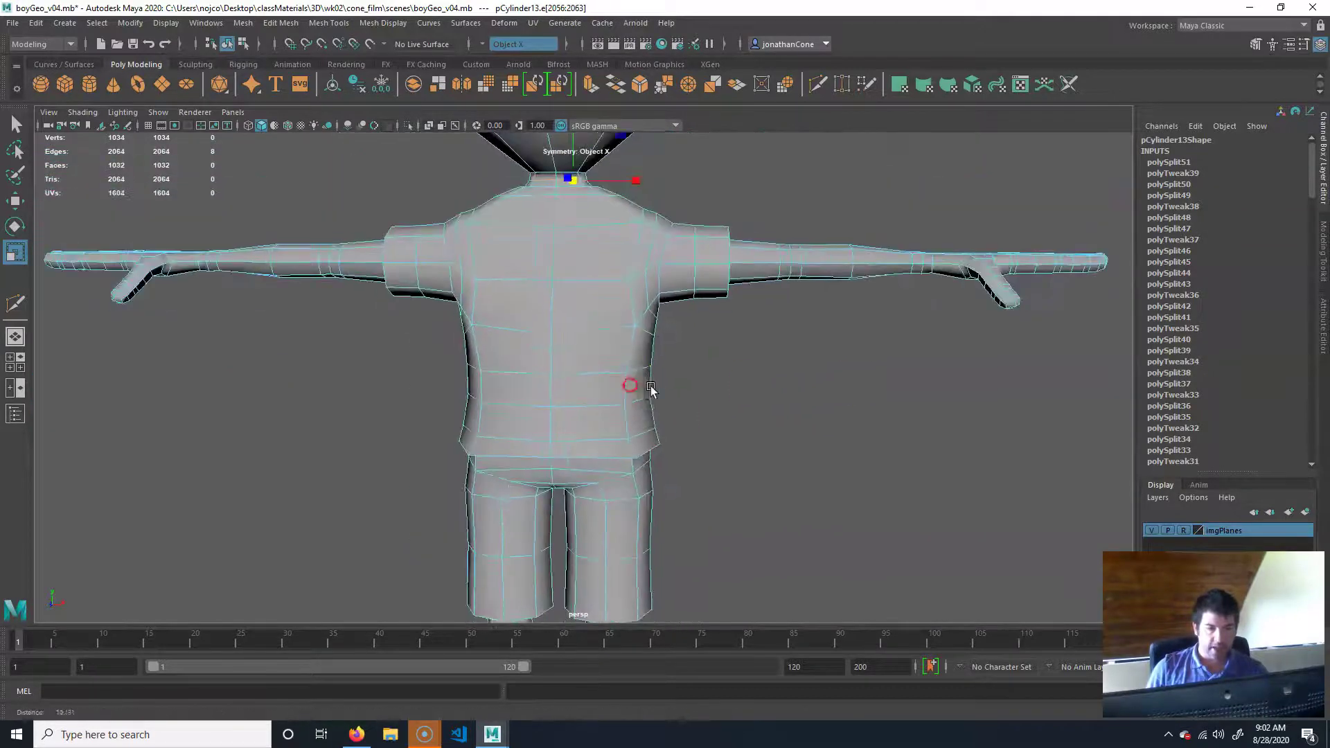
{"action": "middle_click_drag", "start_coordinate": [671, 388], "coordinate": [730, 387], "text": "alt"}
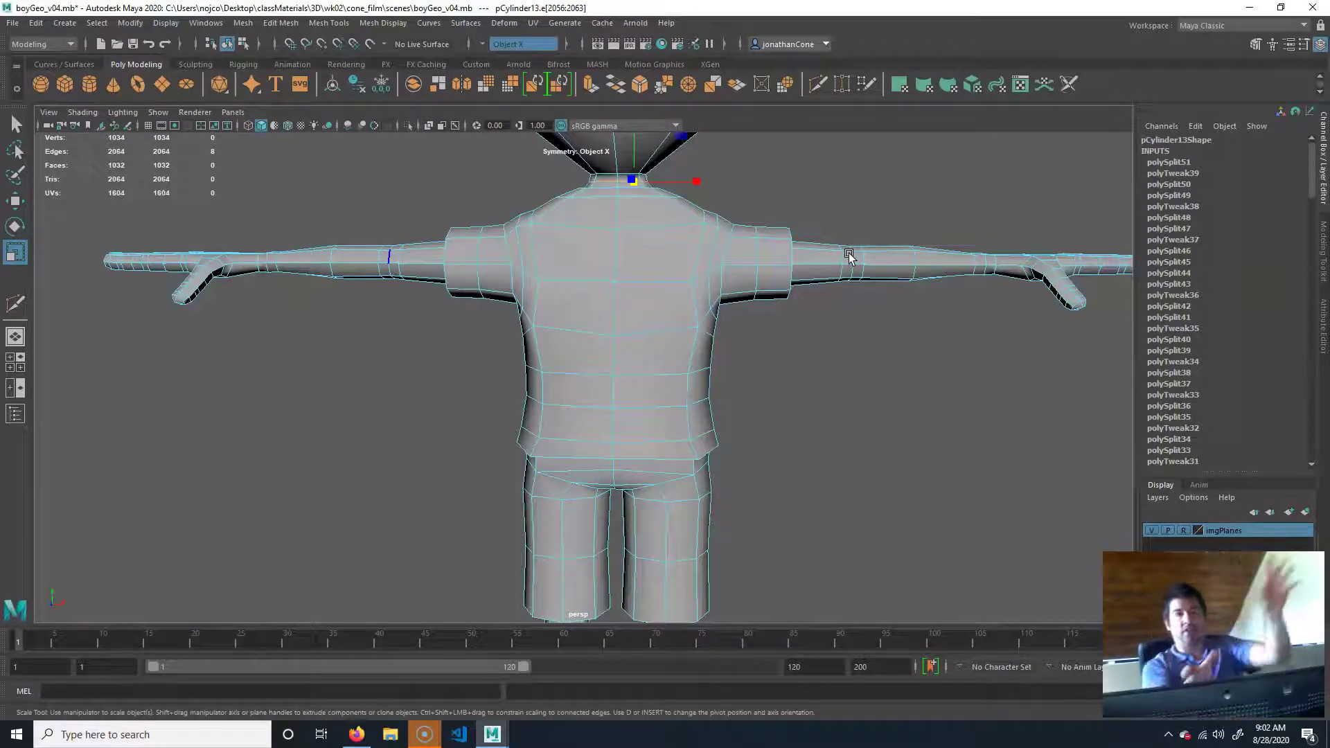
{"action": "left_click", "coordinate": [763, 454]}
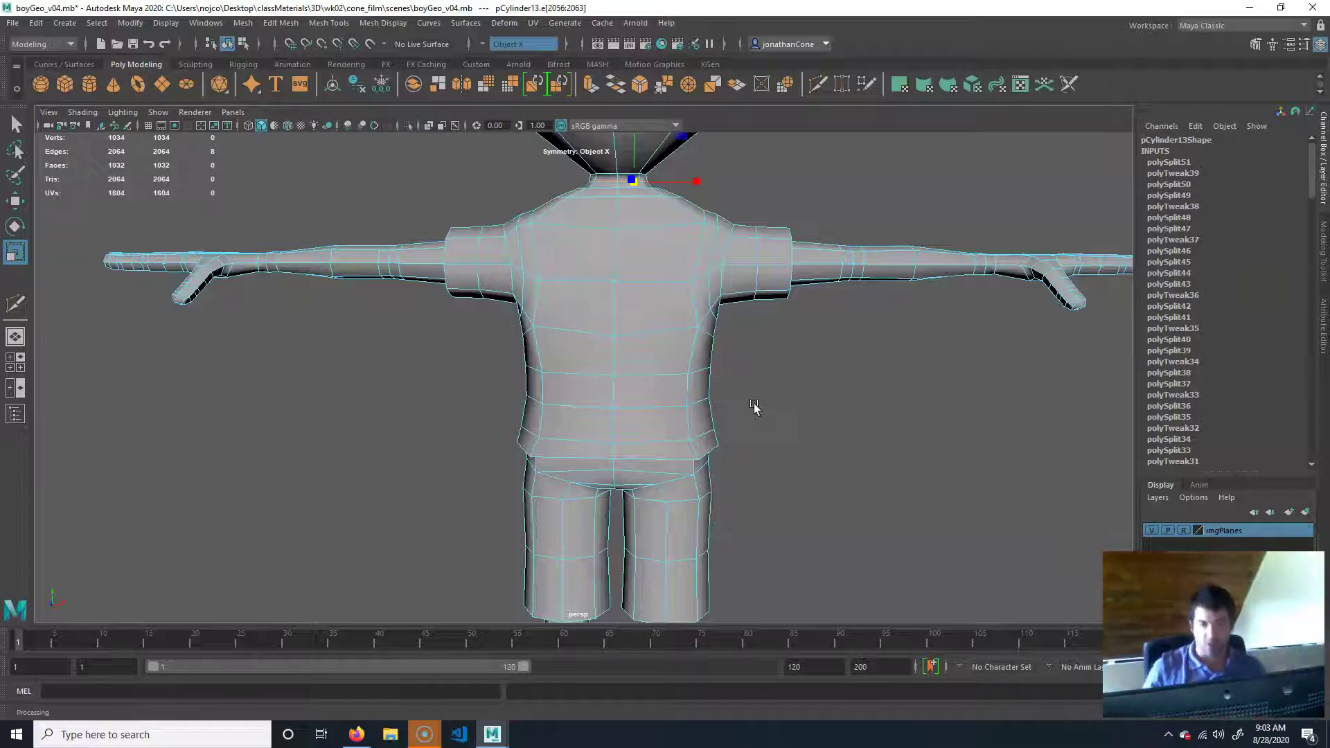
{"action": "left_click_drag", "start_coordinate": [733, 396], "coordinate": [650, 439], "text": "alt"}
{"action": "right_click_drag", "start_coordinate": [649, 439], "coordinate": [718, 398], "text": "alt"}
{"action": "middle_click_drag", "start_coordinate": [718, 397], "coordinate": [653, 416], "text": "alt"}
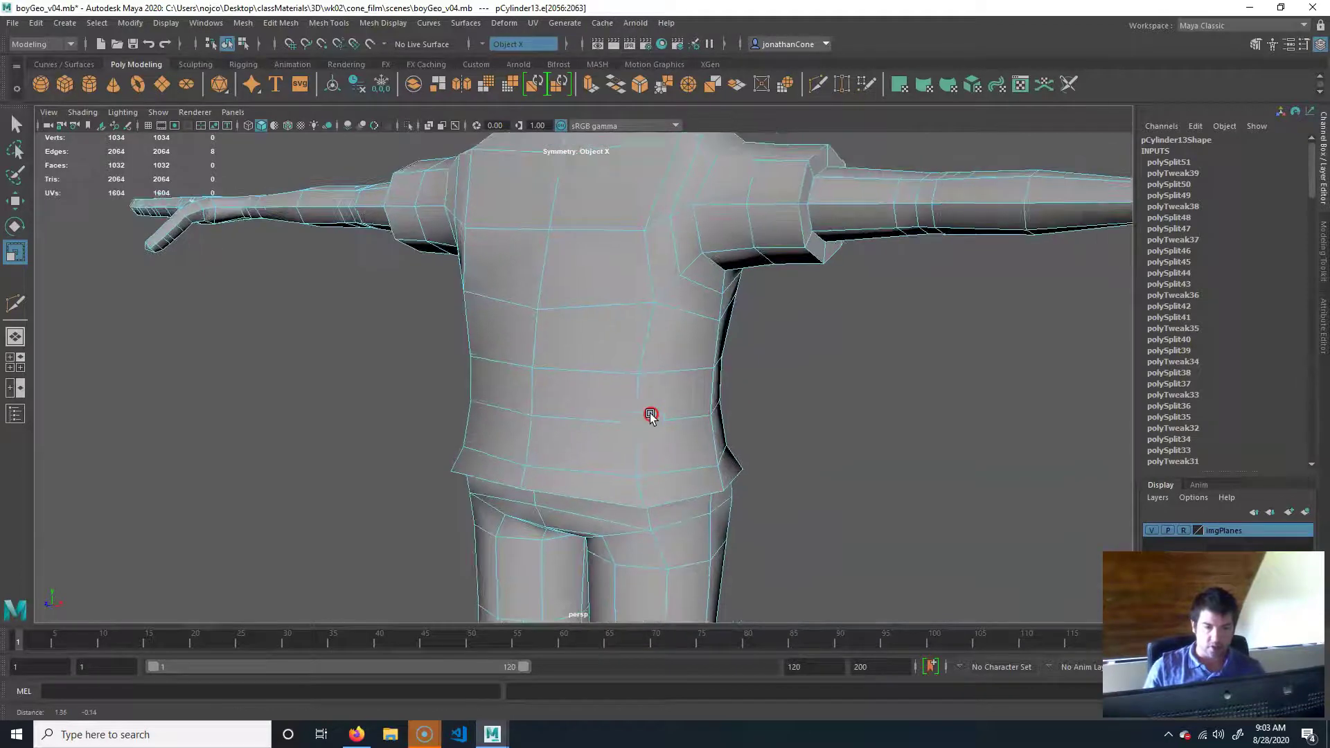
{"action": "right_click_drag", "start_coordinate": [653, 415], "coordinate": [618, 406], "text": "alt"}
{"action": "left_click_drag", "start_coordinate": [617, 408], "coordinate": [594, 431], "text": "alt"}
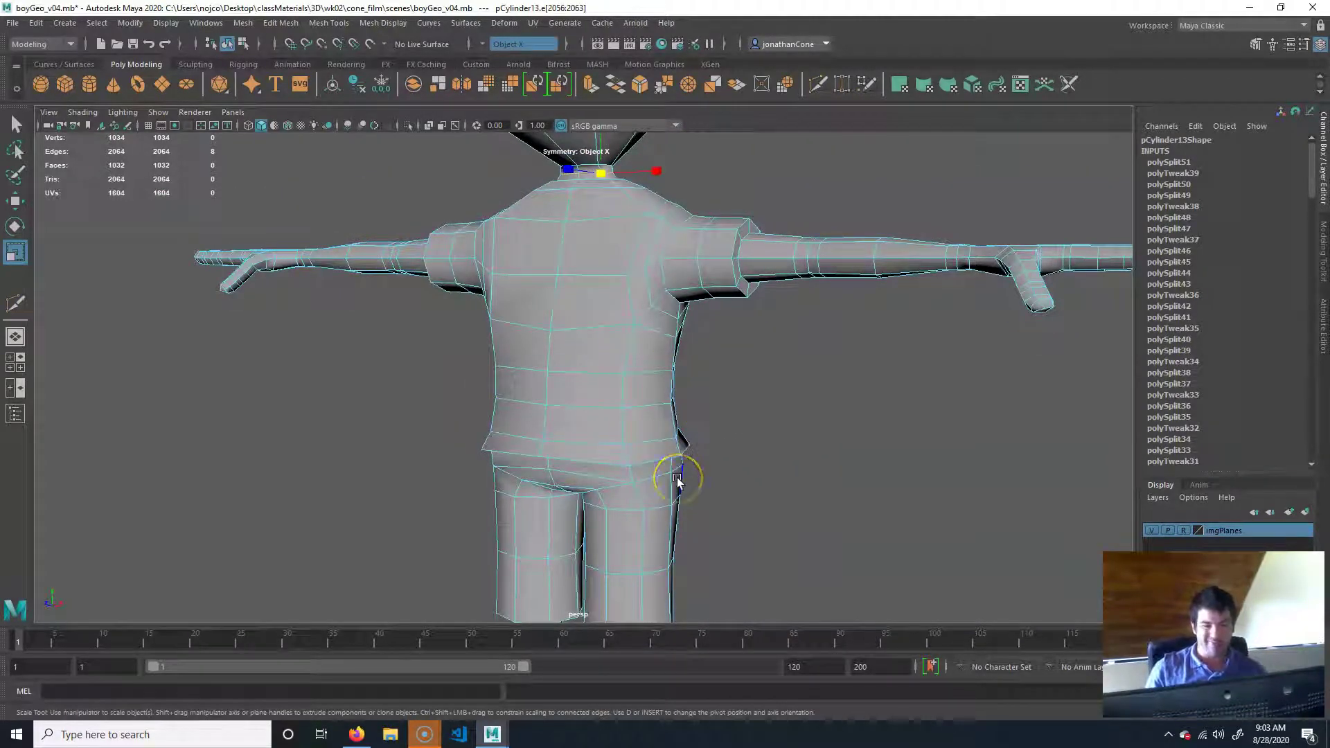
Insert an edge loop around the top of both legs, just below the crease where they meet the hips
{"action": "middle_click_drag", "start_coordinate": [768, 495], "coordinate": [754, 318], "text": "alt"}
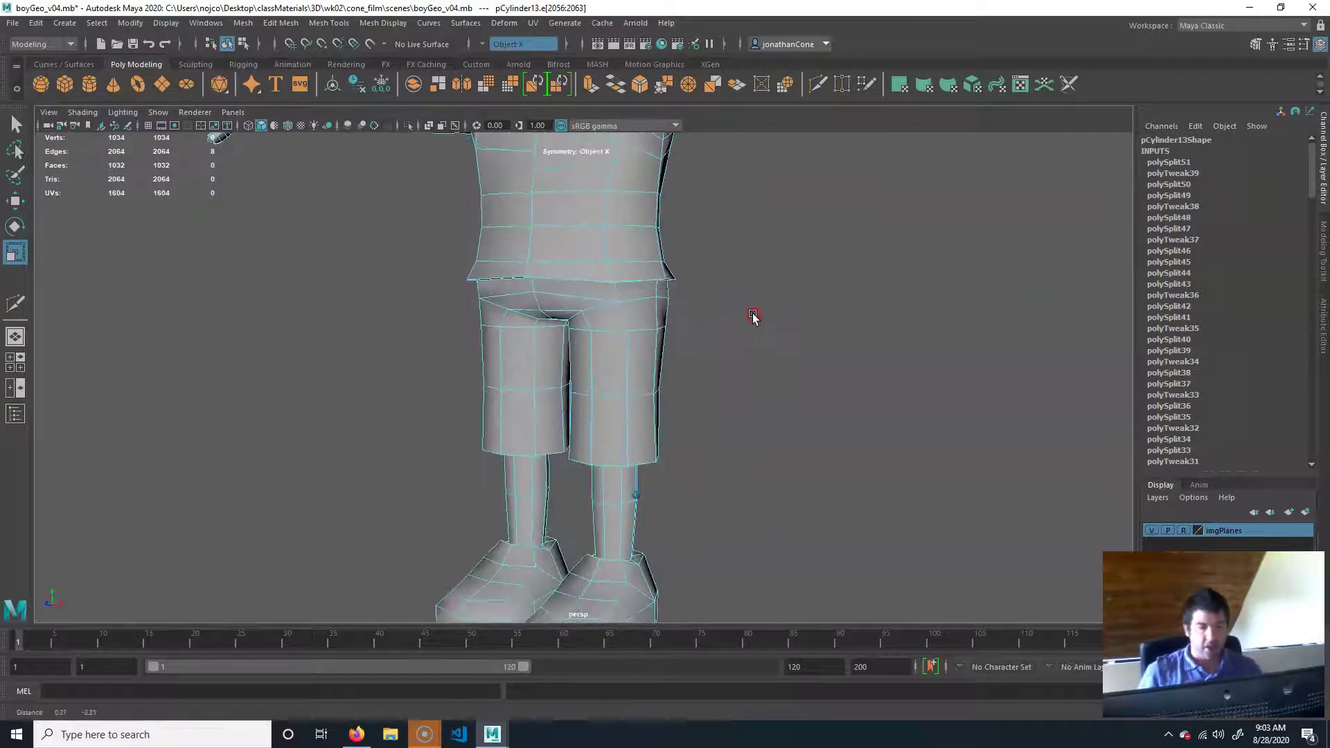
{"action": "left_click_drag", "start_coordinate": [705, 404], "coordinate": [754, 380], "text": "alt"}
{"action": "right_click_drag", "start_coordinate": [693, 394], "coordinate": [765, 360], "text": "alt"}
{"action": "middle_click_drag", "start_coordinate": [696, 463], "coordinate": [750, 400], "text": "alt"}
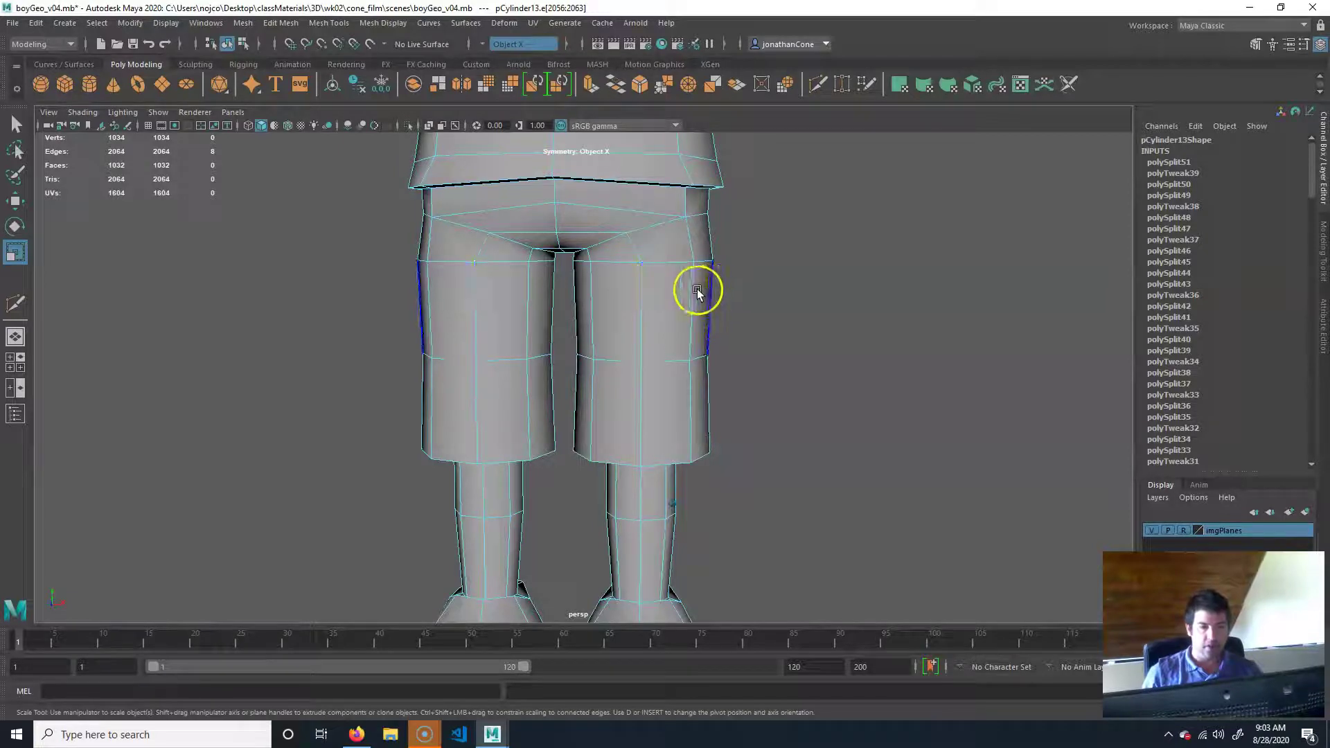
{"action": "left_click", "coordinate": [815, 84]}
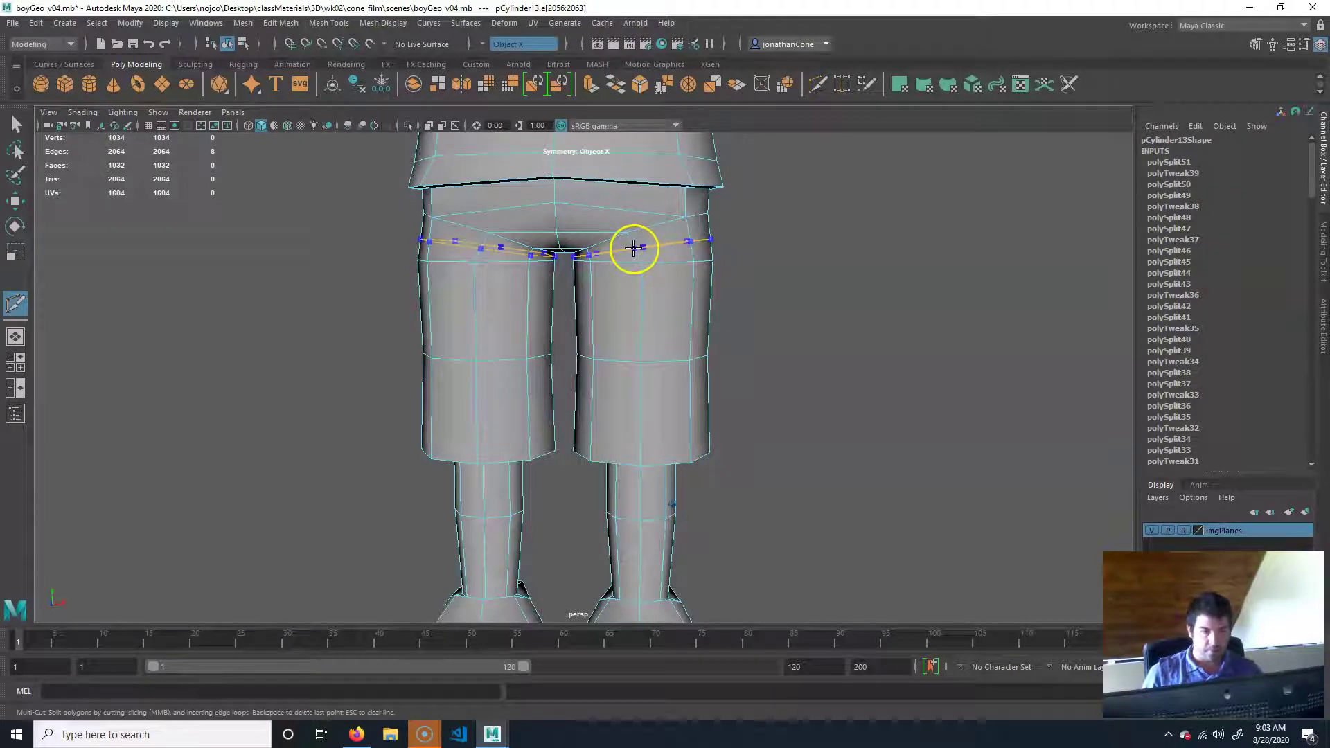
{"action": "scroll", "coordinate": [674, 267], "scroll_direction": "up", "scroll_amount": 4}
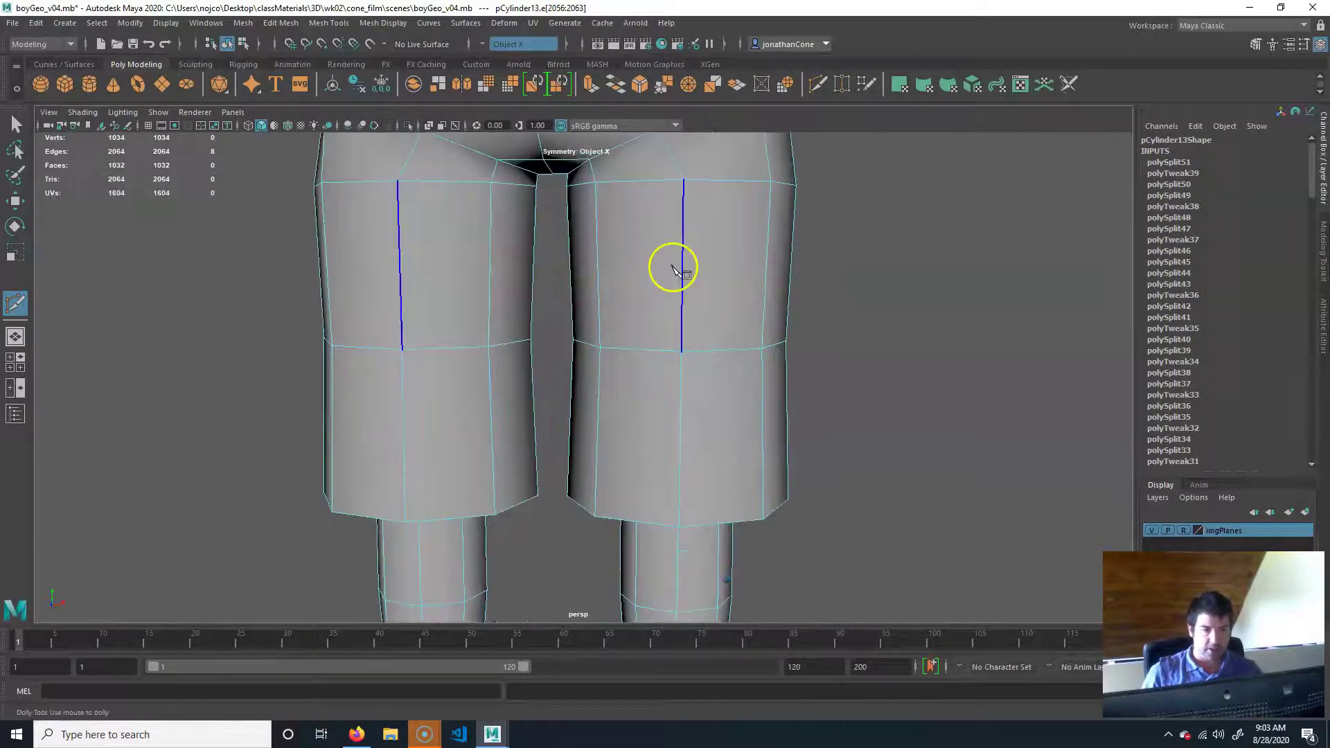
{"action": "middle_click_drag", "start_coordinate": [674, 268], "coordinate": [613, 422], "text": "alt"}
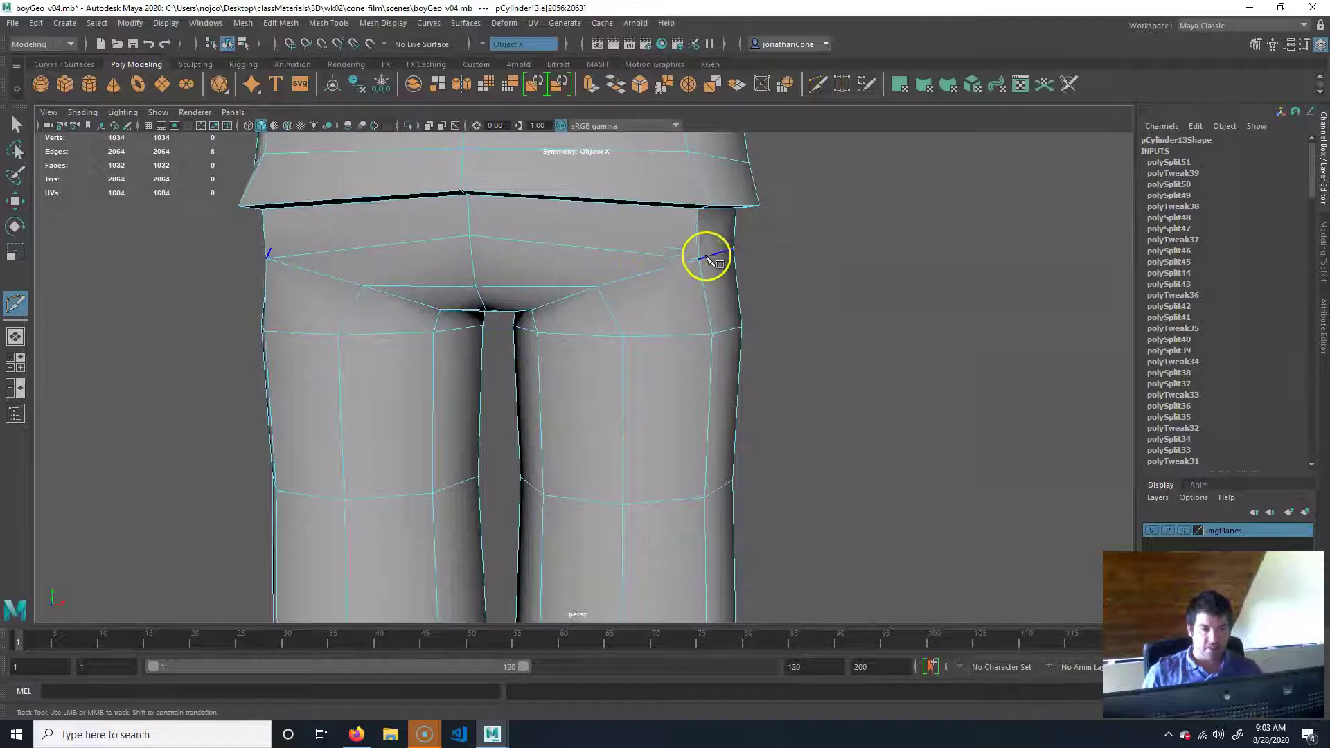
{"action": "left_click", "coordinate": [601, 291], "text": "ctrl"}
{"action": "left_click_drag", "start_coordinate": [601, 290], "coordinate": [598, 288], "text": "ctrl"}
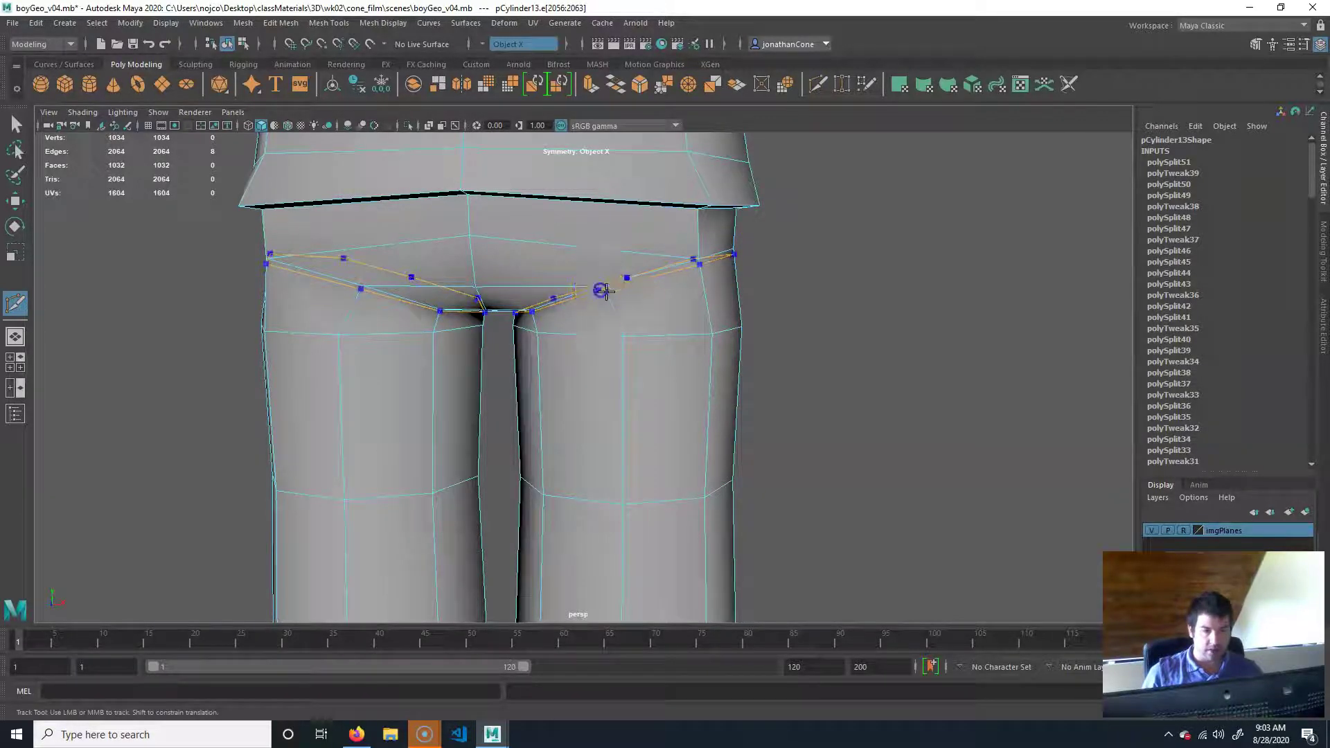
{"action": "right_click_drag", "start_coordinate": [534, 332], "coordinate": [645, 318], "text": "alt"}
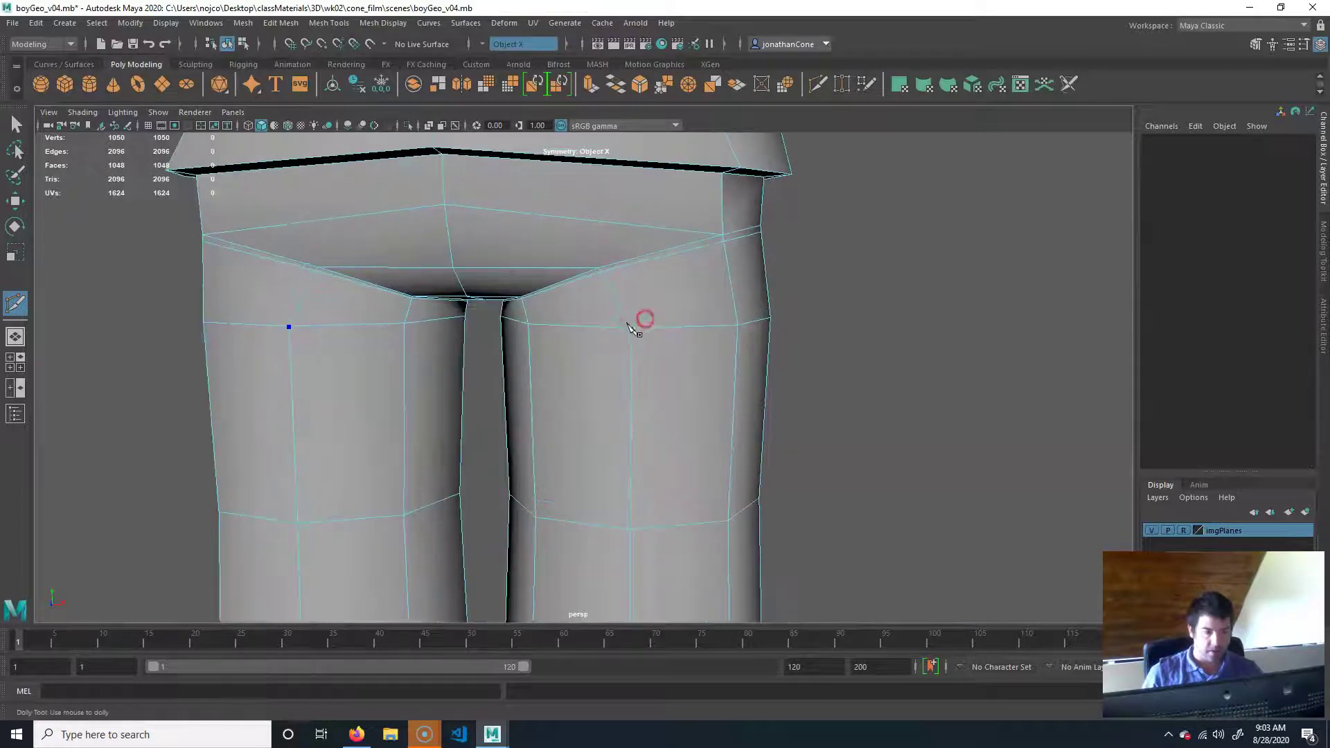
Select the original crease edges running around the top of both legs, adding the missing segments to the selection
{"action": "key", "text": "q"}
{"action": "left_click", "coordinate": [661, 251]}
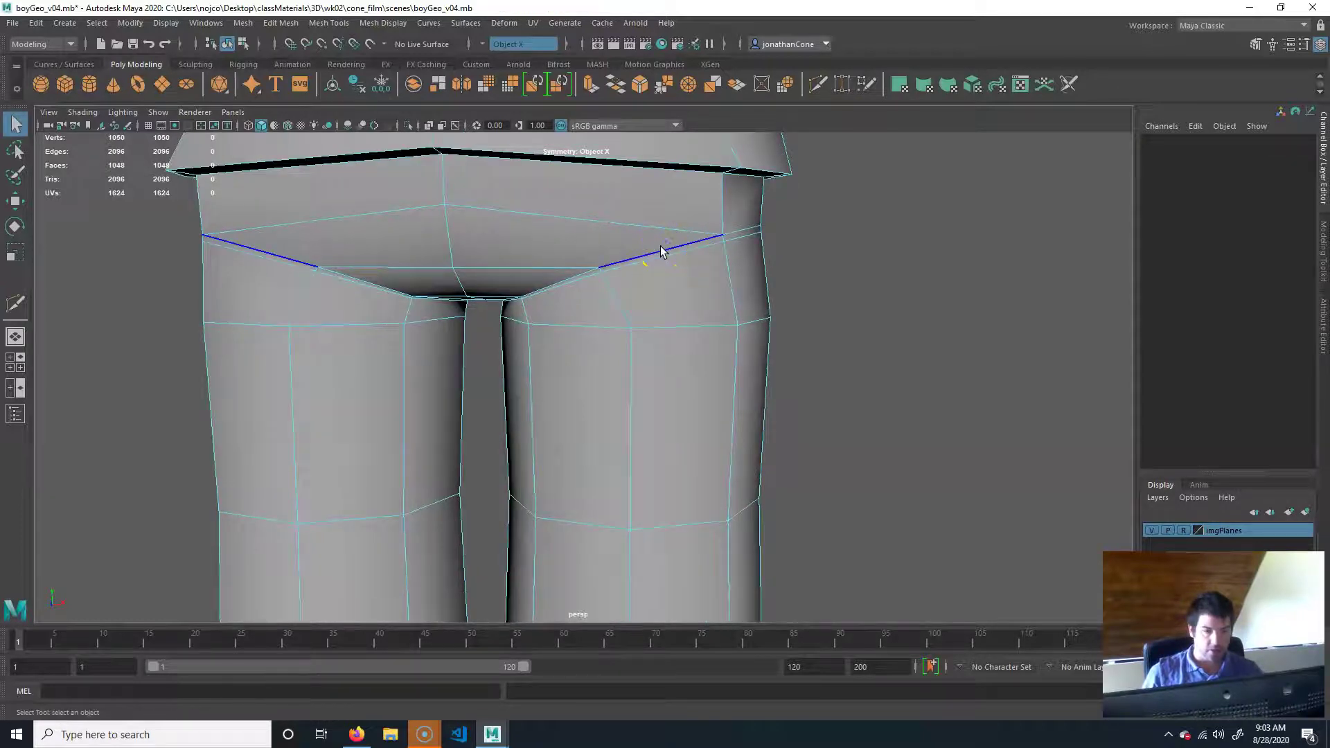
{"action": "double_click", "coordinate": [662, 250]}
{"action": "left_click_drag", "start_coordinate": [800, 307], "coordinate": [697, 309], "text": "alt"}
{"action": "left_click_drag", "start_coordinate": [557, 275], "coordinate": [630, 282], "text": "alt"}
{"action": "right_click_drag", "start_coordinate": [487, 291], "coordinate": [624, 304], "text": "alt"}
{"action": "middle_click_drag", "start_coordinate": [706, 326], "coordinate": [683, 437], "text": "alt"}
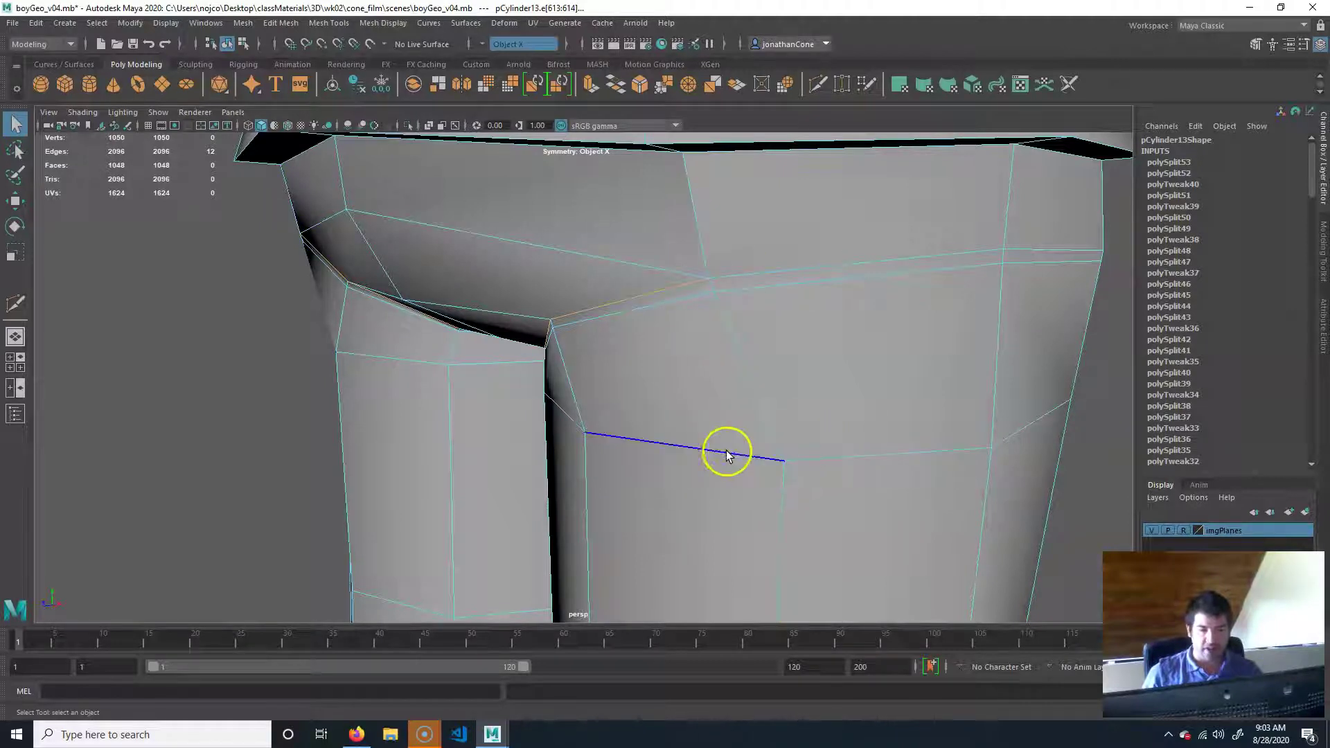
{"action": "left_click", "coordinate": [777, 271], "text": "shift"}
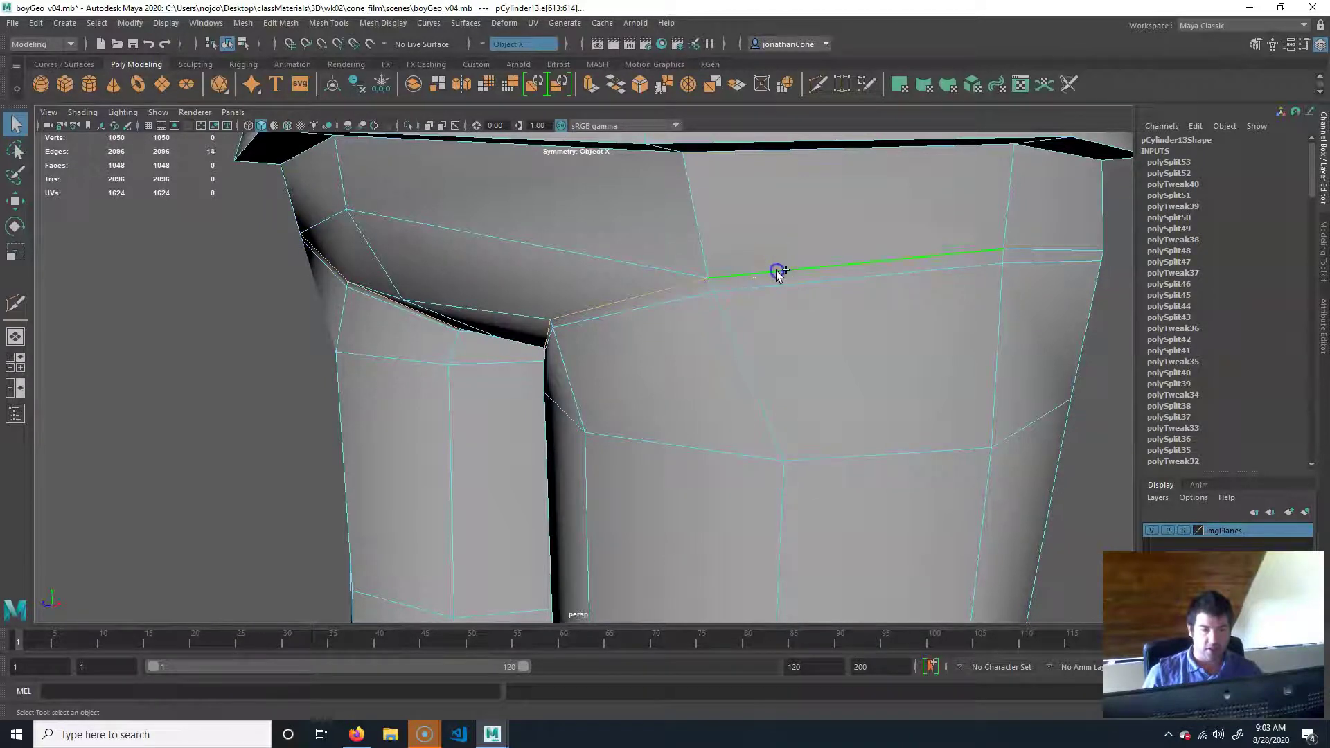
{"action": "left_click", "coordinate": [1000, 439], "text": "shift"}
Slide the selected crease edges up toward the hips with the Slide Edge tool to widen the gap between loops
{"action": "left_click_drag", "start_coordinate": [1001, 439], "coordinate": [318, 406], "text": "alt"}
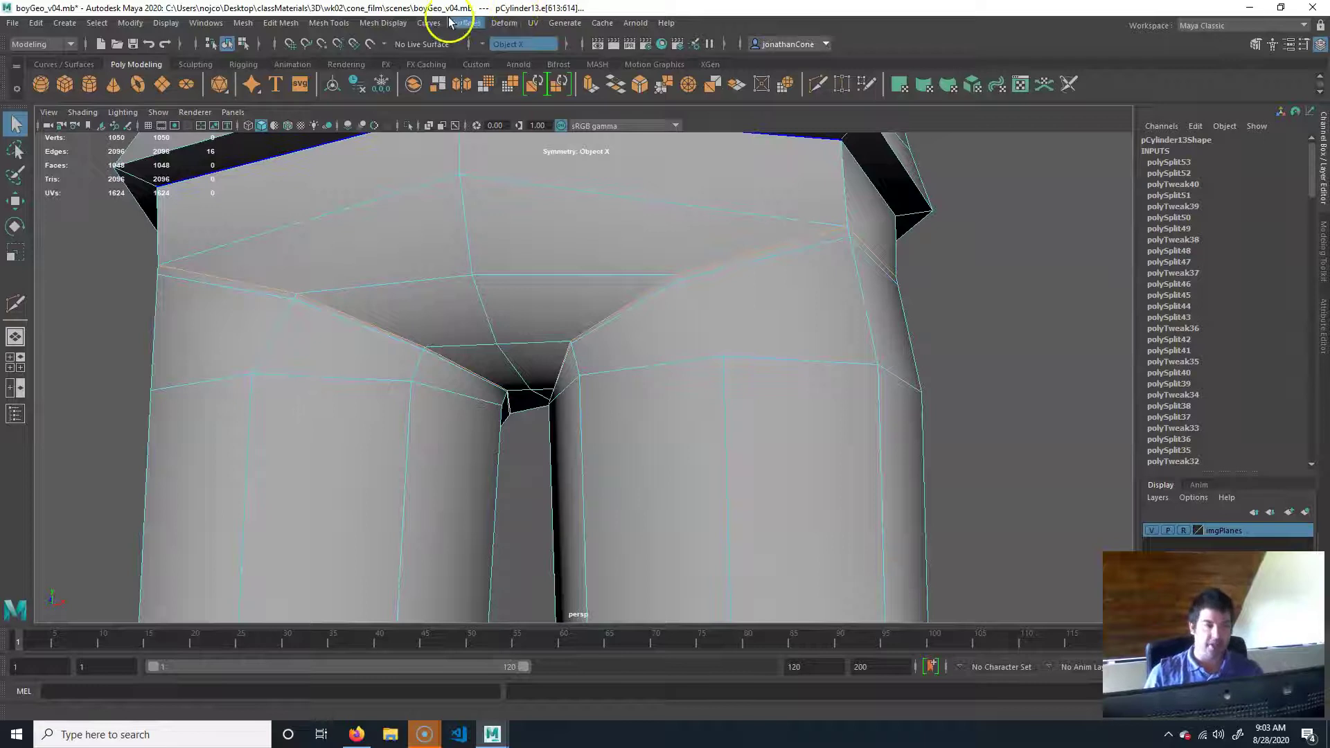
{"action": "left_click", "coordinate": [331, 23]}
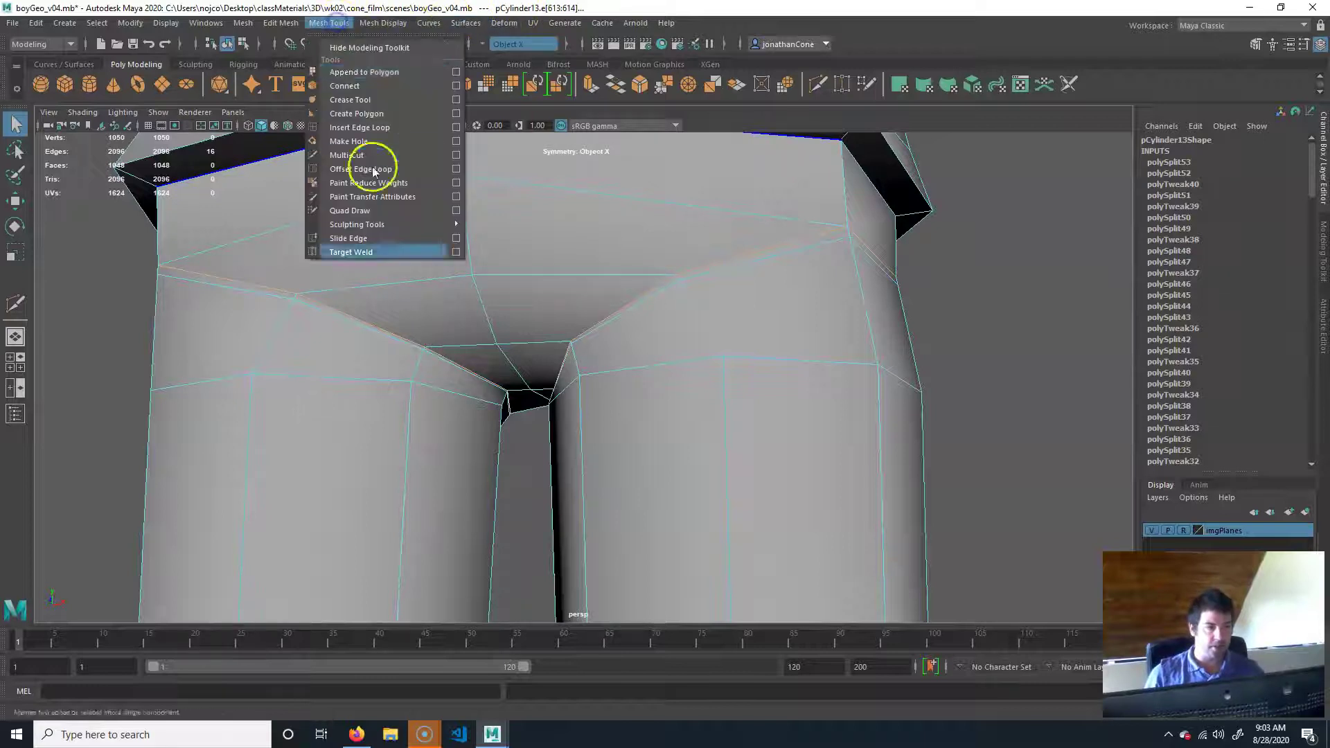
{"action": "left_click", "coordinate": [360, 239]}
{"action": "left_click", "coordinate": [757, 371]}
{"action": "left_click", "coordinate": [760, 415]}
{"action": "left_click", "coordinate": [804, 400]}
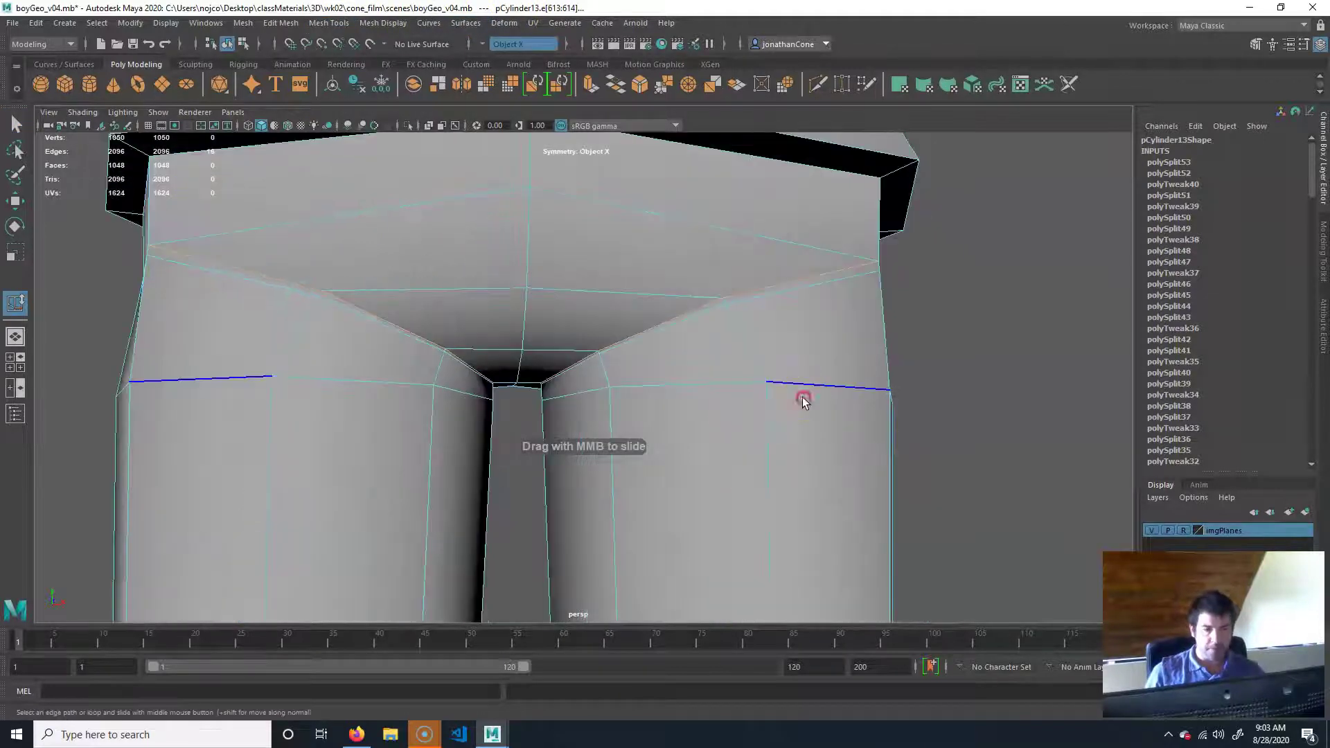
{"action": "middle_click_drag", "start_coordinate": [776, 385], "coordinate": [828, 395]}
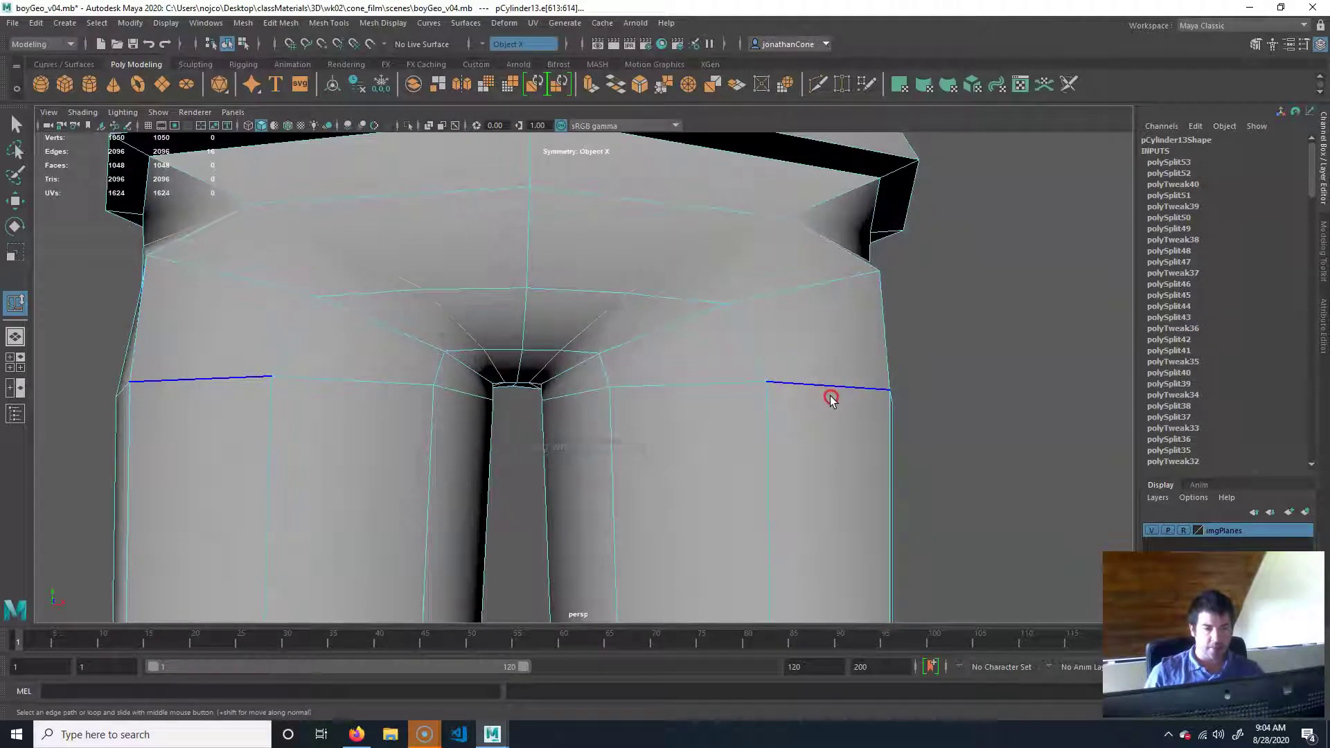
Move the front corner vertices on both sides of the hips outward, and adjust their depth from the side
{"action": "left_click_drag", "start_coordinate": [935, 394], "coordinate": [493, 258], "text": "alt"}
{"action": "left_click_drag", "start_coordinate": [484, 362], "coordinate": [748, 348], "text": "alt"}
{"action": "right_click_drag", "start_coordinate": [715, 291], "coordinate": [677, 282]}
{"action": "left_click", "coordinate": [700, 301]}
{"action": "left_click_drag", "start_coordinate": [755, 378], "coordinate": [734, 335], "text": "alt"}
{"action": "left_click", "coordinate": [787, 292]}
{"action": "left_click_drag", "start_coordinate": [787, 292], "coordinate": [836, 296]}
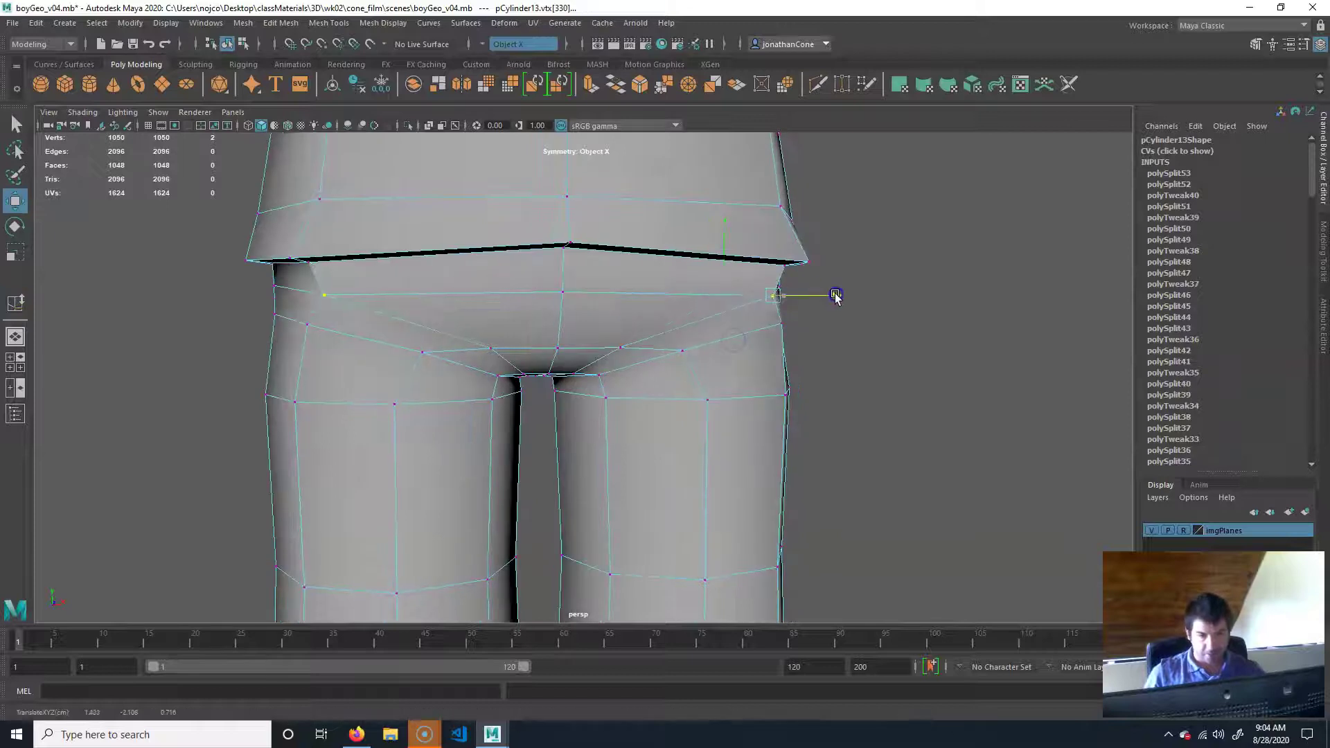
{"action": "left_click_drag", "start_coordinate": [885, 366], "coordinate": [718, 359], "text": "alt"}
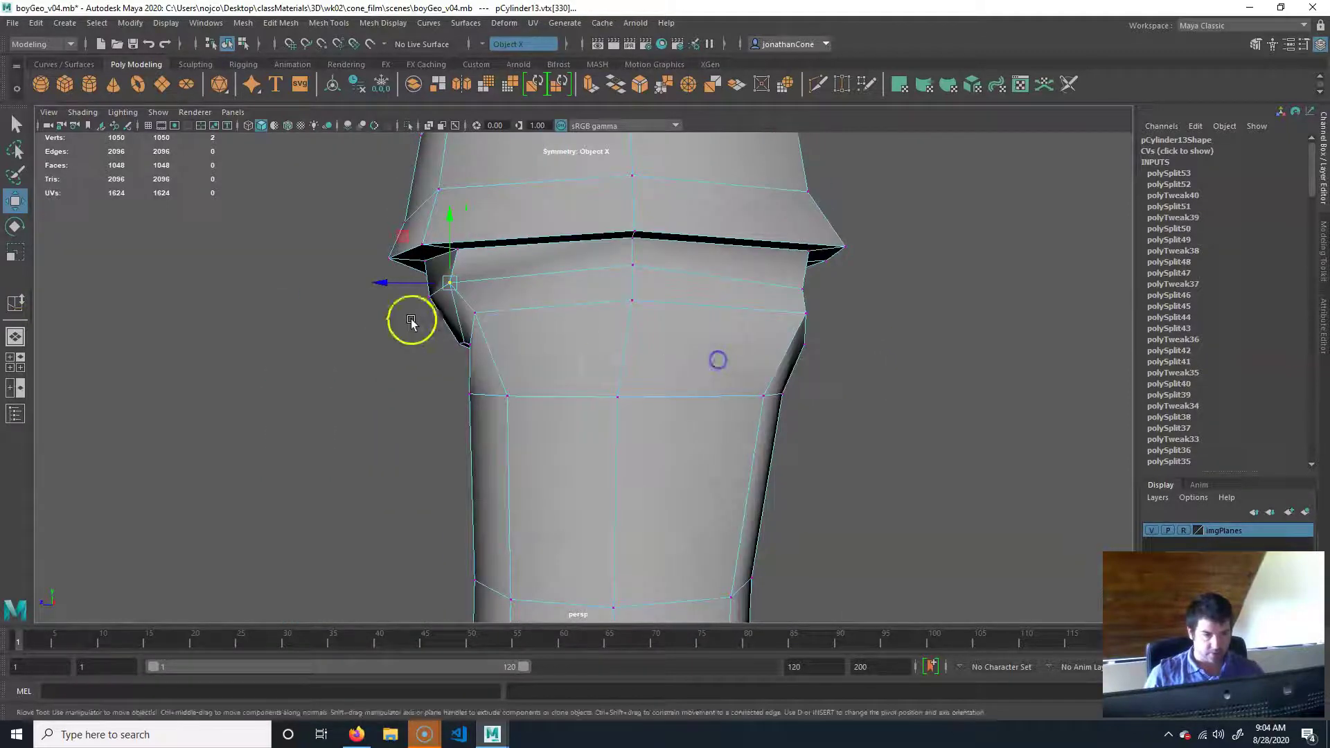
{"action": "left_click_drag", "start_coordinate": [388, 284], "coordinate": [397, 288]}
Reshape the back of the hips by repositioning the seat vertices just below the waist on both sides
{"action": "left_click", "coordinate": [801, 288]}
{"action": "left_click_drag", "start_coordinate": [886, 351], "coordinate": [689, 341], "text": "alt"}
{"action": "left_click_drag", "start_coordinate": [398, 279], "coordinate": [502, 300], "text": "alt"}
{"action": "left_click_drag", "start_coordinate": [668, 282], "coordinate": [582, 251], "text": "alt"}
{"action": "left_click", "coordinate": [734, 288]}
{"action": "left_click", "coordinate": [586, 250]}
{"action": "left_click_drag", "start_coordinate": [600, 314], "coordinate": [606, 351]}
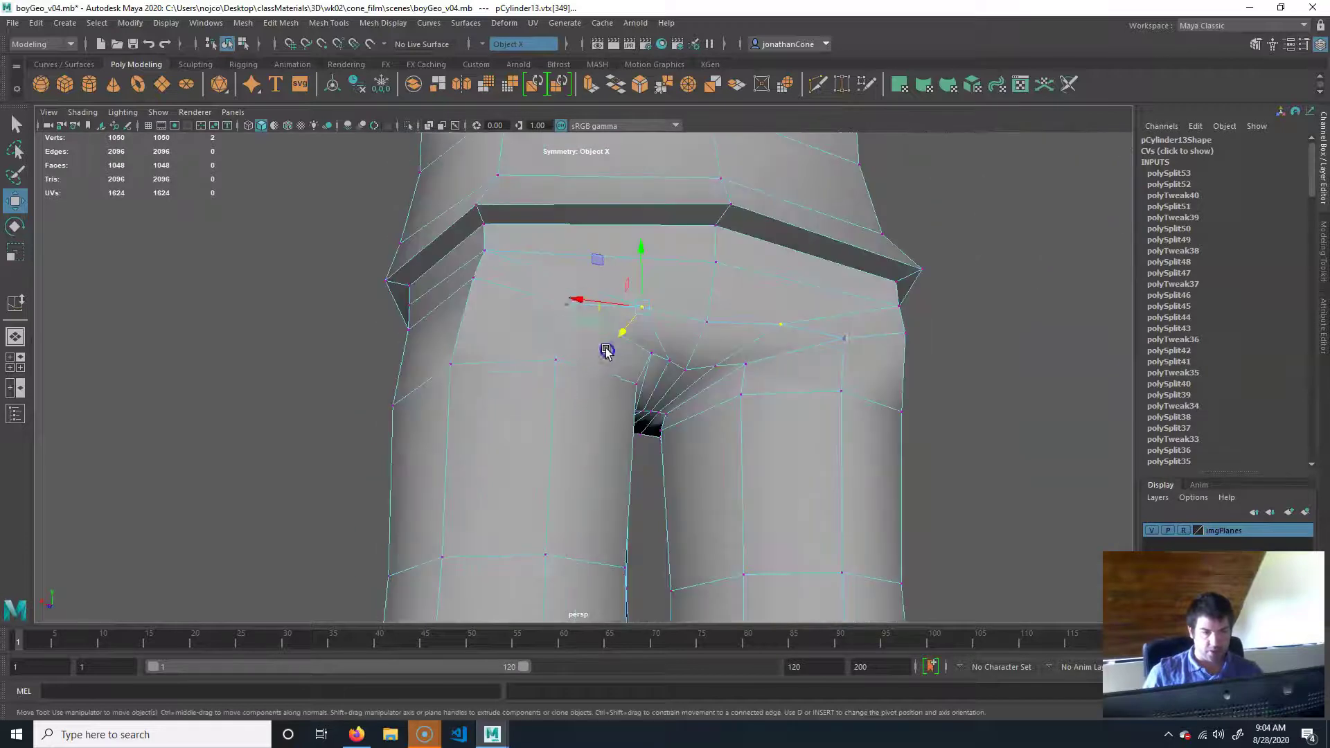
{"action": "left_click_drag", "start_coordinate": [525, 261], "coordinate": [528, 270]}
Select the crease edge loop at the top of the legs and slide it down slightly toward the thigh loop with Slide Edge
{"action": "left_click_drag", "start_coordinate": [549, 365], "coordinate": [811, 394], "text": "alt"}
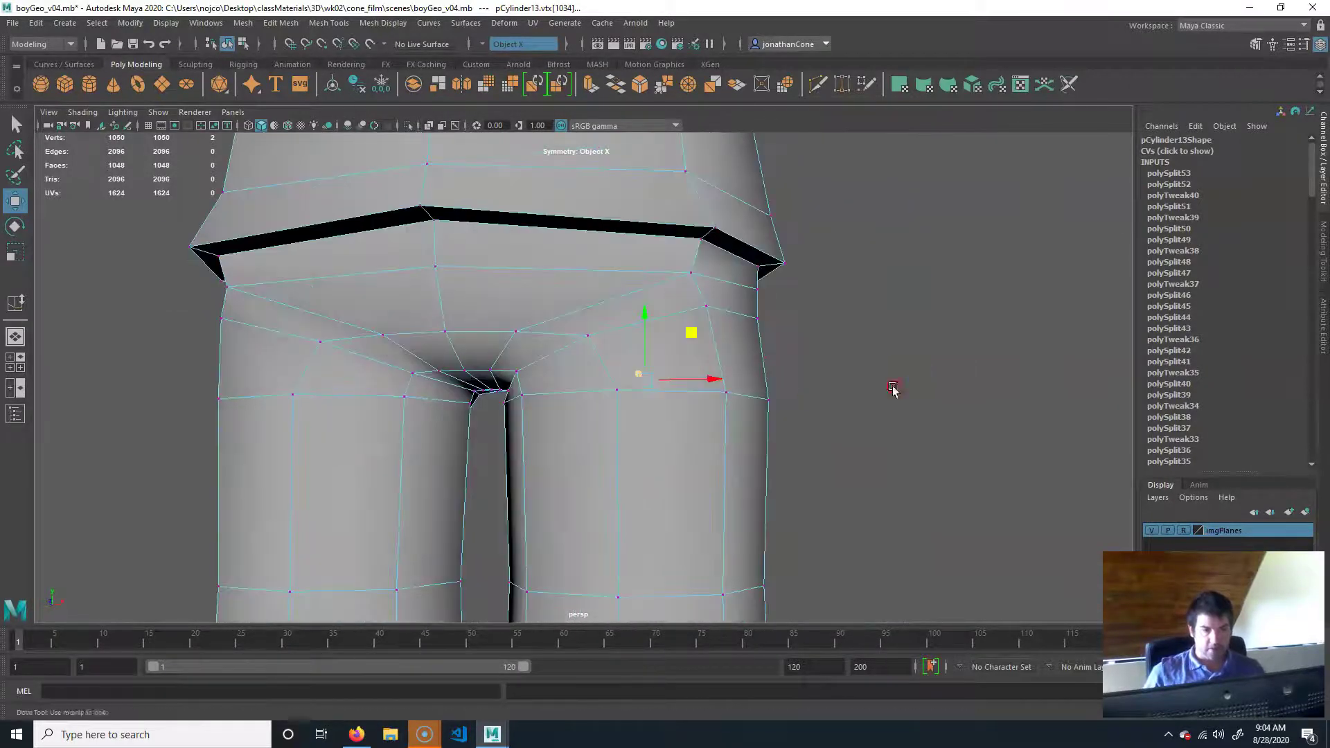
{"action": "right_click_drag", "start_coordinate": [893, 389], "coordinate": [760, 388], "text": "alt"}
{"action": "left_click_drag", "start_coordinate": [759, 389], "coordinate": [753, 450], "text": "alt"}
{"action": "left_click", "coordinate": [781, 475]}
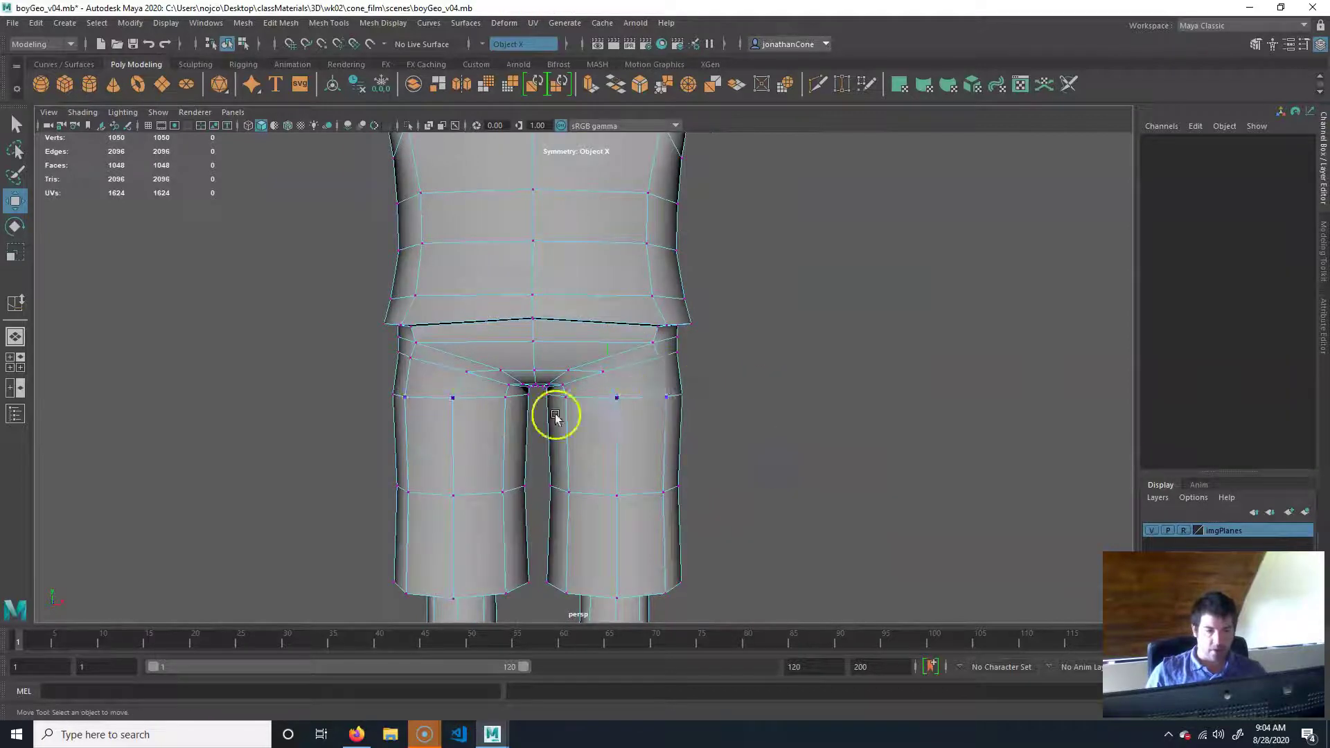
{"action": "right_click_drag", "start_coordinate": [555, 416], "coordinate": [691, 415], "text": "alt"}
{"action": "double_click", "coordinate": [653, 369]}
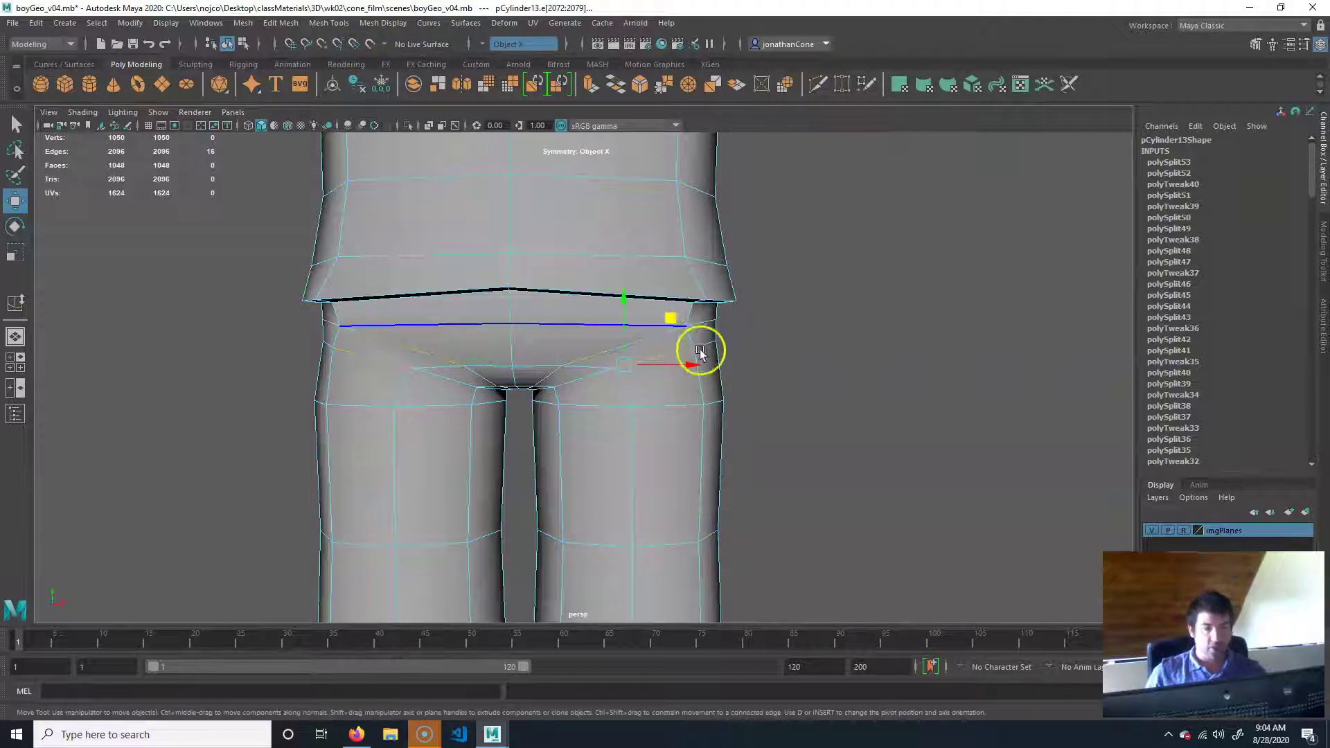
{"action": "left_click", "coordinate": [742, 362]}
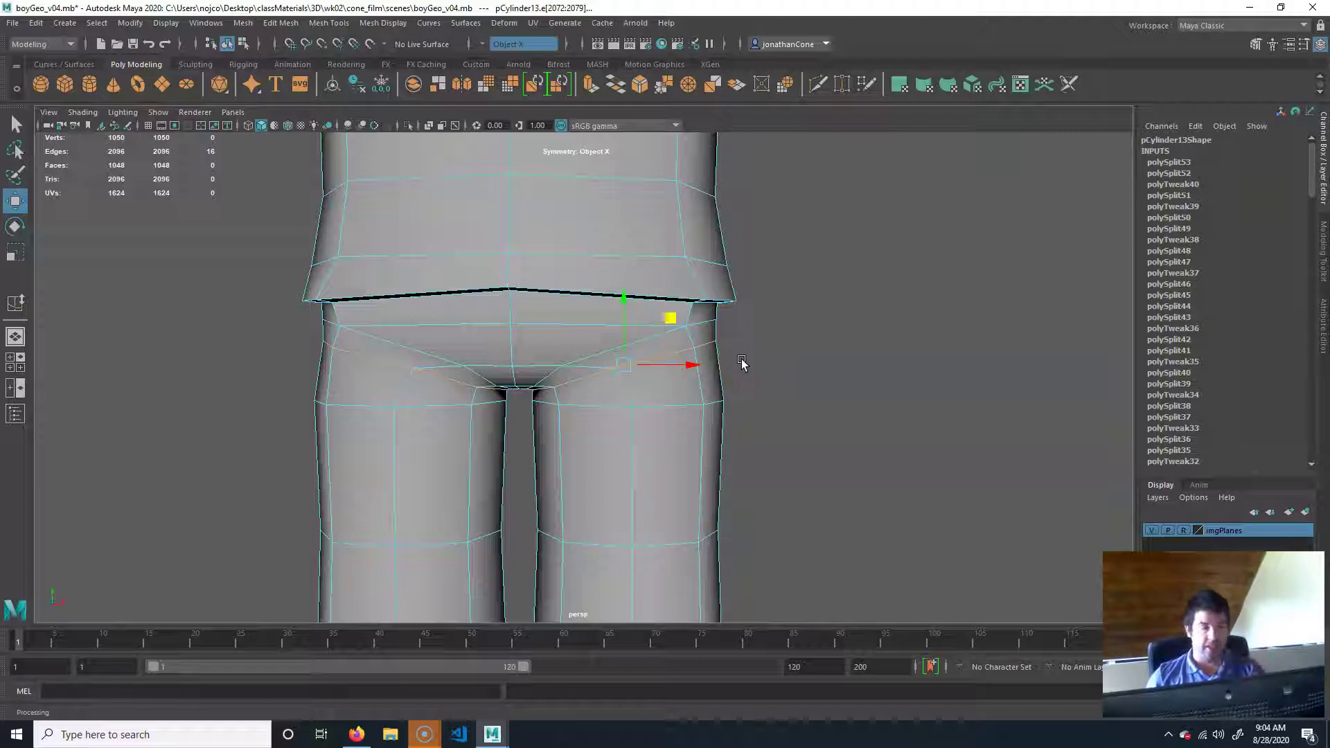
{"action": "key", "text": "g"}
{"action": "middle_click_drag", "start_coordinate": [742, 360], "coordinate": [795, 383]}
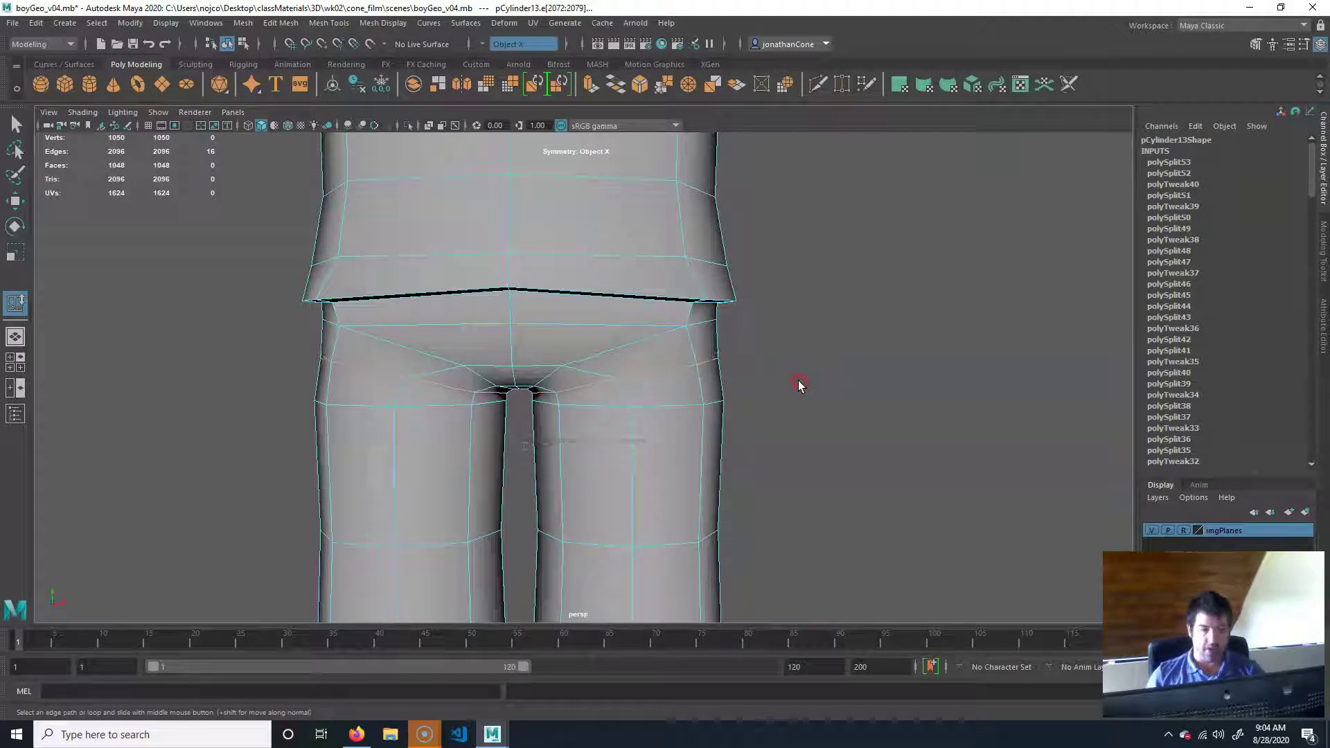
Select the vertices around the bottom hem of both shorts legs and raise them slightly
{"action": "left_click_drag", "start_coordinate": [845, 382], "coordinate": [700, 401], "text": "alt"}
{"action": "scroll", "coordinate": [684, 356], "scroll_direction": "down", "scroll_amount": 2}
{"action": "scroll", "coordinate": [684, 357], "scroll_direction": "down", "scroll_amount": 5}
{"action": "left_click_drag", "start_coordinate": [509, 374], "coordinate": [573, 369], "text": "alt"}
{"action": "scroll", "coordinate": [603, 369], "scroll_direction": "up", "scroll_amount": 3}
{"action": "left_click_drag", "start_coordinate": [632, 404], "coordinate": [637, 404], "text": "alt"}
{"action": "right_click_drag", "start_coordinate": [609, 354], "coordinate": [562, 338]}
{"action": "right_click_drag", "start_coordinate": [623, 387], "coordinate": [679, 395], "text": "alt"}
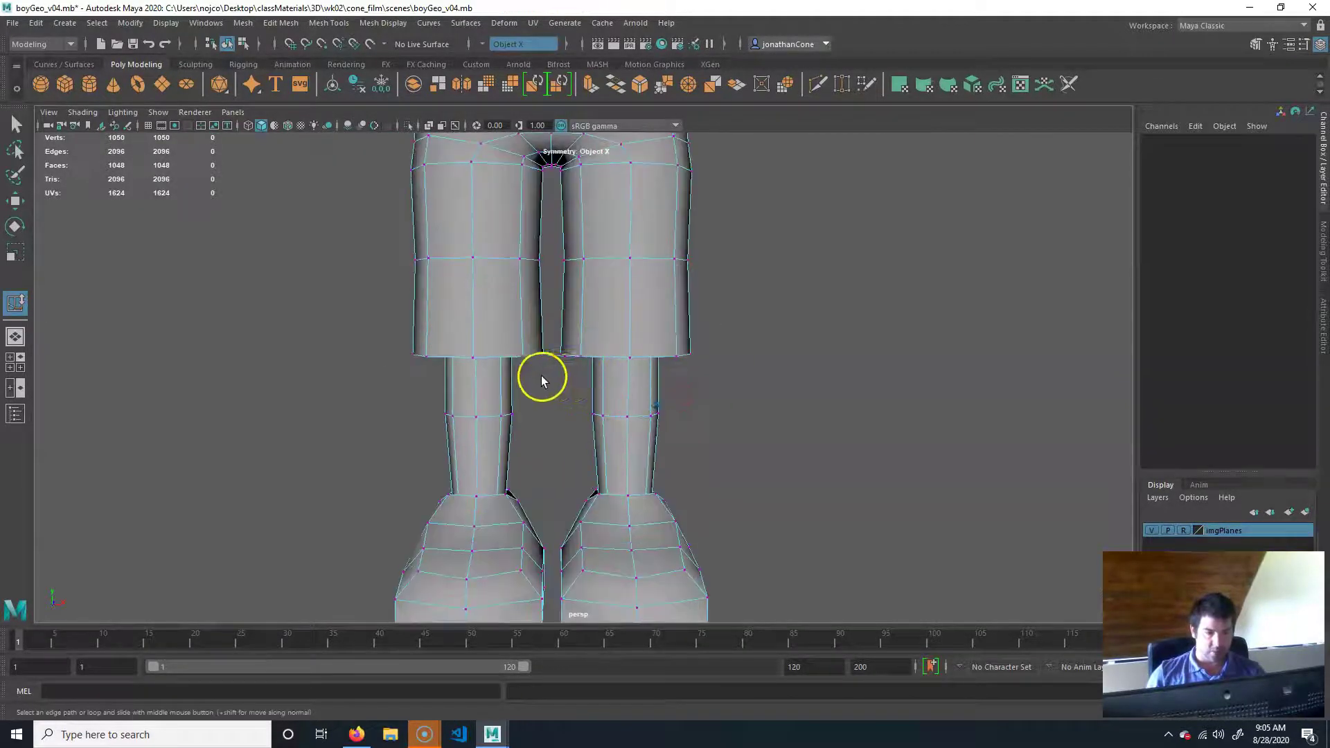
{"action": "left_click_drag", "start_coordinate": [613, 357], "coordinate": [762, 338]}
{"action": "key", "text": "w"}
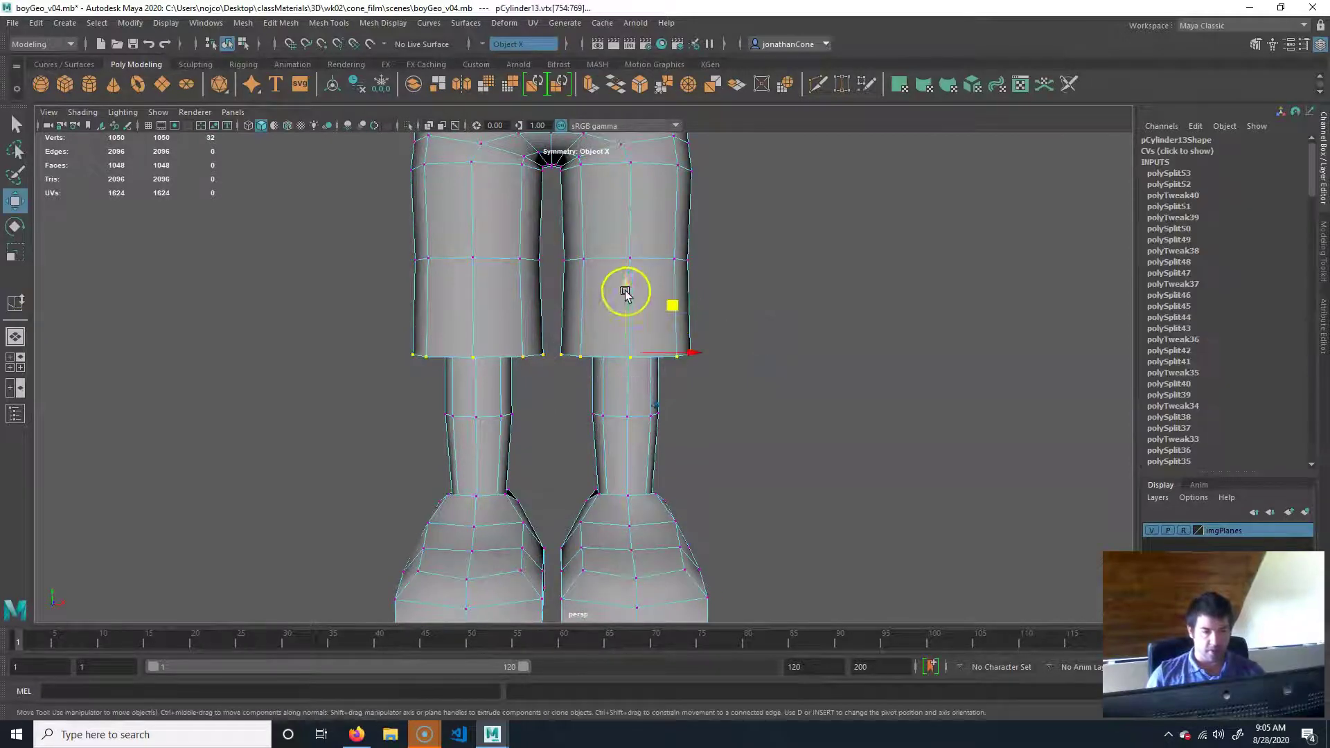
{"action": "left_click_drag", "start_coordinate": [623, 291], "coordinate": [626, 273]}
Insert two edge loops around both legs just below the shorts hem with the Multi-Cut tool
{"action": "right_click_drag", "start_coordinate": [632, 344], "coordinate": [677, 365], "text": "alt"}
{"action": "left_click_drag", "start_coordinate": [677, 365], "coordinate": [628, 358], "text": "alt"}
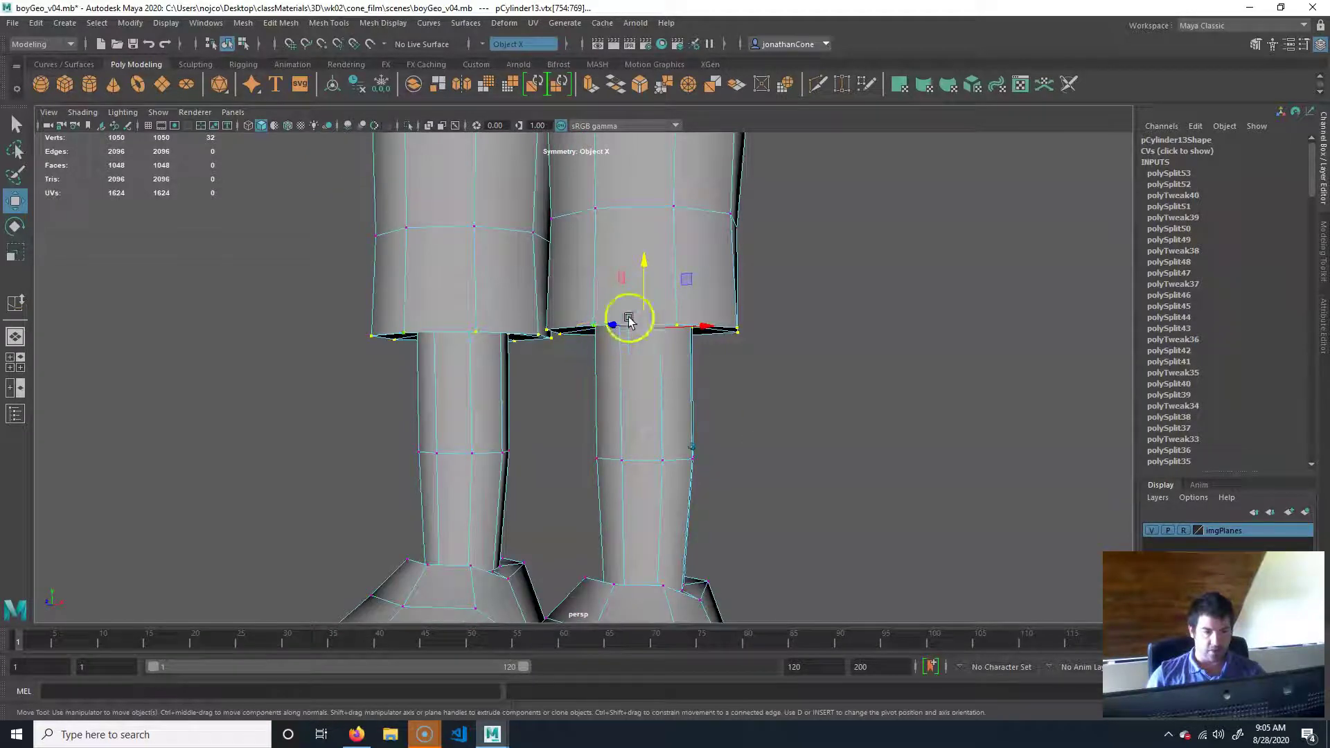
{"action": "scroll", "coordinate": [636, 381], "scroll_direction": "up", "scroll_amount": 2}
{"action": "left_click", "coordinate": [828, 371]}
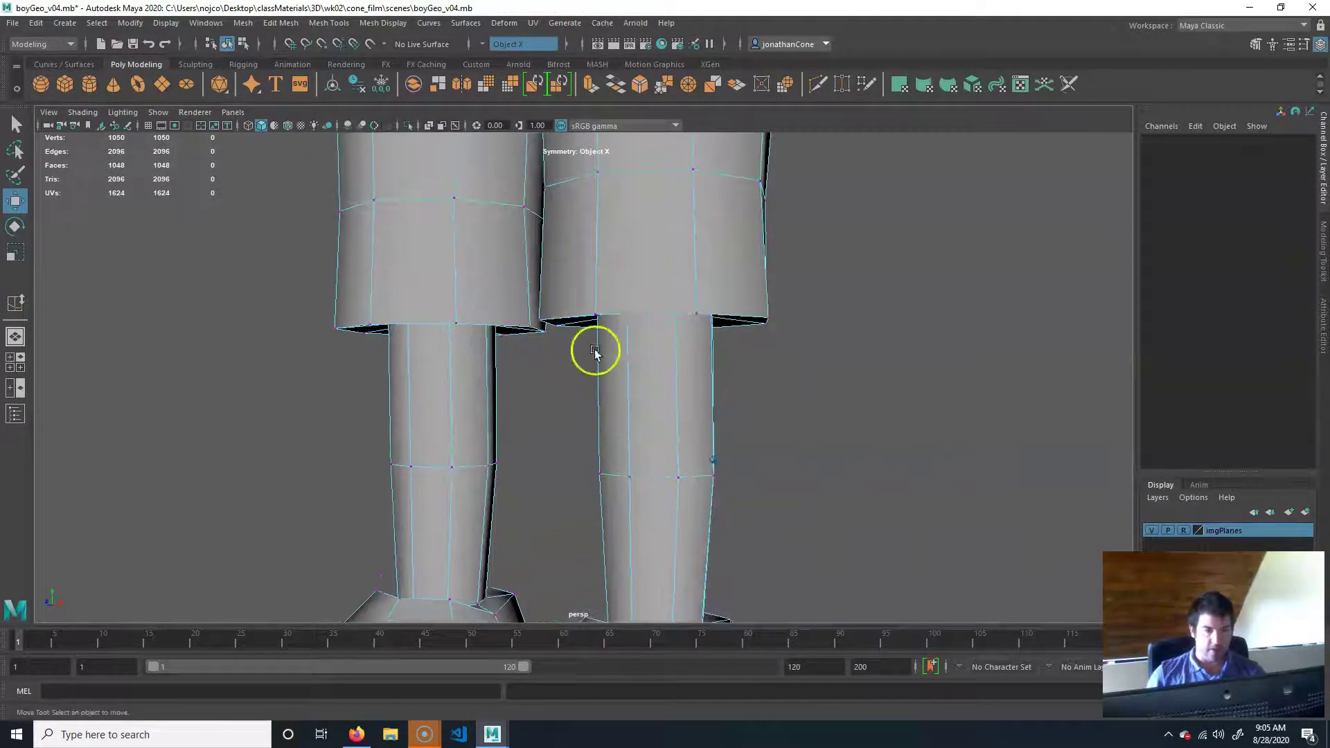
{"action": "left_click_drag", "start_coordinate": [638, 347], "coordinate": [671, 339], "text": "alt"}
{"action": "left_click", "coordinate": [819, 84]}
{"action": "left_click", "coordinate": [641, 312]}
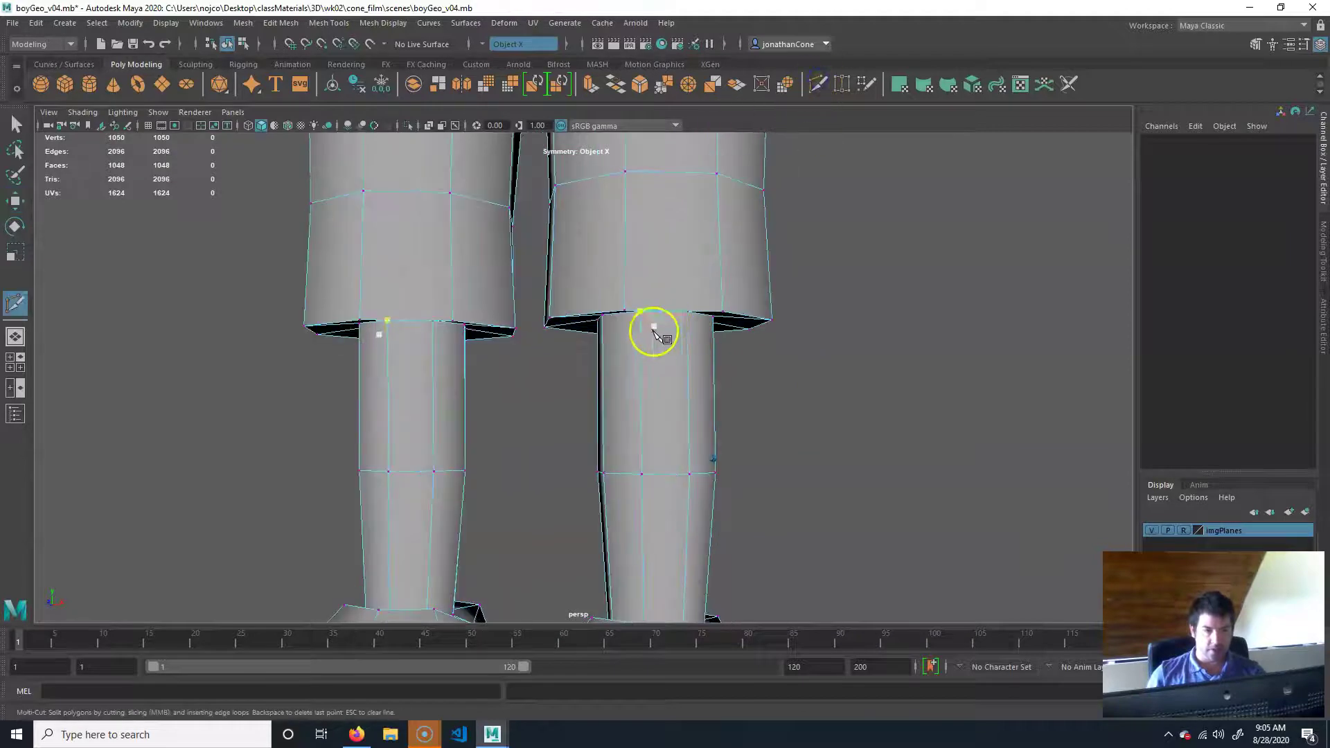
{"action": "key", "text": "ctrl"}
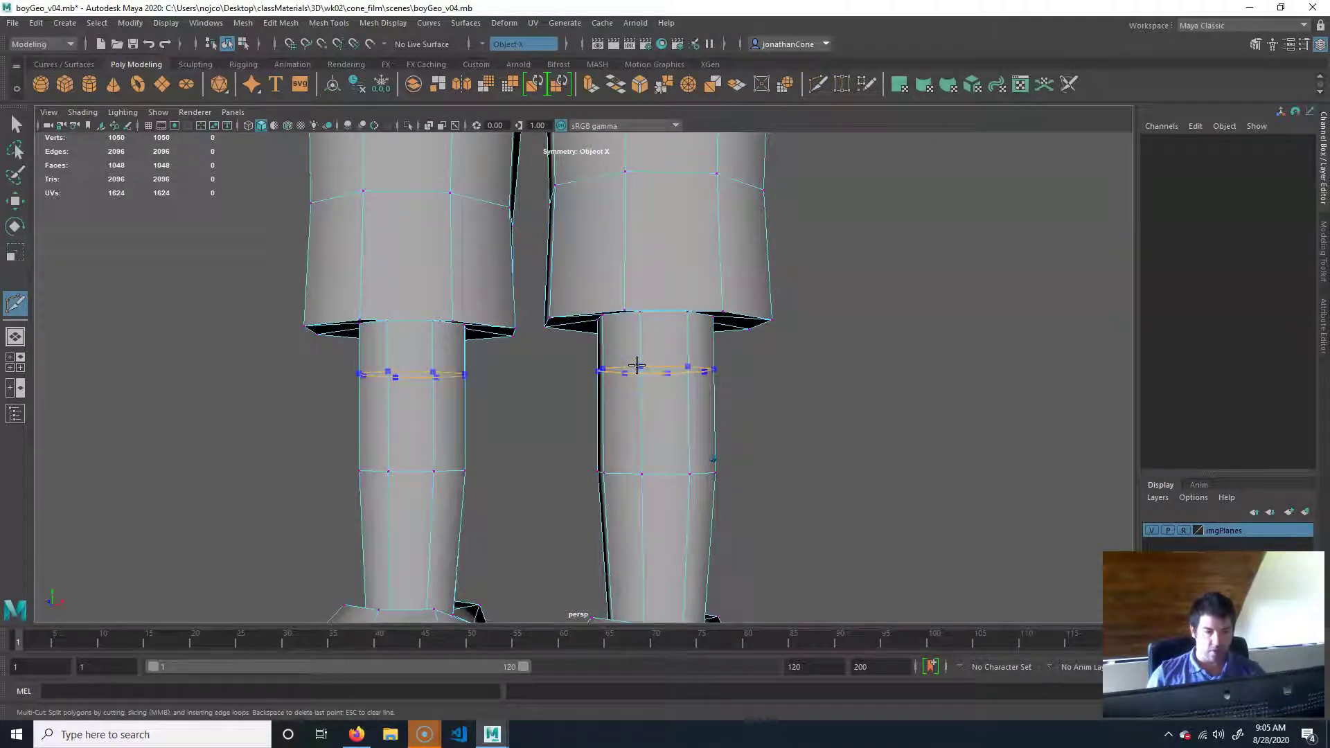
{"action": "left_click", "coordinate": [638, 335], "text": "ctrl"}
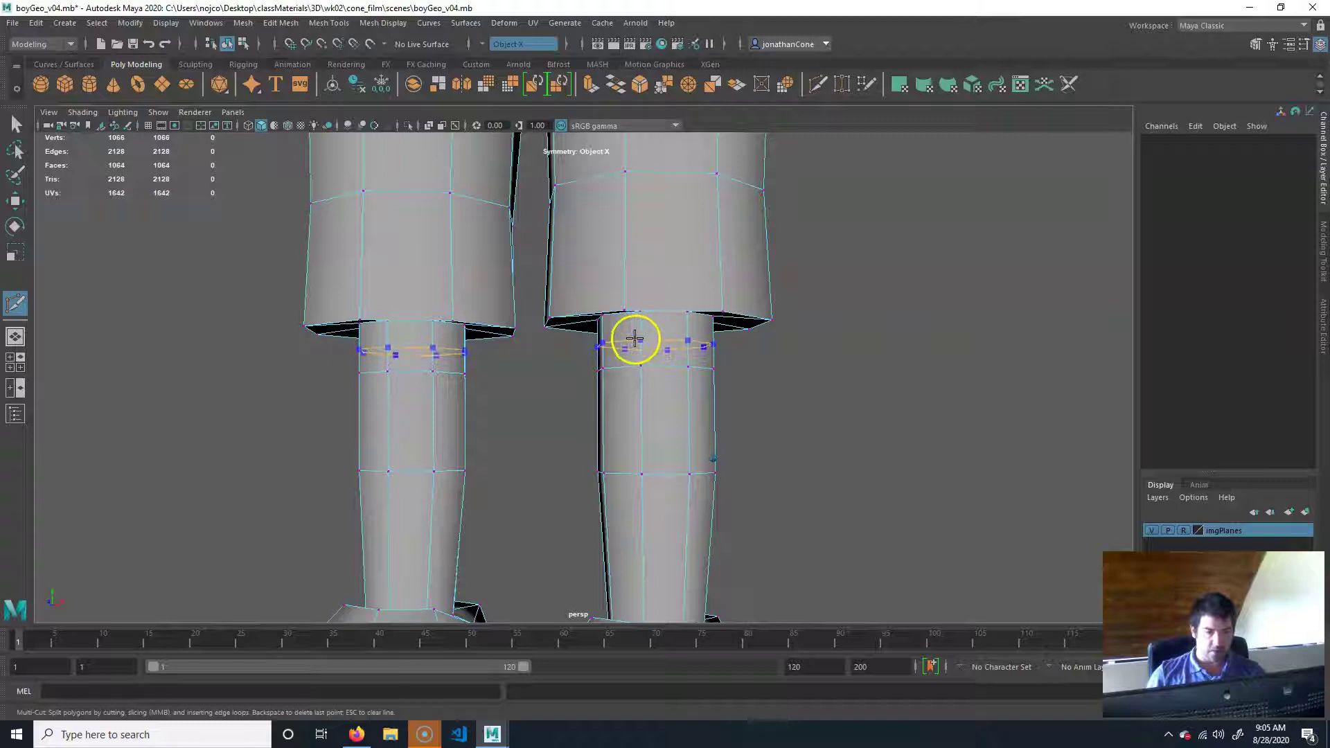
{"action": "left_click", "coordinate": [664, 374], "text": "ctrl"}
Move the upper of the two new knee loops slightly forward and scale it up a little
{"action": "left_click_drag", "start_coordinate": [659, 371], "coordinate": [667, 312], "text": "alt"}
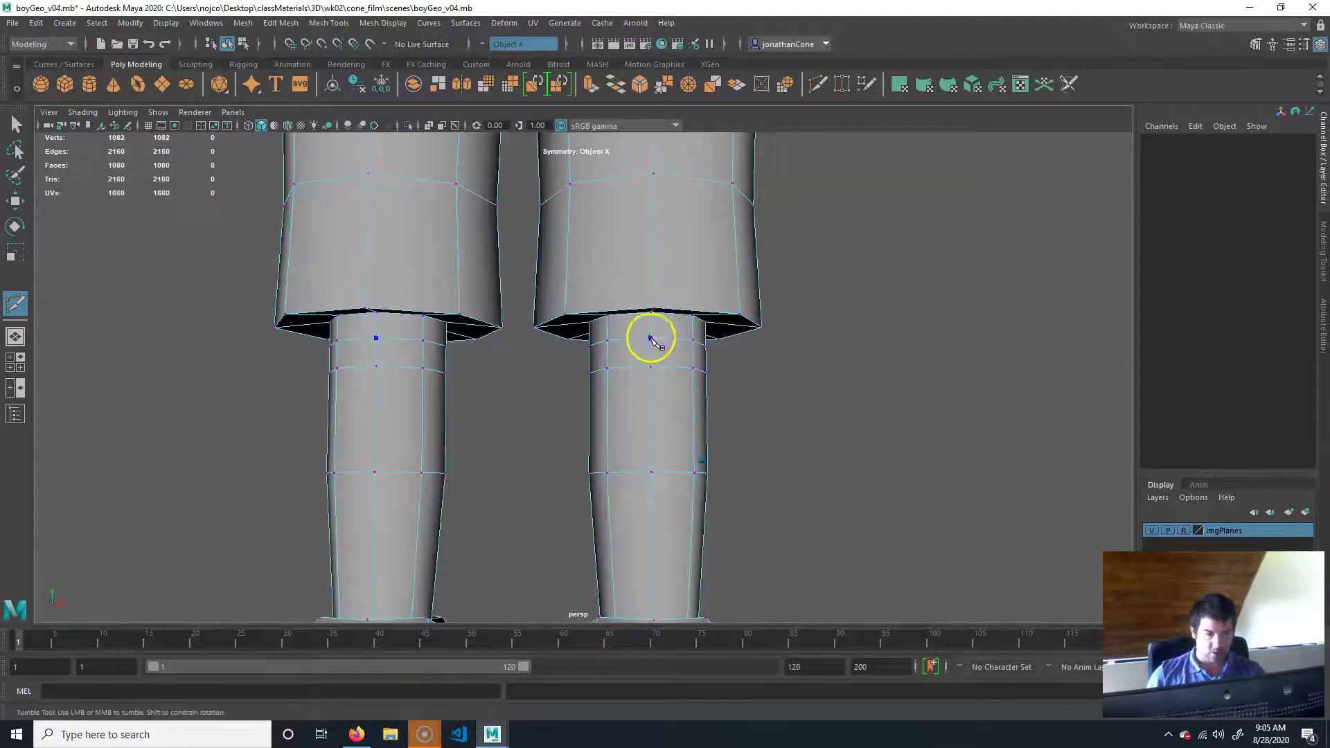
{"action": "left_click_drag", "start_coordinate": [651, 370], "coordinate": [644, 386], "text": "alt"}
{"action": "key", "text": "q"}
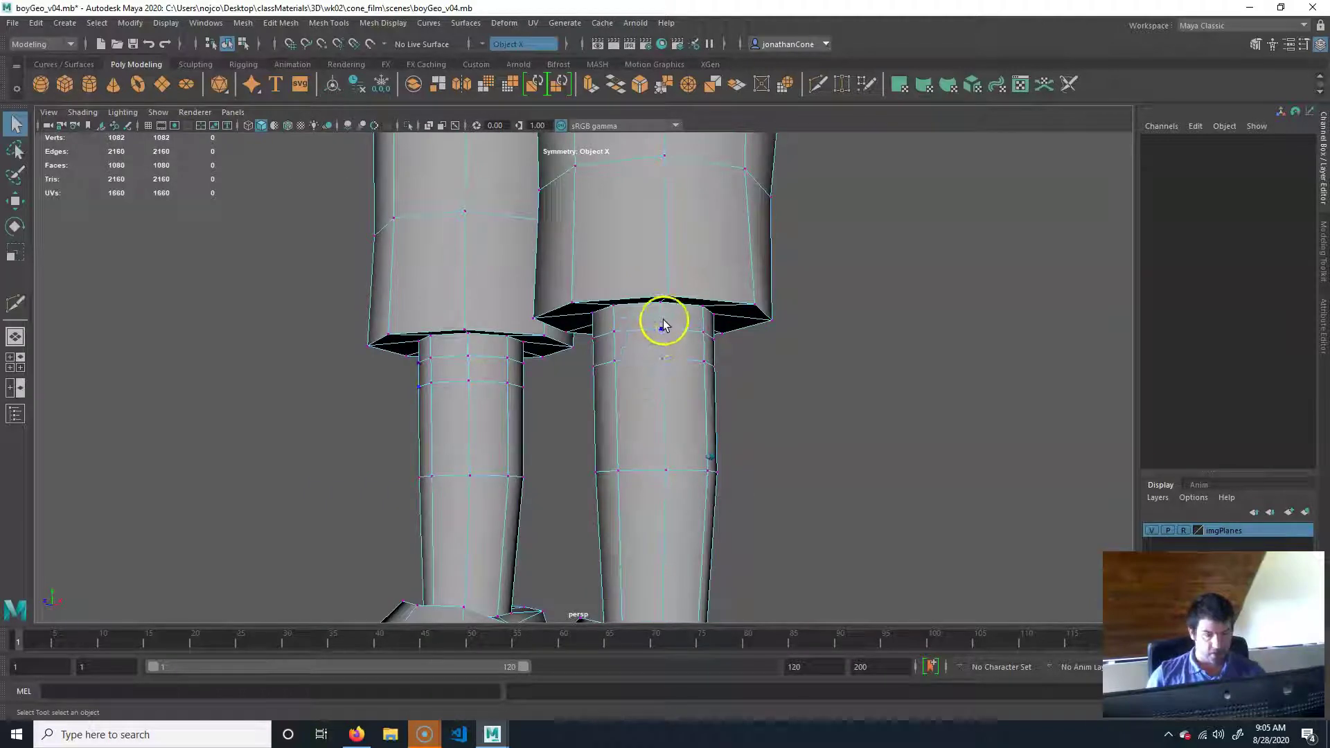
{"action": "right_click_drag", "start_coordinate": [638, 330], "coordinate": [645, 264]}
{"action": "double_click", "coordinate": [629, 335]}
{"action": "left_click_drag", "start_coordinate": [702, 376], "coordinate": [540, 326], "text": "alt"}
{"action": "key", "text": "w"}
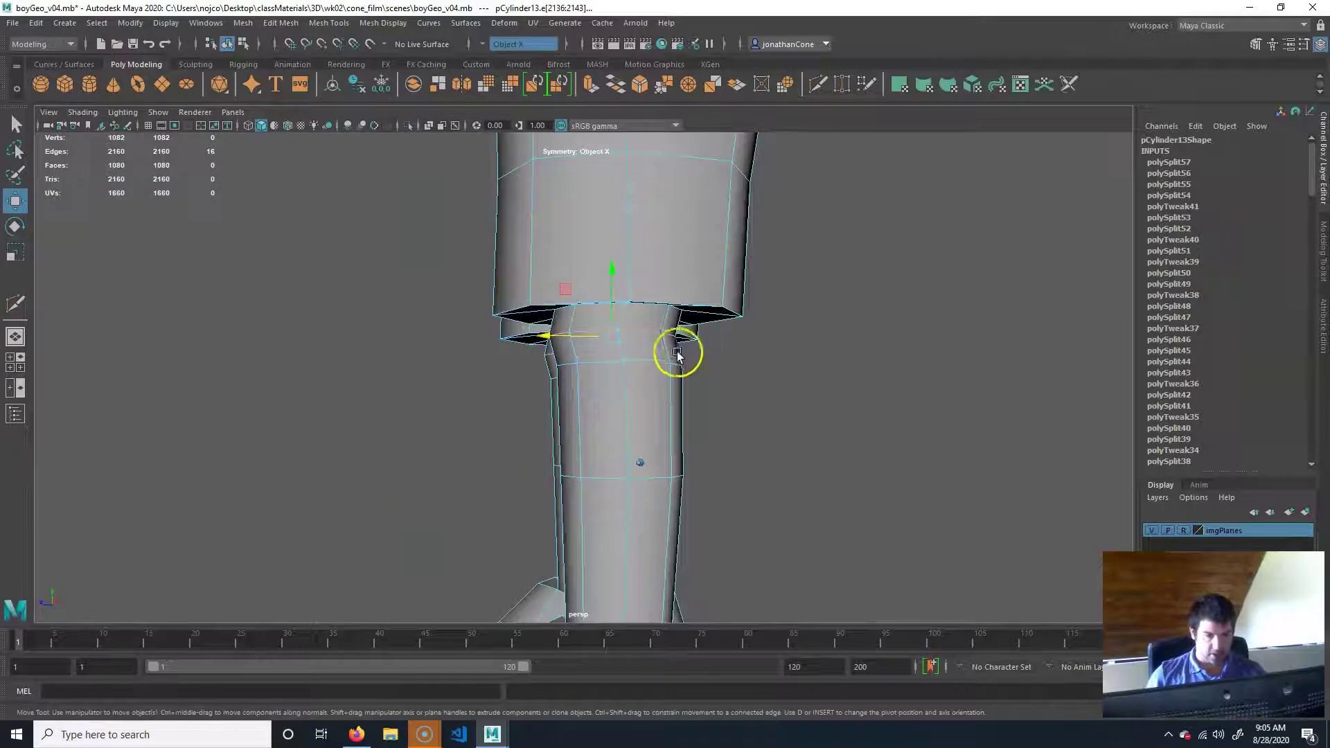
{"action": "left_click_drag", "start_coordinate": [624, 386], "coordinate": [721, 348], "text": "alt"}
{"action": "key", "text": "r"}
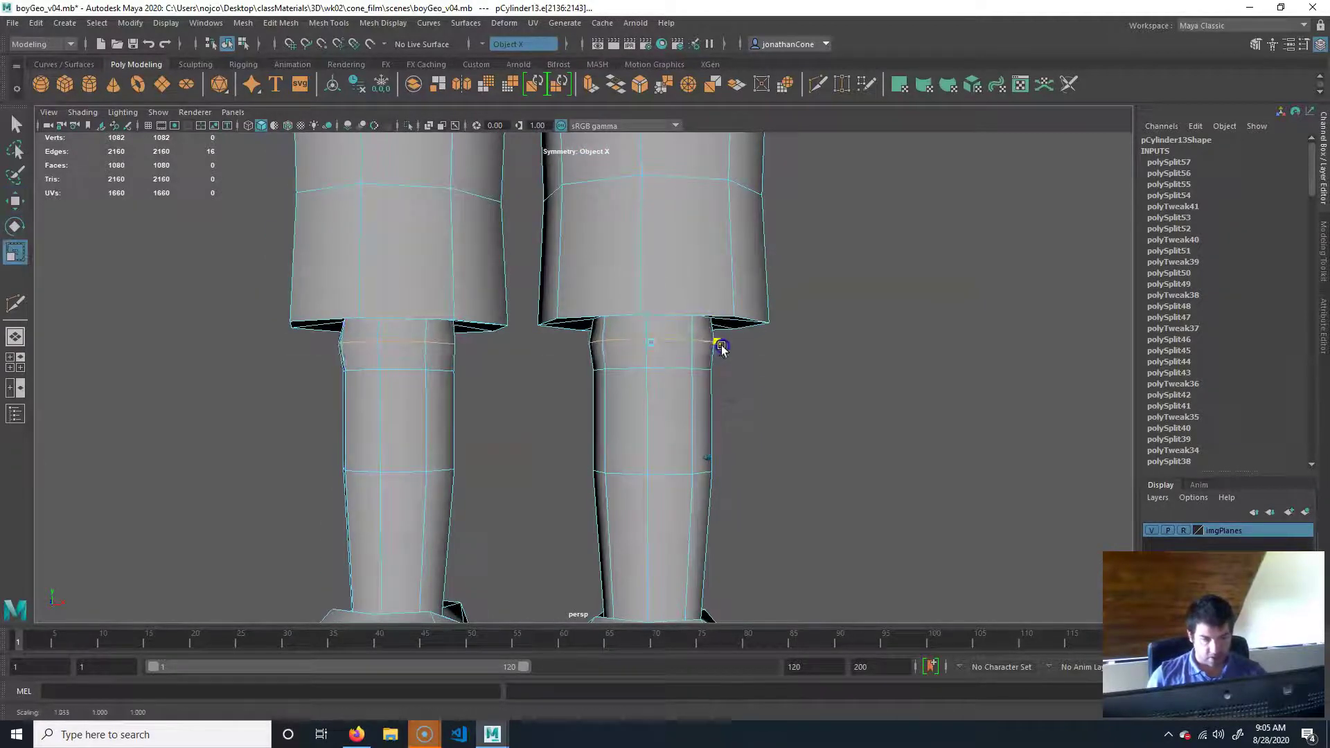
Insert an edge loop around both shoes just below the ankle opening with the Multi-Cut tool
{"action": "right_click_drag", "start_coordinate": [828, 486], "coordinate": [569, 441], "text": "alt"}
{"action": "mouse_move", "coordinate": [693, 450]}
{"action": "left_mouse_down", "text": "alt"}
{"action": "mouse_move", "coordinate": [623, 454]}
{"action": "mouse_move", "coordinate": [717, 455]}
{"action": "mouse_move", "coordinate": [673, 450]}
{"action": "mouse_move", "coordinate": [665, 422]}
{"action": "mouse_move", "coordinate": [790, 362]}
{"action": "mouse_move", "coordinate": [690, 426]}
{"action": "left_mouse_up", "text": "alt"}
{"action": "right_click_drag", "start_coordinate": [690, 426], "coordinate": [707, 451], "text": "alt"}
{"action": "left_click_drag", "start_coordinate": [706, 451], "coordinate": [635, 389], "text": "alt"}
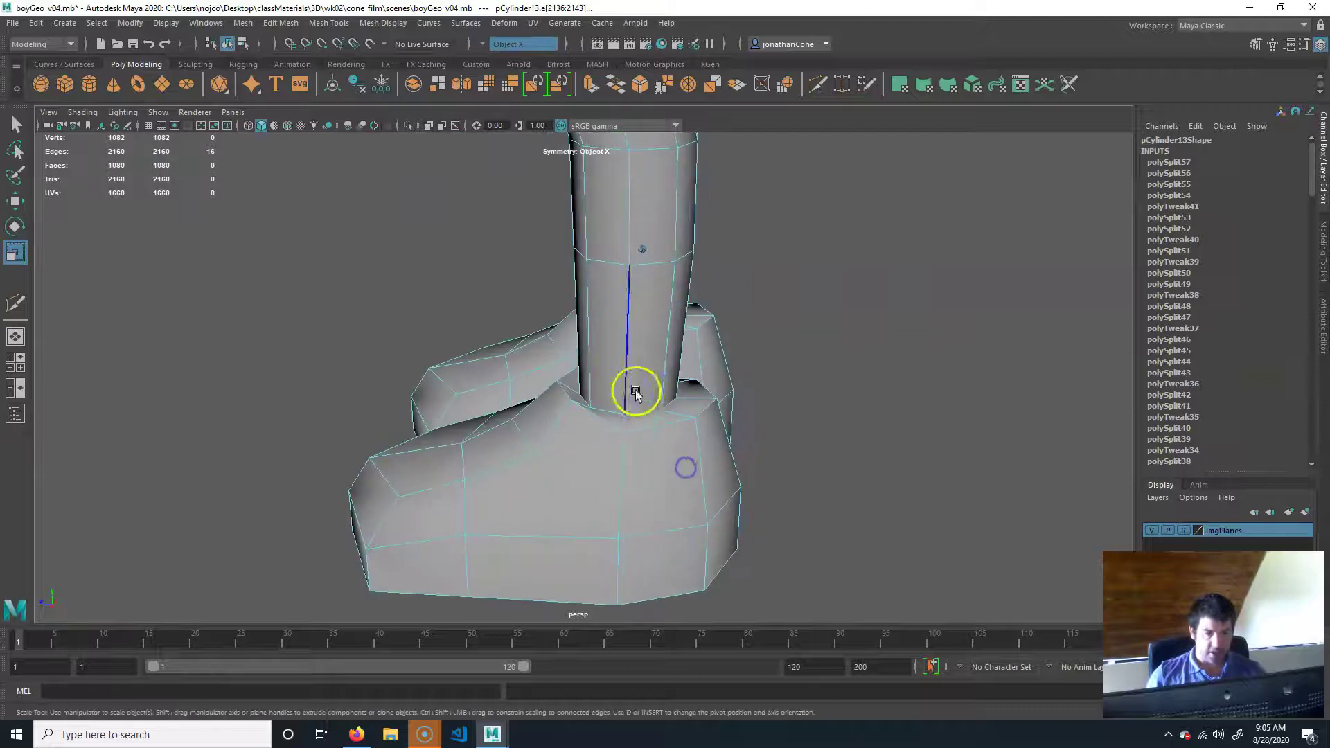
{"action": "left_click_drag", "start_coordinate": [665, 484], "coordinate": [609, 377], "text": "alt"}
{"action": "left_click_drag", "start_coordinate": [715, 392], "coordinate": [658, 414], "text": "alt"}
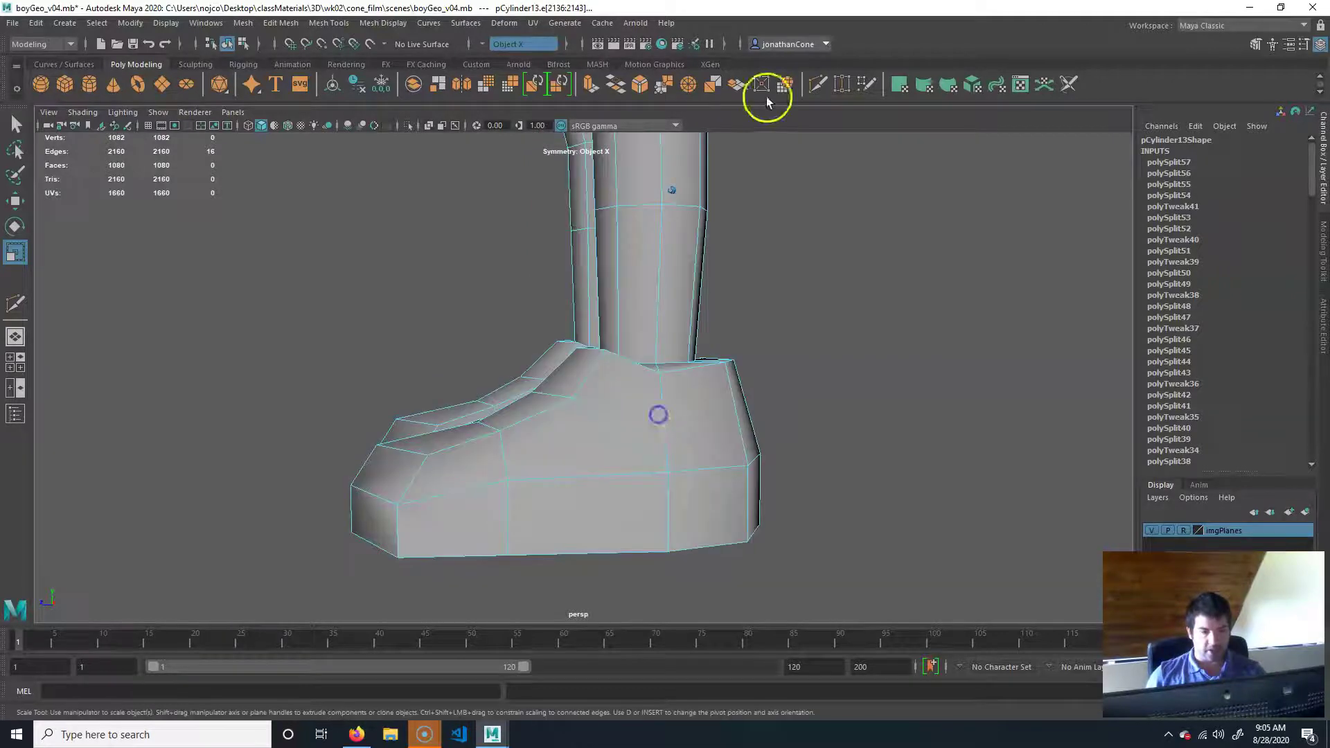
{"action": "left_click", "coordinate": [815, 90]}
{"action": "left_click", "coordinate": [656, 415], "text": "ctrl"}
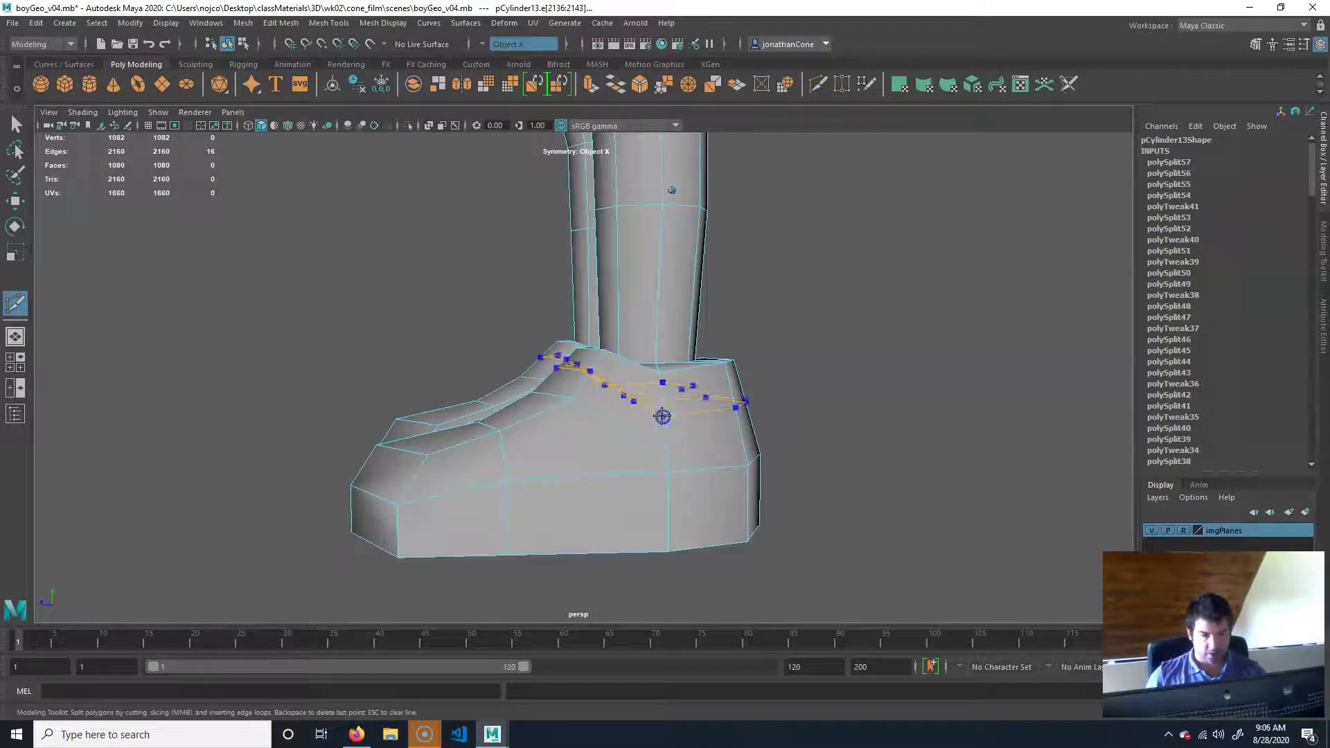
{"action": "key", "text": "Return"}
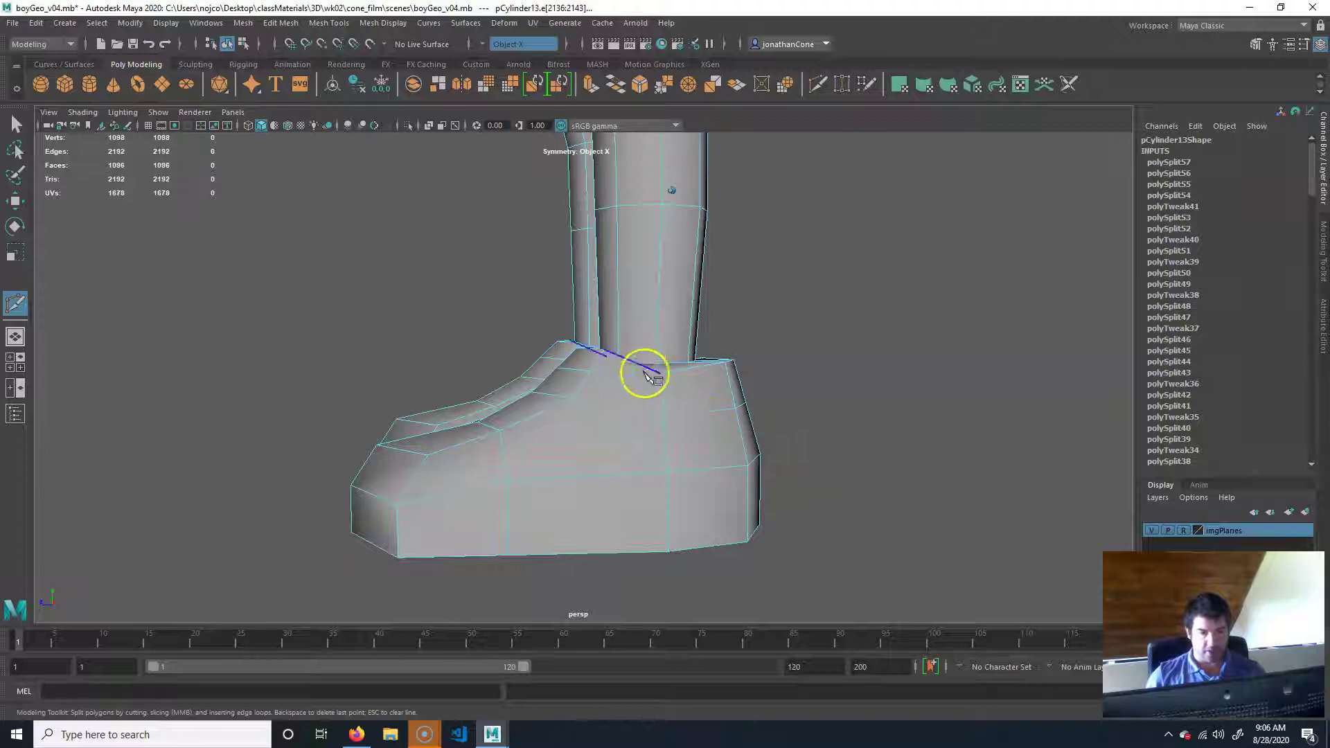
Insert two edge loops across the ball of both shoes, one on each side of the existing loop
{"action": "left_click_drag", "start_coordinate": [651, 377], "coordinate": [659, 460], "text": "alt"}
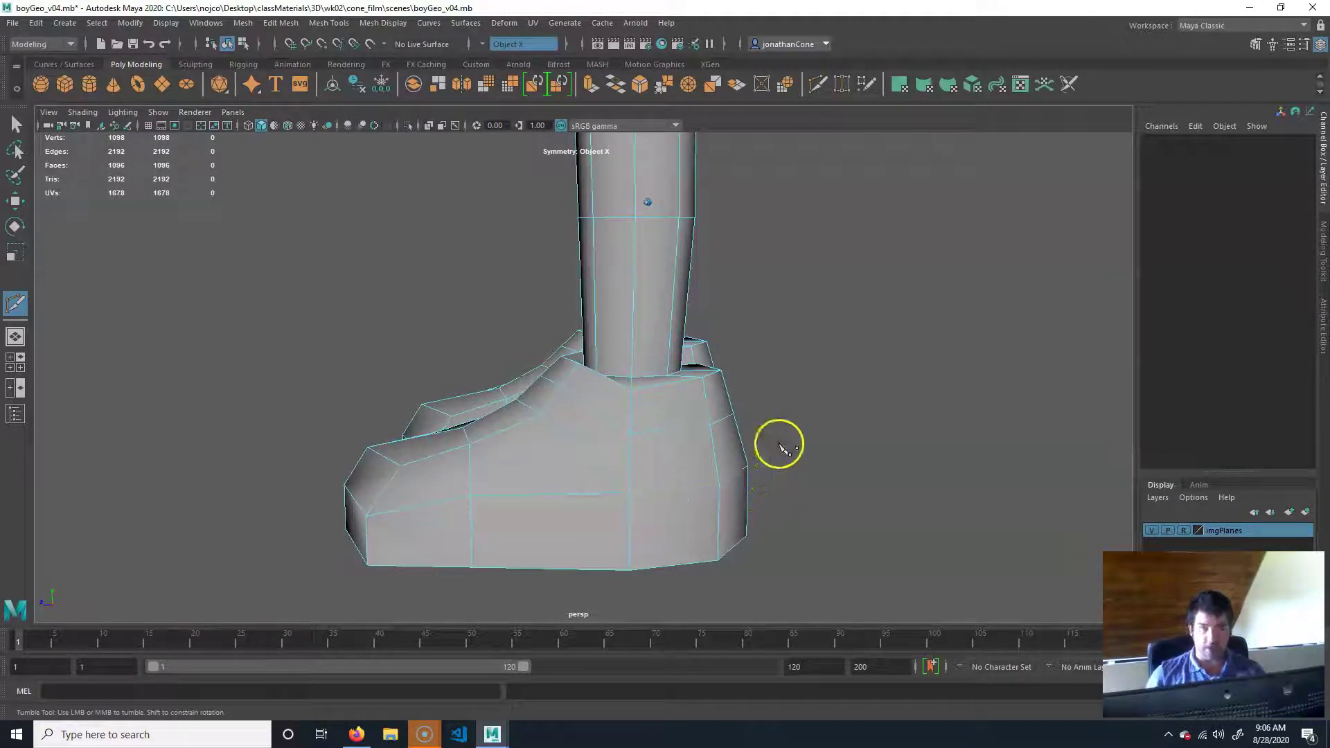
{"action": "left_click_drag", "start_coordinate": [617, 409], "coordinate": [646, 367], "text": "alt"}
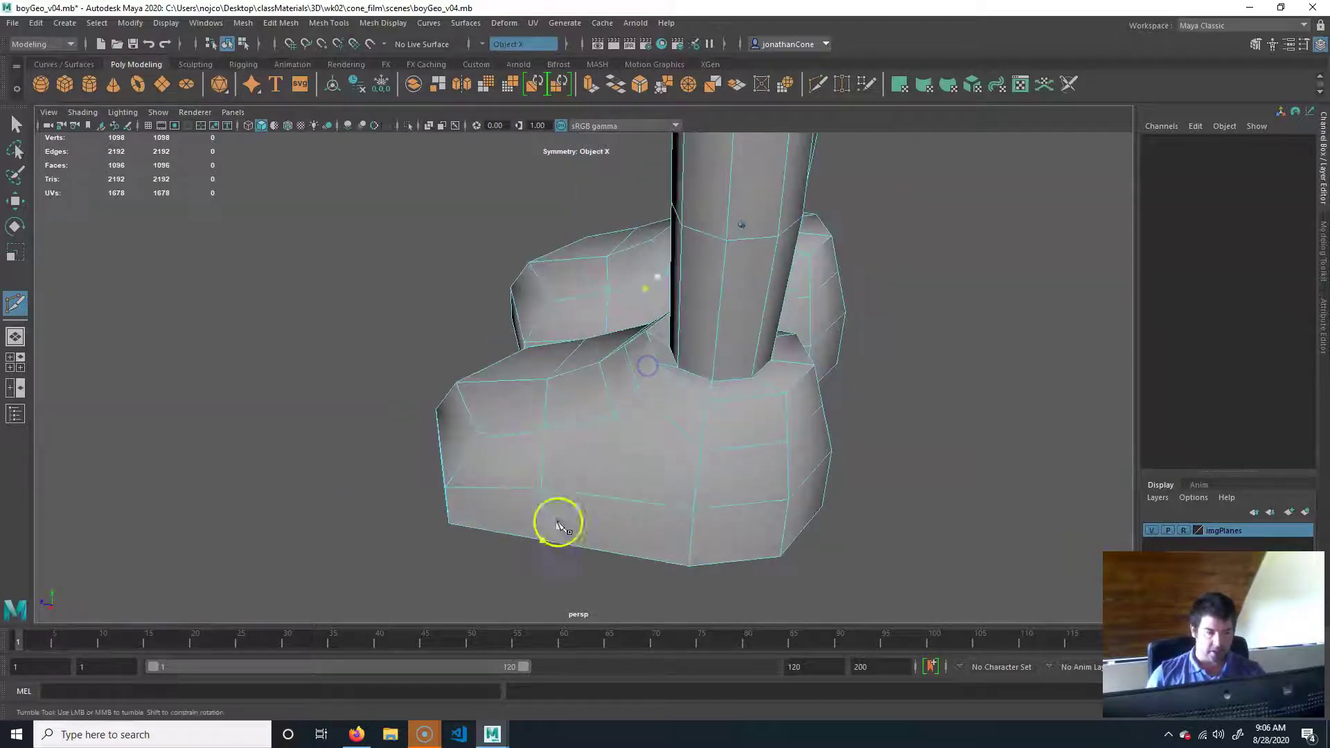
{"action": "left_click_drag", "start_coordinate": [559, 524], "coordinate": [646, 420], "text": "alt"}
{"action": "middle_click_drag", "start_coordinate": [580, 485], "coordinate": [629, 460], "text": "alt"}
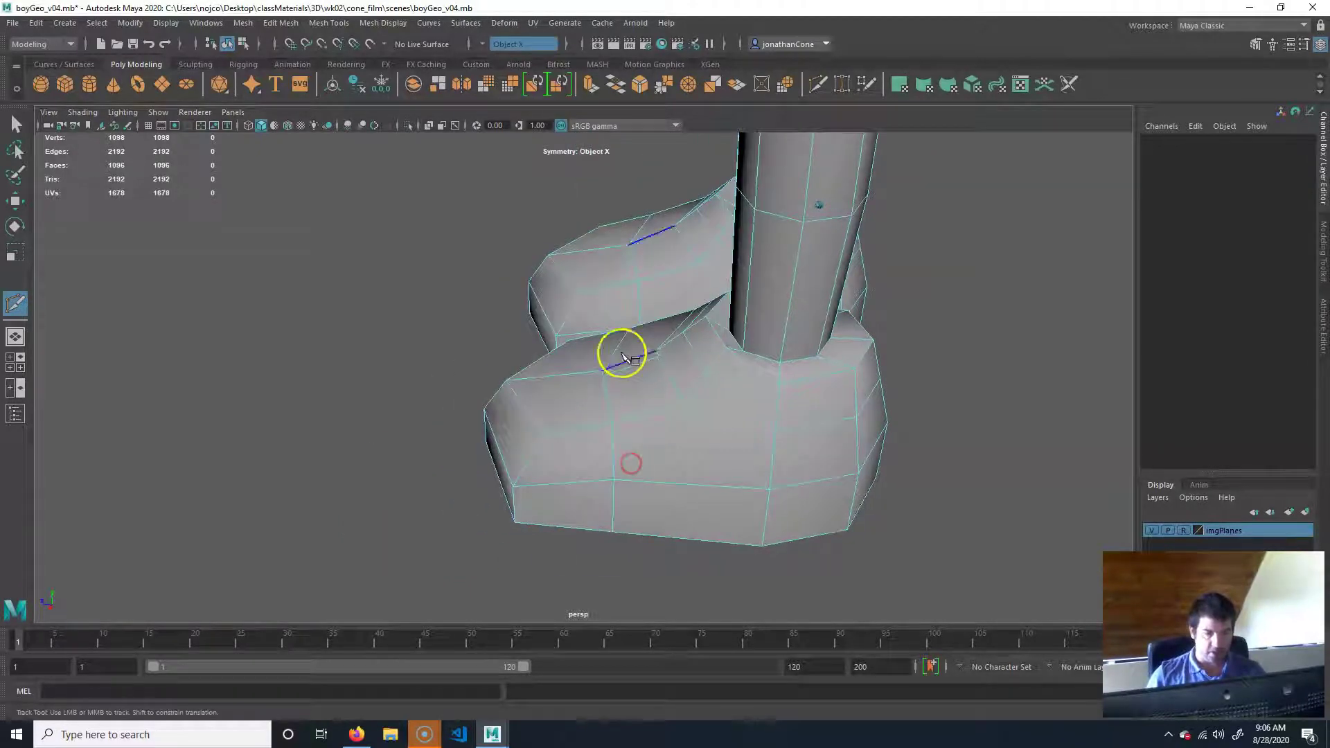
{"action": "left_click", "coordinate": [591, 426], "text": "ctrl"}
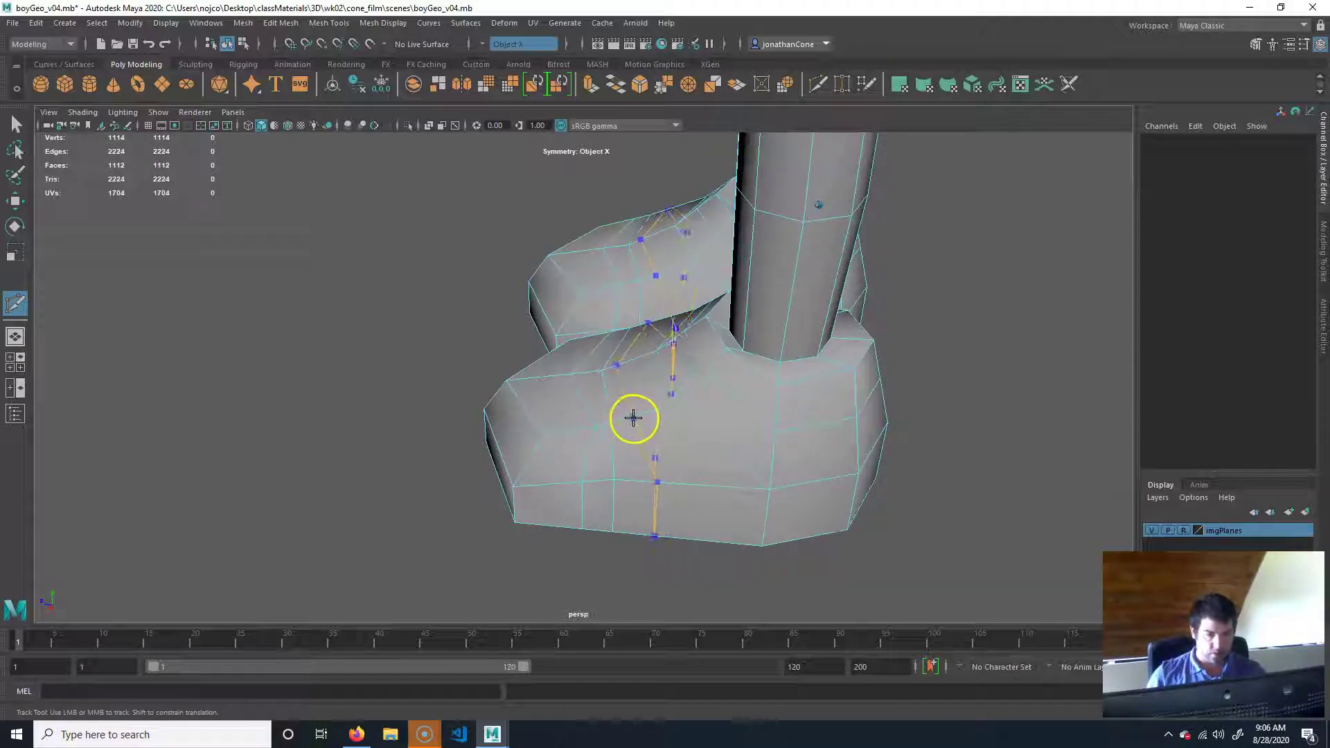
{"action": "left_click", "coordinate": [658, 529], "text": "ctrl"}
{"action": "left_click_drag", "start_coordinate": [613, 496], "coordinate": [644, 511], "text": "alt"}
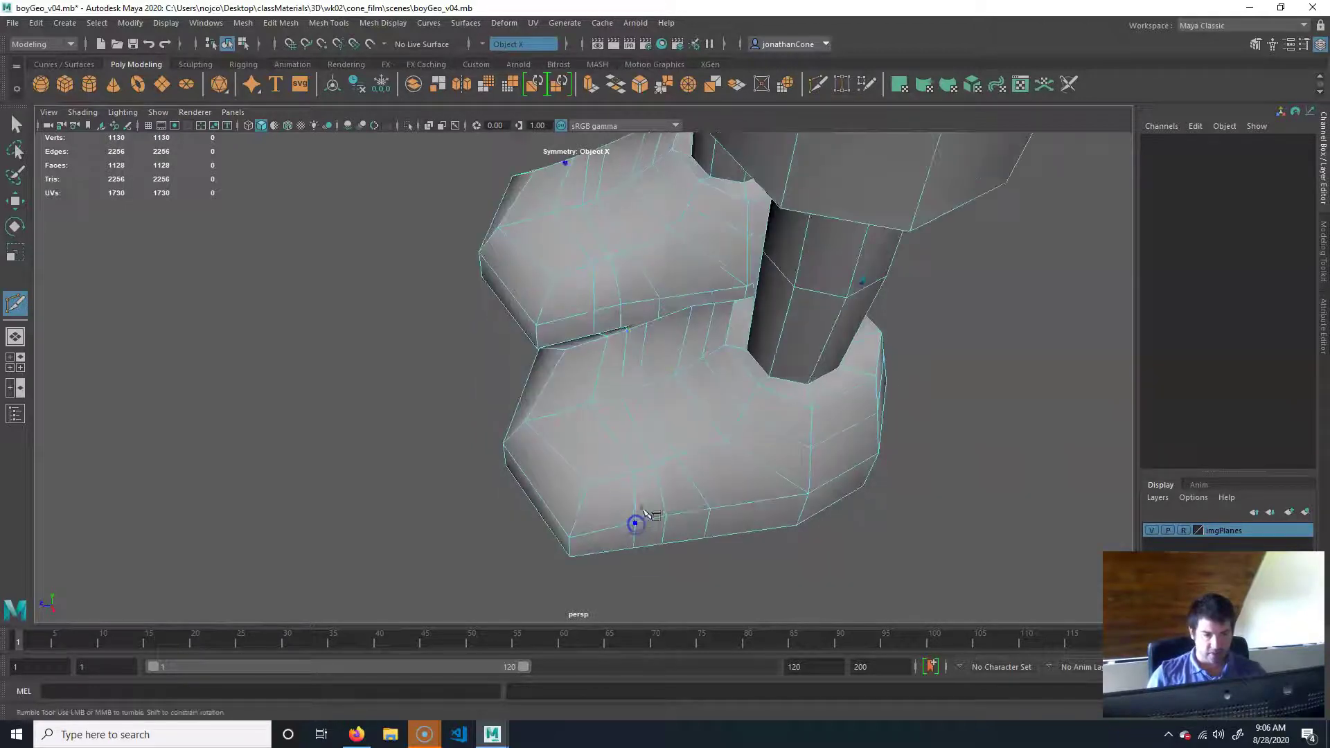
Scale each of the two new shoe loops along the length of the foot to straighten them
{"action": "key", "text": "q"}
{"action": "double_click", "coordinate": [624, 453]}
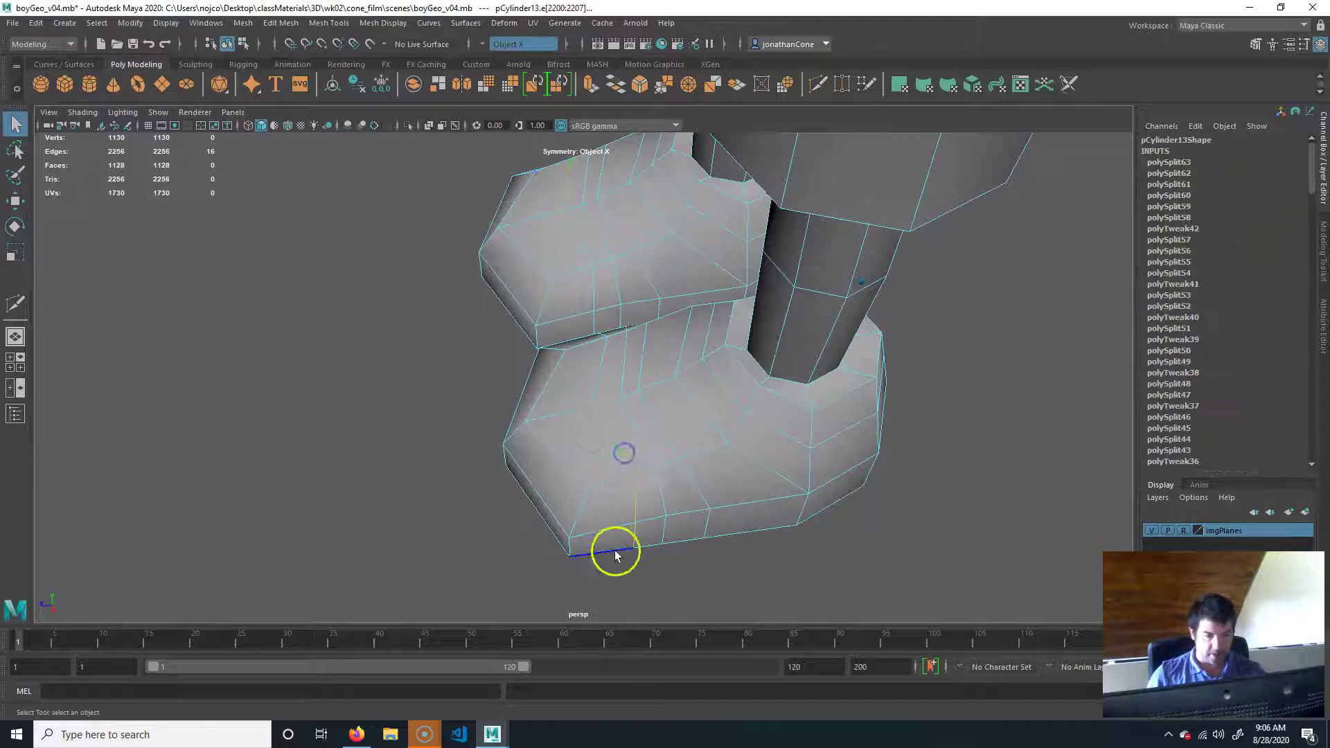
{"action": "key", "text": "r"}
{"action": "left_click_drag", "start_coordinate": [543, 433], "coordinate": [556, 438]}
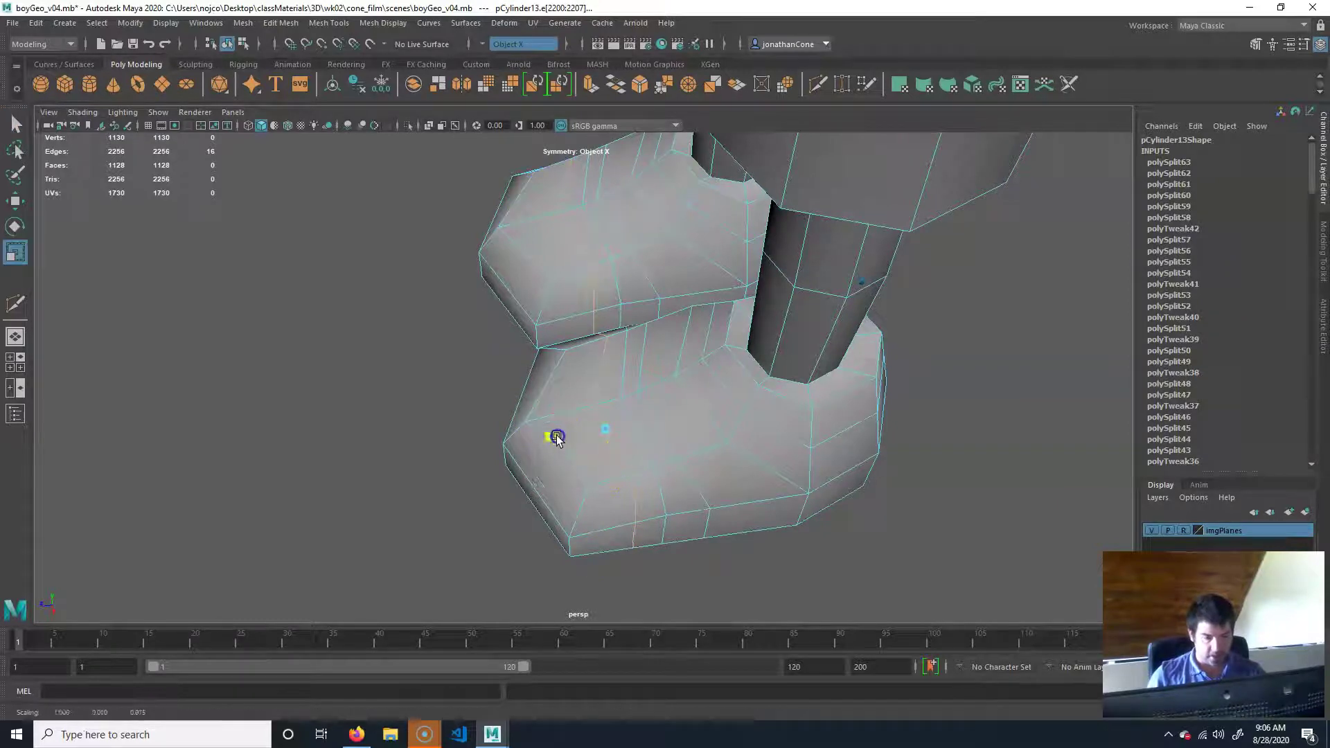
{"action": "double_click", "coordinate": [666, 436]}
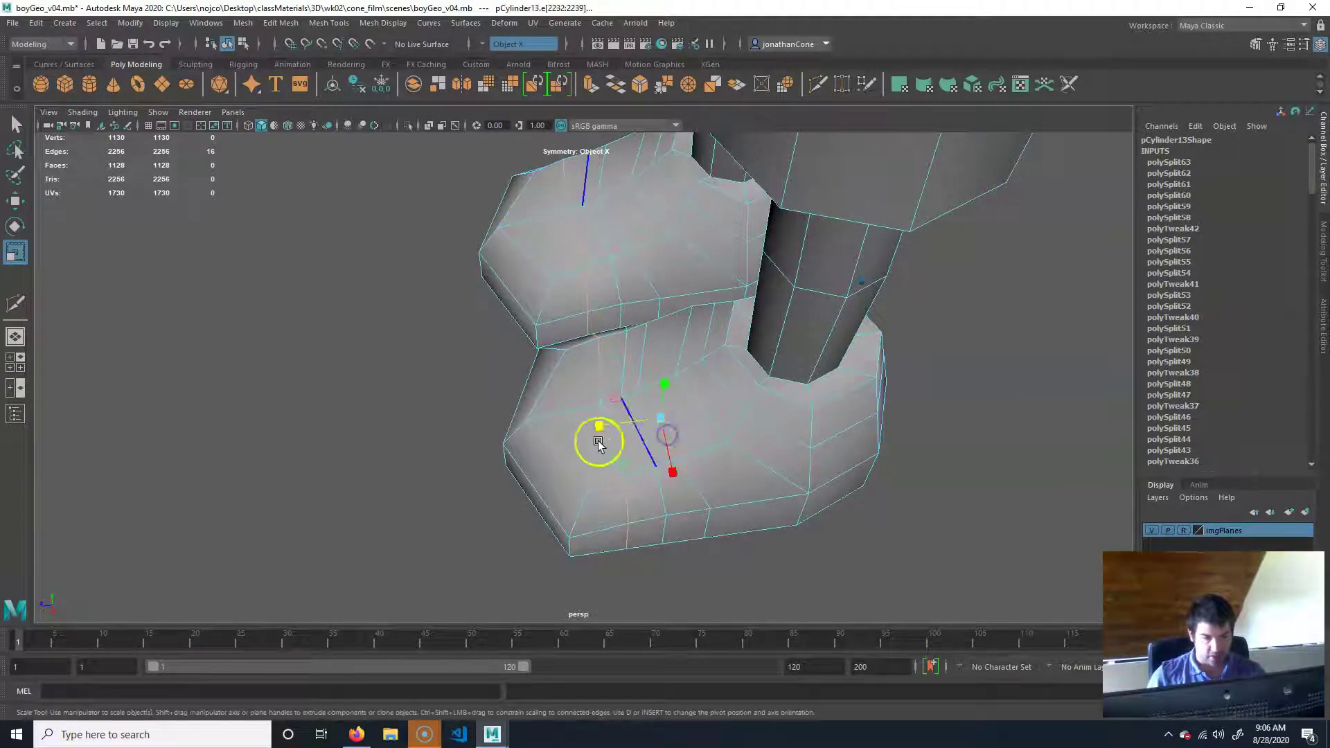
{"action": "left_click_drag", "start_coordinate": [594, 427], "coordinate": [746, 484]}
Examine the edge flow of the whole figure, including the shoulders and upper torso
{"action": "right_click_drag", "start_coordinate": [745, 484], "coordinate": [451, 417], "text": "alt"}
{"action": "middle_click_drag", "start_coordinate": [677, 362], "coordinate": [643, 543], "text": "alt"}
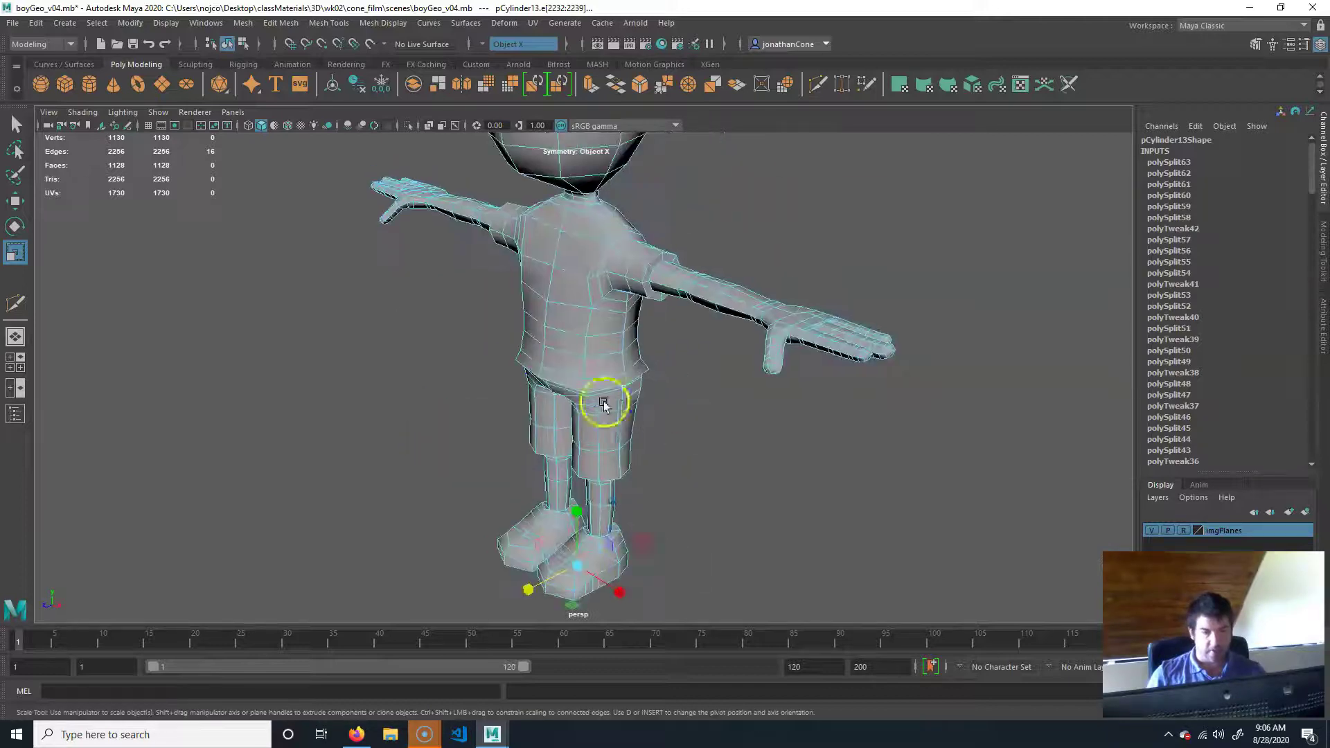
{"action": "left_click", "coordinate": [754, 513]}
{"action": "left_click_drag", "start_coordinate": [694, 446], "coordinate": [831, 533], "text": "alt"}
{"action": "left_click", "coordinate": [674, 380]}
{"action": "right_click_drag", "start_coordinate": [467, 425], "coordinate": [580, 527], "text": "alt"}
{"action": "left_click_drag", "start_coordinate": [568, 485], "coordinate": [615, 520], "text": "alt"}
{"action": "right_click_drag", "start_coordinate": [529, 450], "coordinate": [546, 305], "text": "alt"}
Pull the upper chest vertices near the shoulders slightly forward, then return to object mode with nothing selected
{"action": "right_click_drag", "start_coordinate": [593, 389], "coordinate": [549, 377]}
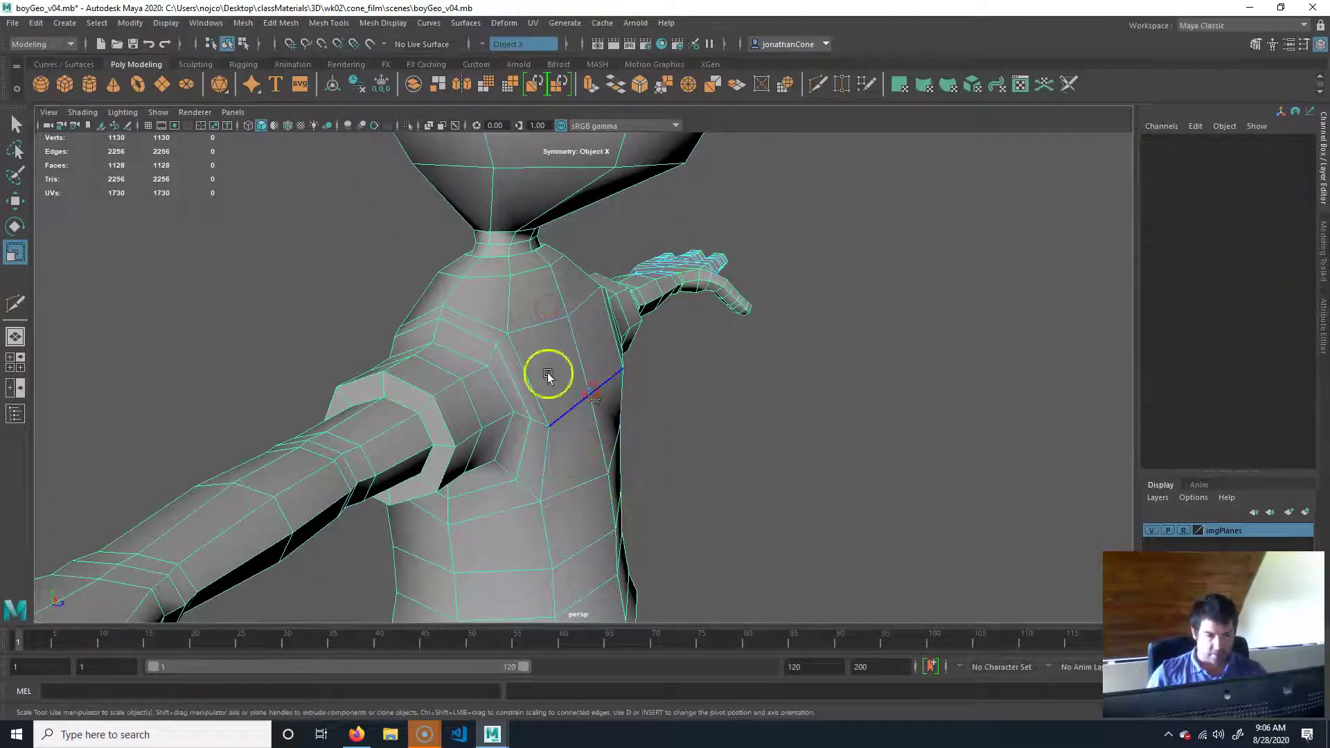
{"action": "left_click", "coordinate": [594, 397]}
{"action": "left_click", "coordinate": [569, 319], "text": "shift"}
{"action": "left_click_drag", "start_coordinate": [547, 391], "coordinate": [594, 374], "text": "alt"}
{"action": "key", "text": "w"}
{"action": "left_click_drag", "start_coordinate": [696, 332], "coordinate": [704, 329]}
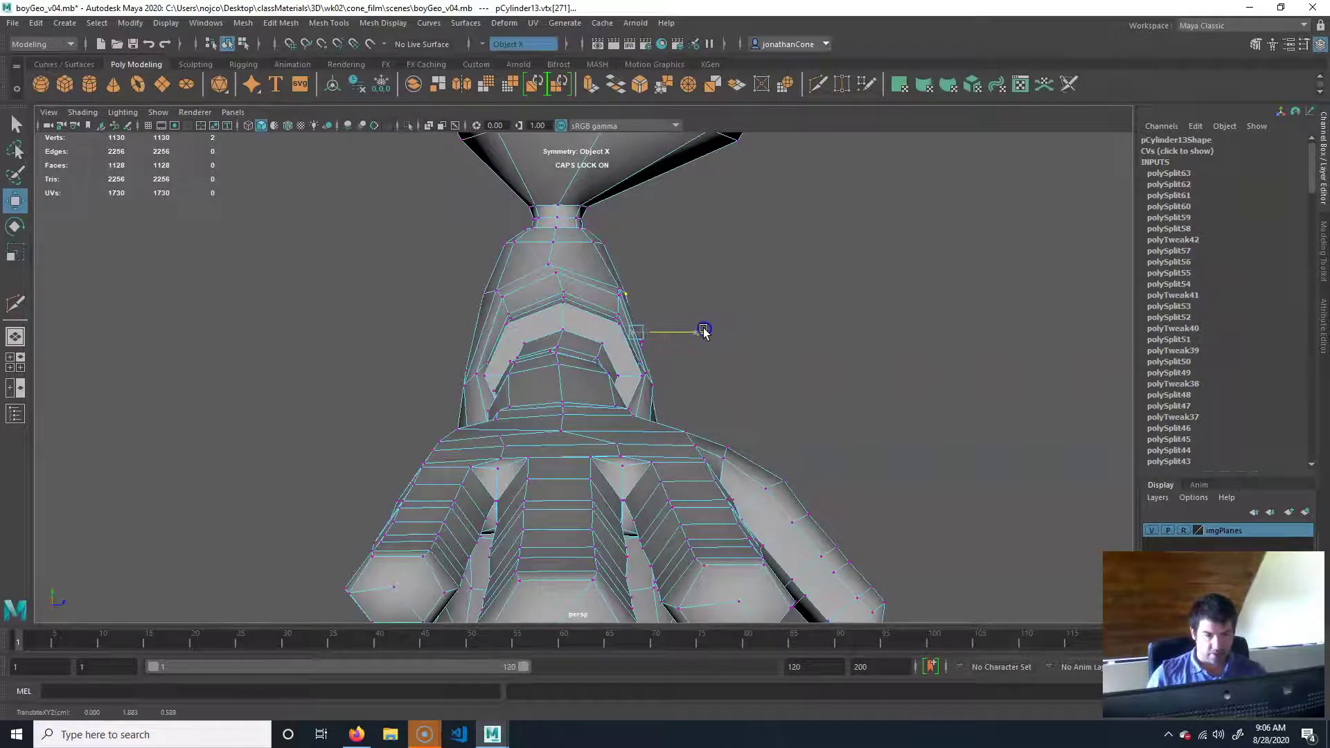
{"action": "left_click_drag", "start_coordinate": [781, 428], "coordinate": [736, 412], "text": "alt"}
{"action": "left_click_drag", "start_coordinate": [630, 310], "coordinate": [922, 380]}
{"action": "right_click_drag", "start_coordinate": [630, 324], "coordinate": [688, 277]}
{"action": "left_click", "coordinate": [772, 252]}
Examine the overall shape of the shaded character from several angles and distances
{"action": "right_click_drag", "start_coordinate": [754, 434], "coordinate": [398, 430], "text": "alt"}
{"action": "left_click_drag", "start_coordinate": [404, 438], "coordinate": [665, 446], "text": "alt"}
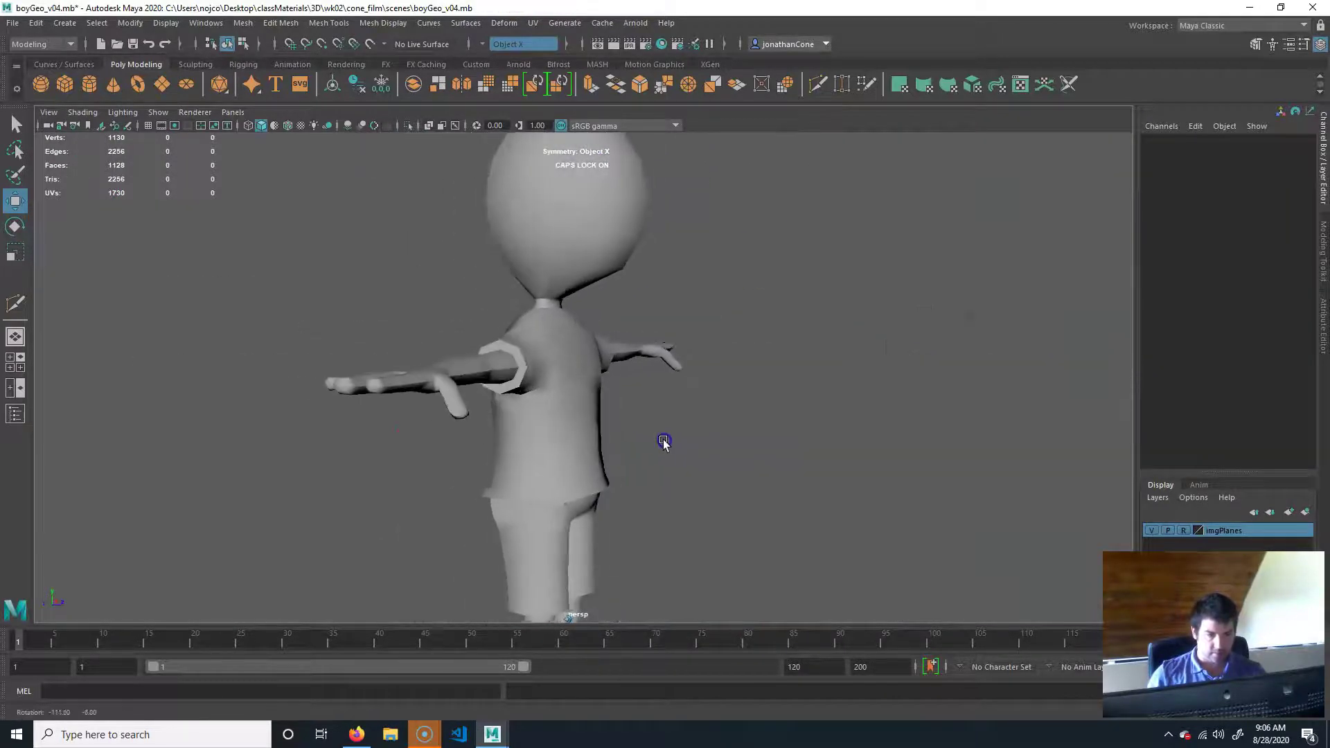
{"action": "left_click", "coordinate": [540, 409]}
{"action": "right_click_drag", "start_coordinate": [540, 410], "coordinate": [558, 475], "text": "alt"}
{"action": "left_click_drag", "start_coordinate": [558, 475], "coordinate": [605, 439], "text": "alt"}
{"action": "right_click_drag", "start_coordinate": [722, 425], "coordinate": [388, 430], "text": "alt"}
{"action": "left_click_drag", "start_coordinate": [388, 431], "coordinate": [547, 436], "text": "alt"}
{"action": "left_click", "coordinate": [713, 438]}
{"action": "left_click_drag", "start_coordinate": [714, 439], "coordinate": [746, 462], "text": "alt"}
{"action": "right_click_drag", "start_coordinate": [746, 462], "coordinate": [689, 510], "text": "alt"}
{"action": "left_click_drag", "start_coordinate": [690, 511], "coordinate": [625, 500], "text": "alt"}
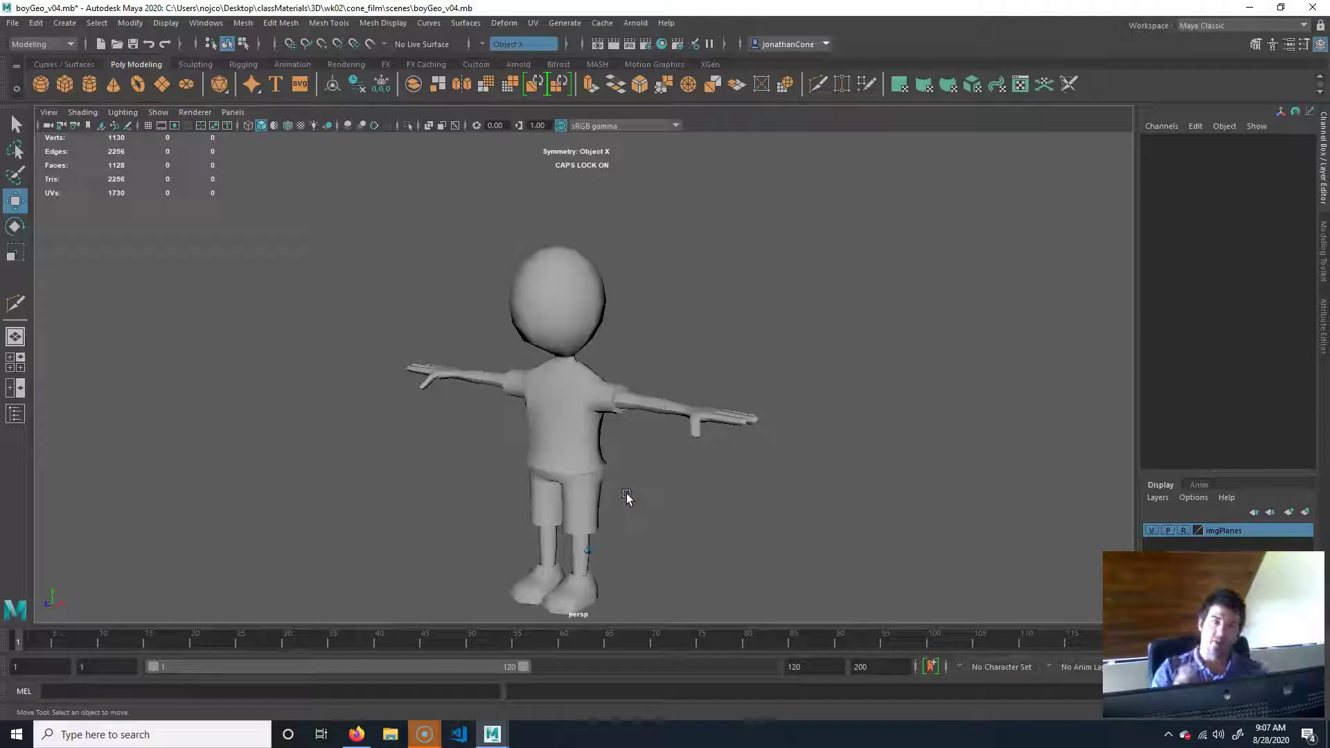
Save the scene as a new version named boyGeo_v05.mb
{"action": "left_click", "coordinate": [544, 280]}
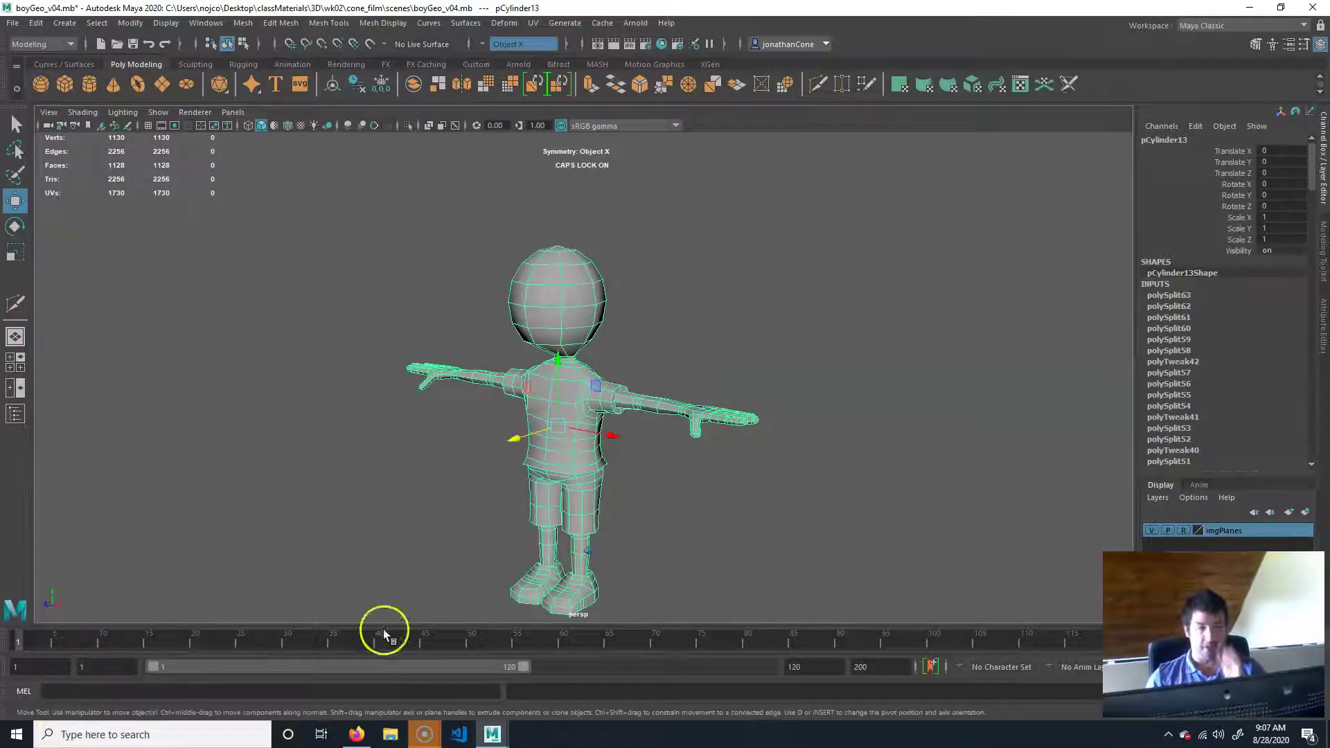
{"action": "key", "text": "ctrl+shift+s"}
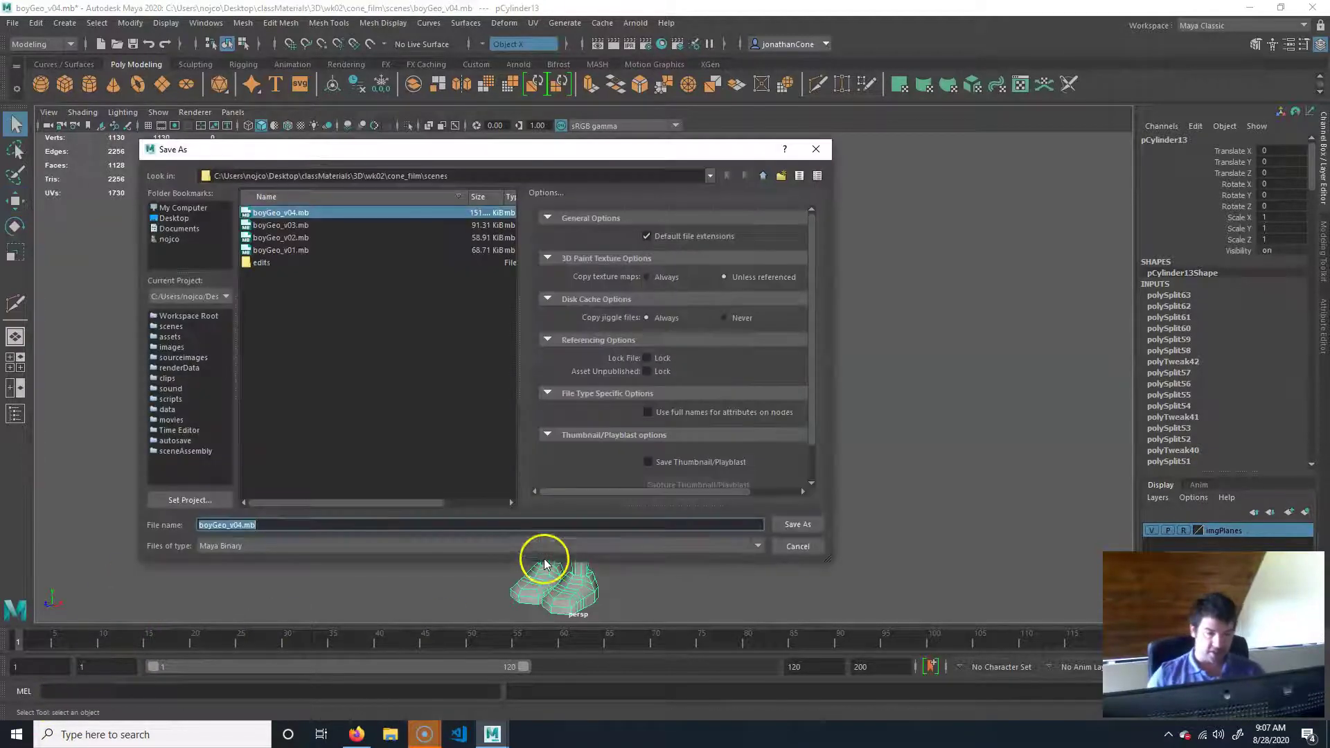
{"action": "left_click", "coordinate": [243, 524]}
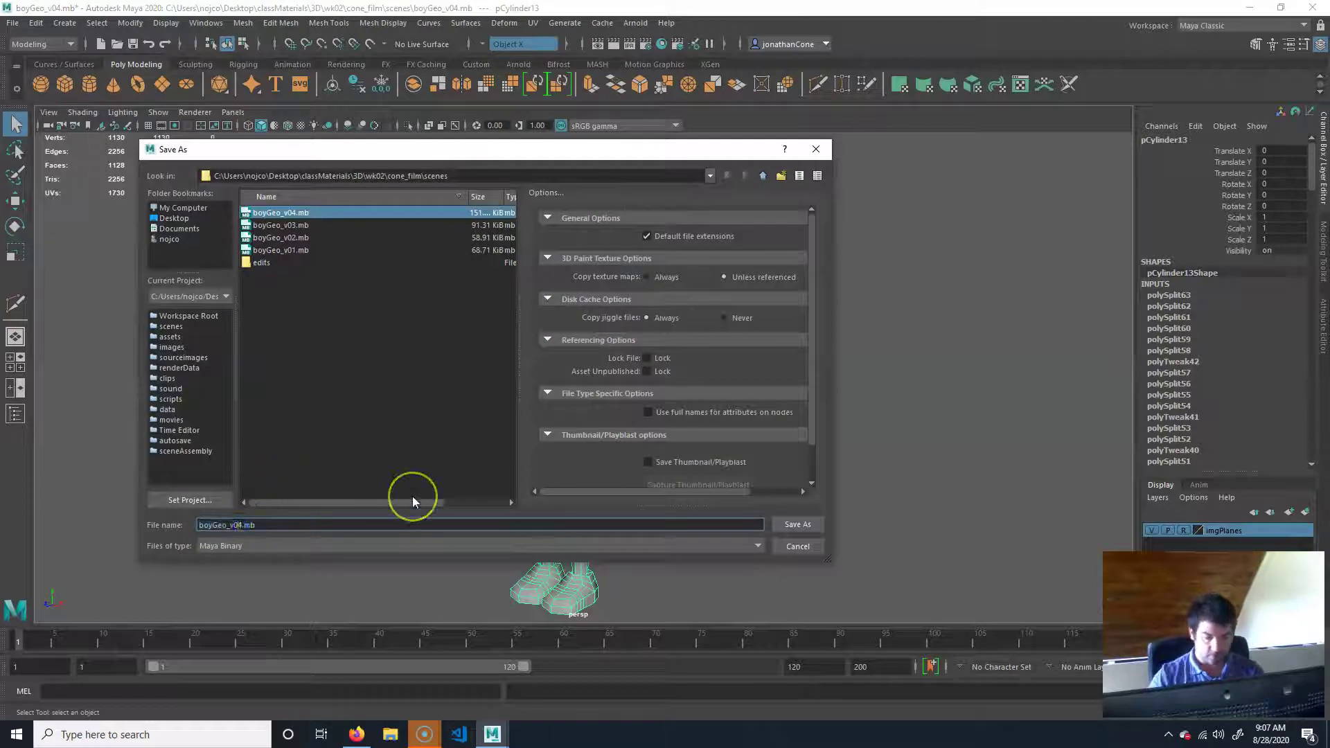
{"action": "key", "text": "BackSpace"}
{"action": "type", "text": "5"}
{"action": "key", "text": "Return"}
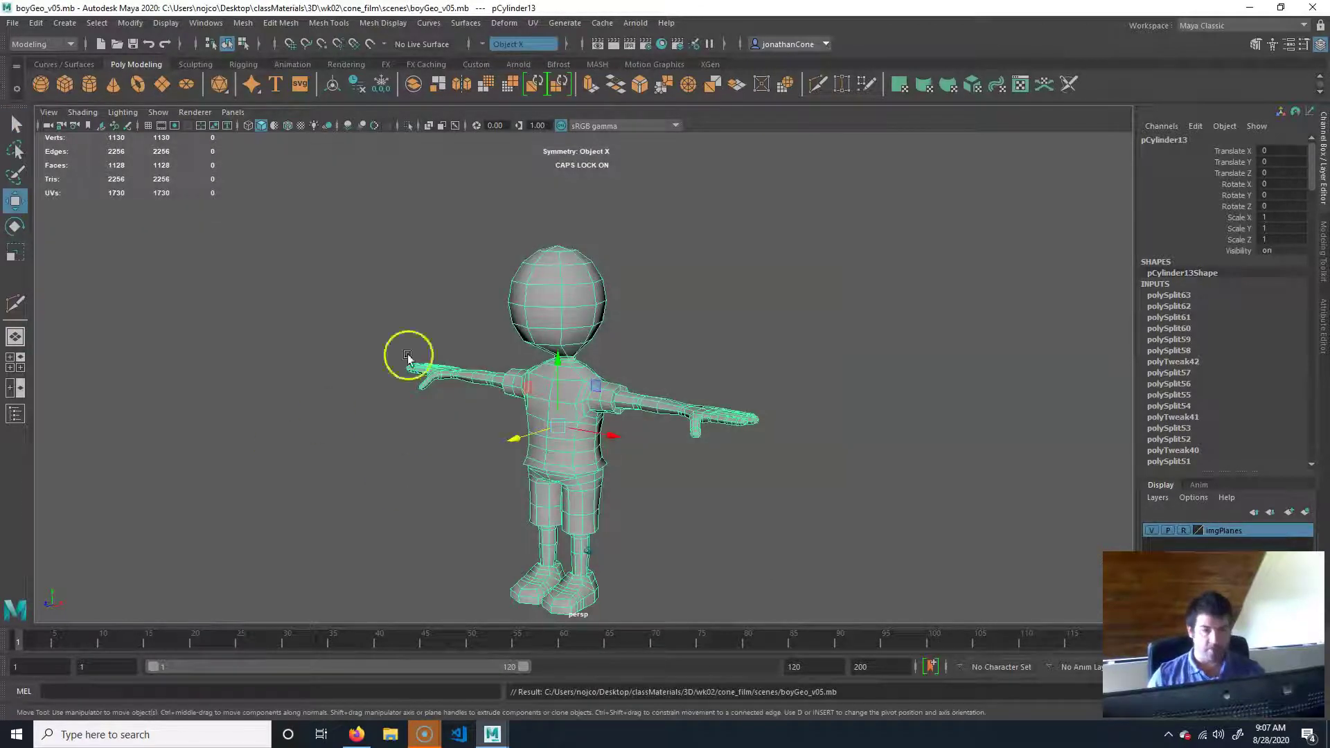